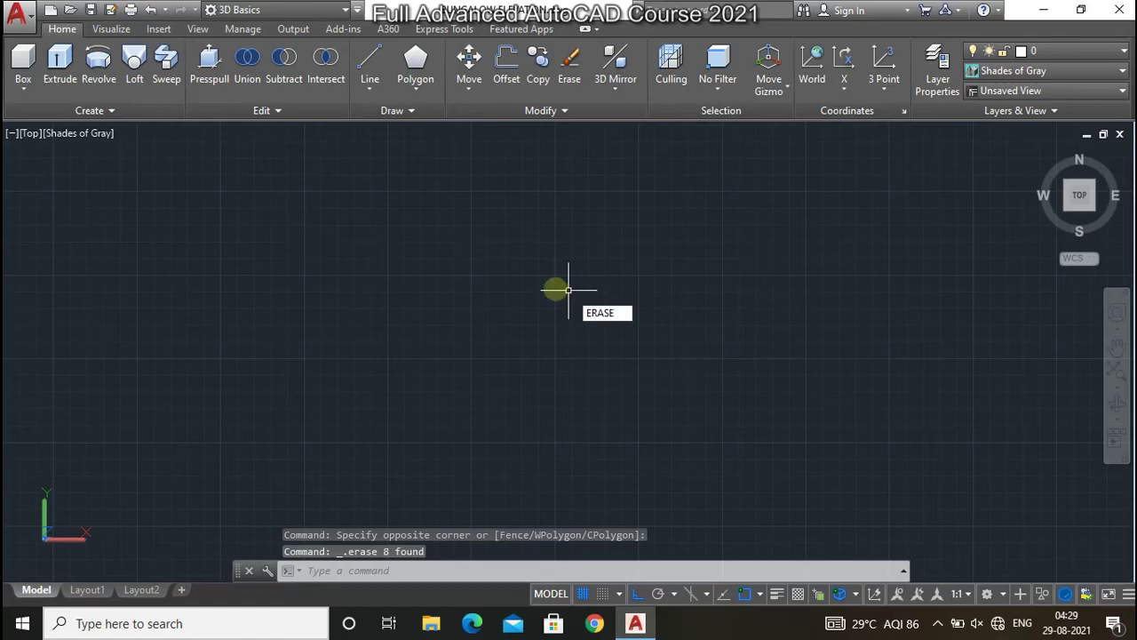
Draw a 10-foot vertical line with the L command
type("l")
key("Return")
left_click(482, 252)
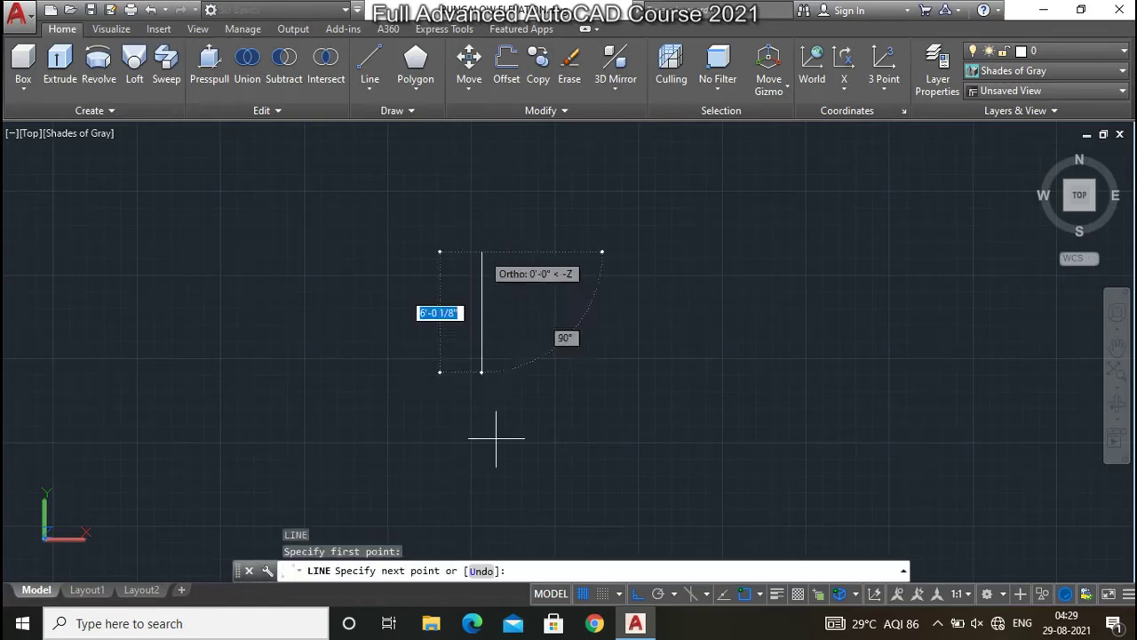
type("10")
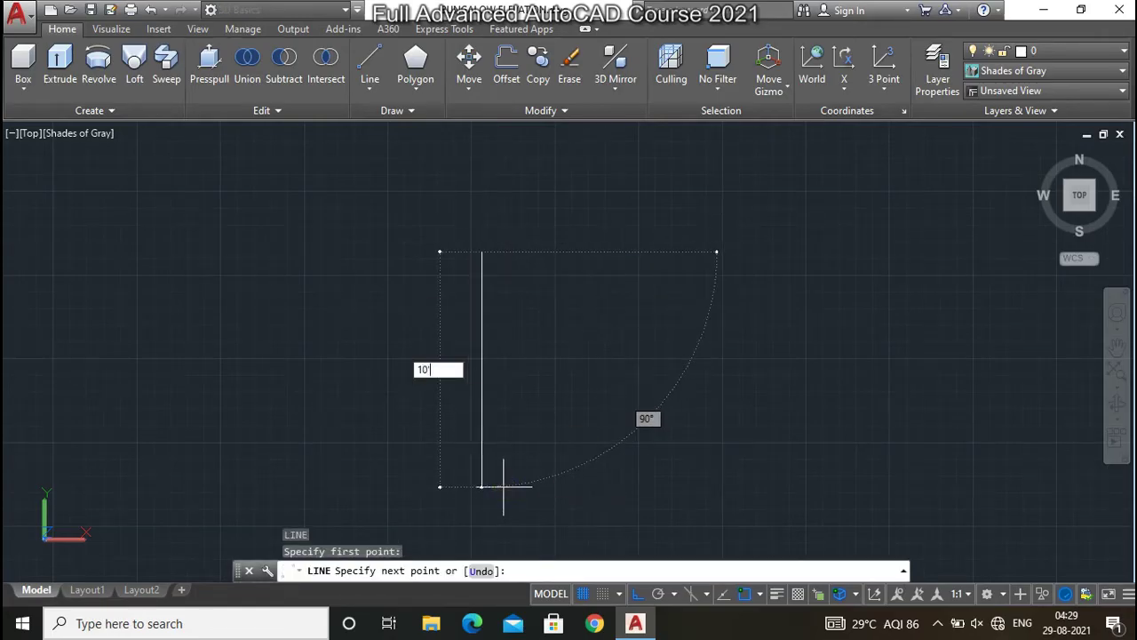
key("Return")
key("Escape")
Offset a copy of the vertical line 9 feet to the right
type("of")
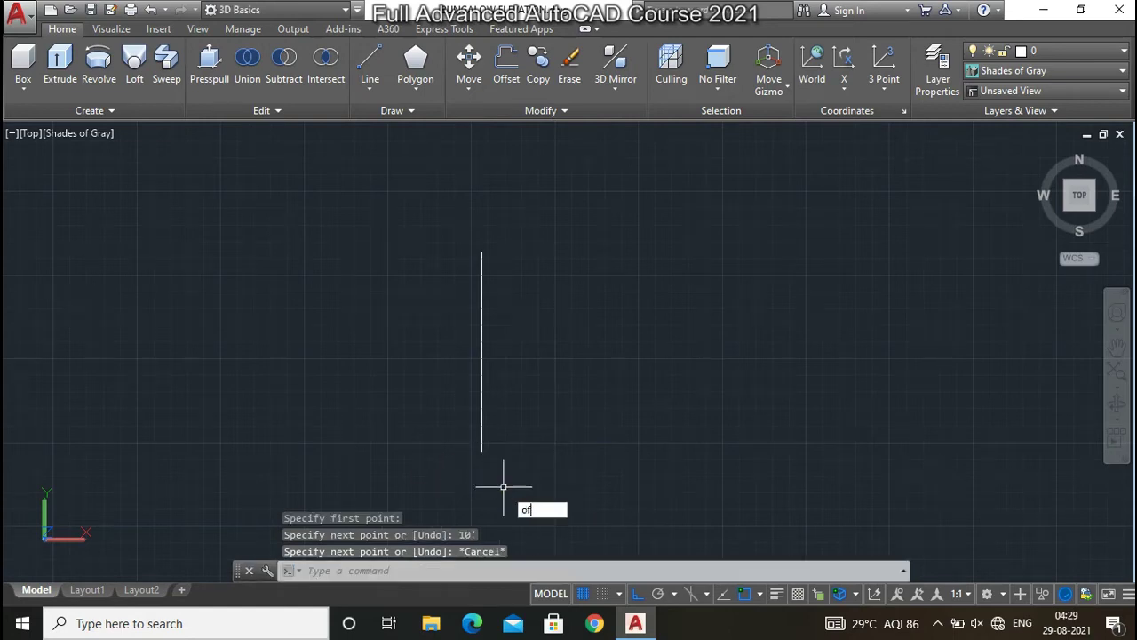
key("Return")
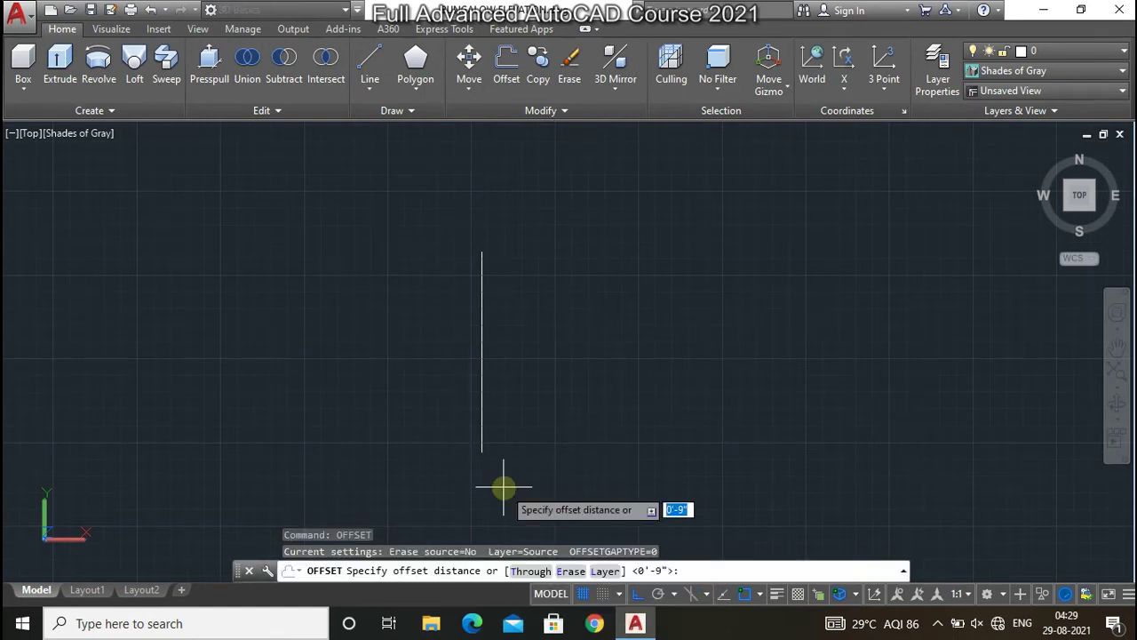
type("9'")
key("Return")
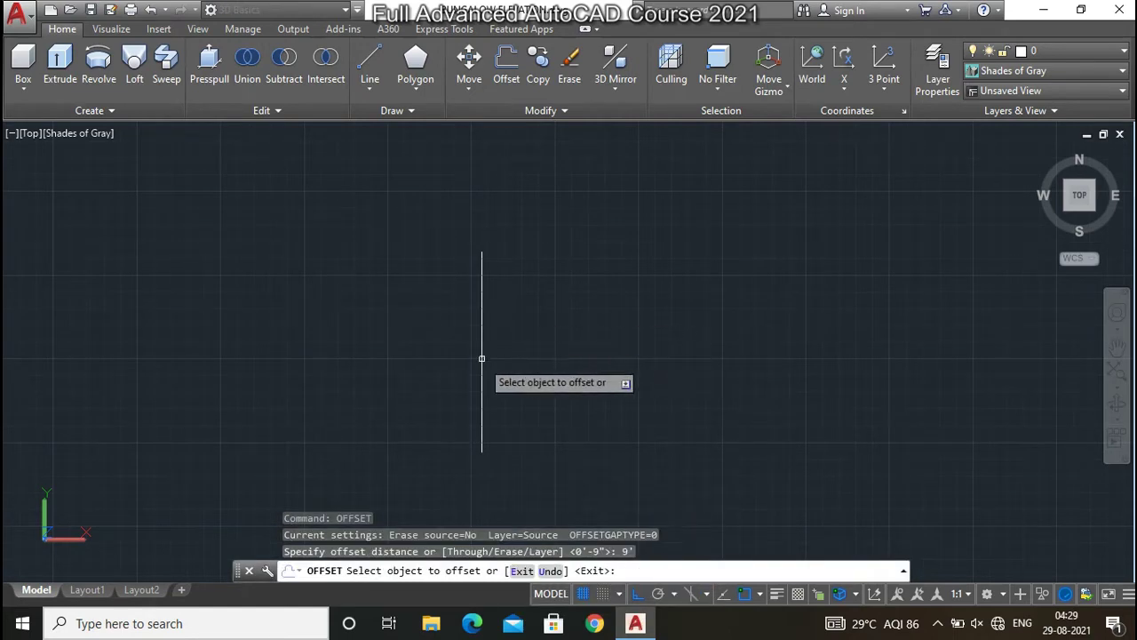
left_click(482, 359)
left_click(520, 356)
key("Escape")
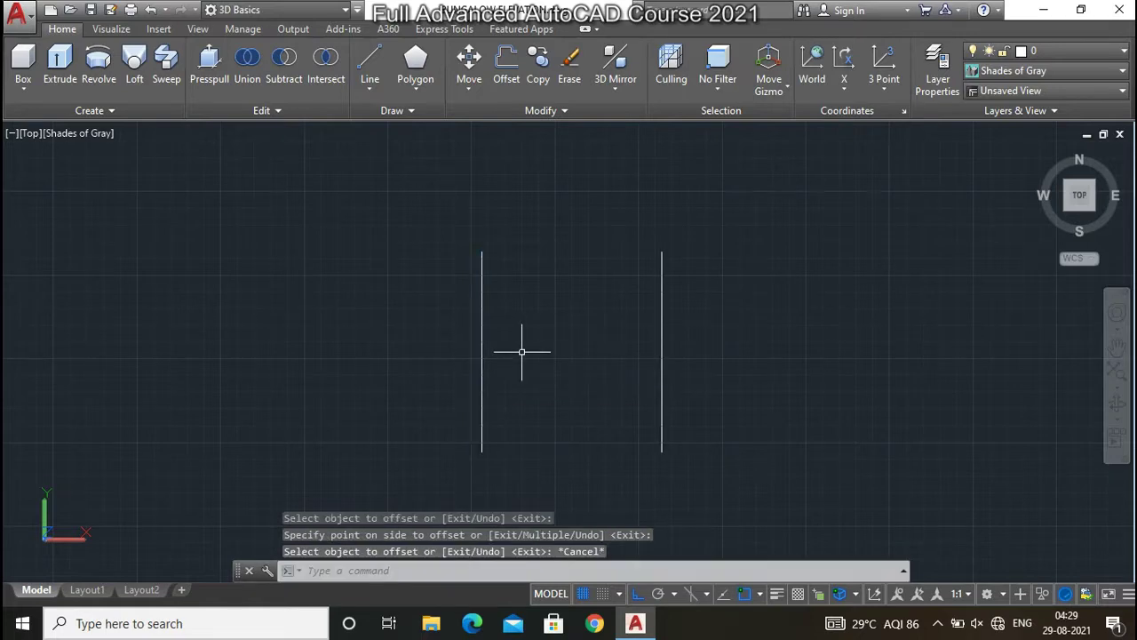
Offset the vertical line 9 inches to the right instead
type("o")
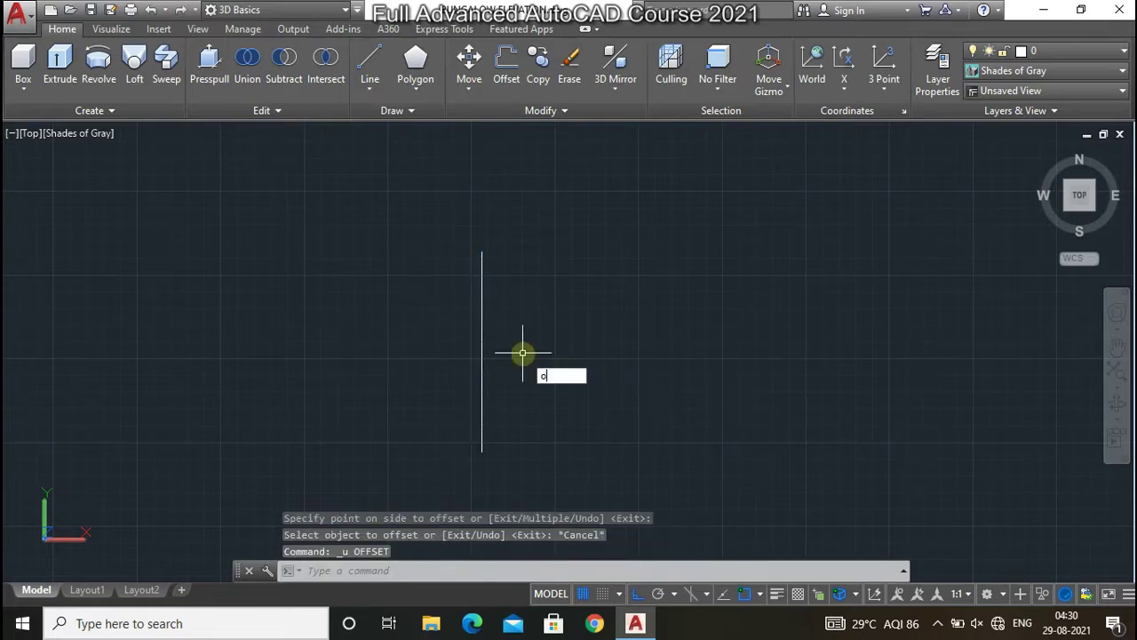
type("f")
key("Return")
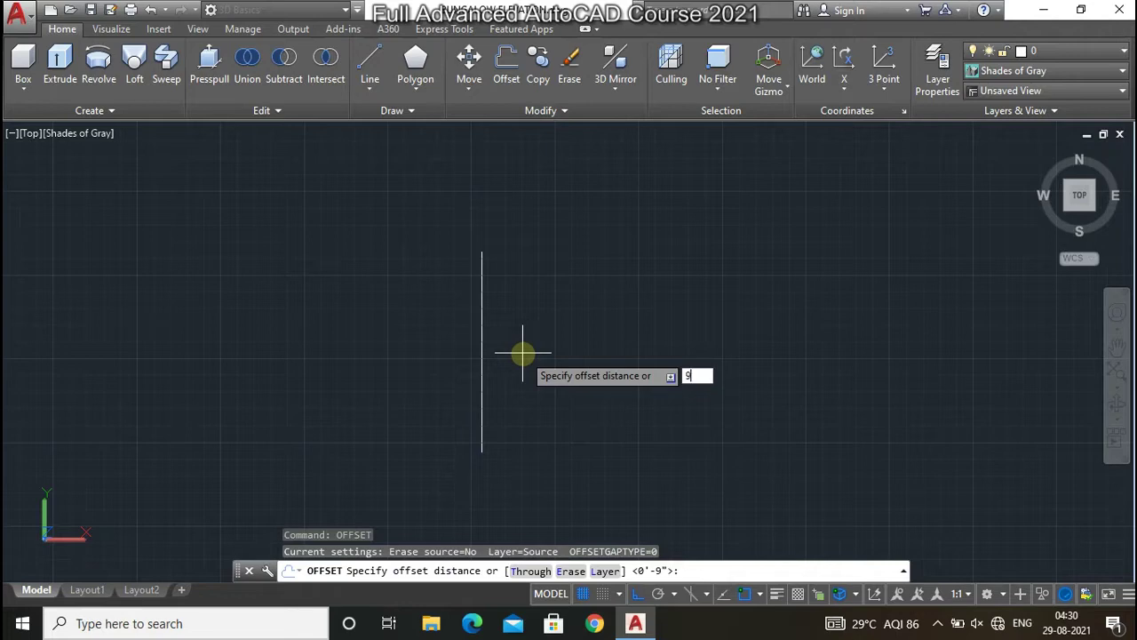
key("Return")
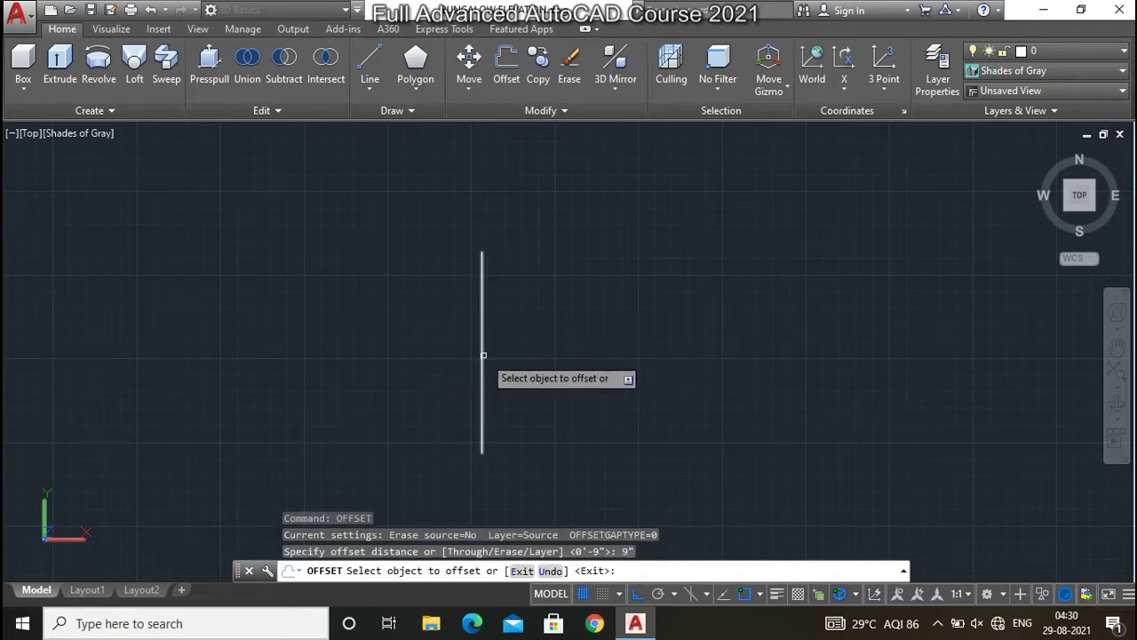
left_click(483, 356)
left_click(541, 412)
key("Escape")
Draw a horizontal line joining the top endpoints of the two vertical lines
scroll(515, 332, "up", 3)
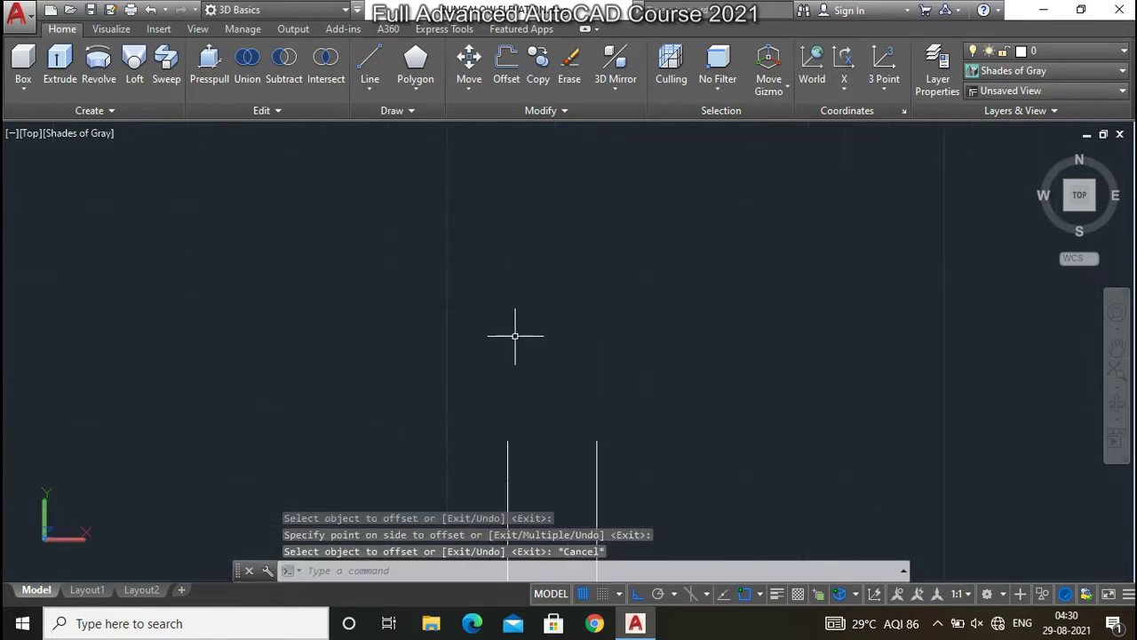
scroll(521, 282, "down", 2)
scroll(520, 282, "up", 3)
scroll(533, 272, "up", 2)
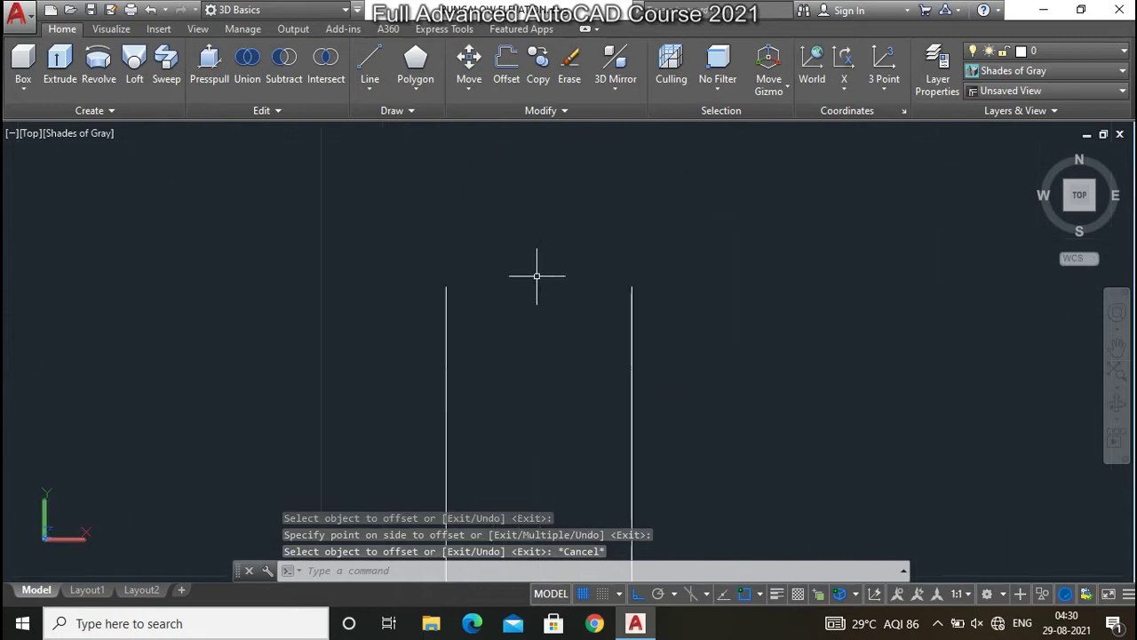
type("l")
key("Return")
left_click(449, 287)
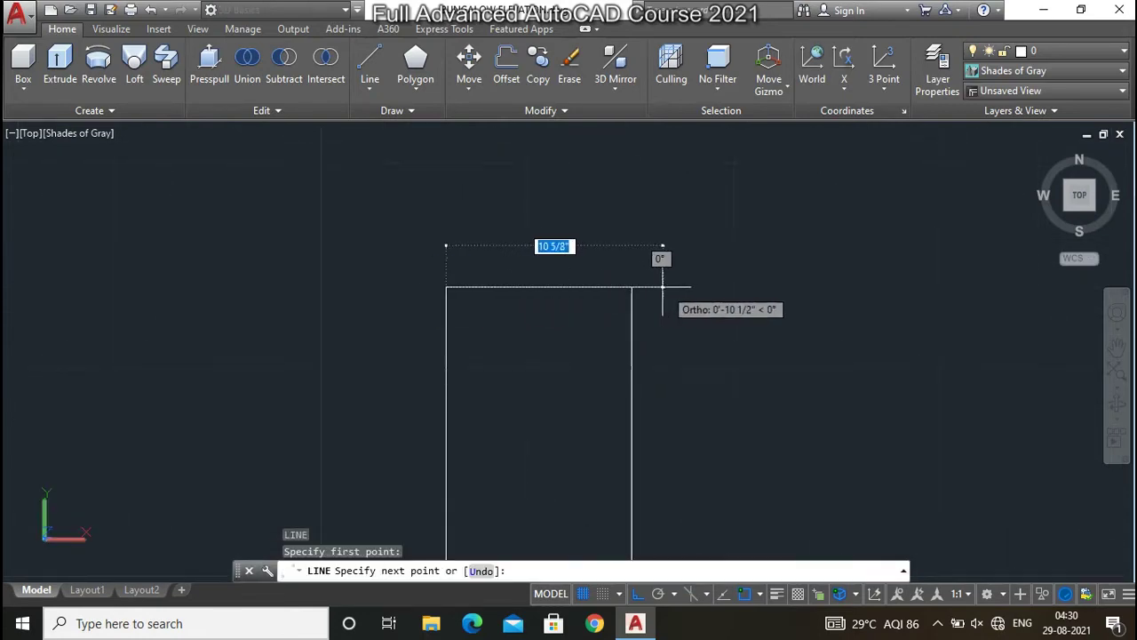
left_click(632, 288)
key("Escape")
Draw a 1/2-inch radius circle centred on the top-left corner
scroll(423, 288, "up", 3)
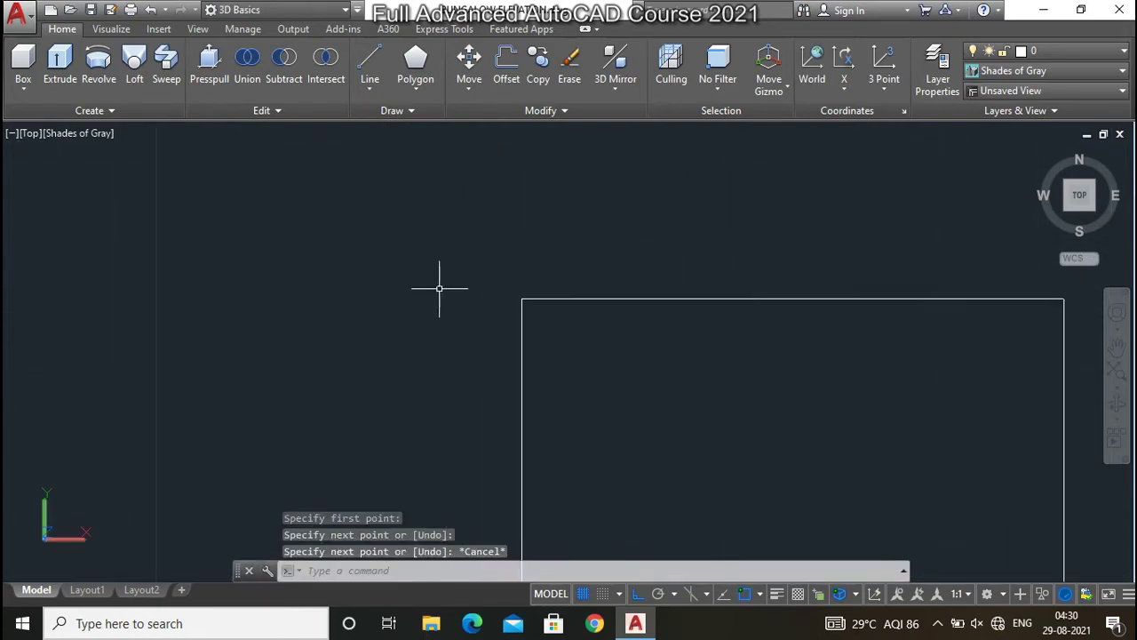
type("c")
key("Return")
left_click(521, 299)
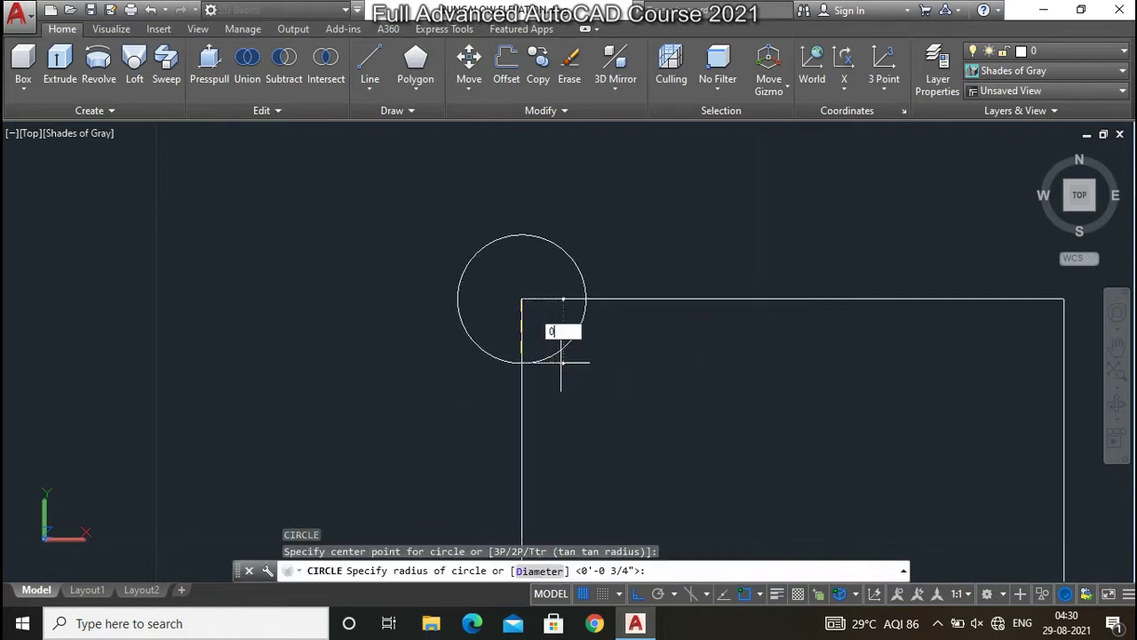
type(".5")
key("Return")
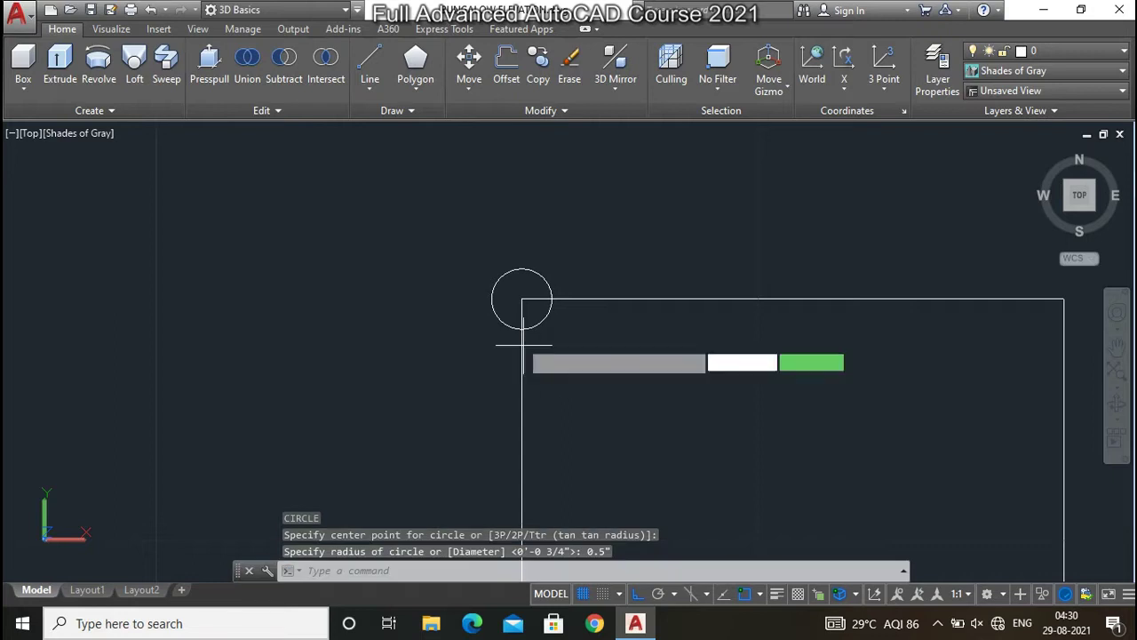
Add a concentric 1-inch radius circle on the same corner and select both circles
key("Return")
left_click(522, 300)
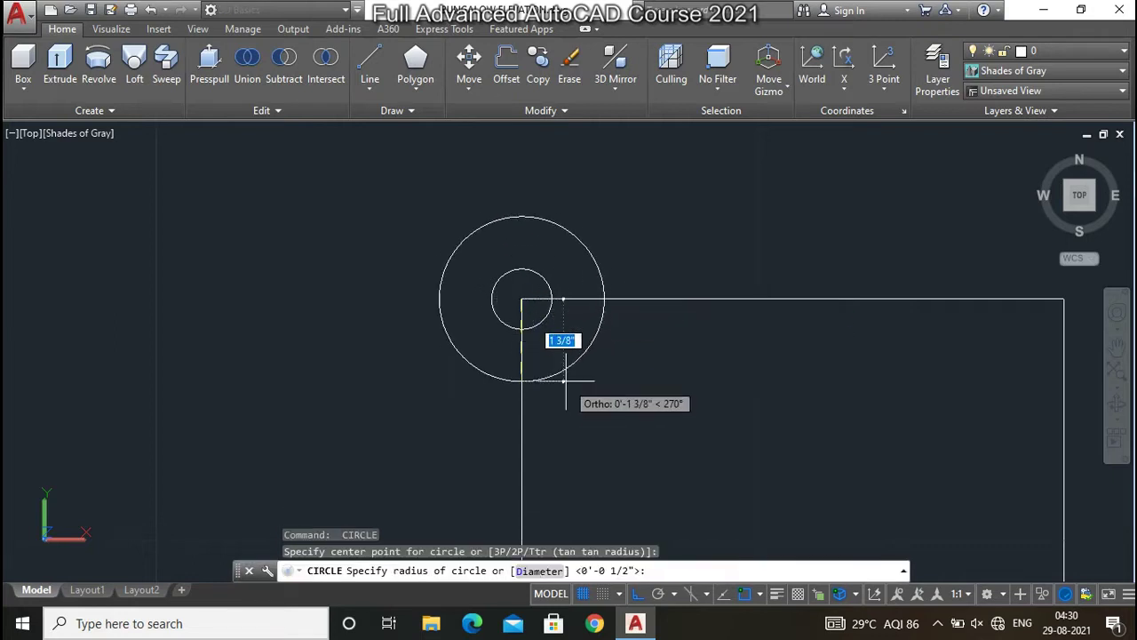
type("1")
key("Return")
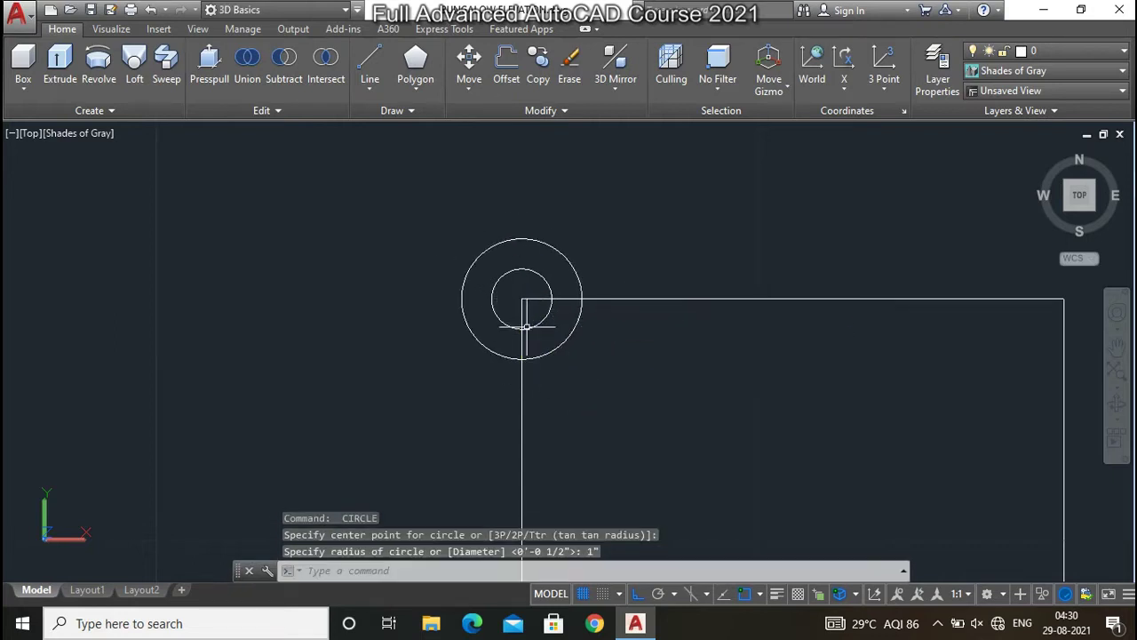
left_click(520, 224)
left_click(515, 285)
Move both circles down so the small circle sits just below the corner
type("m")
key("Return")
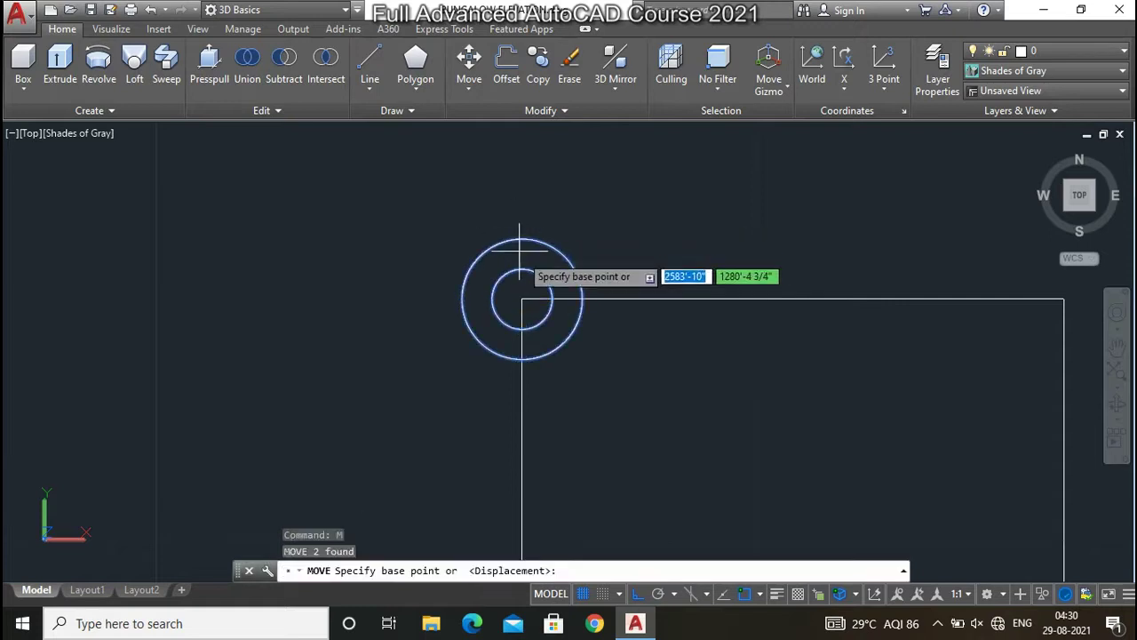
left_click(522, 269)
left_click(522, 299)
key("Escape")
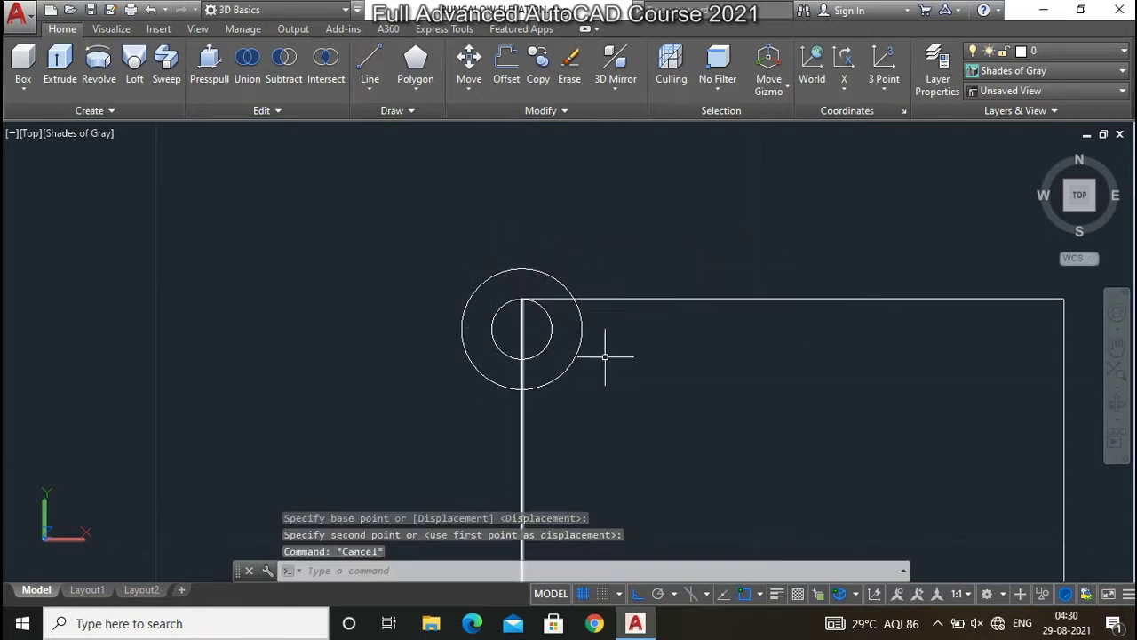
Move the 1-inch circle down to sit below the small circle
left_click(593, 346)
left_click(579, 346)
key("Return")
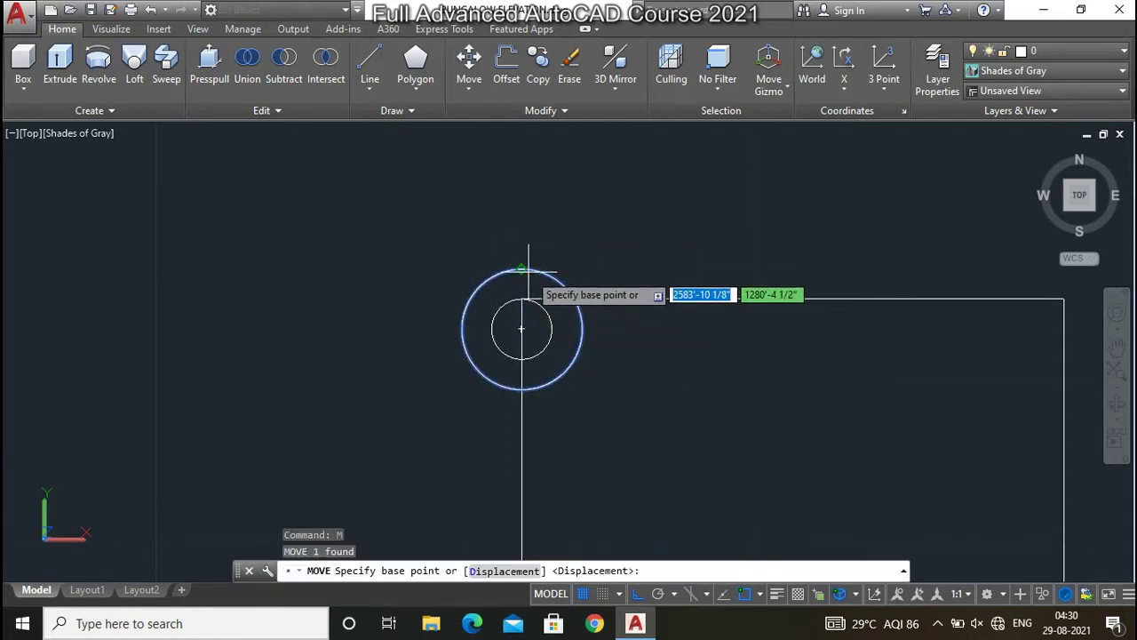
left_click(522, 269)
key("Escape")
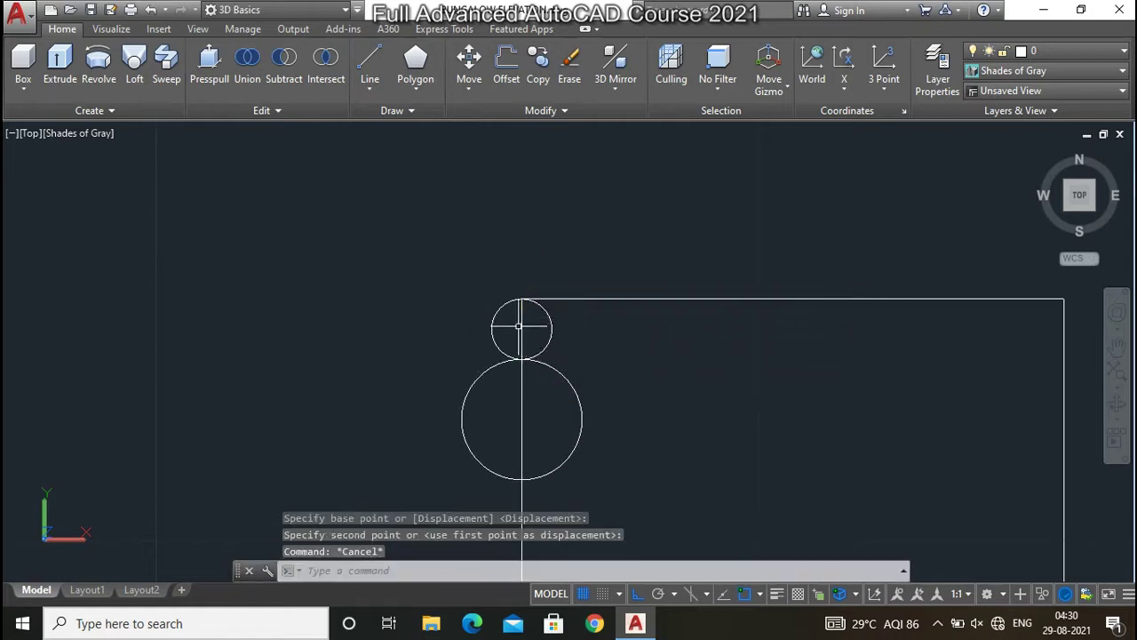
Copy the small circle to just beneath the large circle
scroll(487, 293, "down", 5)
scroll(487, 294, "up", 5)
scroll(466, 302, "up", 2)
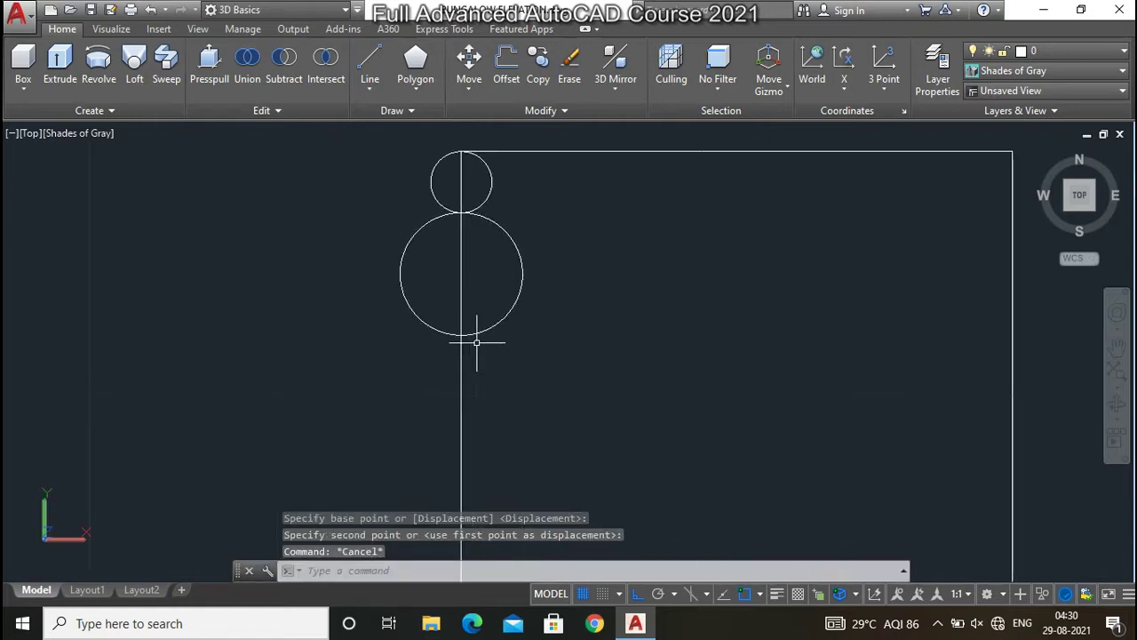
left_click(497, 182)
left_click(514, 199)
type("c")
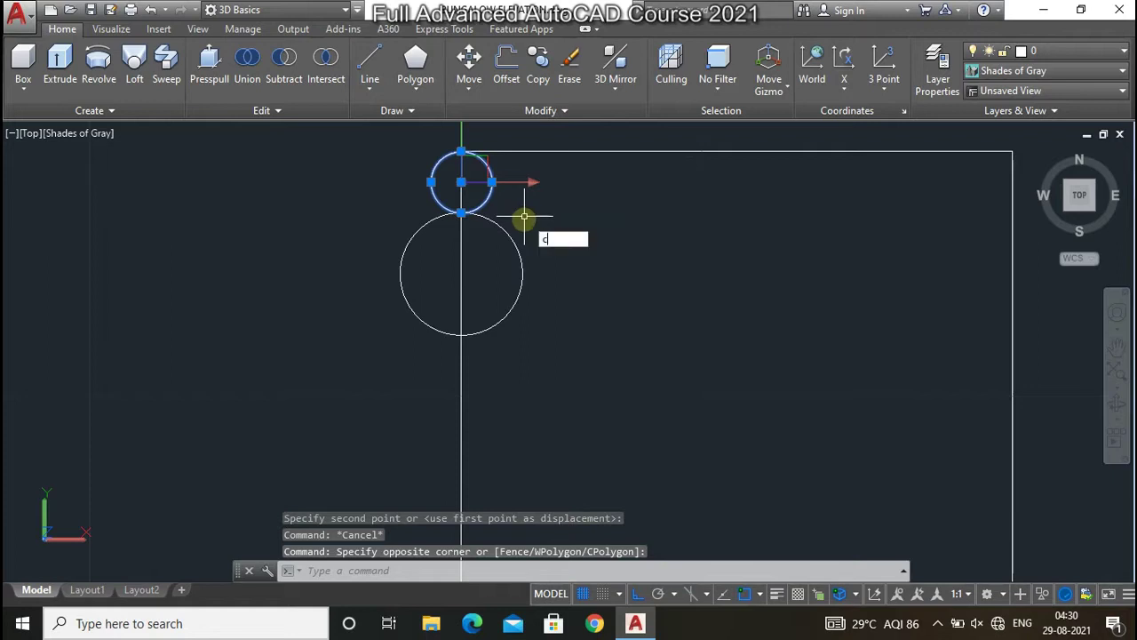
type("o")
key("Return")
left_click(461, 182)
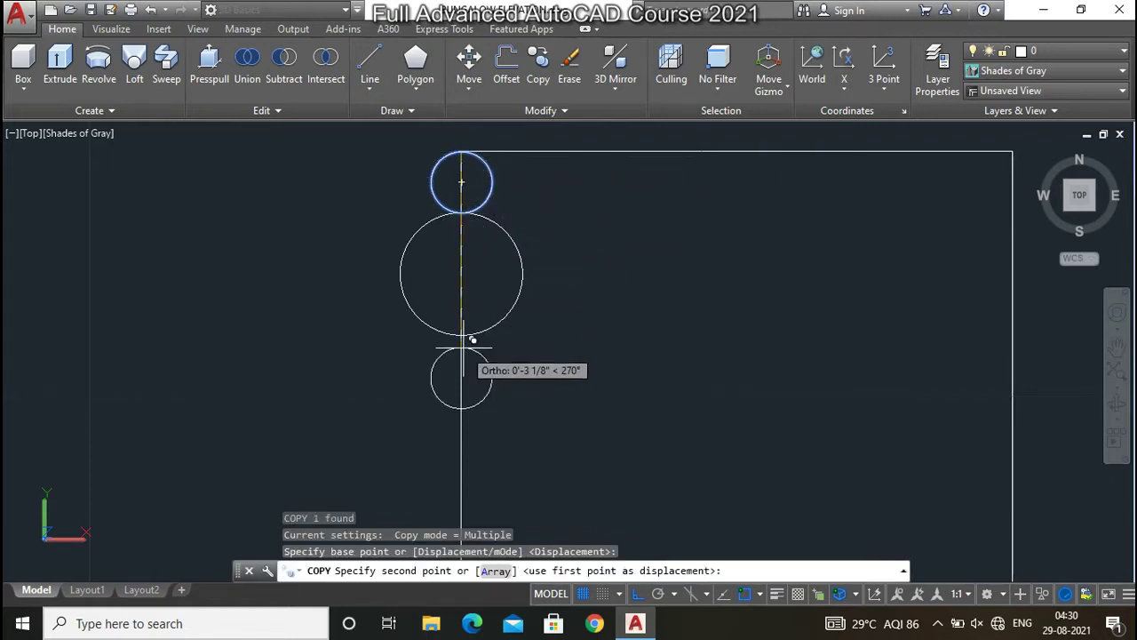
left_click(461, 335)
key("Escape")
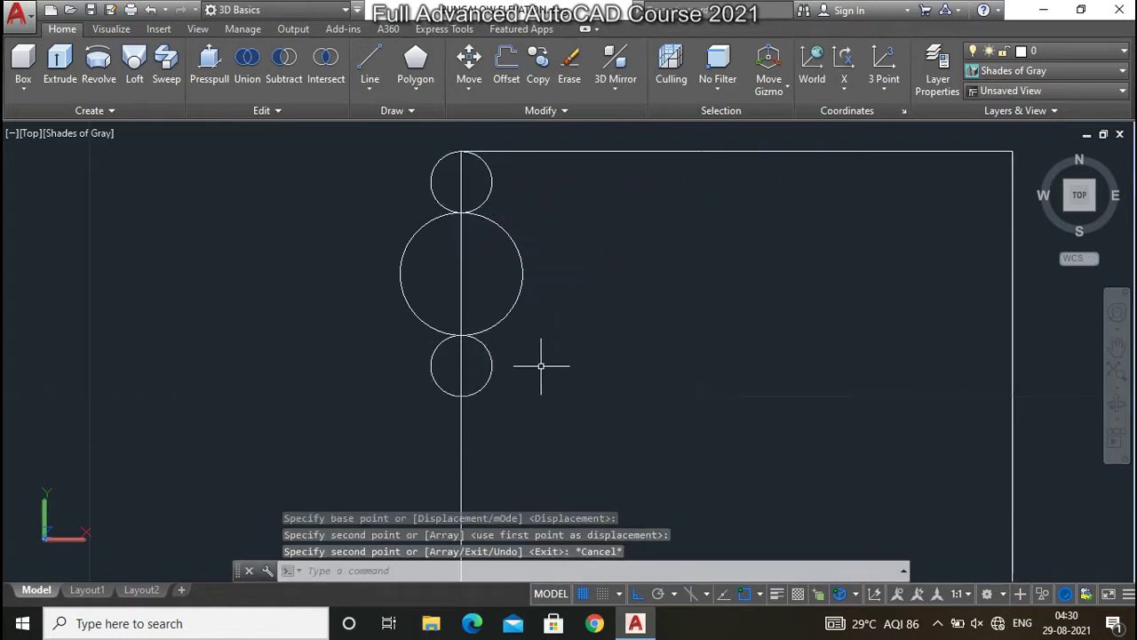
Copy the top line to both circle junctions and below the lowest circle
type("l")
key("Return")
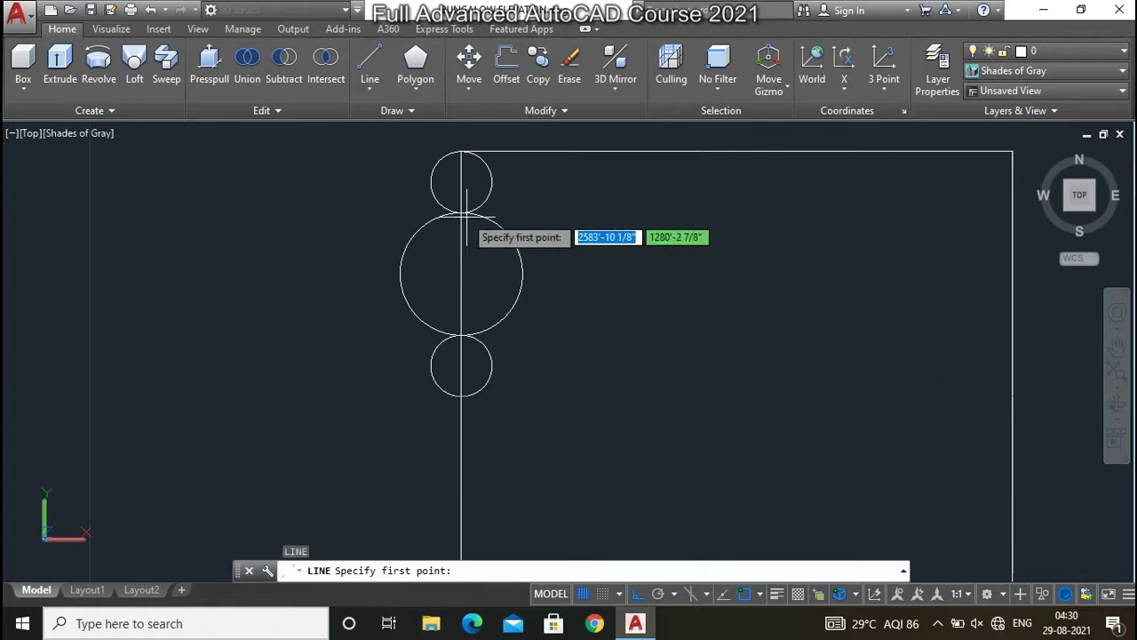
key("Escape")
left_click(544, 157)
left_click(522, 145)
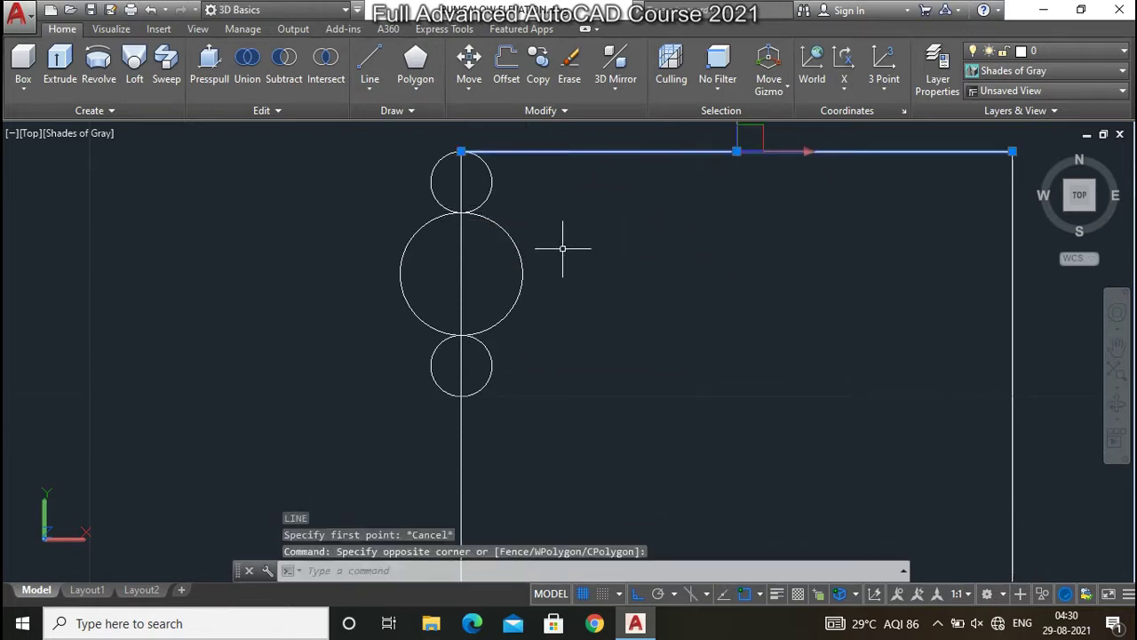
type("co")
key("Return")
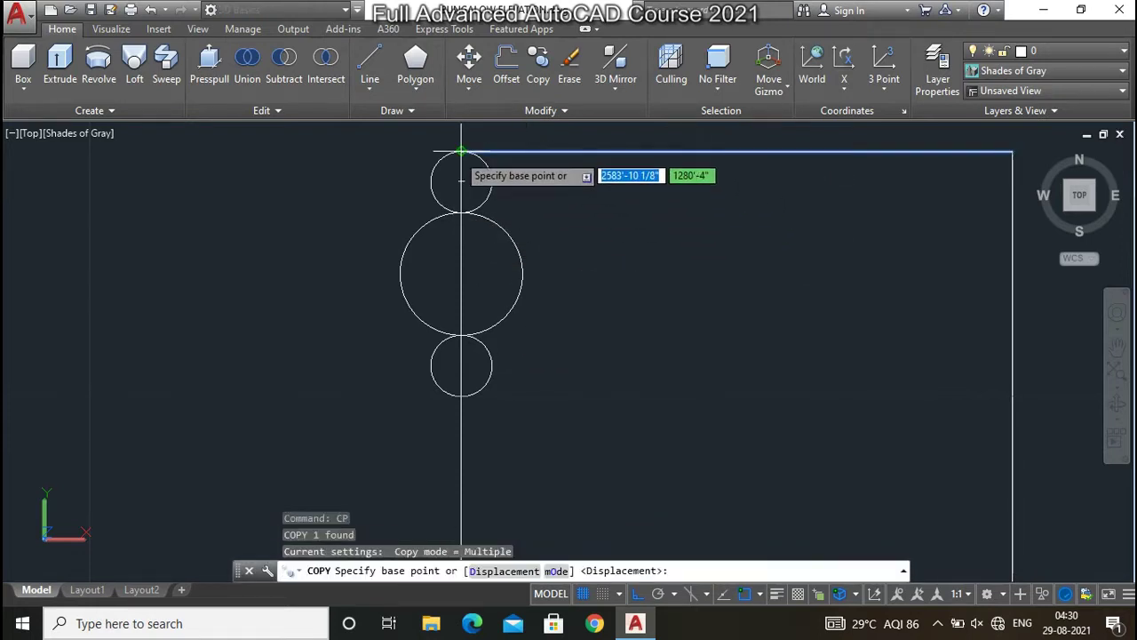
left_click(461, 152)
left_click(461, 212)
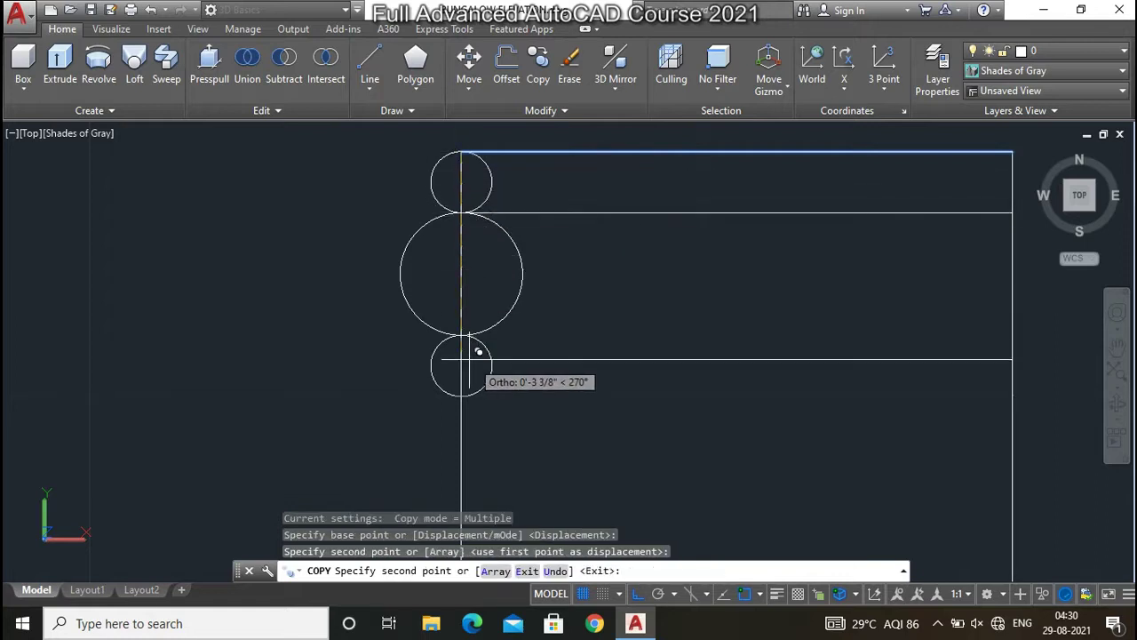
left_click(461, 335)
left_click(462, 395)
key("Escape")
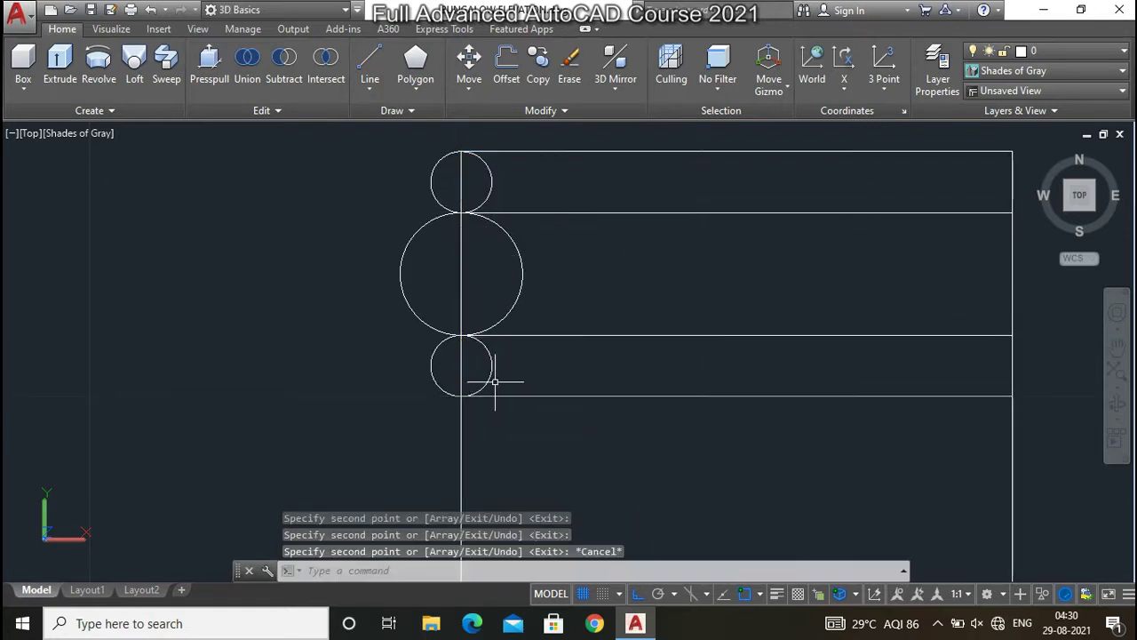
Select the three stacked molding circles at the left end of the band
left_click(493, 367)
left_click(487, 378)
left_click(521, 286)
left_click(509, 209)
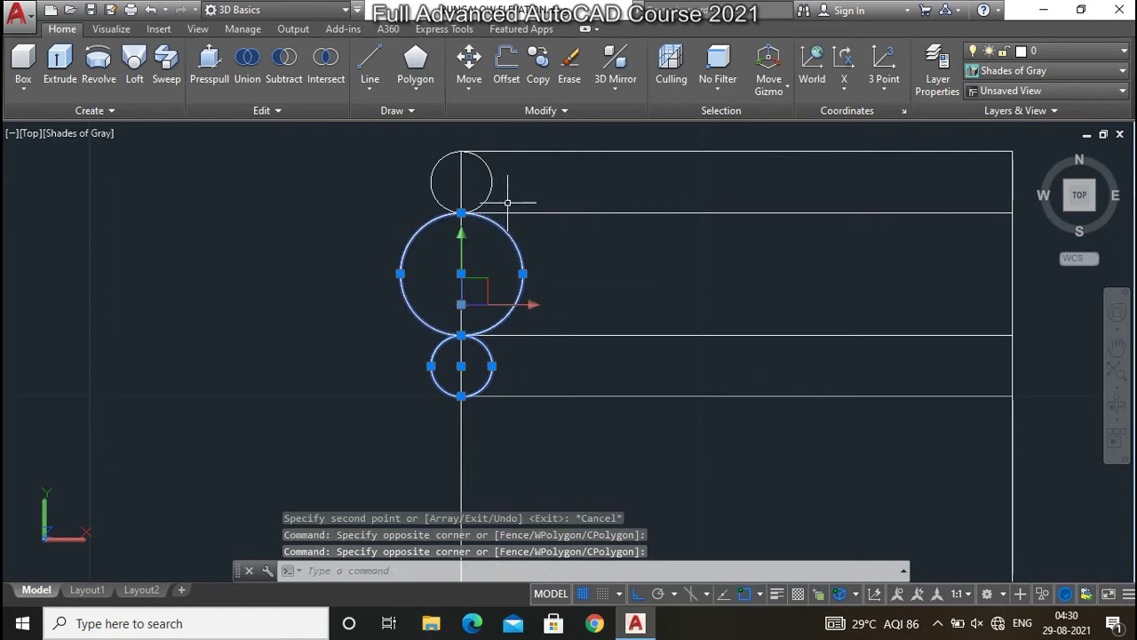
left_click(508, 178)
left_click(480, 200)
left_click(529, 276)
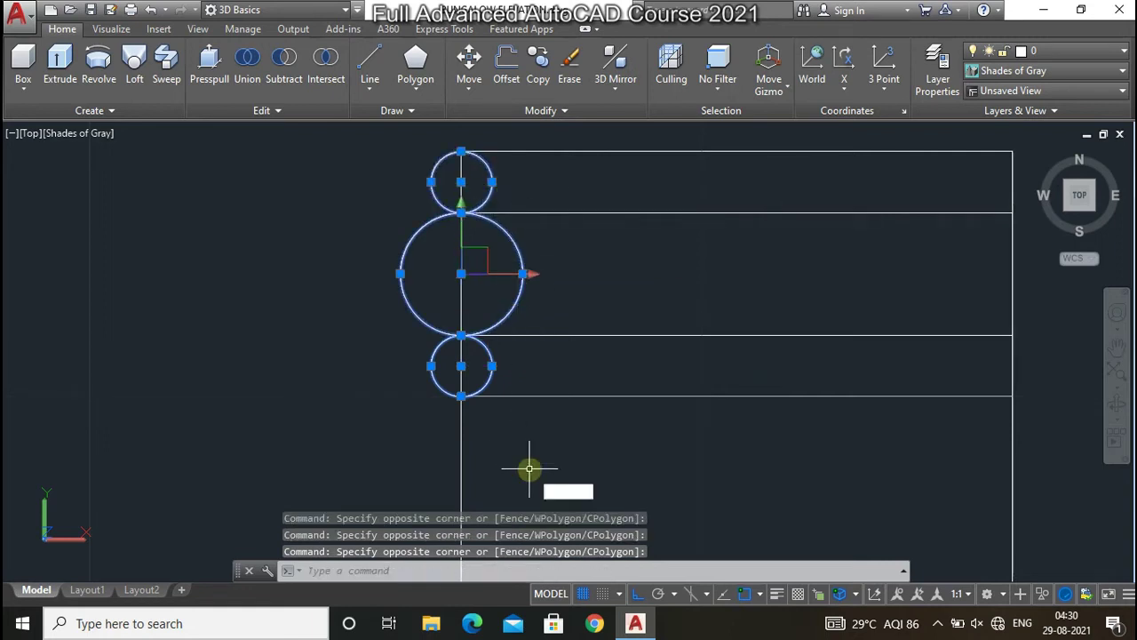
type("mi")
Mirror the three molding circles onto the right vertical line, keeping the originals
key("Return")
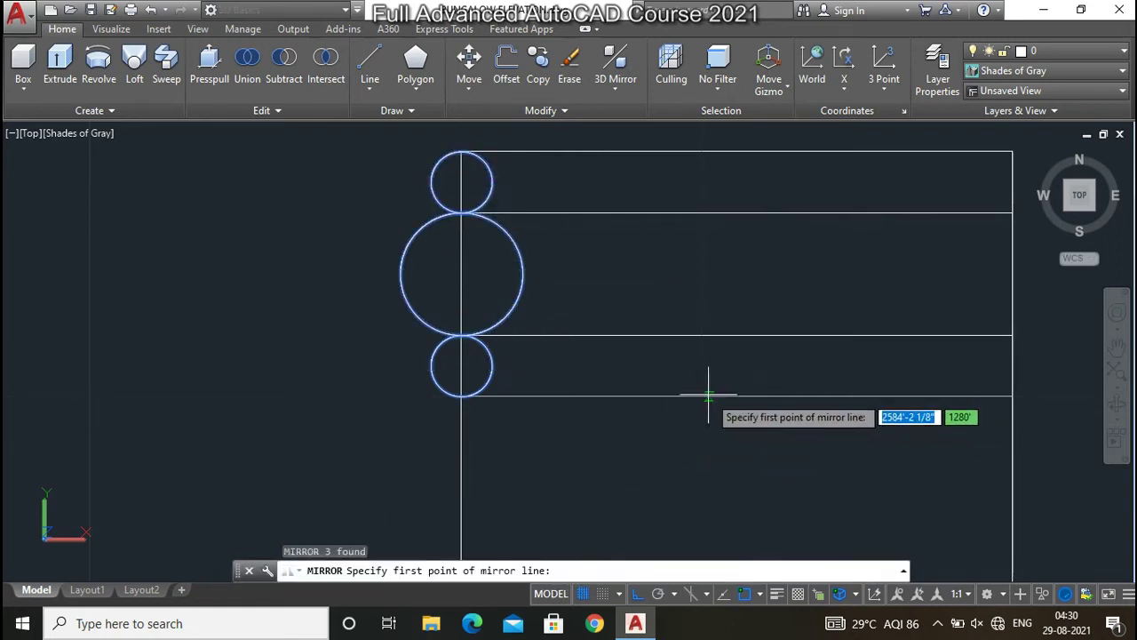
left_click(736, 396)
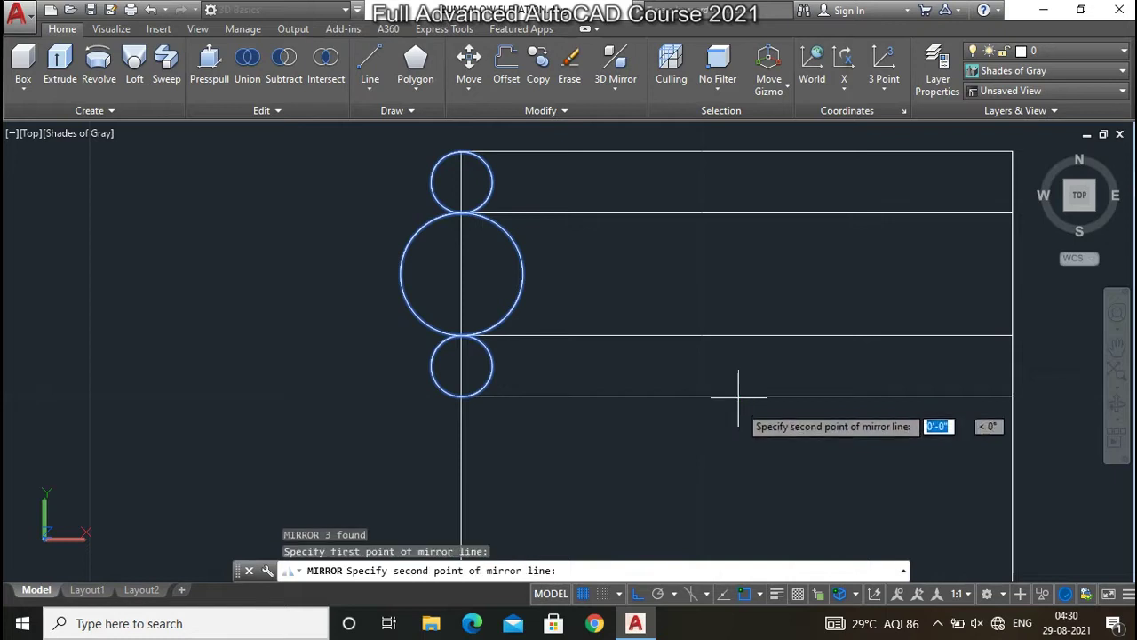
left_click(741, 443)
right_click(743, 444)
left_click(801, 274)
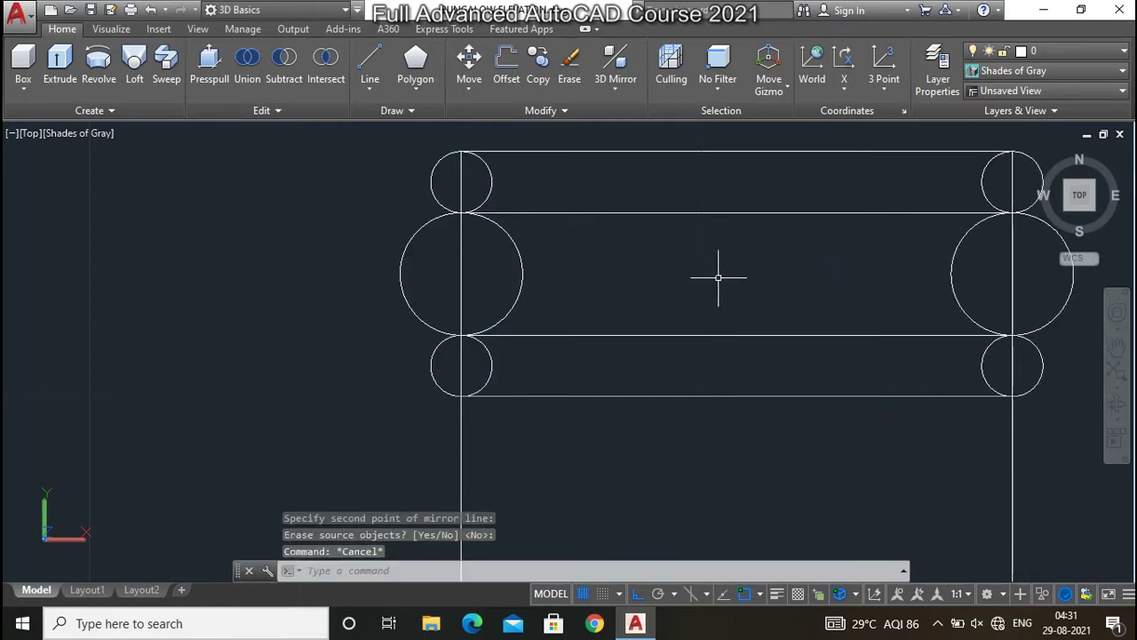
Draw a horizontal bottom line joining the lower ends of both vertical lines
scroll(597, 290, "down", 5)
scroll(610, 307, "up", 3)
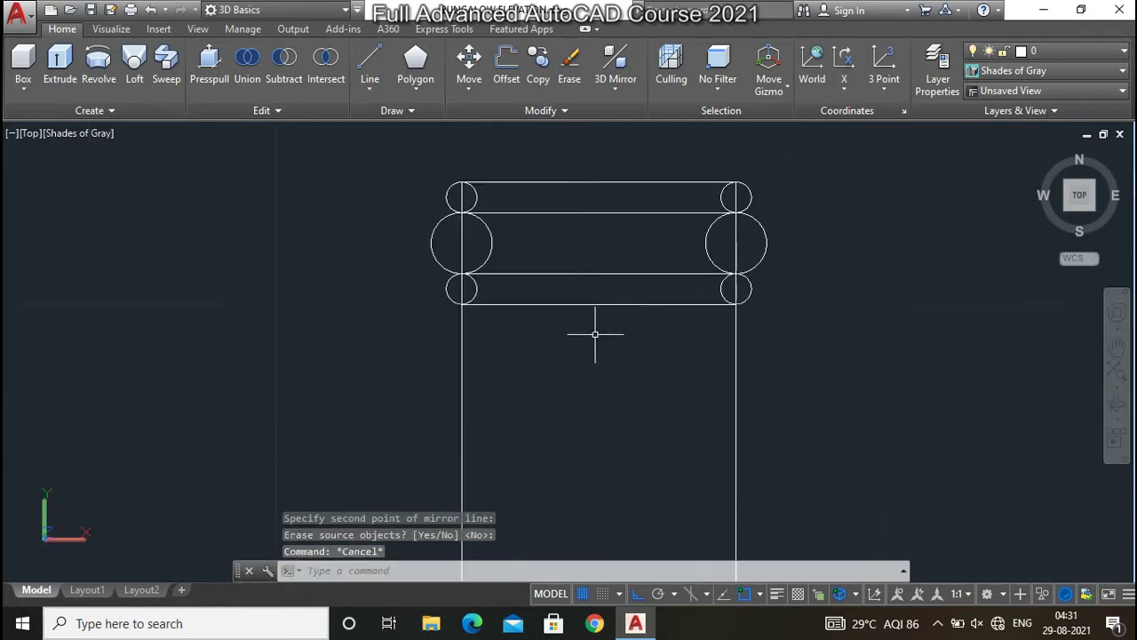
scroll(595, 238, "down", 3)
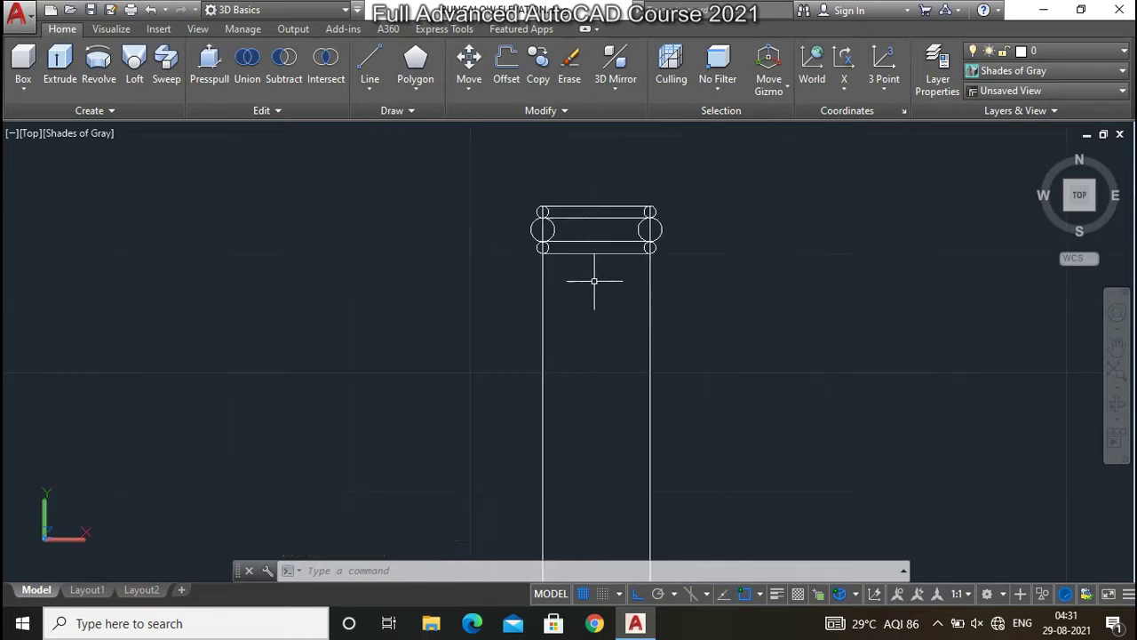
scroll(576, 237, "down", 3)
scroll(563, 202, "down", 3)
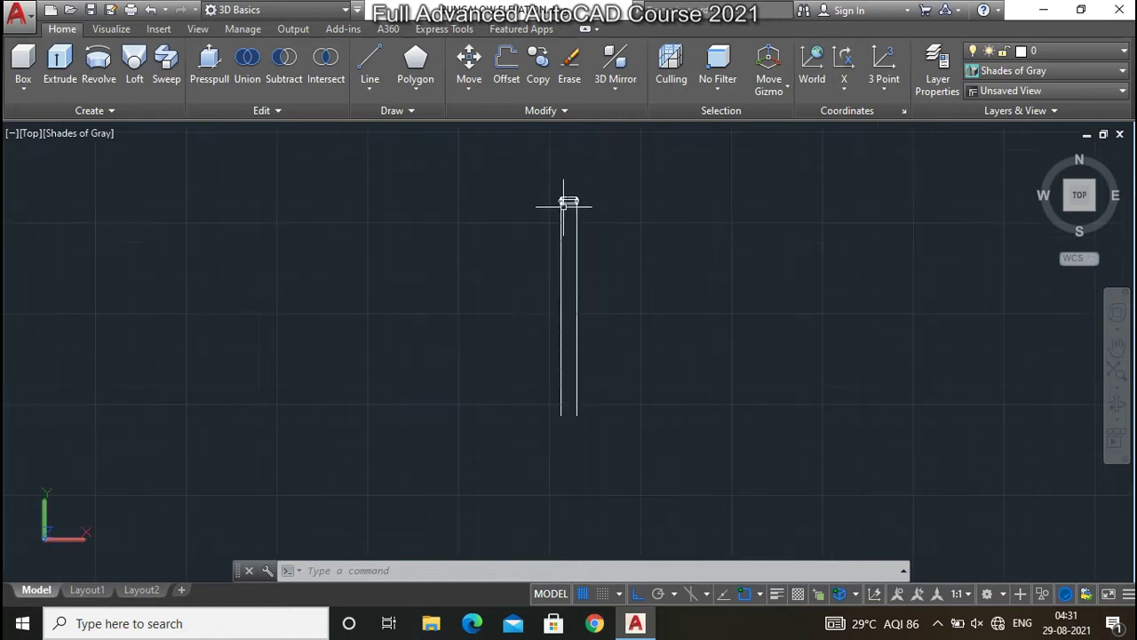
scroll(549, 378, "up", 3)
scroll(596, 454, "up", 2)
scroll(595, 462, "up", 3)
type("l")
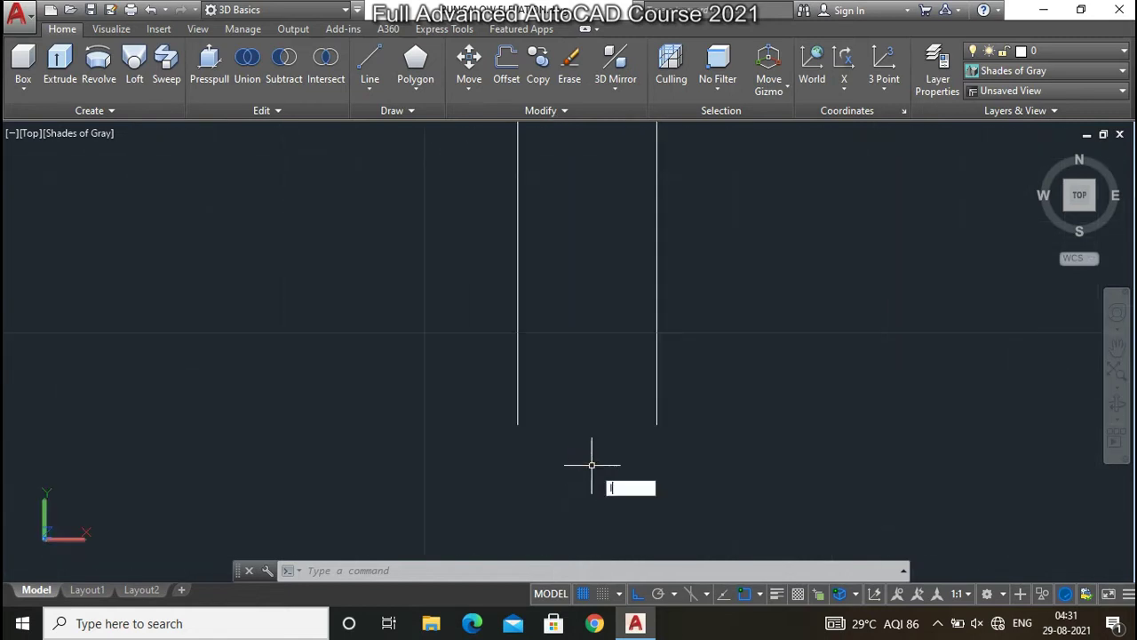
key("Return")
left_click(518, 425)
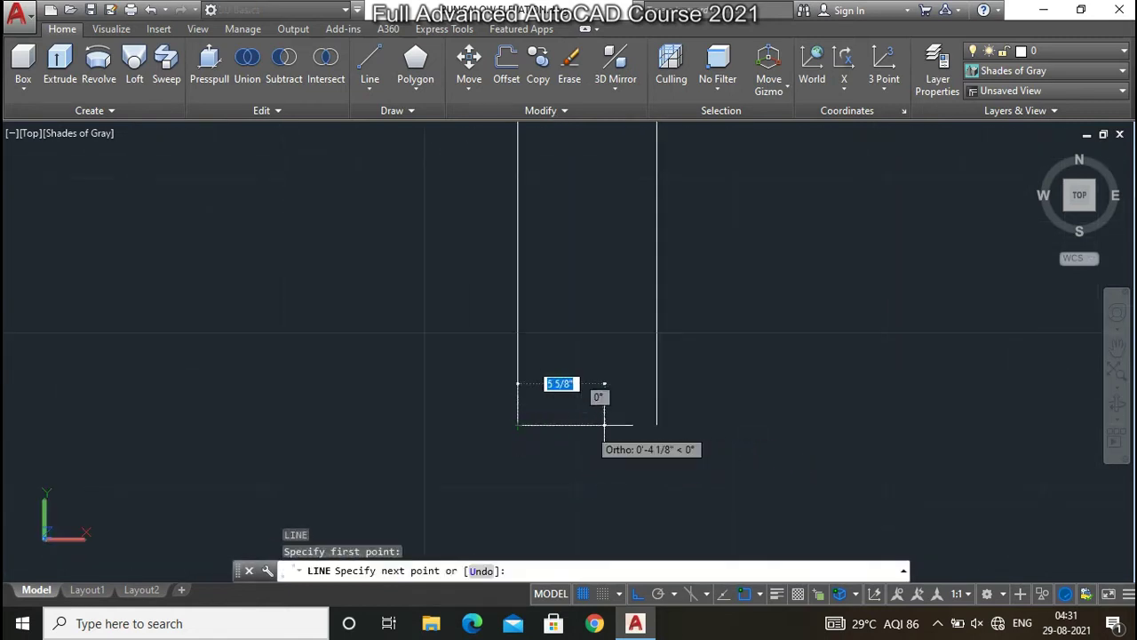
left_click(657, 425)
key("Escape")
left_click(621, 438)
key("Escape")
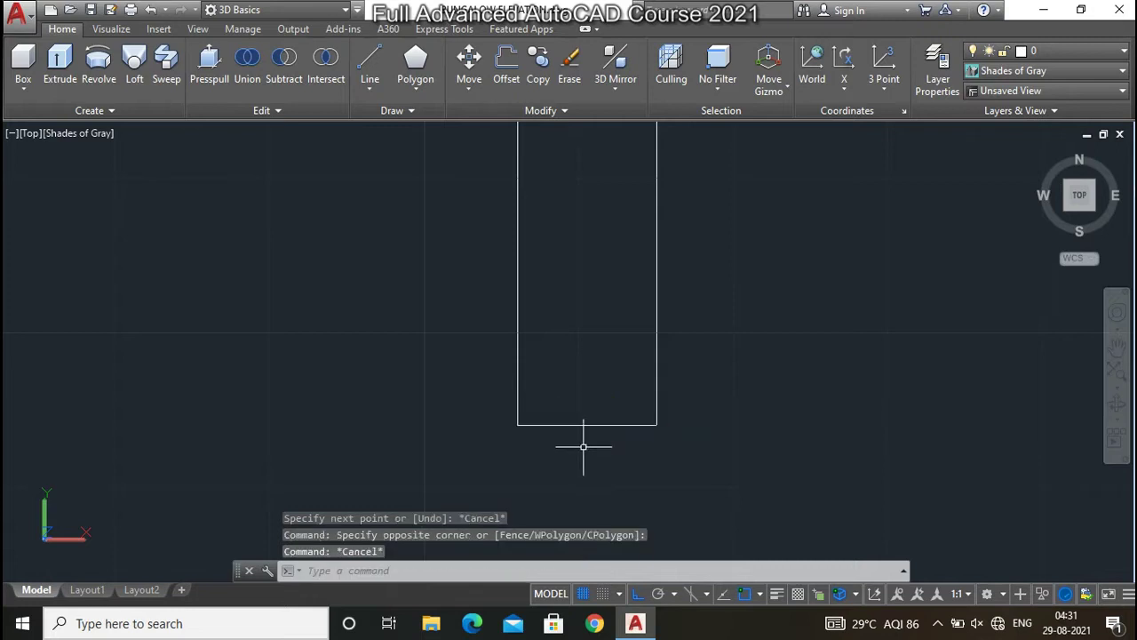
Extend the bottom line 2 inches past the left vertical
scroll(574, 437, "up", 4)
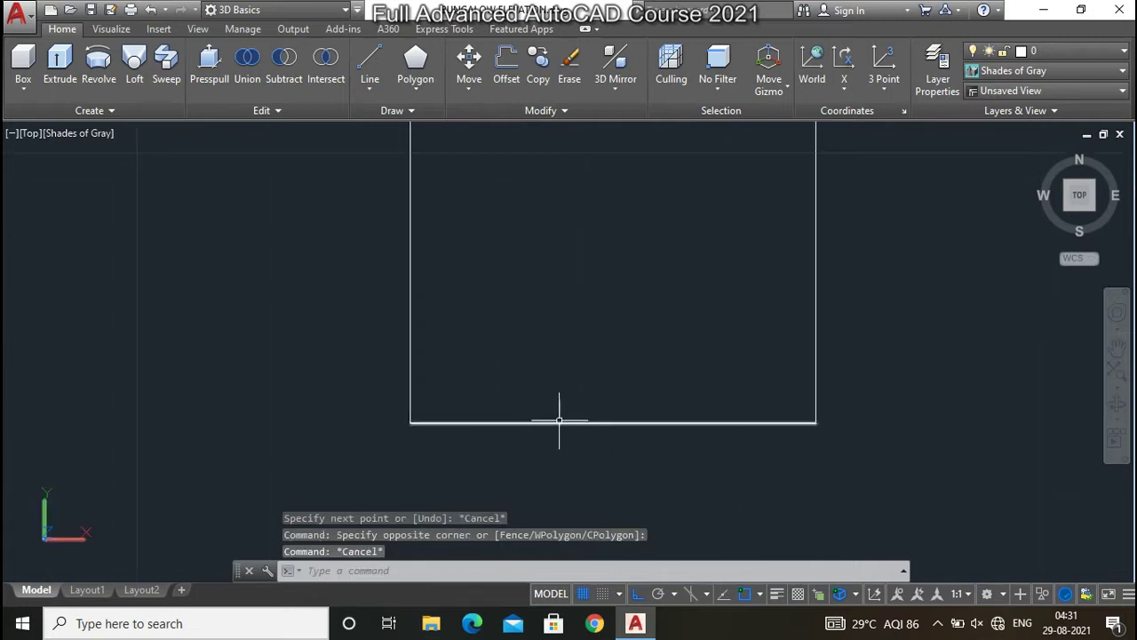
left_click(472, 435)
left_click(414, 425)
key("Escape")
left_click(414, 435)
left_click(412, 433)
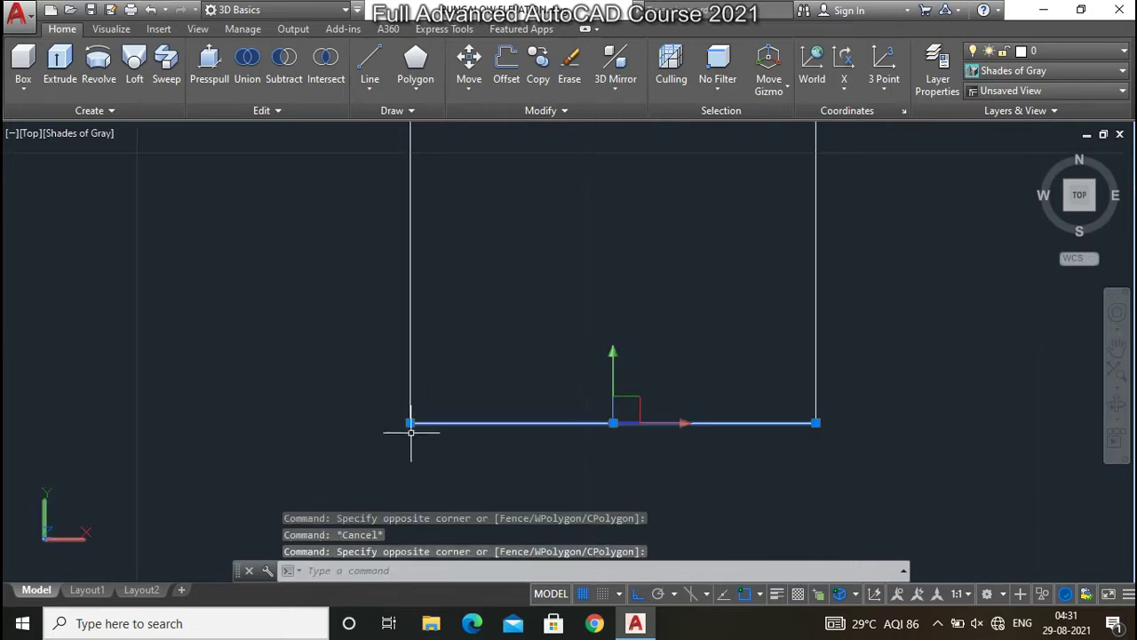
left_click(410, 423)
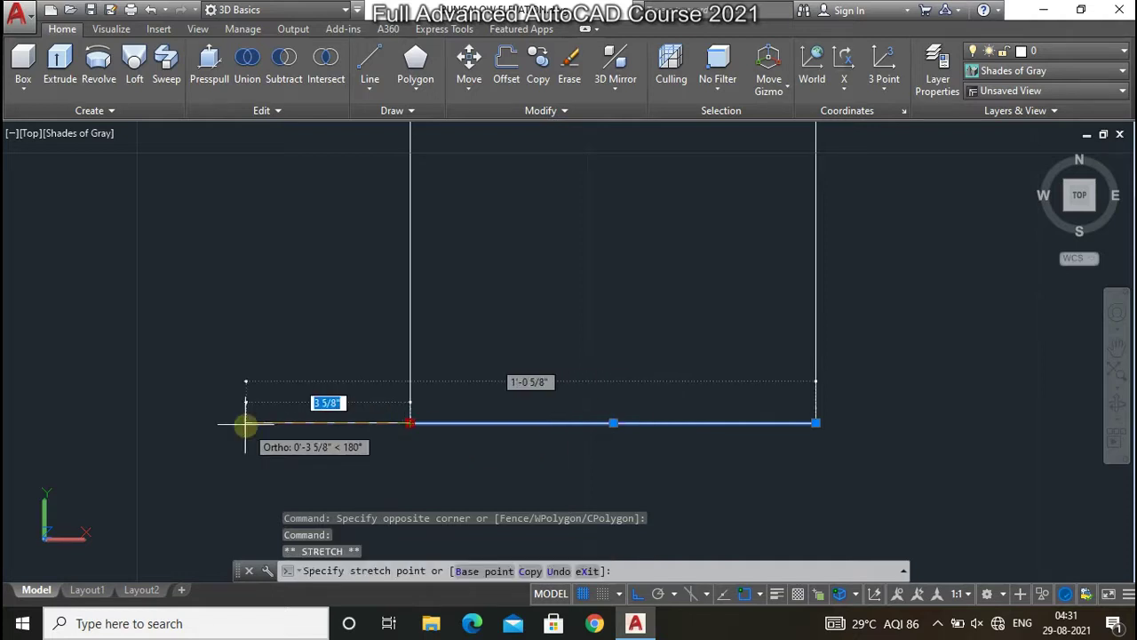
type("2")
key("Return")
key("Escape")
Extend the bottom line 2 inches past the right vertical
left_click(600, 455)
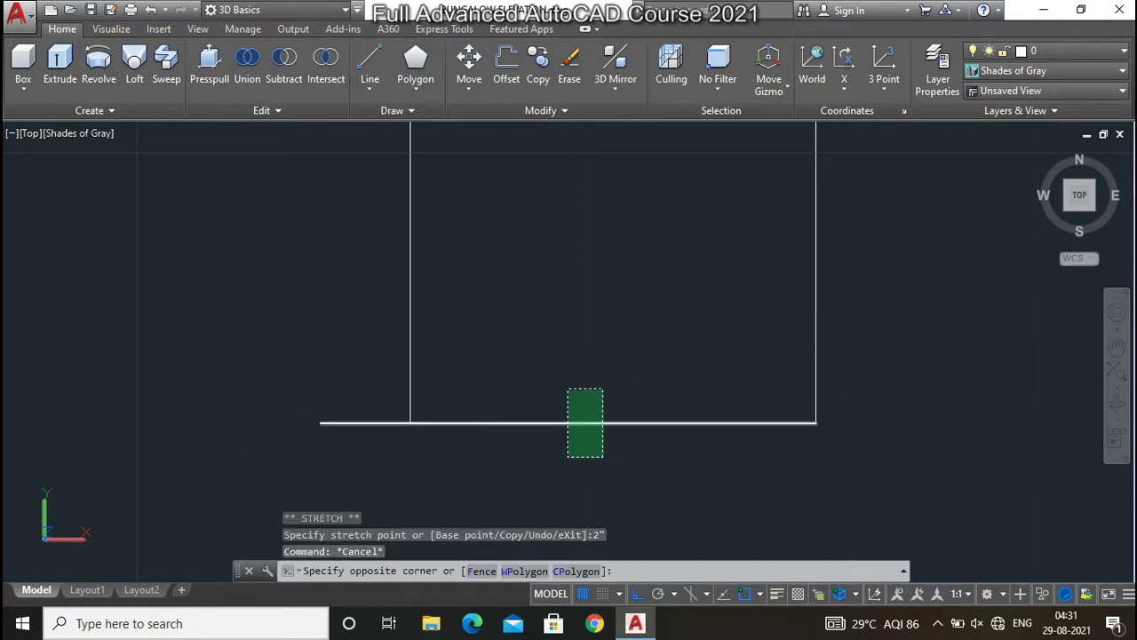
left_click(566, 387)
left_click(816, 423)
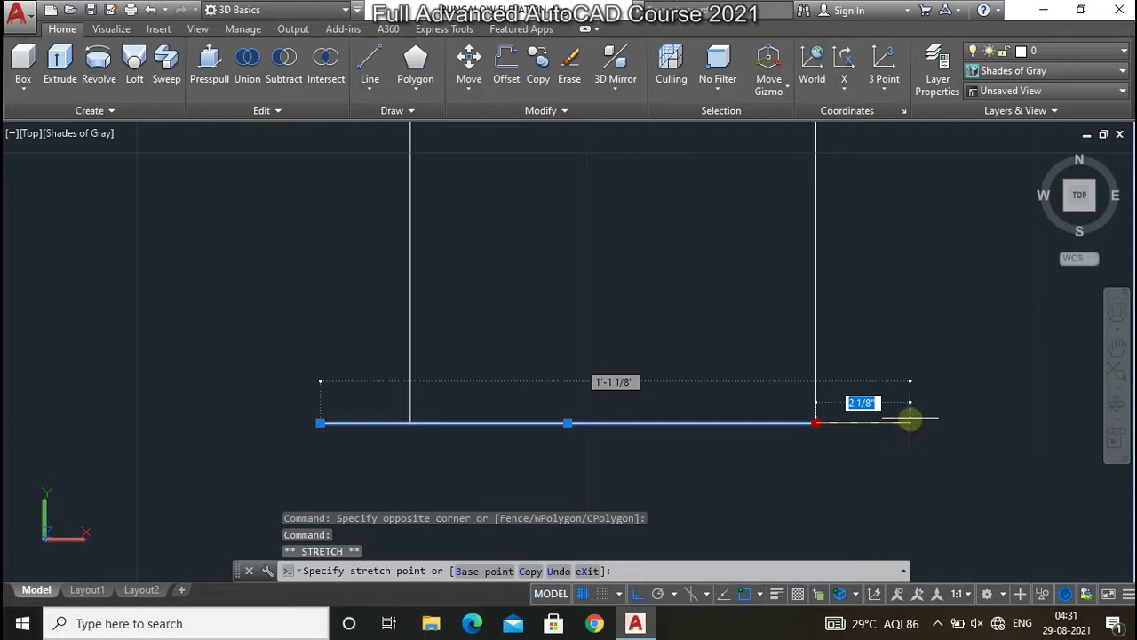
type("2")
key("Return")
key("Escape")
Splay the bottom ends of both shaft edges outward toward the base line's ends
left_click(419, 348)
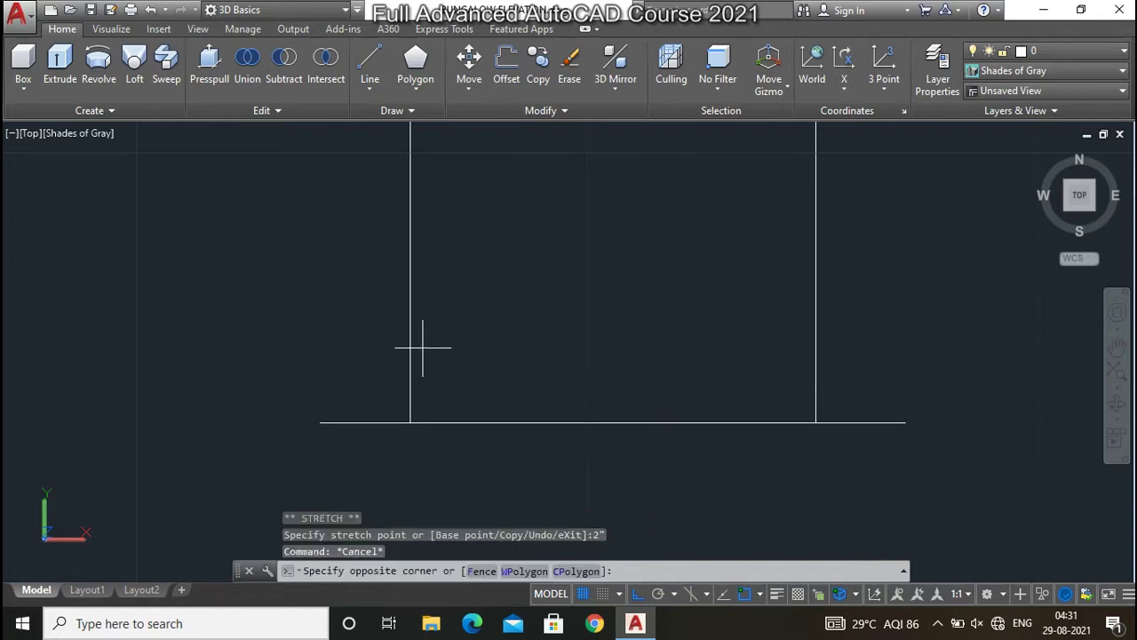
left_click(376, 412)
left_click(409, 422)
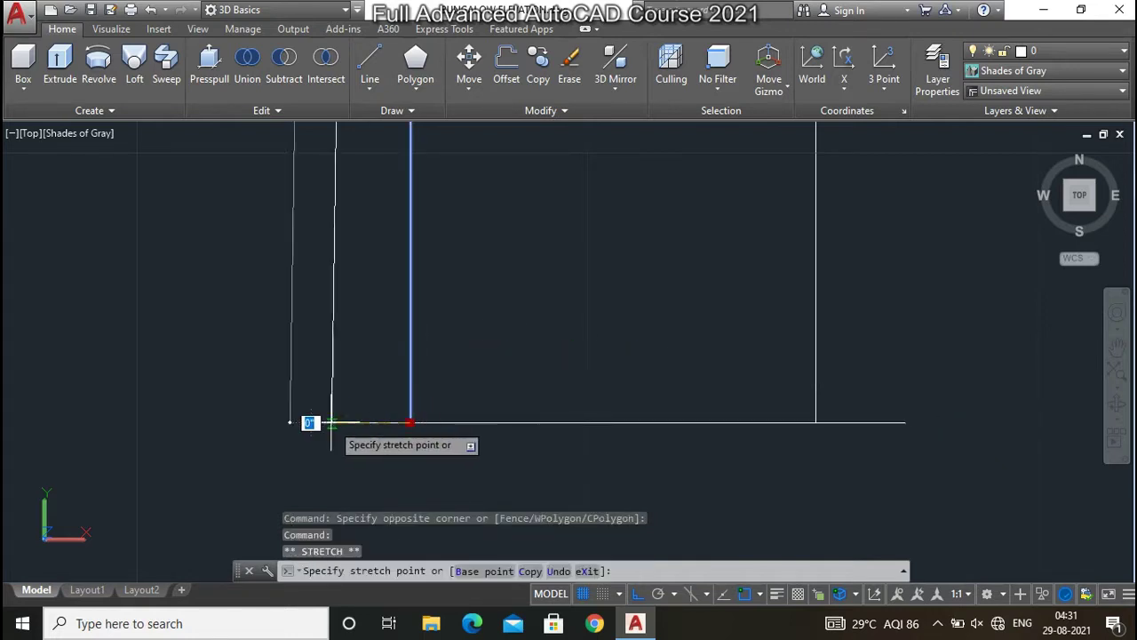
left_click(319, 422)
key("Escape")
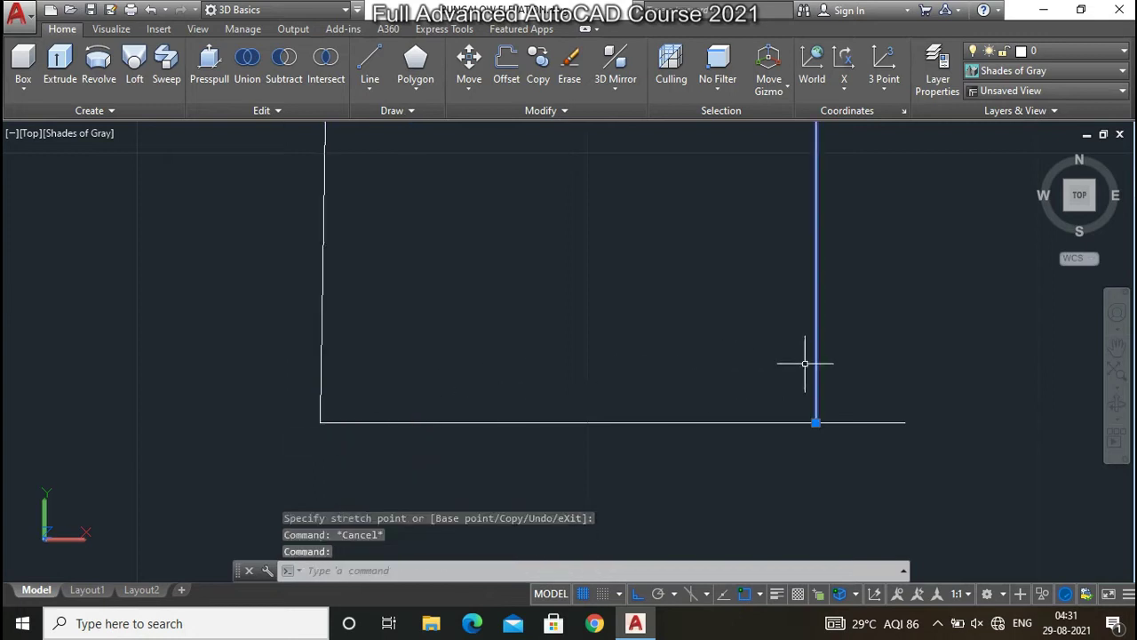
left_click(806, 364)
left_click(810, 423)
left_click(816, 423)
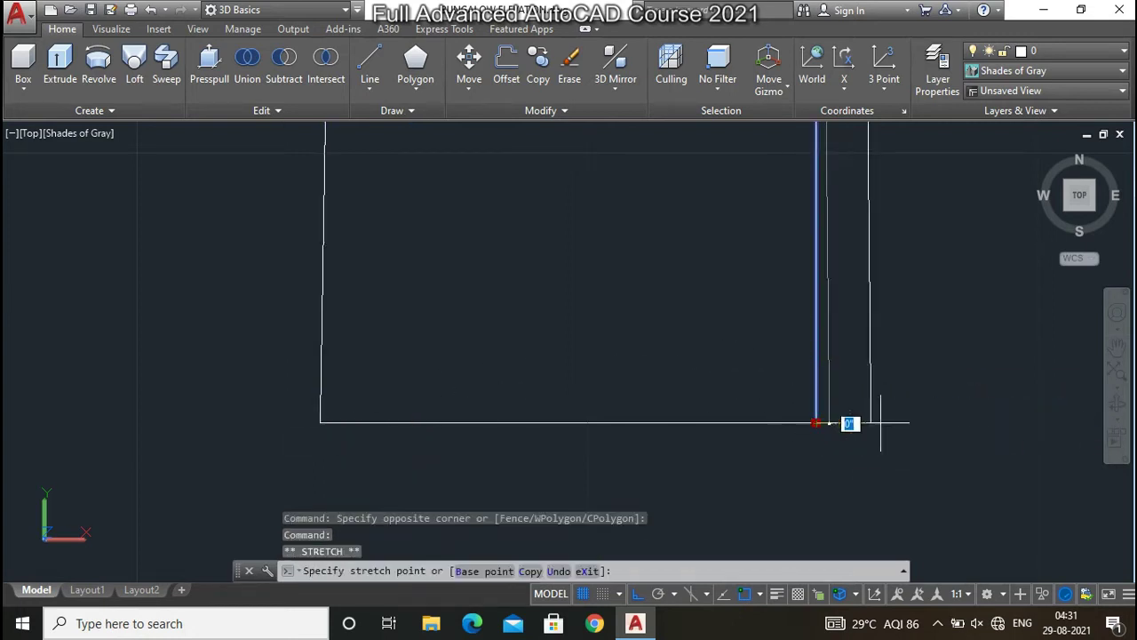
Set the splayed bottom point of the column's right edge
left_click(901, 423)
key("Escape")
scroll(750, 434, "down", 4)
scroll(662, 311, "down", 3)
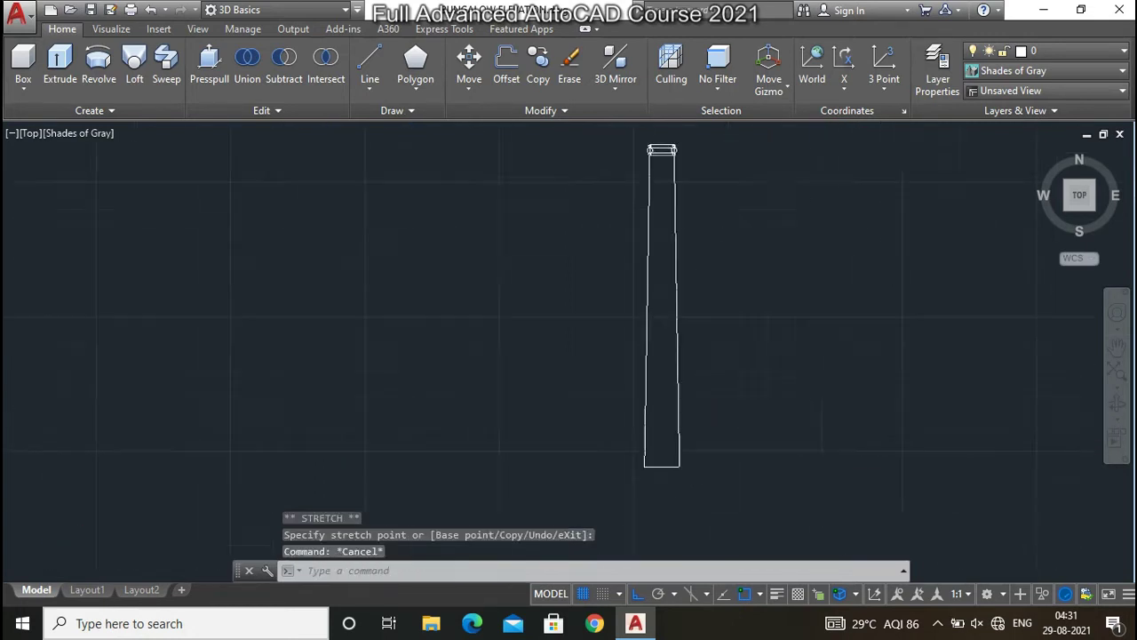
scroll(650, 241, "up", 3)
scroll(665, 272, "up", 1)
scroll(604, 310, "up", 1)
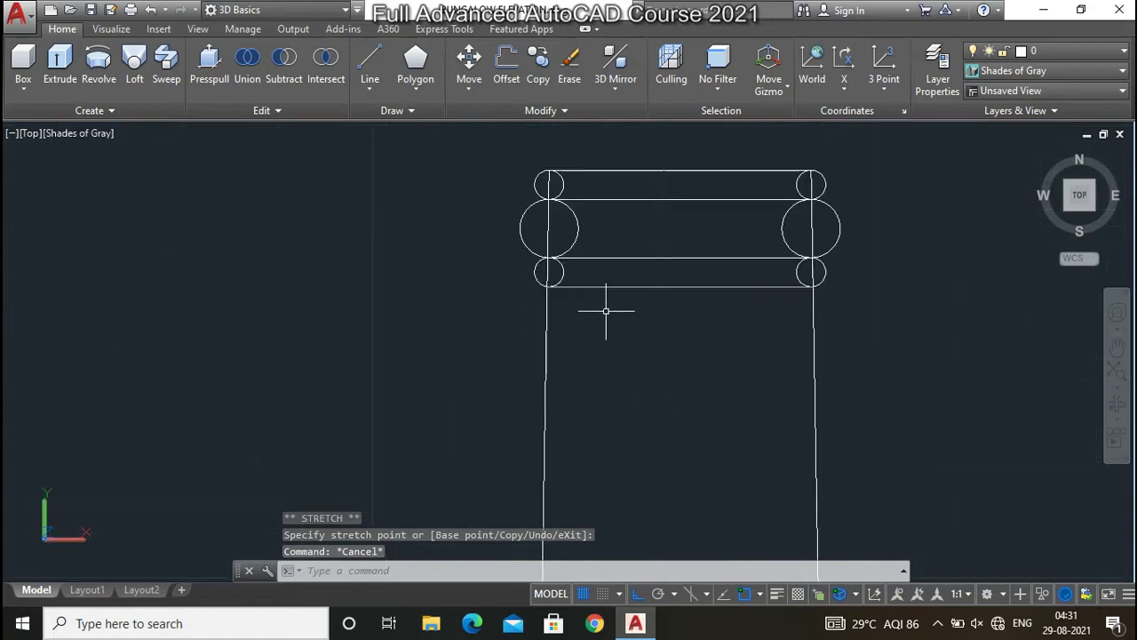
scroll(539, 183, "down", 3)
scroll(579, 376, "down", 2)
scroll(542, 401, "up", 3)
scroll(544, 398, "up", 3)
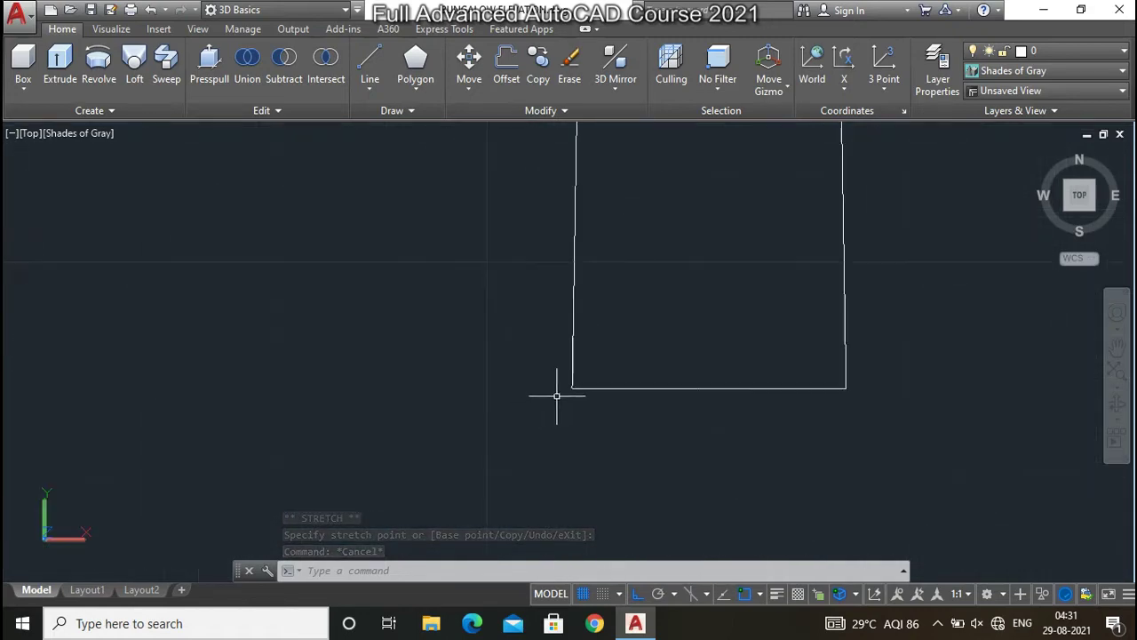
scroll(569, 390, "up", 2)
scroll(546, 375, "up", 1)
scroll(545, 417, "up", 1)
type("C")
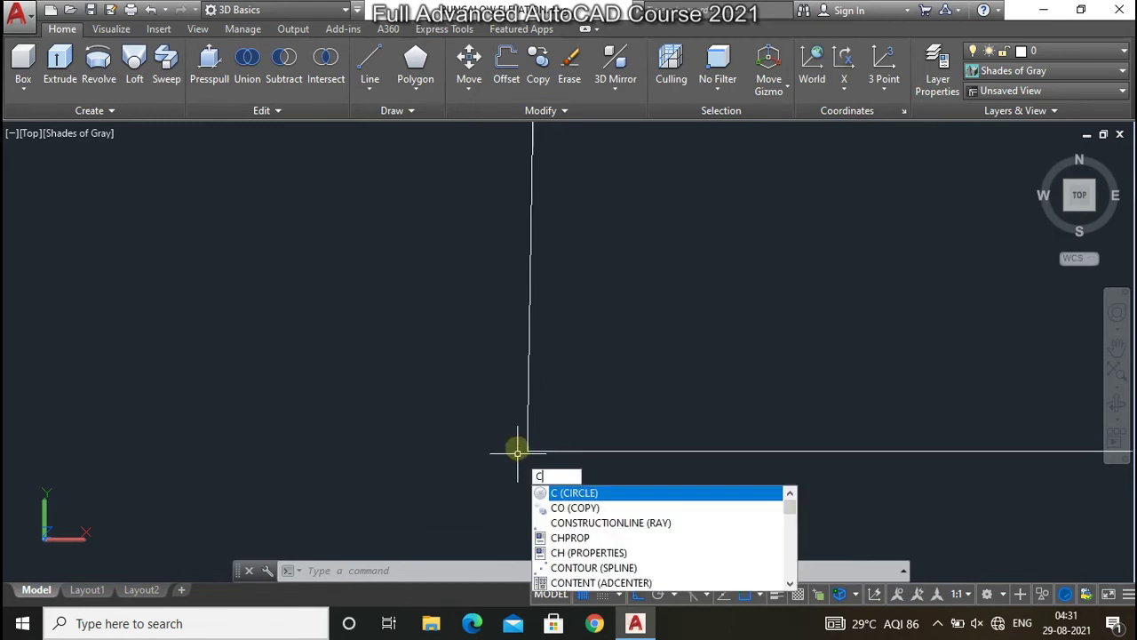
Draw a 2" radius circle centred on the base's bottom-left corner
key("Return")
left_click(529, 450)
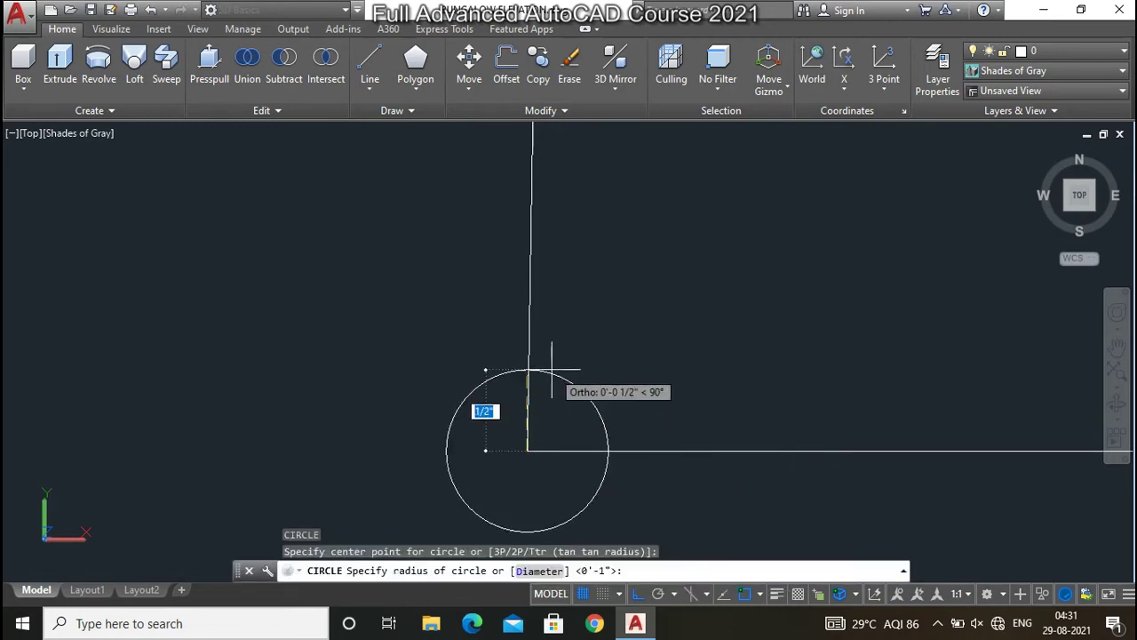
scroll(547, 369, "up", 3)
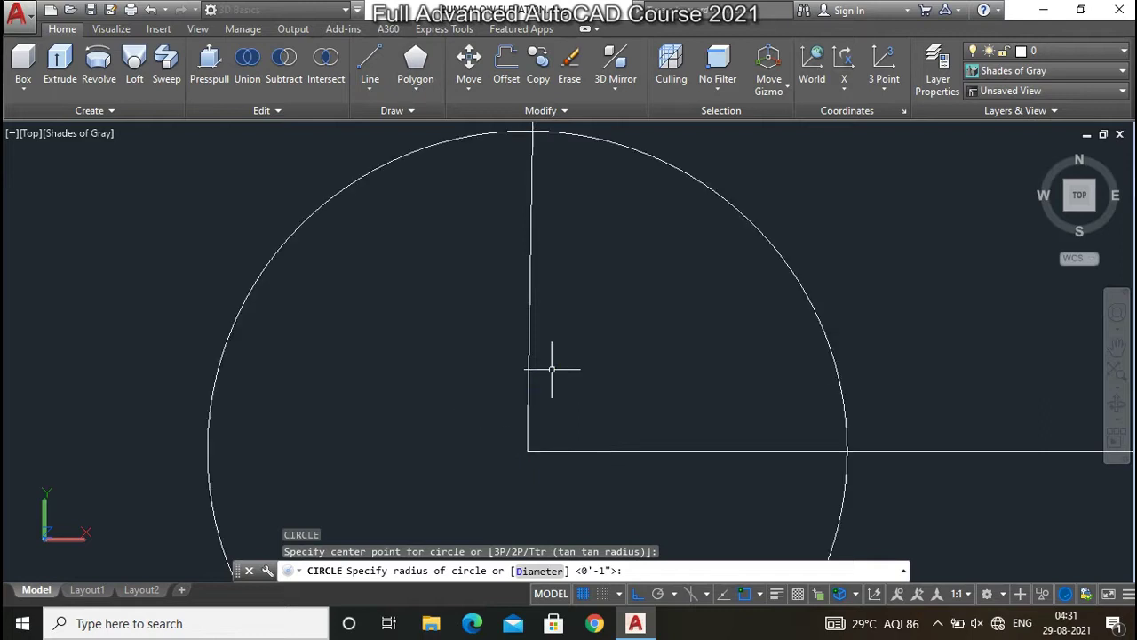
key("Return")
scroll(487, 333, "down", 3)
Move the 2" circle from its bottom quadrant so it rests on the base corner
left_click(549, 348)
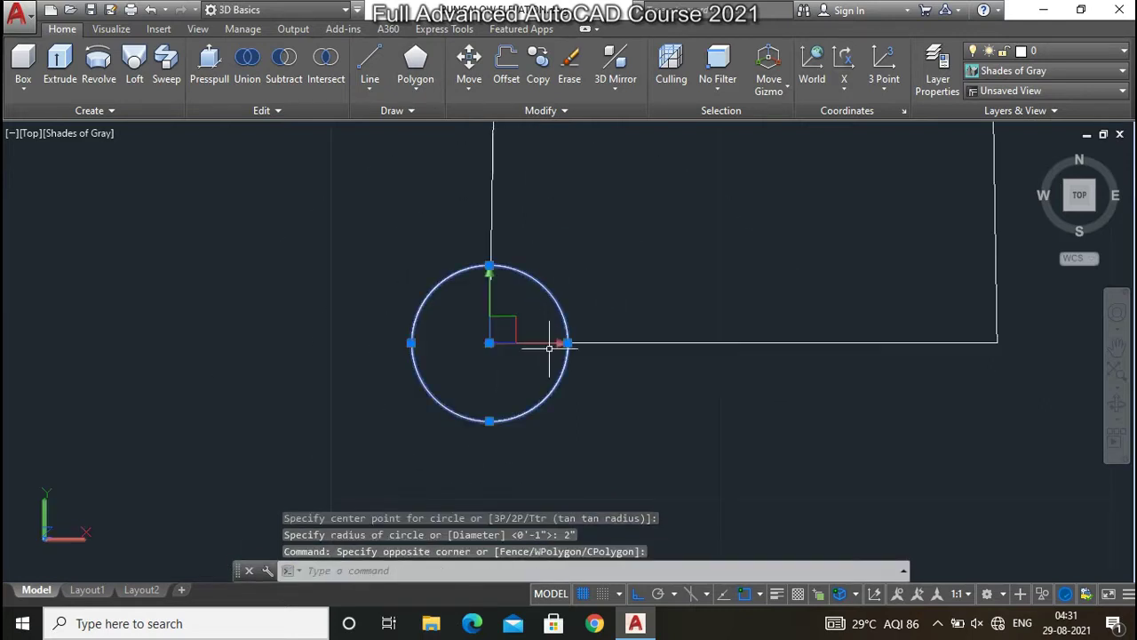
type("m")
key("Return")
left_click(490, 419)
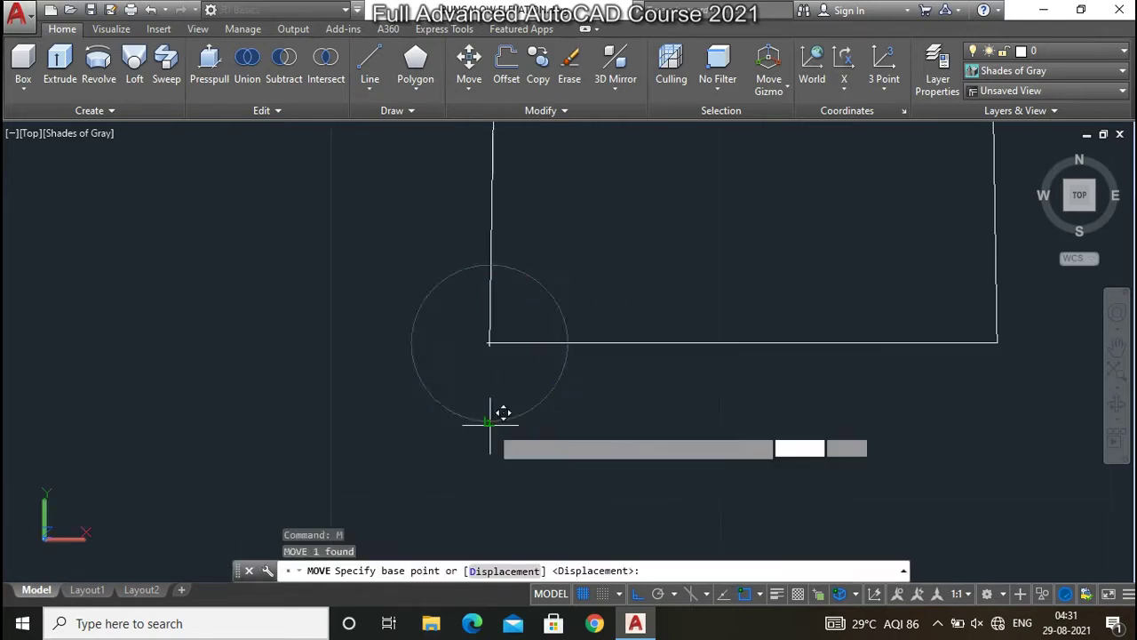
key("Escape")
scroll(465, 406, "down", 3)
left_click(495, 338)
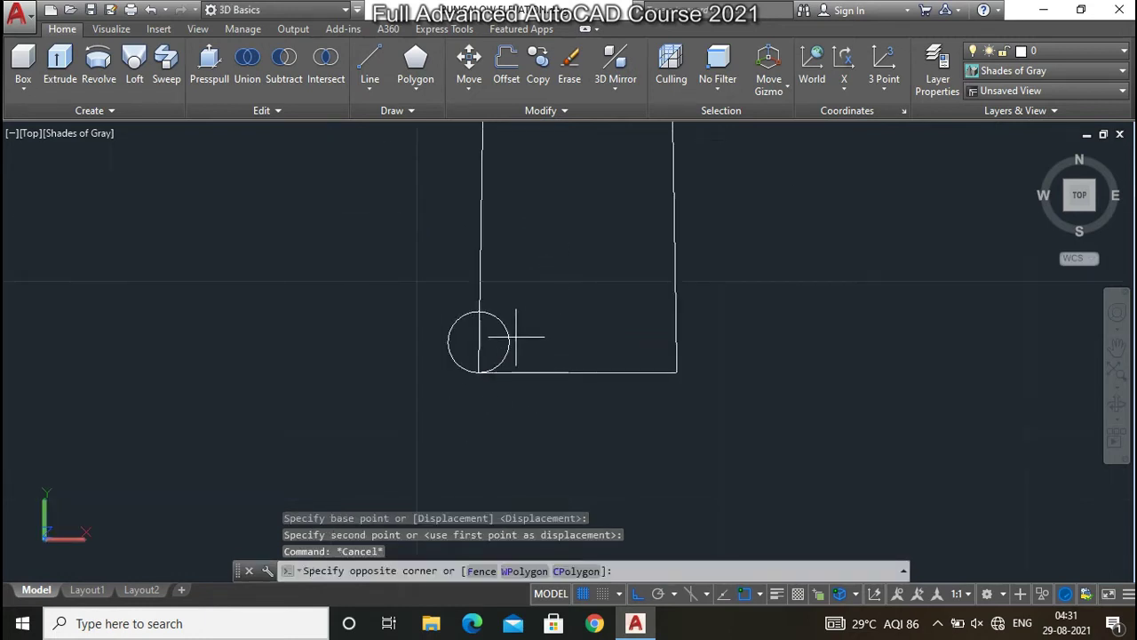
left_click(522, 344)
key("Escape")
scroll(459, 310, "up", 4)
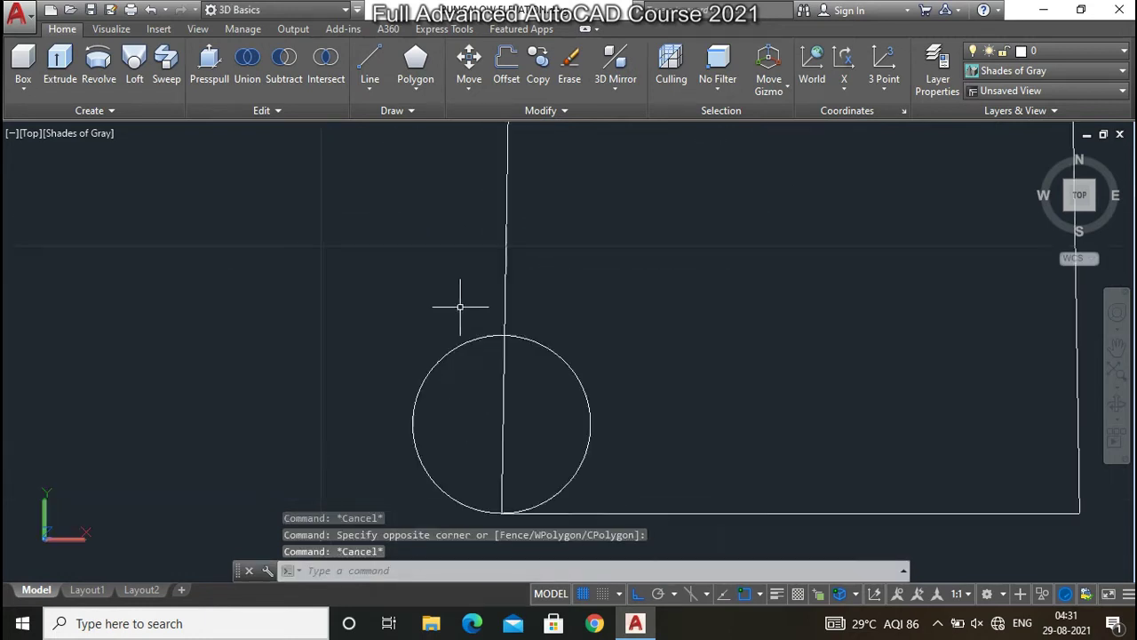
scroll(480, 327, "up", 2)
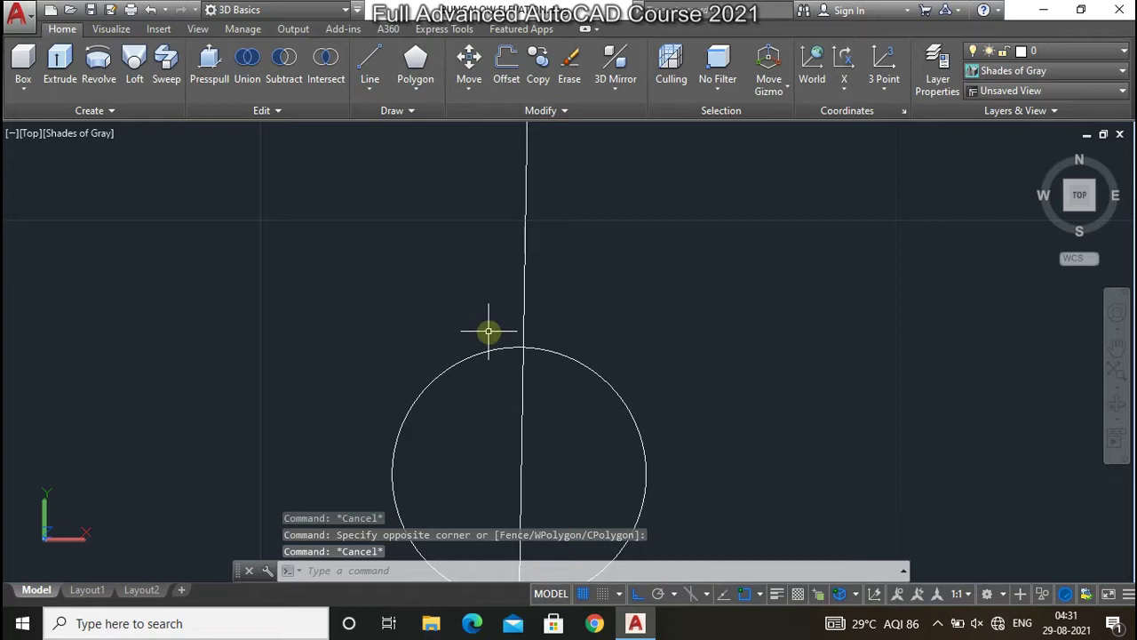
type("c")
key("Return")
Draw a 0.5 radius circle on the large circle's top, then erase it
left_click(524, 347)
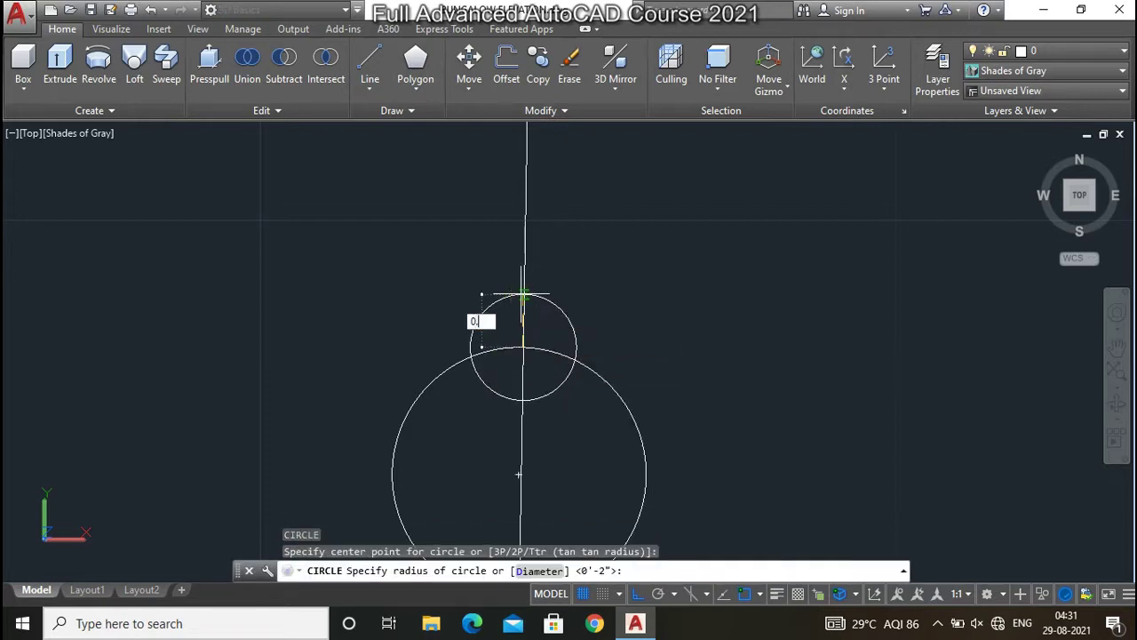
type("0.5")
key("Return")
key("Escape")
left_click(501, 327)
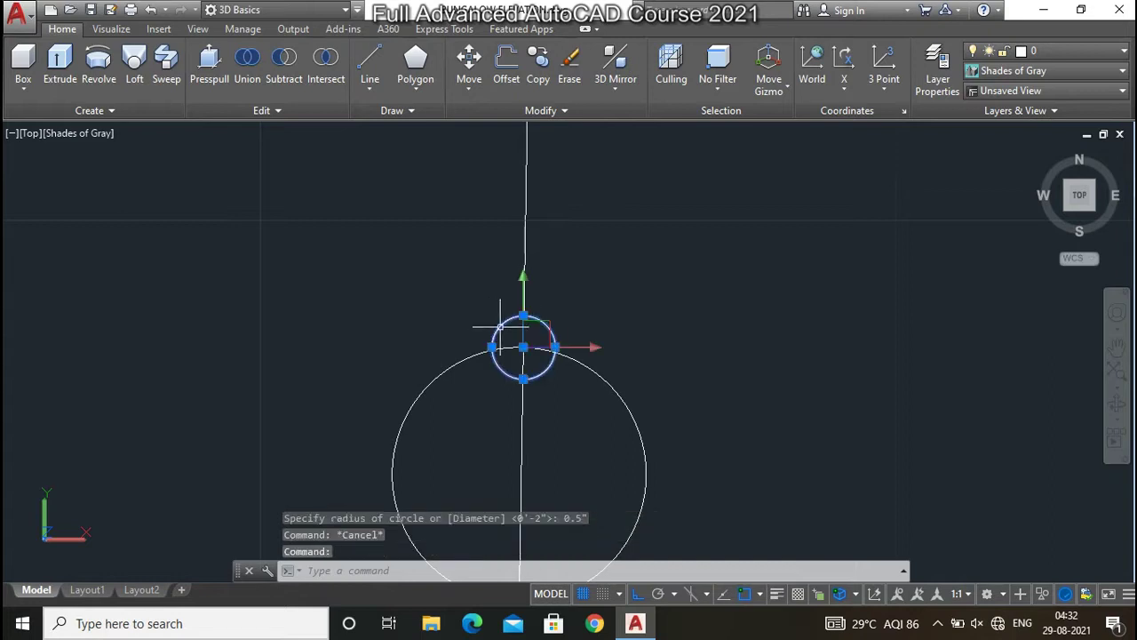
left_click(523, 313)
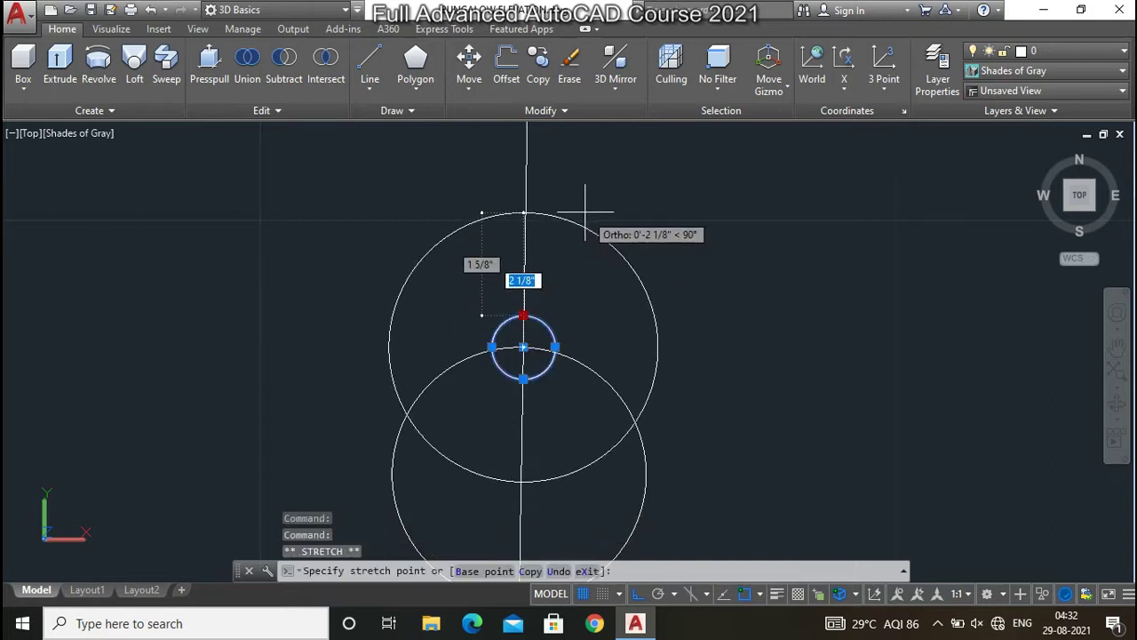
type(".5")
key("Return")
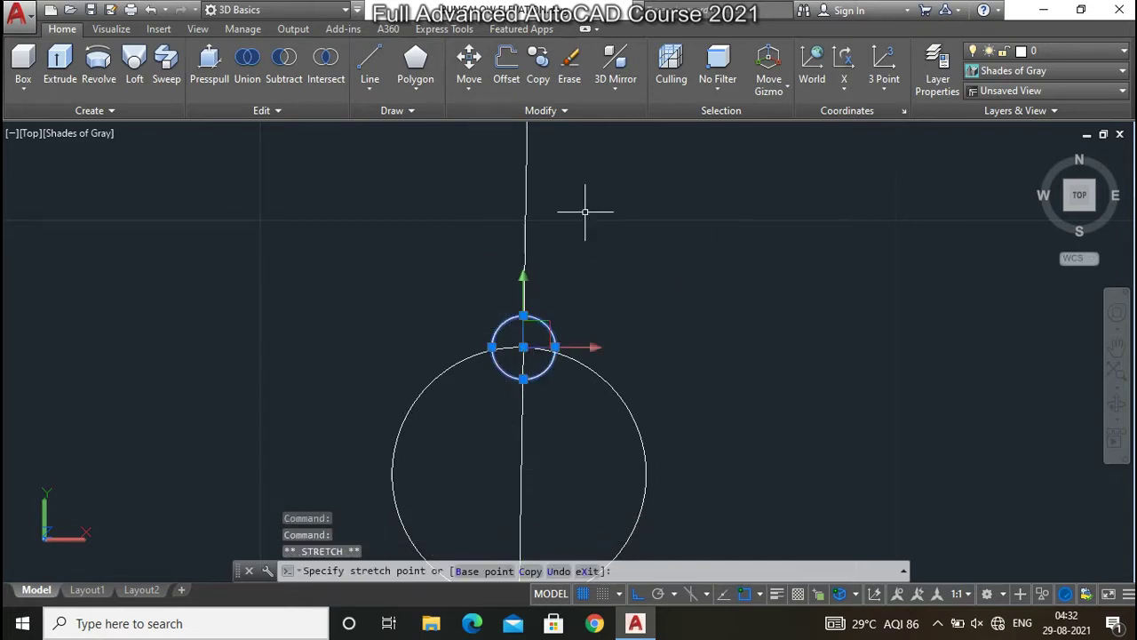
key("Escape")
left_click(552, 336)
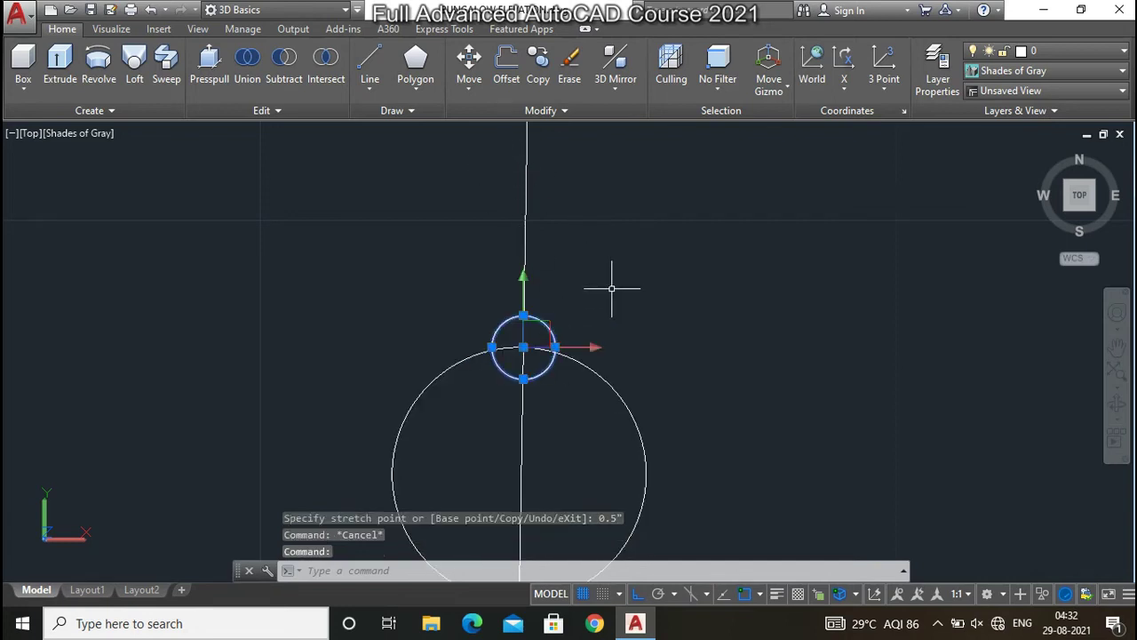
key("Delete")
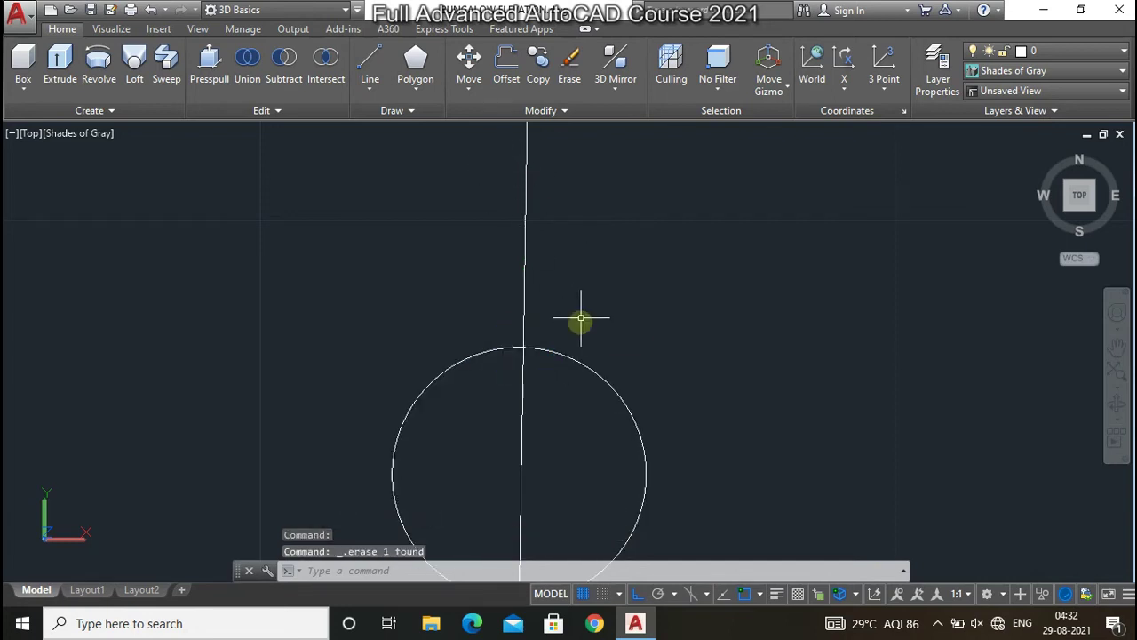
Draw a 1" radius circle centred where the left line meets the large circle
type("c")
key("Return")
left_click(523, 347)
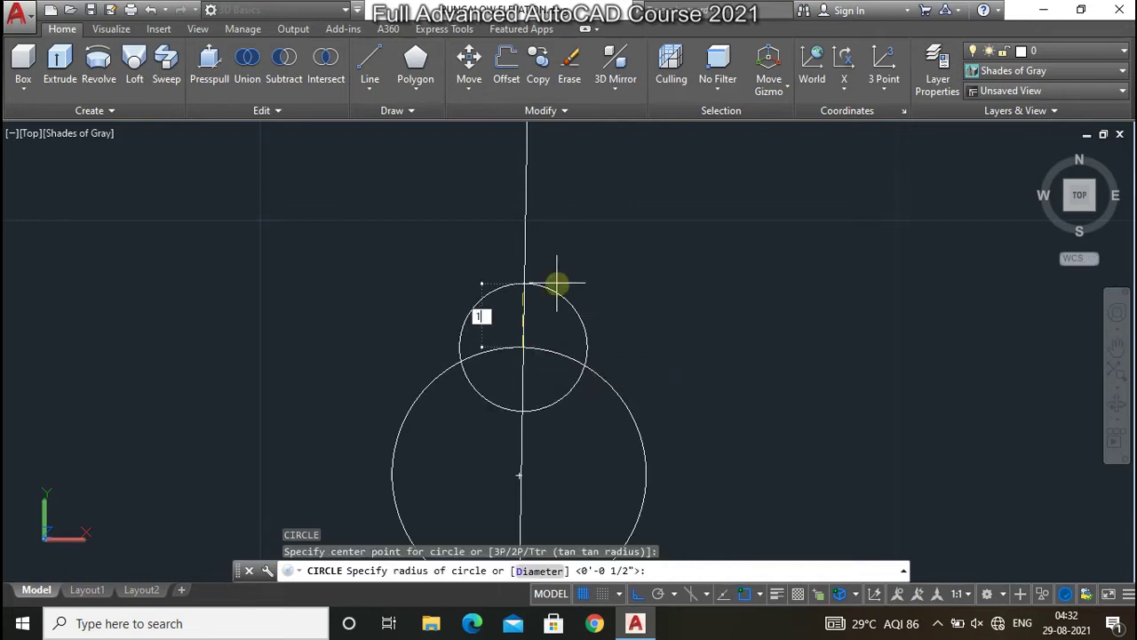
key("Return")
Move the 1" circle from its bottom quadrant onto the large circle's top
left_click(559, 290)
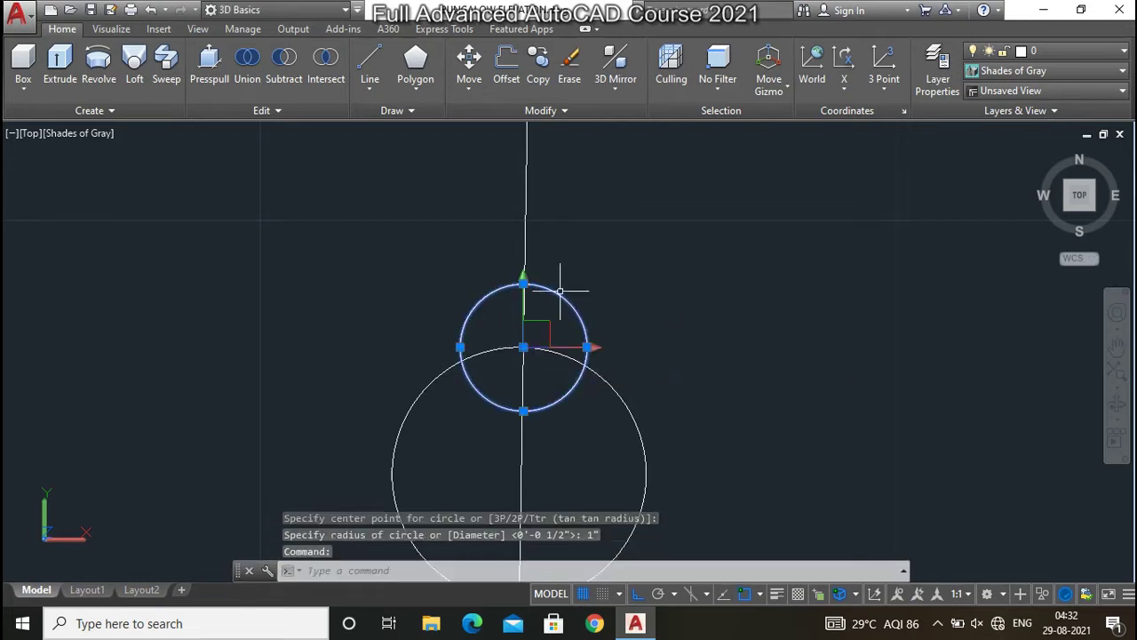
type("m")
key("Return")
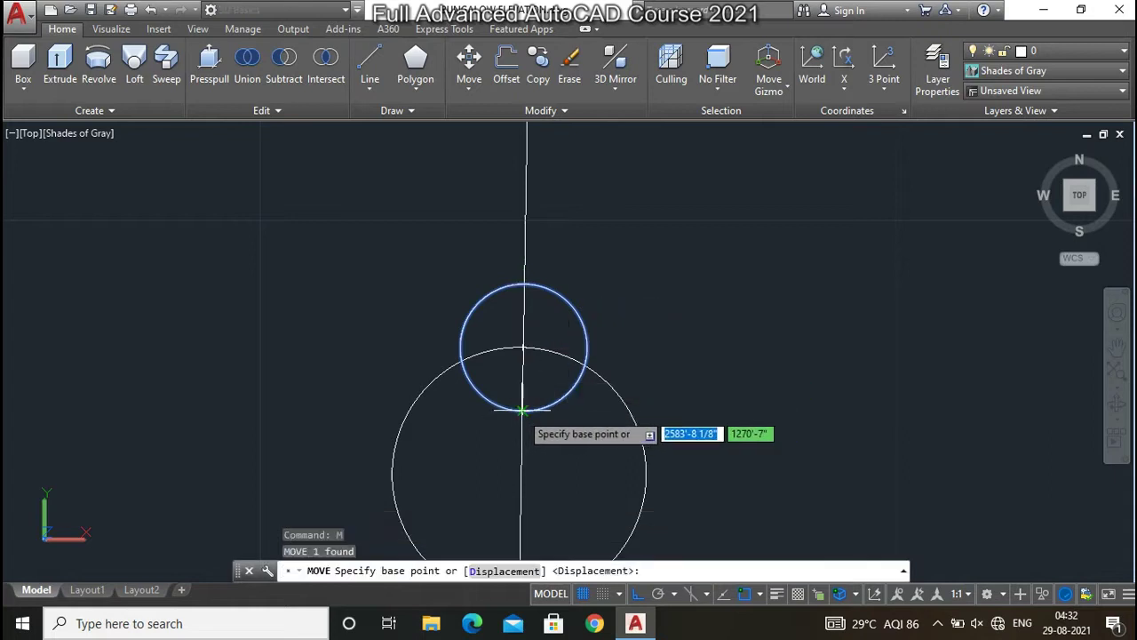
left_click(522, 410)
key("Escape")
scroll(469, 330, "down", 2)
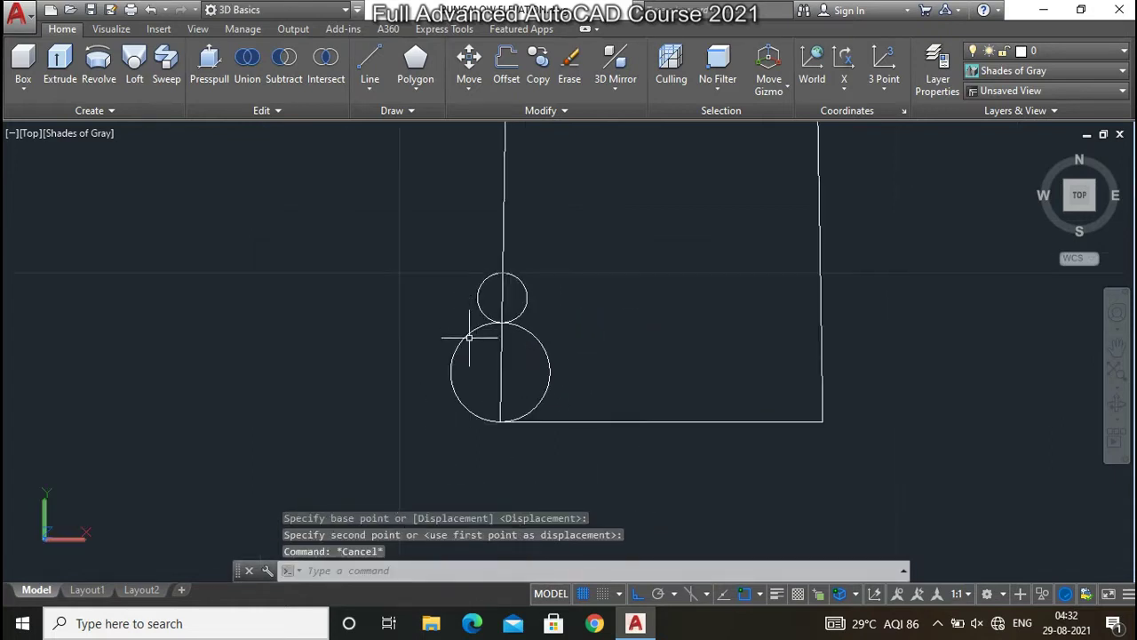
scroll(471, 337, "down", 2)
scroll(471, 340, "up", 4)
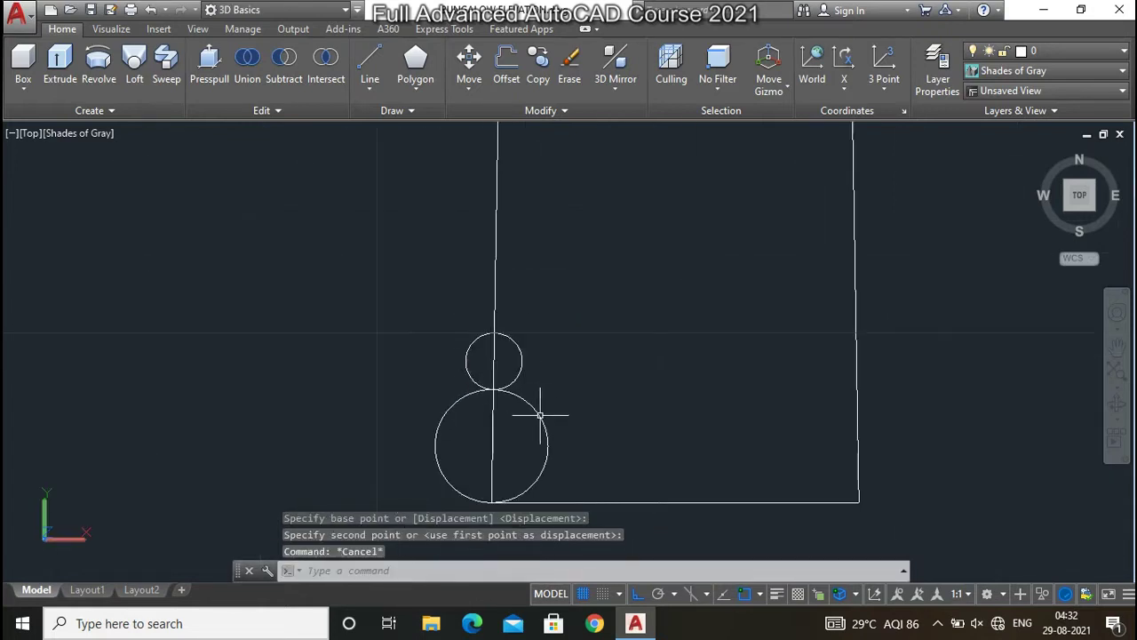
type("L")
Draw horizontal lines from the circles' junction and the small circle's top past the right edge
key("Return")
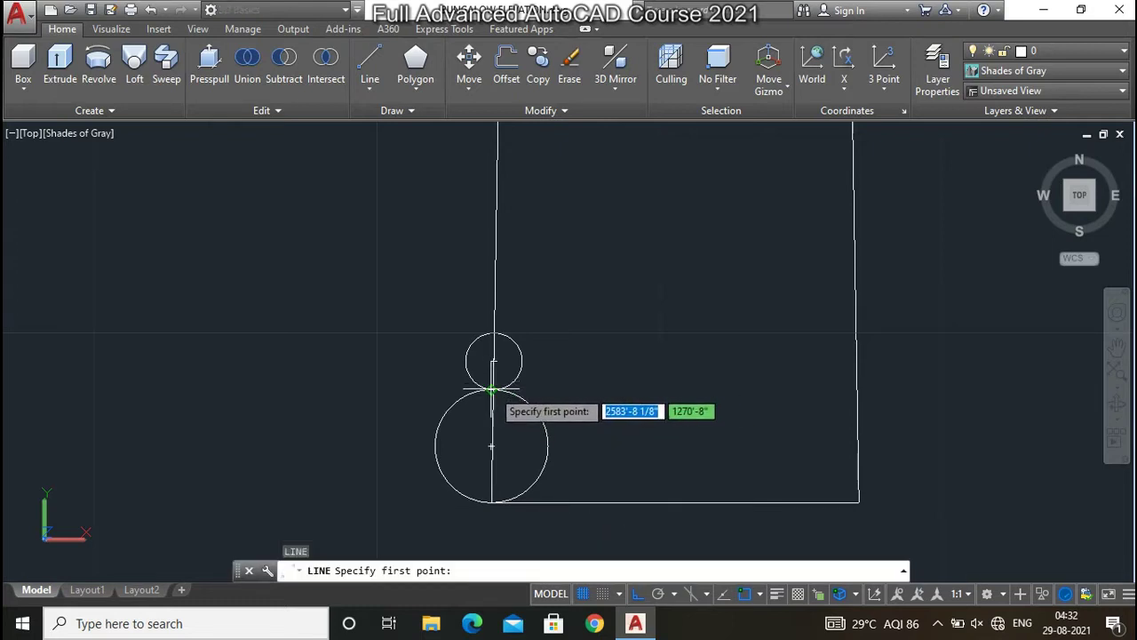
left_click(493, 389)
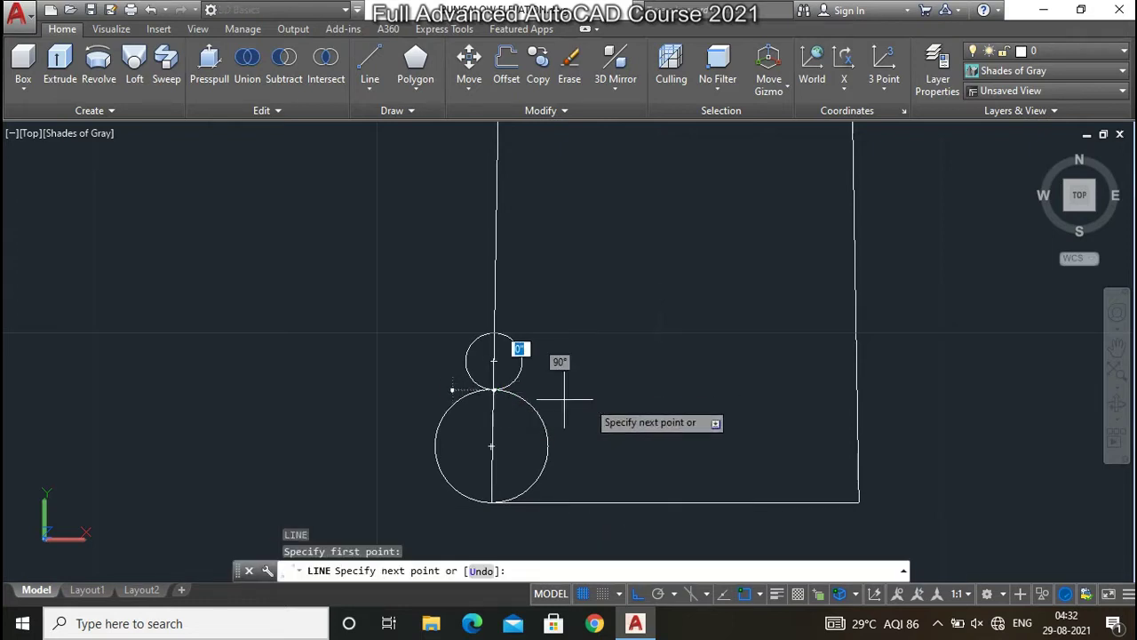
left_click(857, 391)
left_click(905, 391)
key("Return")
key("Return")
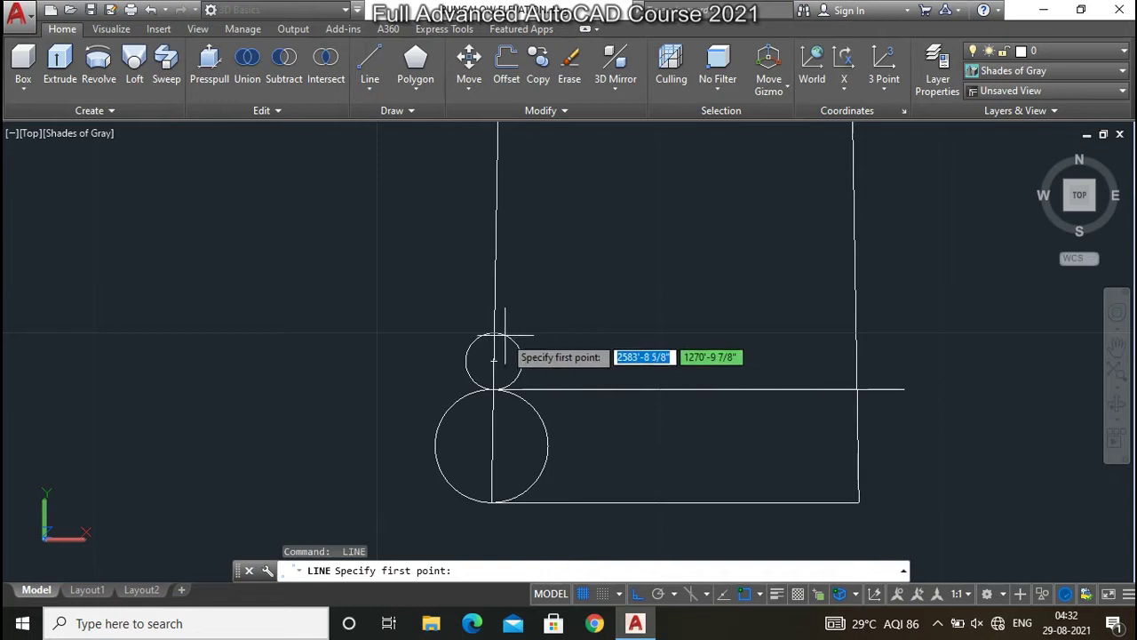
left_click(494, 333)
left_click(993, 335)
key("Escape")
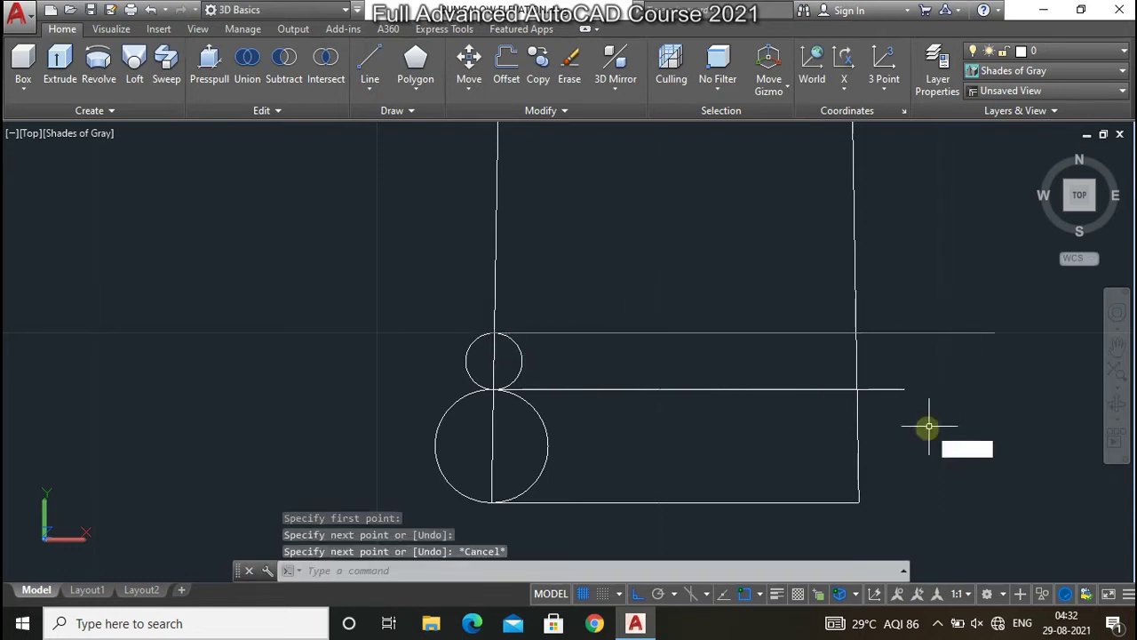
Trim the line ends beyond the right edge and delete the upper horizontal line
type("tr")
key("Return")
left_click(928, 428)
left_click(906, 318)
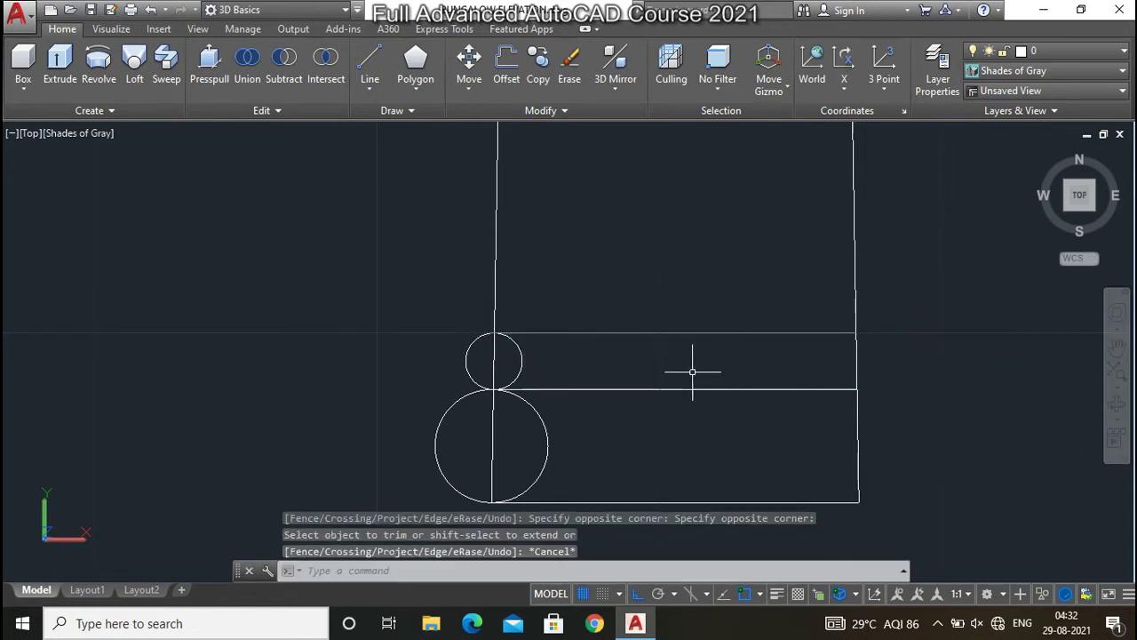
left_click_drag(692, 372, 617, 300)
key("Escape")
left_click_drag(668, 373, 655, 324)
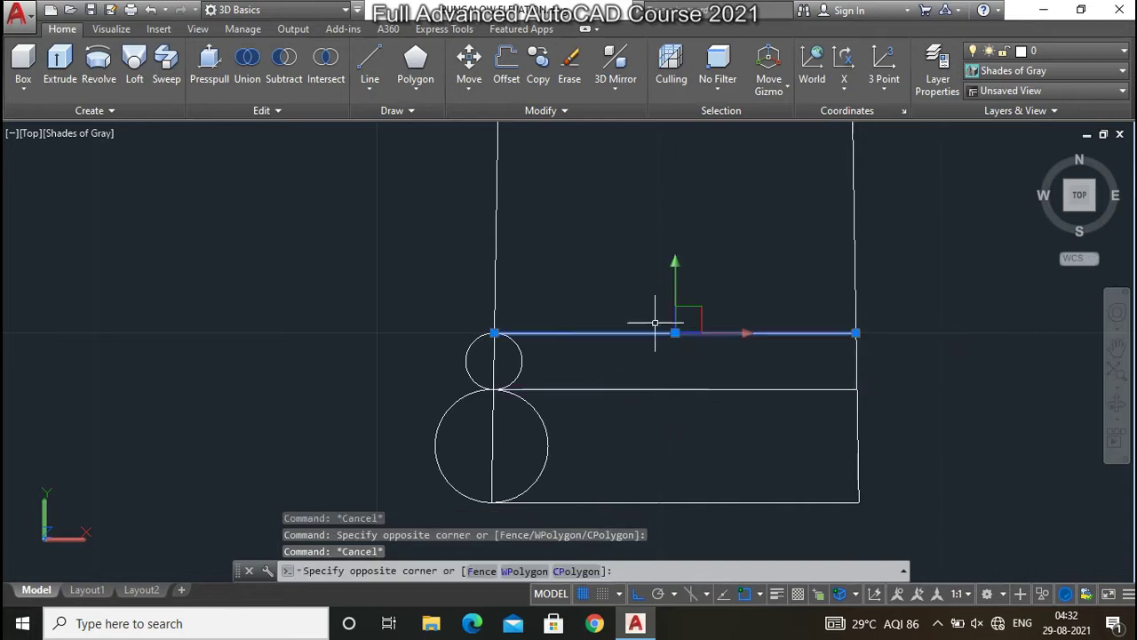
key("Delete")
Copy the junction line up to the top of the 1" circle
left_click_drag(883, 411, 593, 342)
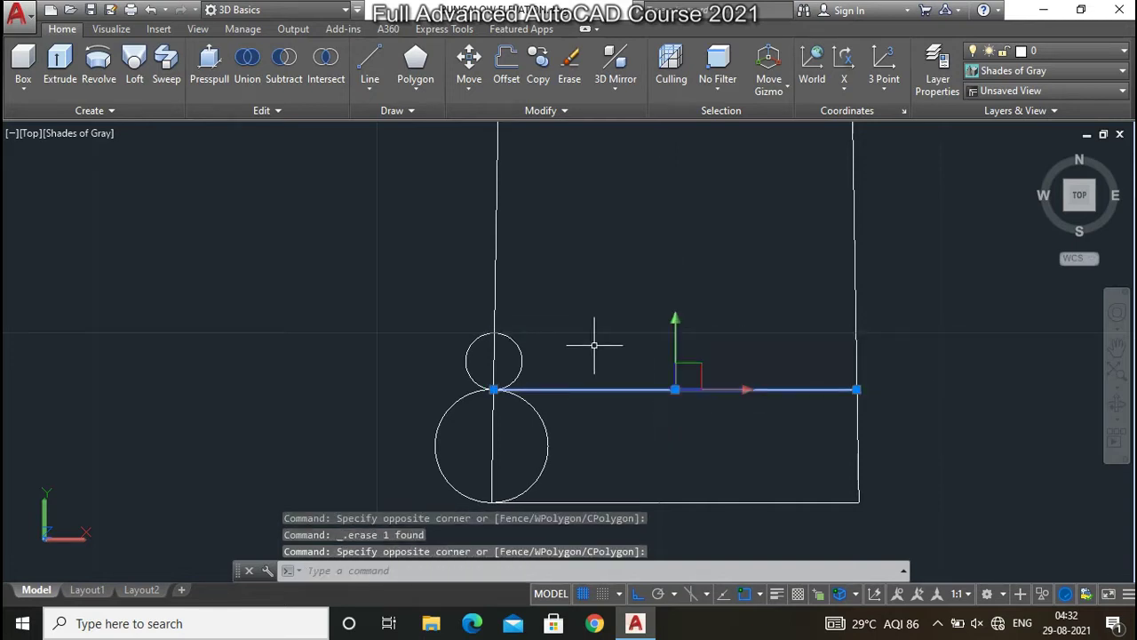
type("cp")
key("Return")
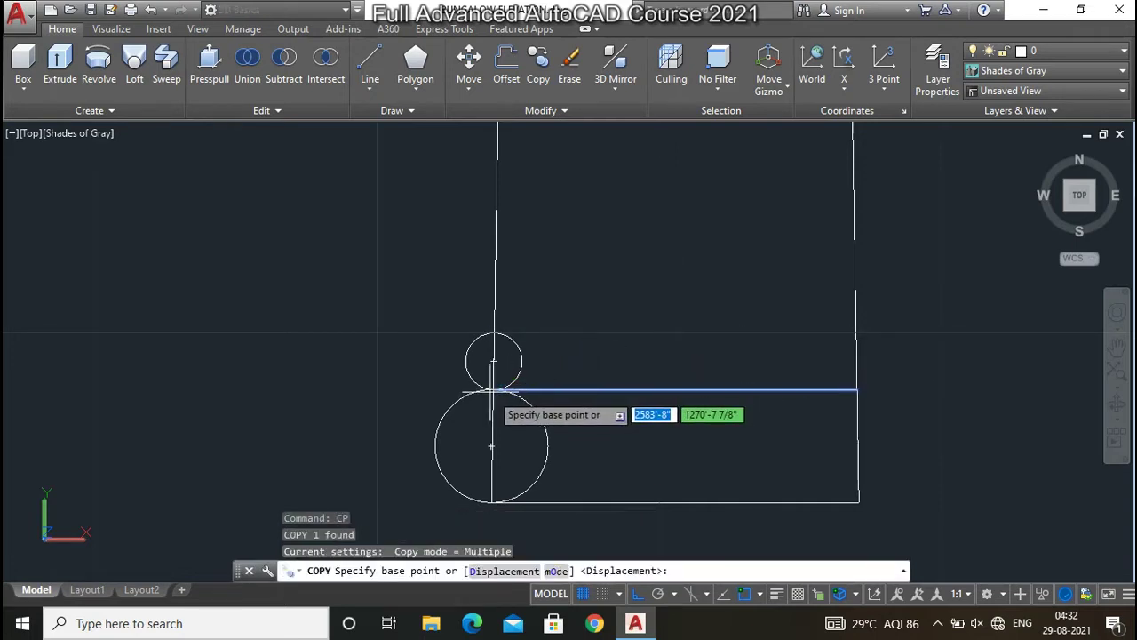
left_click(491, 390)
left_click(494, 333)
key("Escape")
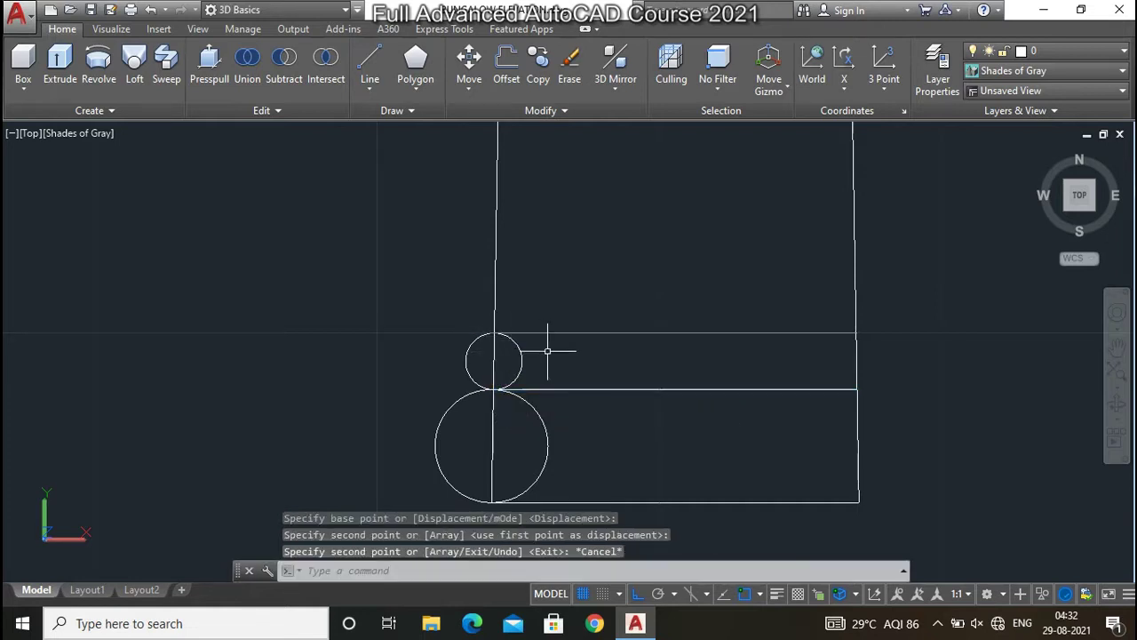
key("Escape")
scroll(335, 363, "down", 2)
Trim the inner halves of both base circles and the lines inside them
left_click(718, 379)
key("Escape")
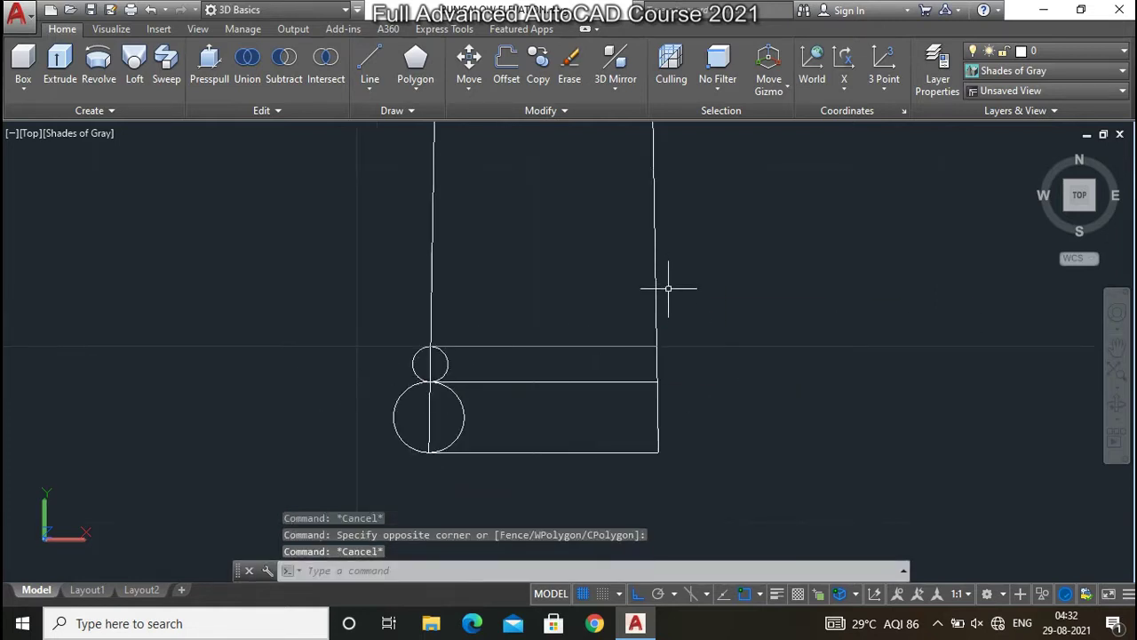
scroll(512, 361, "up", 2)
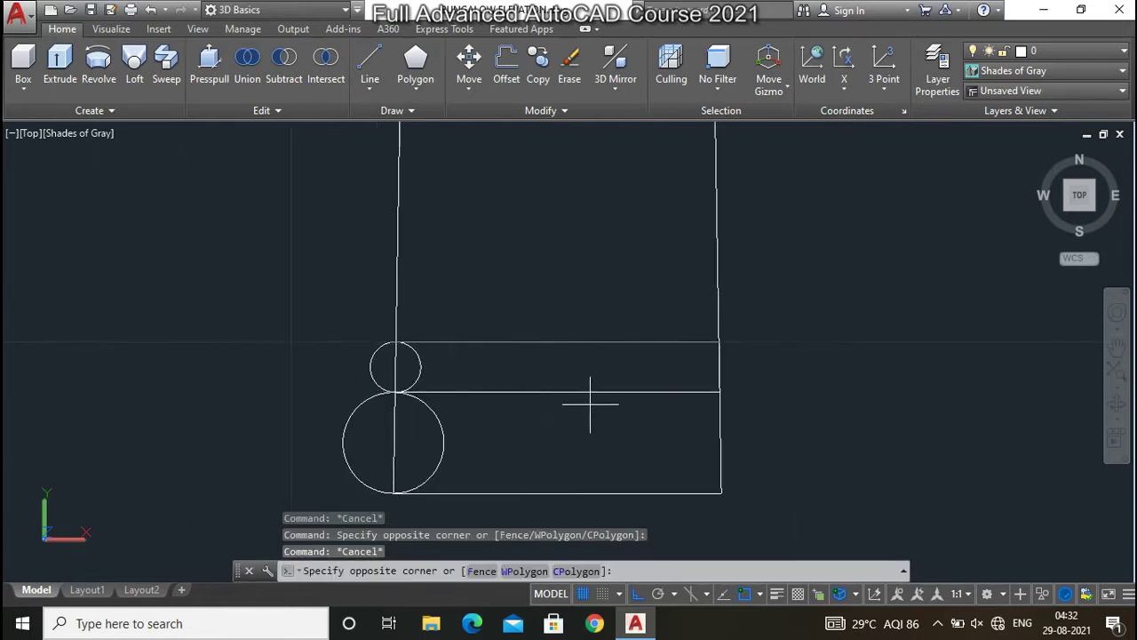
type("tr")
key("Return")
key("Return")
left_click(470, 457)
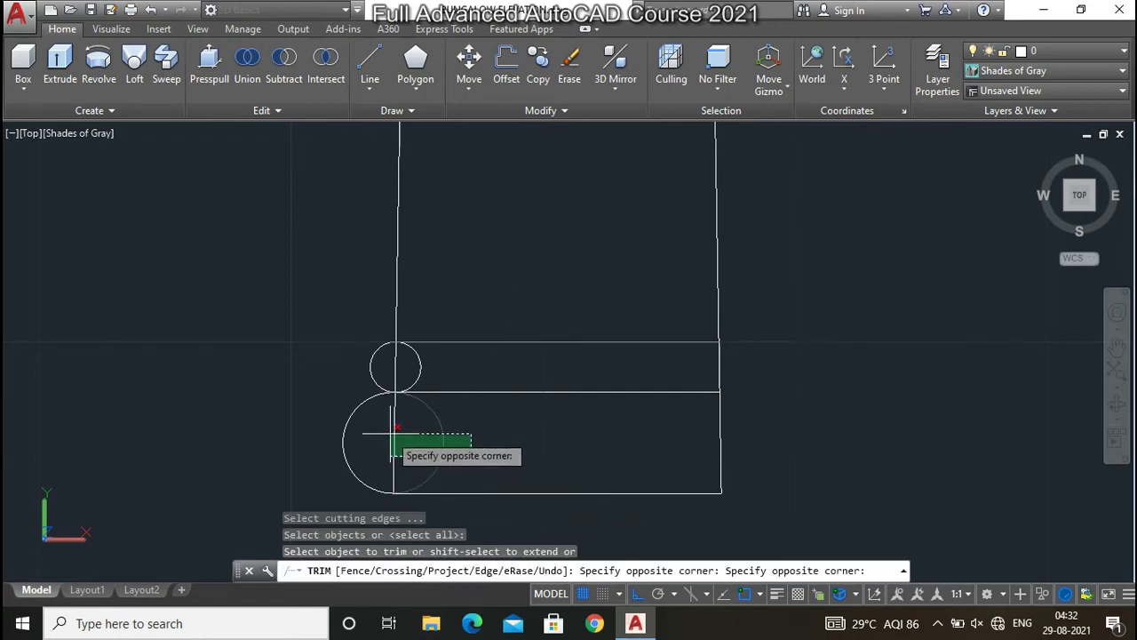
left_click(382, 449)
left_click(445, 367)
left_click(409, 356)
key("Escape")
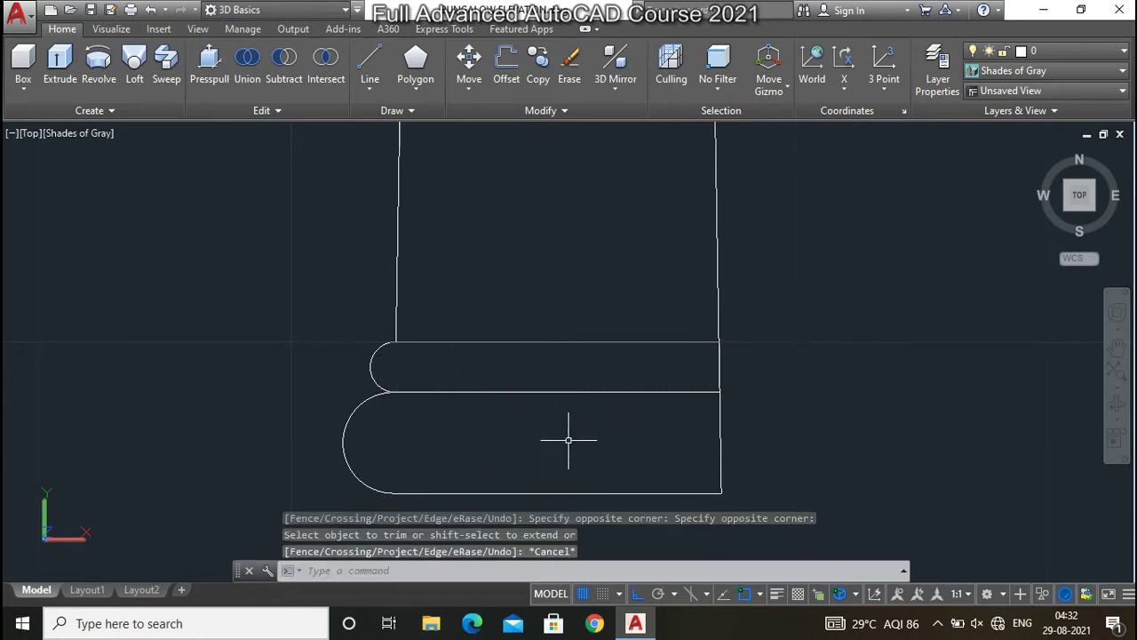
Extend the column's left edge line down to the bottom edge
scroll(560, 447, "down", 5)
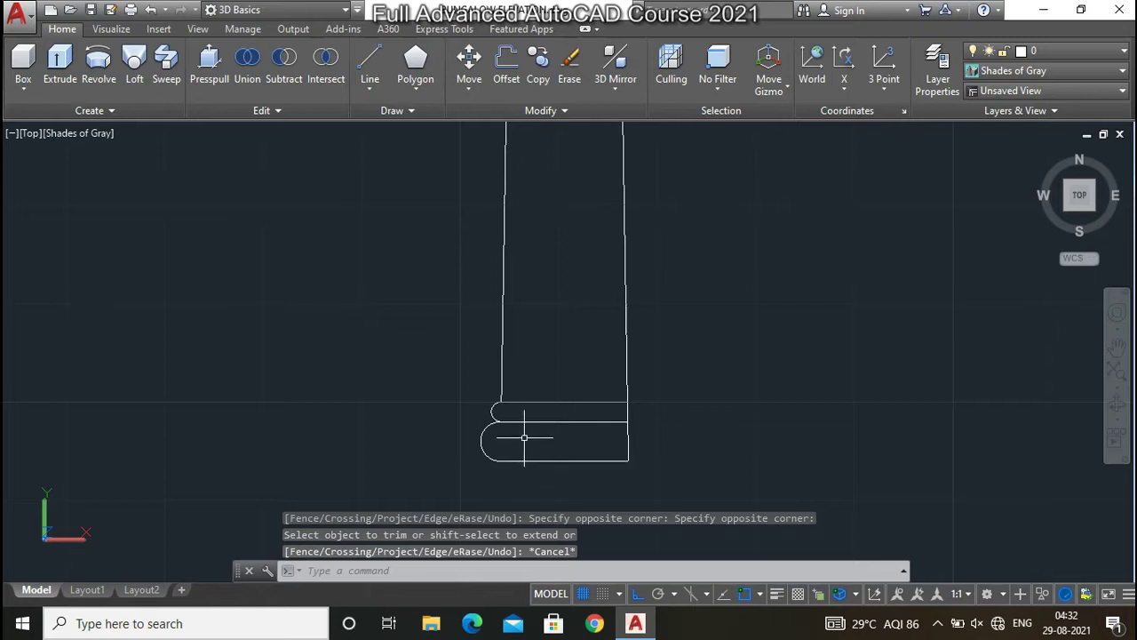
type("ex")
key("Return")
key("Return")
left_click(533, 322)
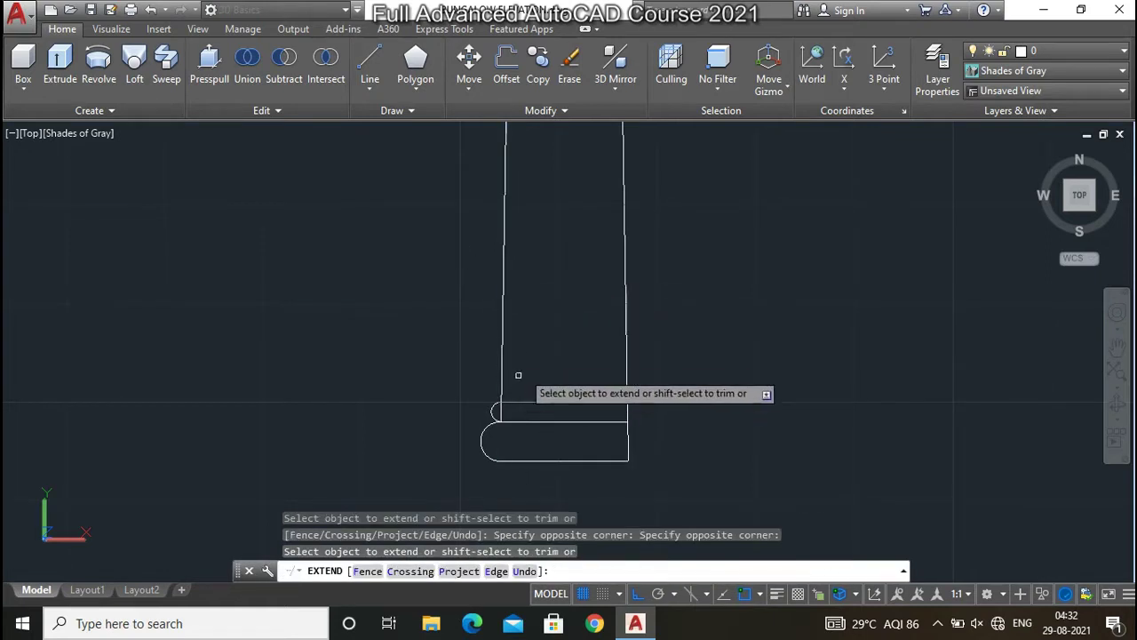
left_click_drag(518, 376, 490, 380)
key("Escape")
scroll(516, 426, "up", 1)
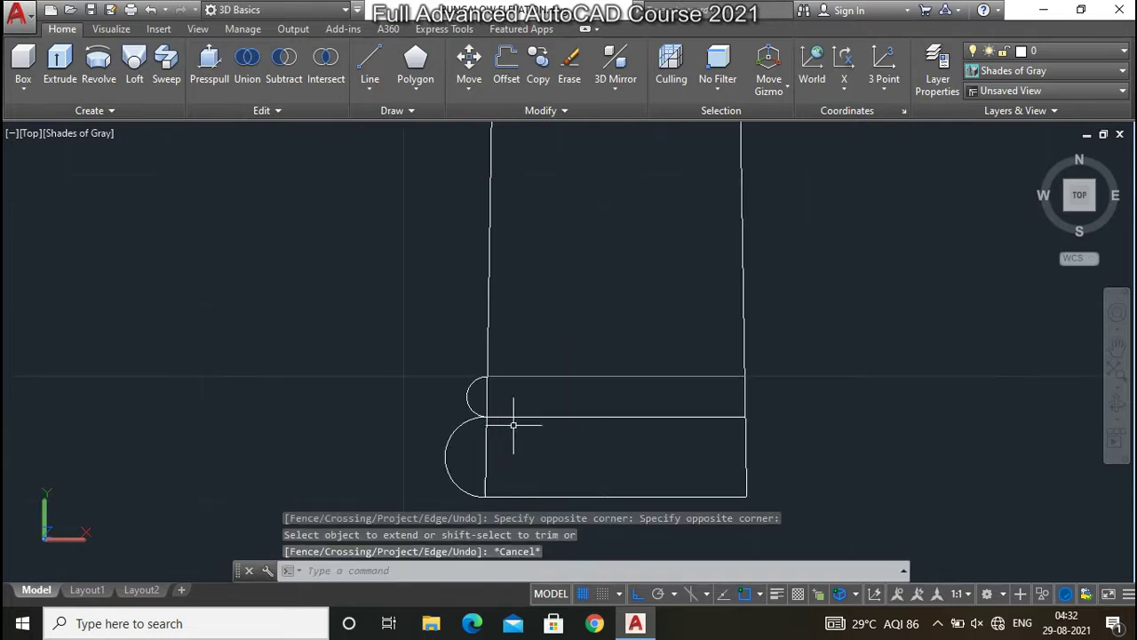
scroll(507, 361, "down", 1)
scroll(515, 393, "up", 4)
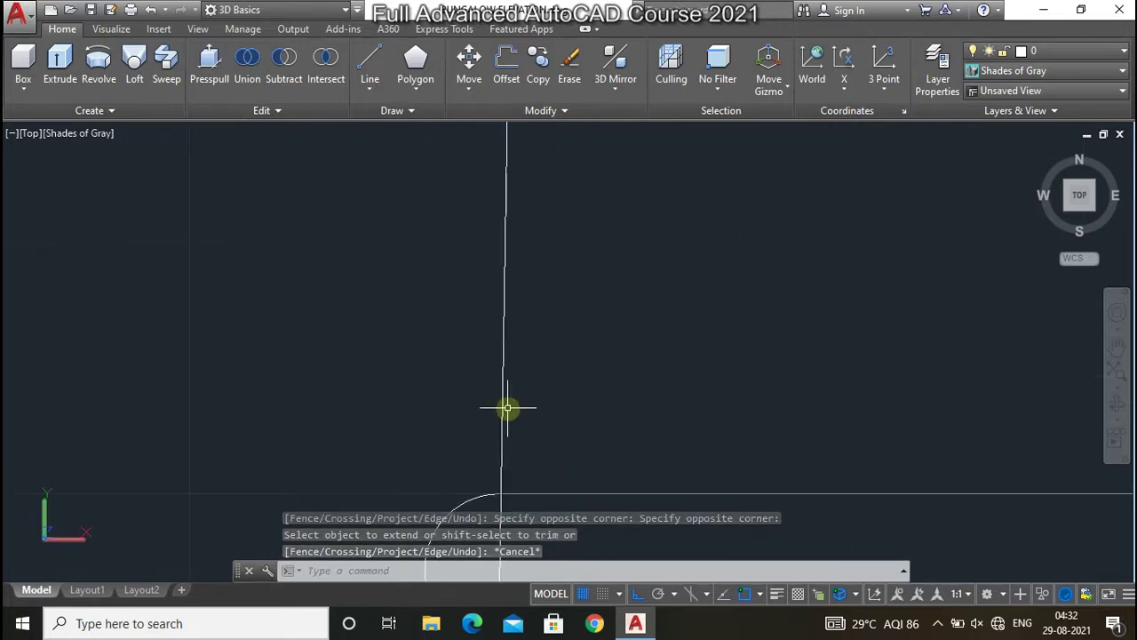
Draw a spline from the upper molding's top through three rising S-curve points
type("l")
key("Return")
scroll(464, 396, "down", 1)
key("Escape")
type("s")
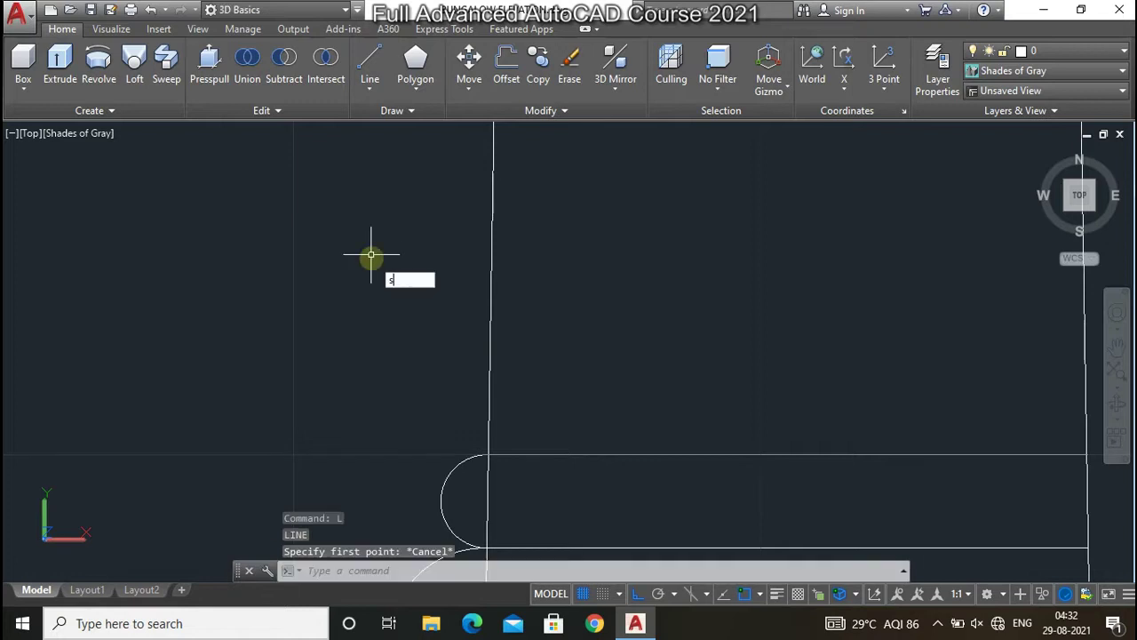
key("Return")
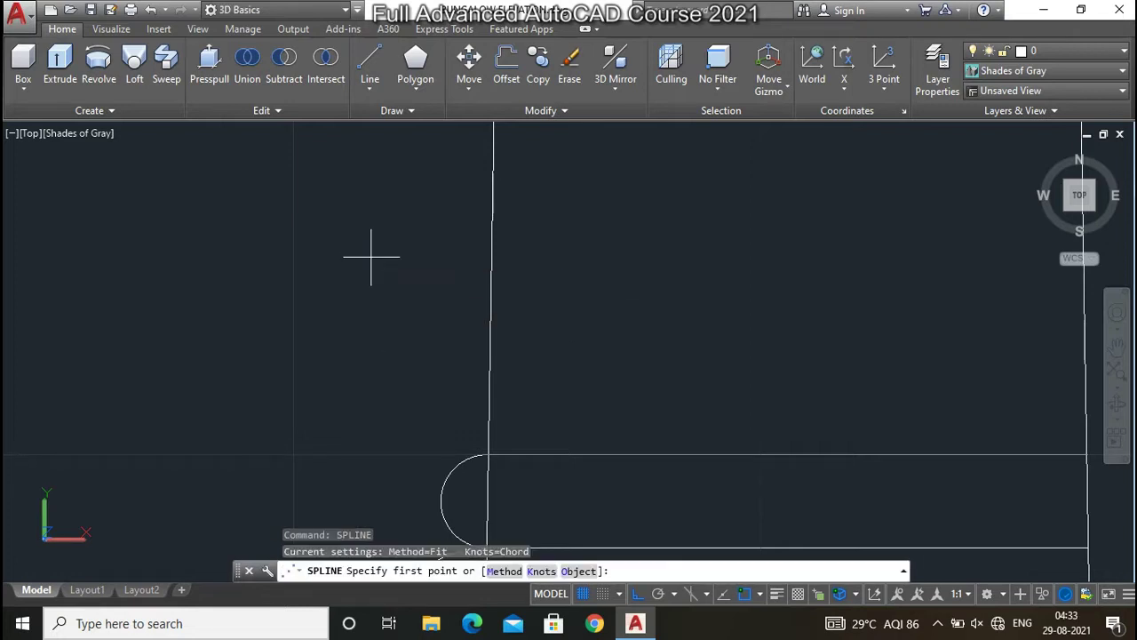
left_click(486, 455)
key("F8")
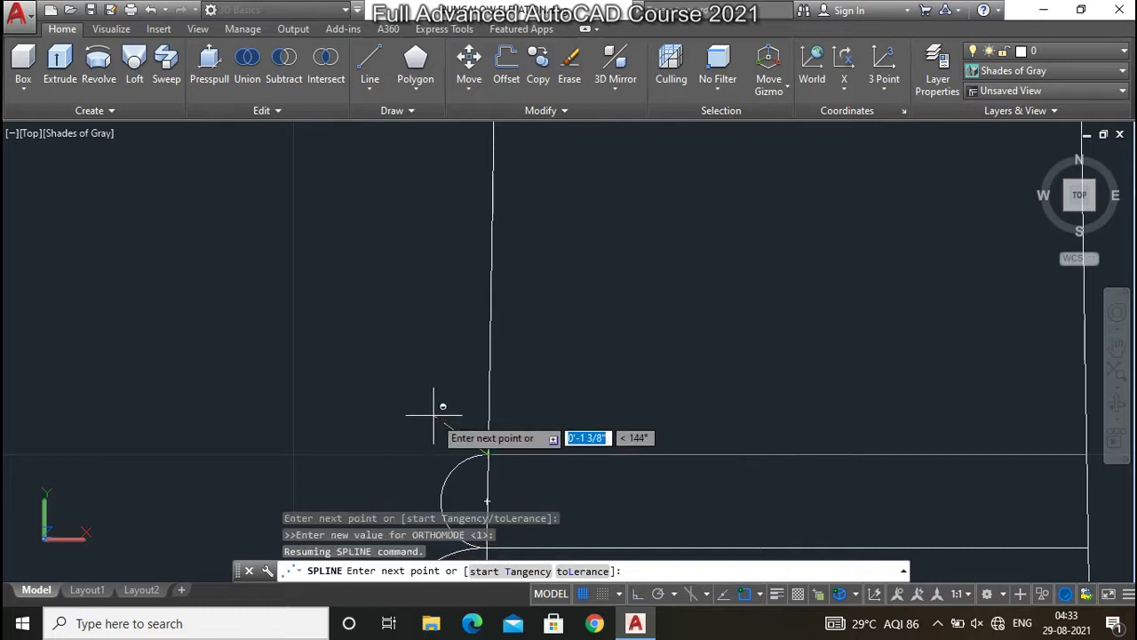
left_click(447, 398)
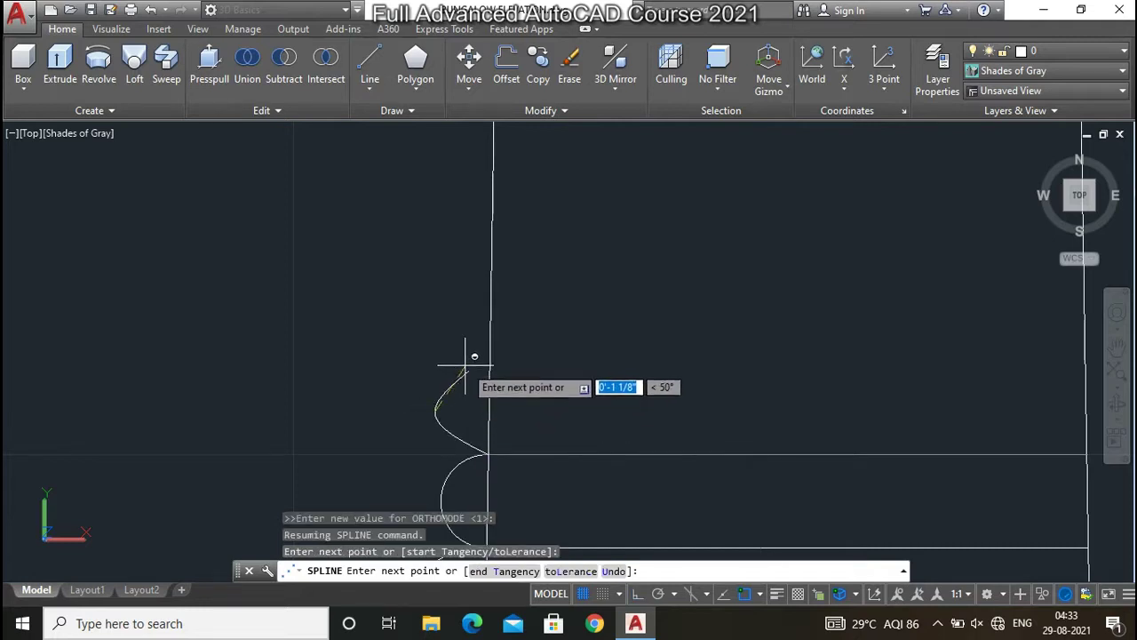
left_click(468, 360)
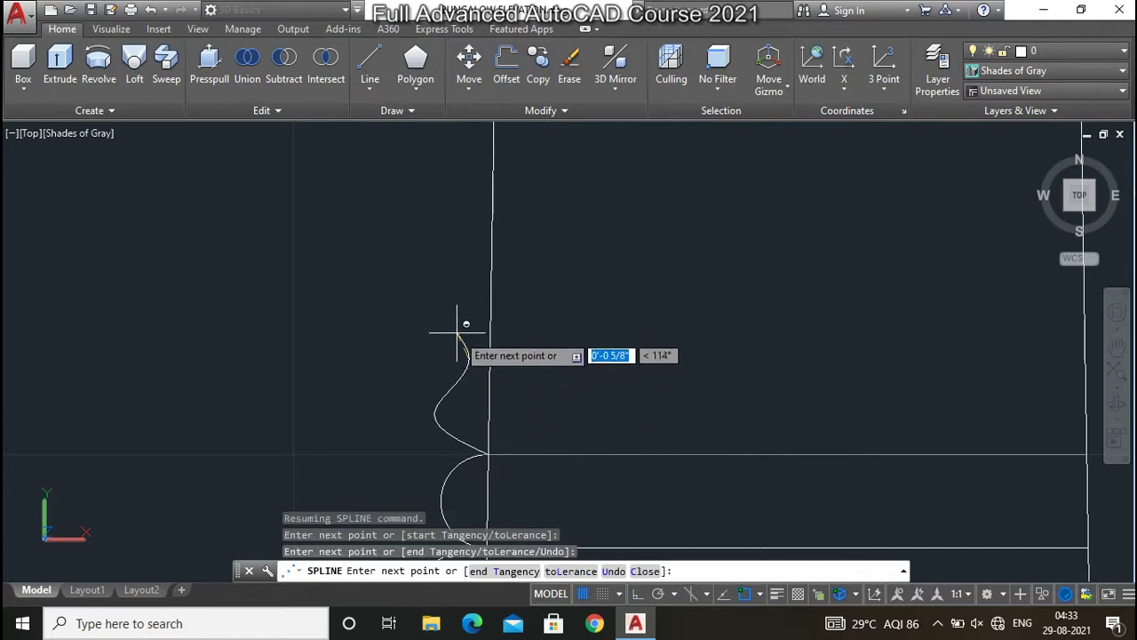
left_click(458, 333)
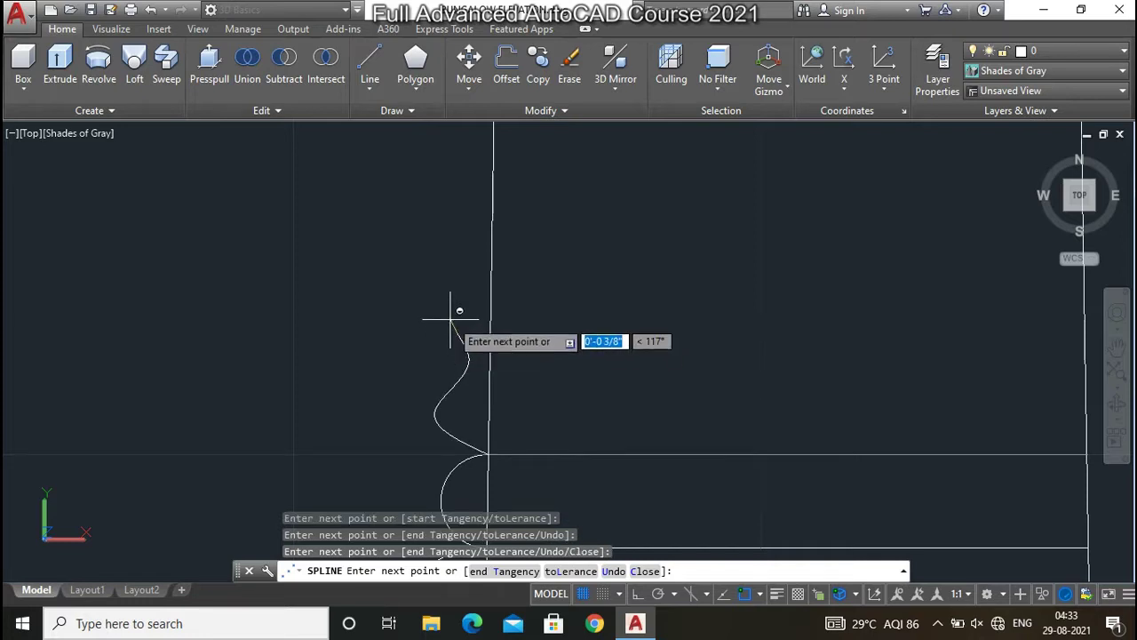
Finish the S-curve spline and window-select it
right_click(457, 317, "shift")
key("Escape")
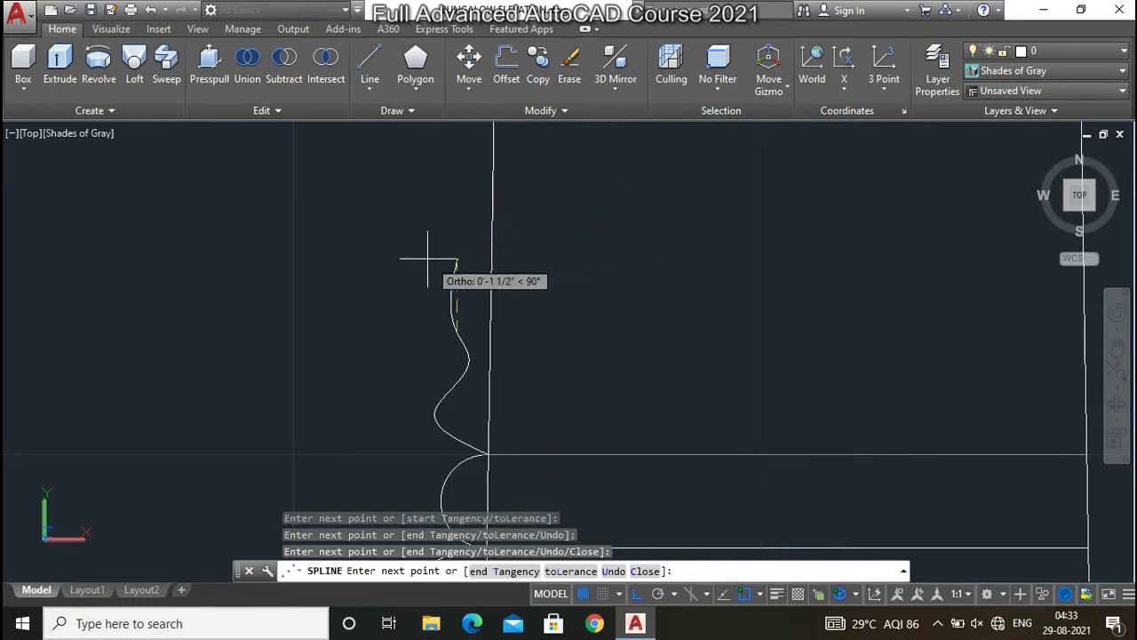
right_click(427, 259)
left_click(449, 264)
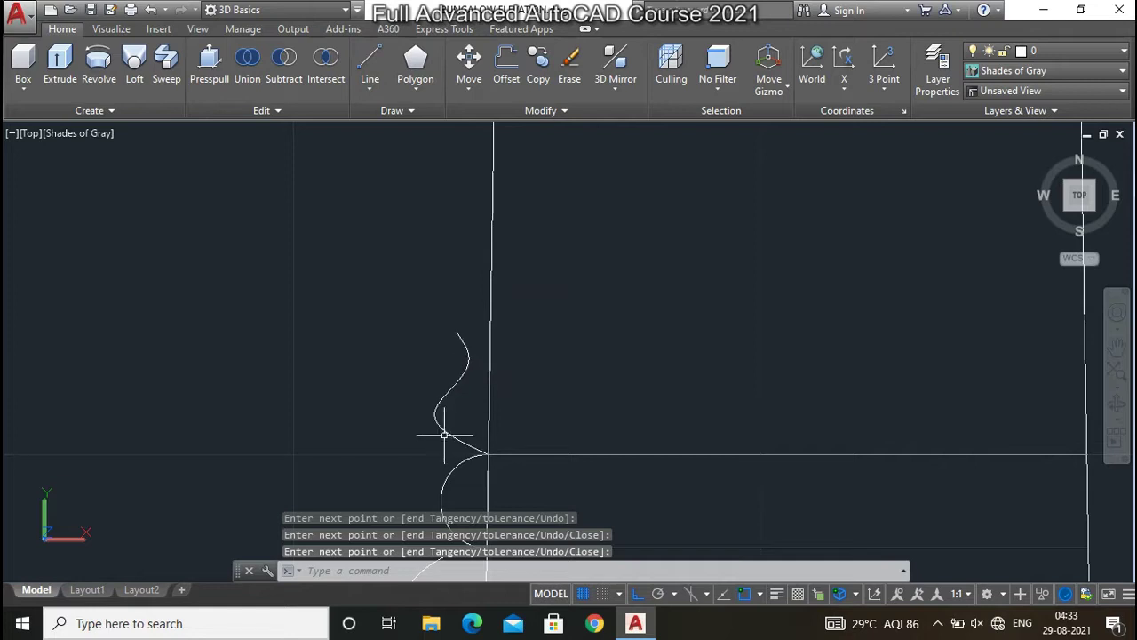
scroll(444, 435, "up", 4)
left_click(447, 393)
left_click(363, 338)
scroll(364, 338, "down", 2)
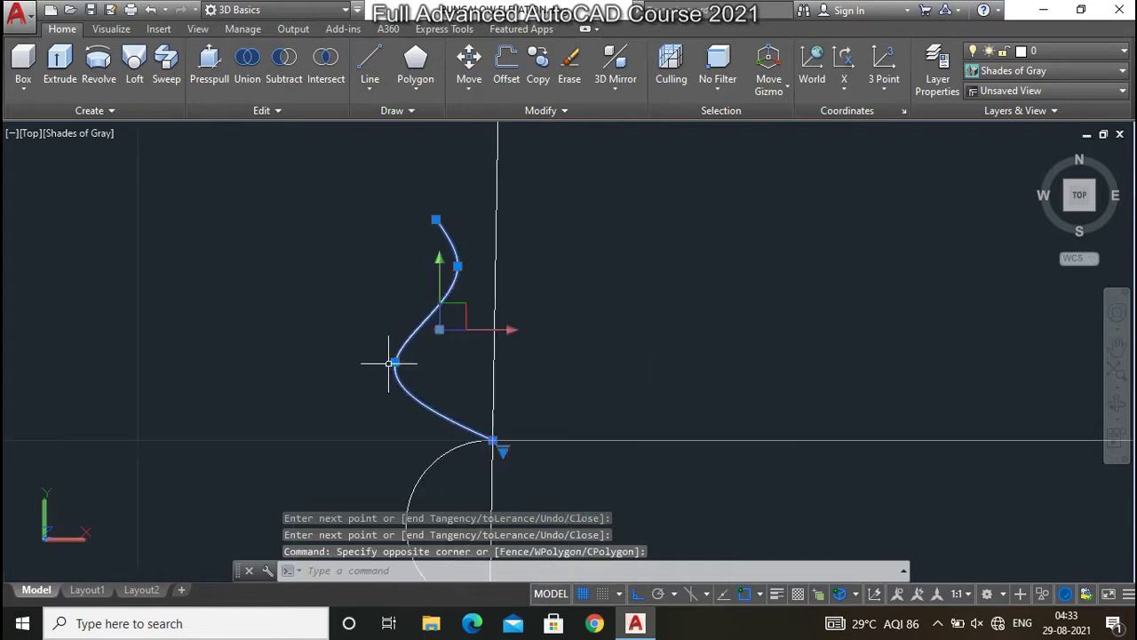
Drag the spline's fit points so its bulges sit against the column edge
left_click(395, 361)
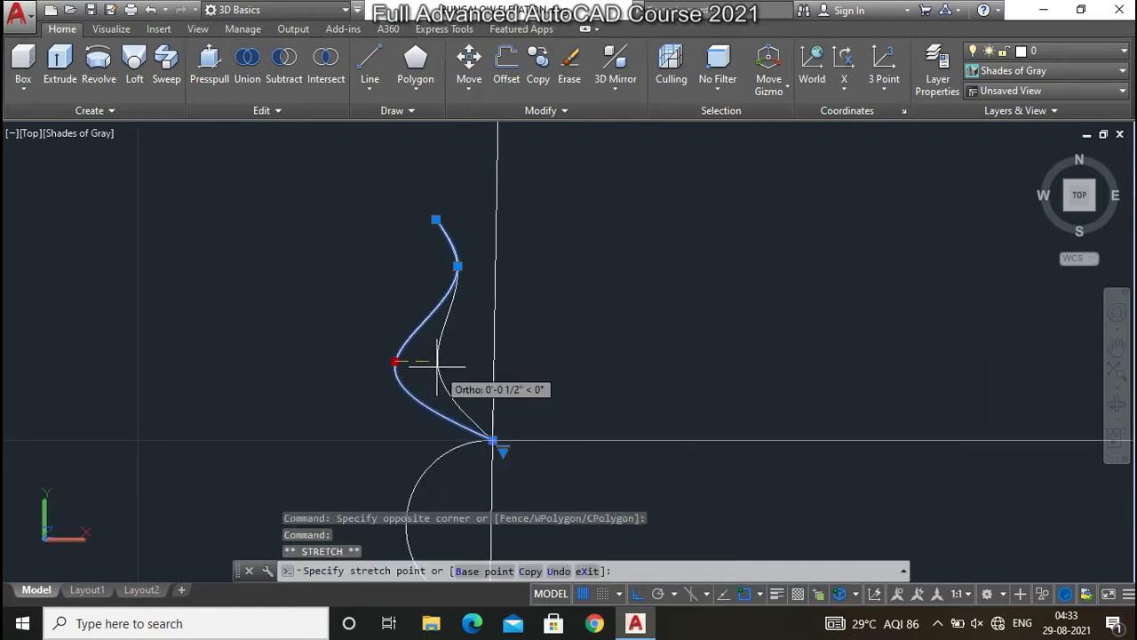
left_click(425, 362)
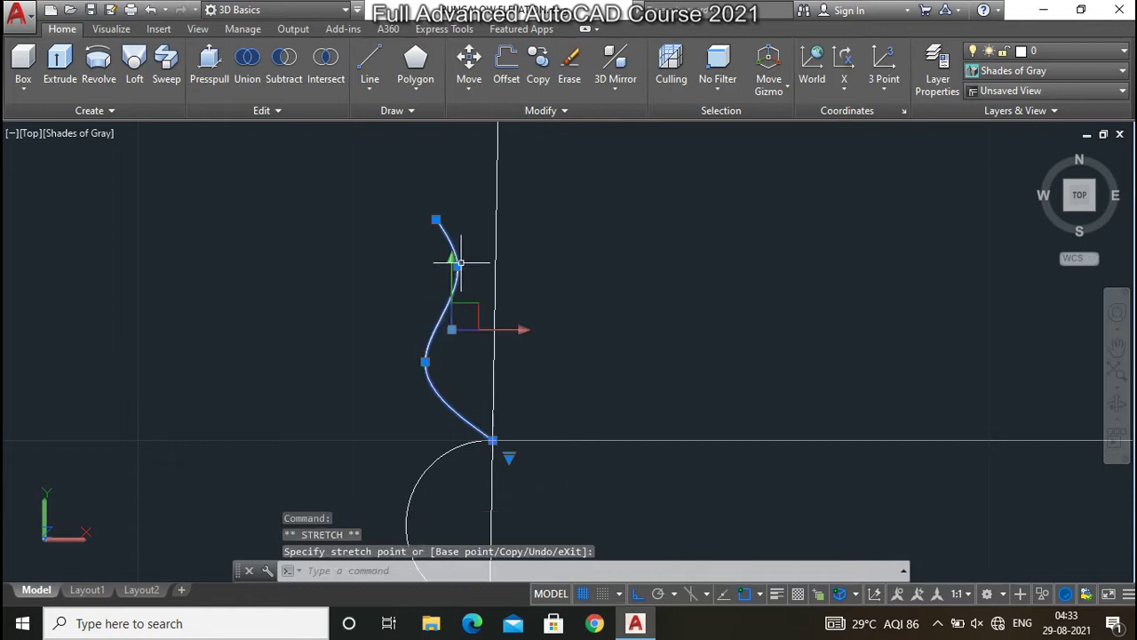
left_click(457, 264)
left_click(479, 268)
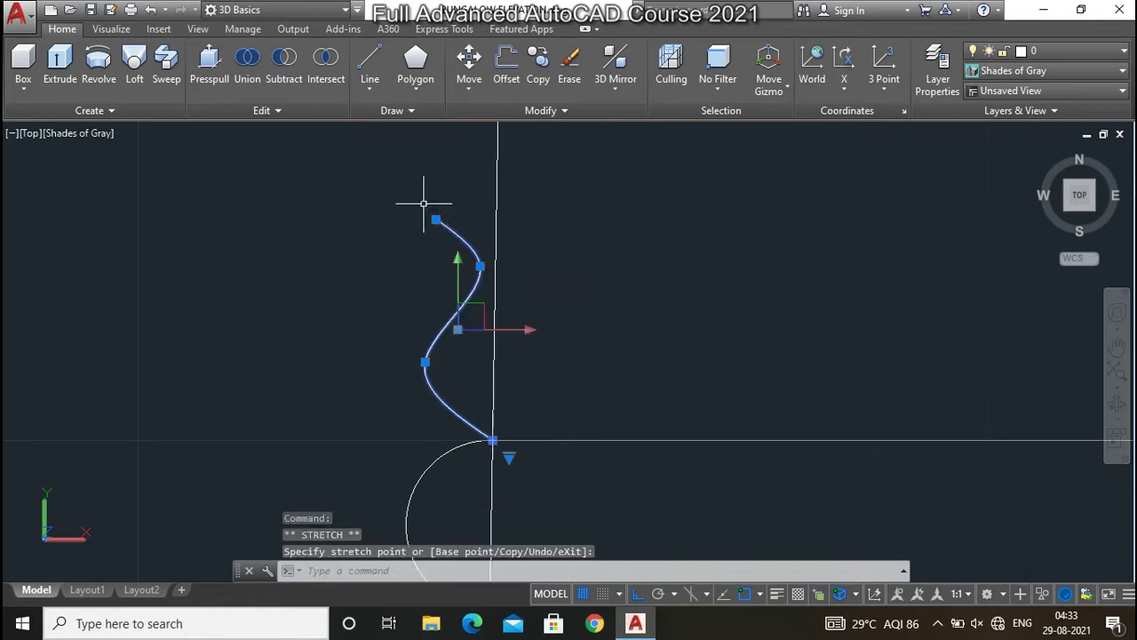
left_click(436, 219)
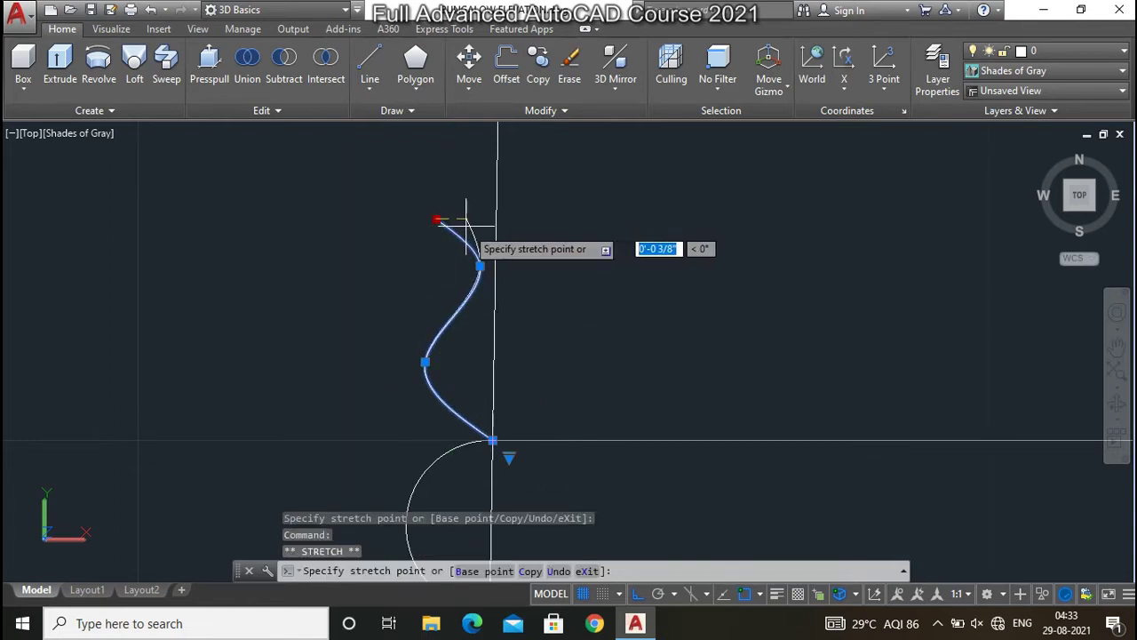
key("Escape")
key("Escape")
scroll(500, 302, "down", 5)
scroll(480, 329, "up", 3)
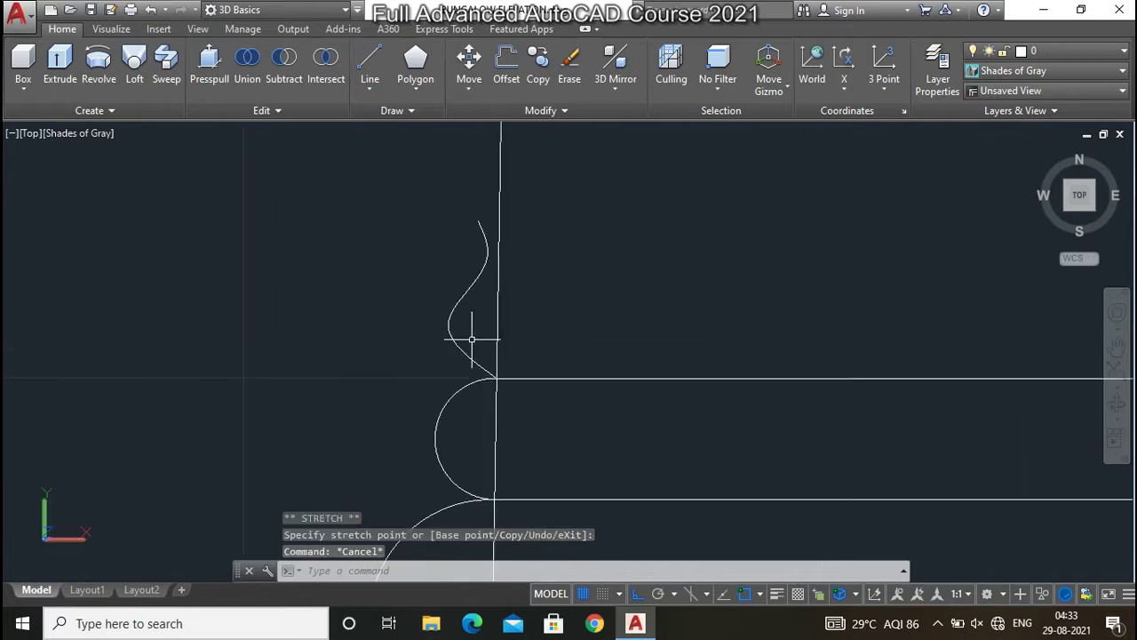
left_click(472, 339)
scroll(442, 320, "up", 2)
scroll(447, 309, "up", 1)
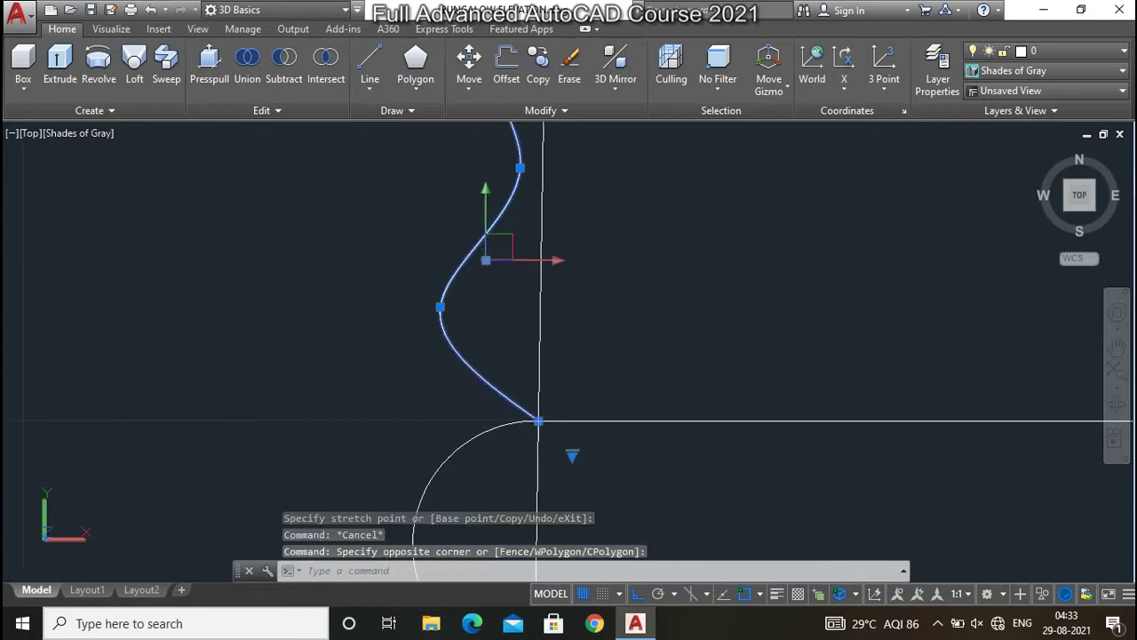
left_click(440, 306)
left_click(406, 340)
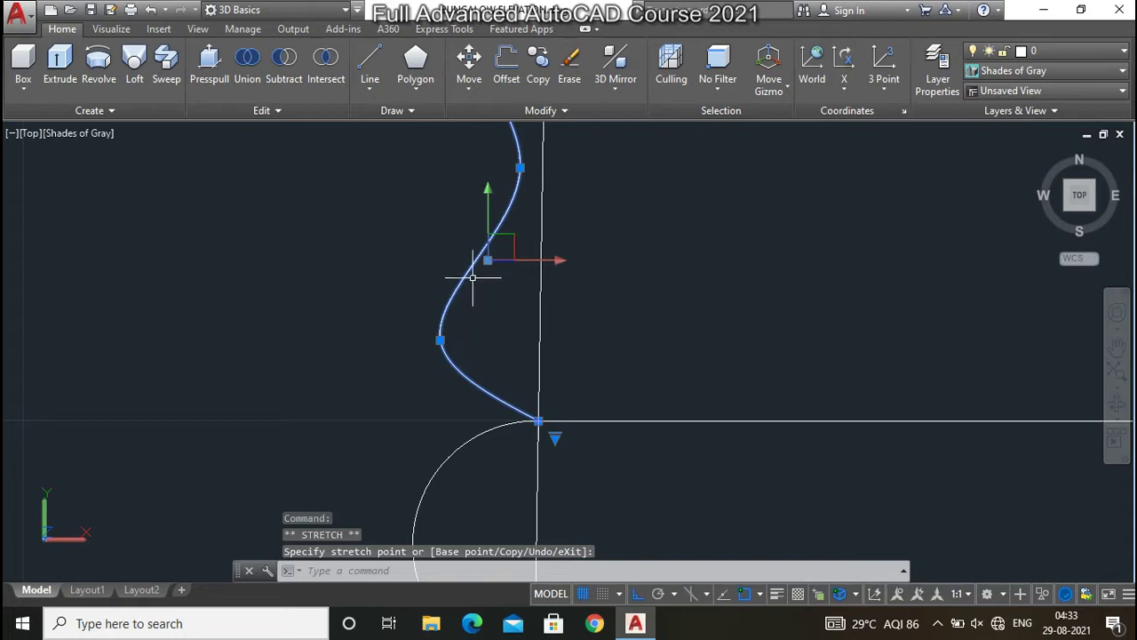
key("Escape")
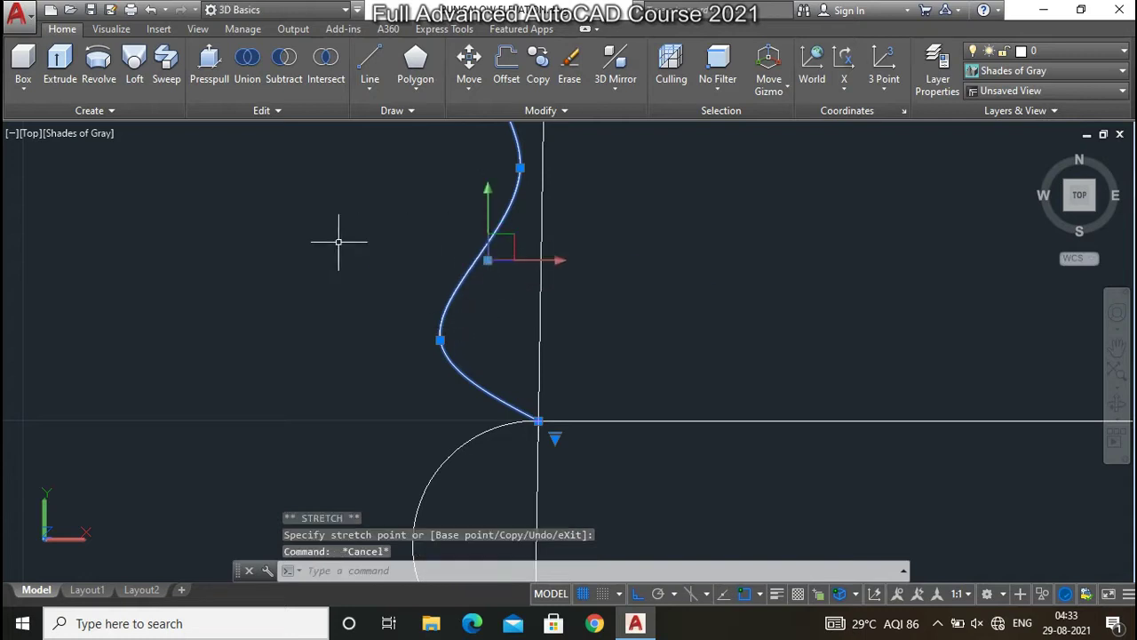
key("Escape")
Pull the spline's top endpoint left so its top end flares outward
scroll(419, 323, "down", 3)
left_click(460, 272)
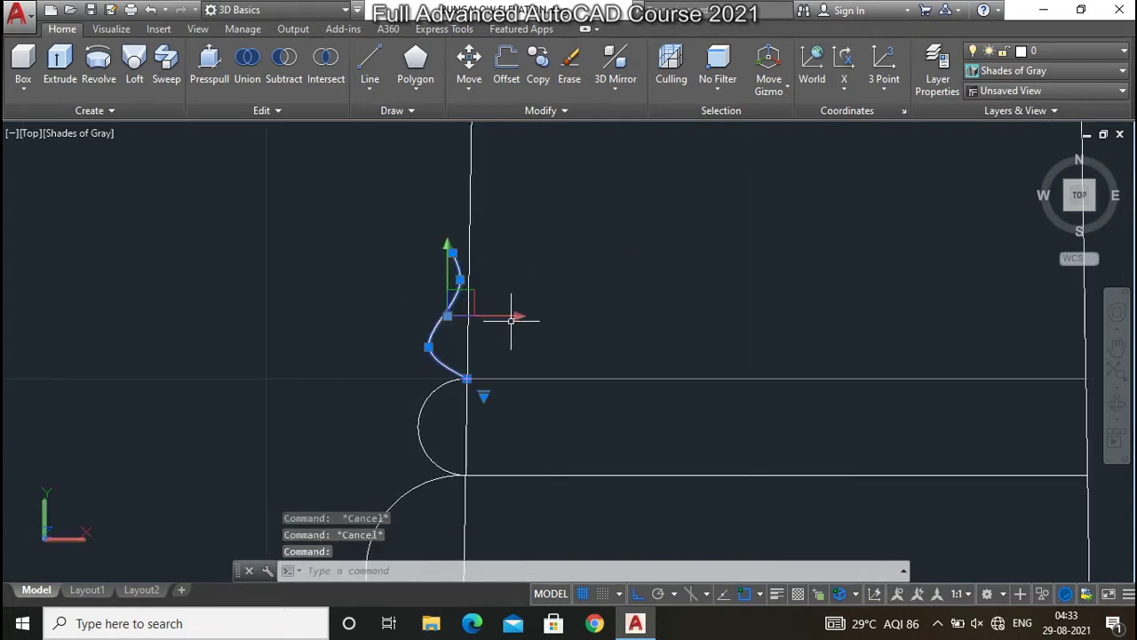
left_click(385, 255)
key("Escape")
scroll(462, 297, "down", 4)
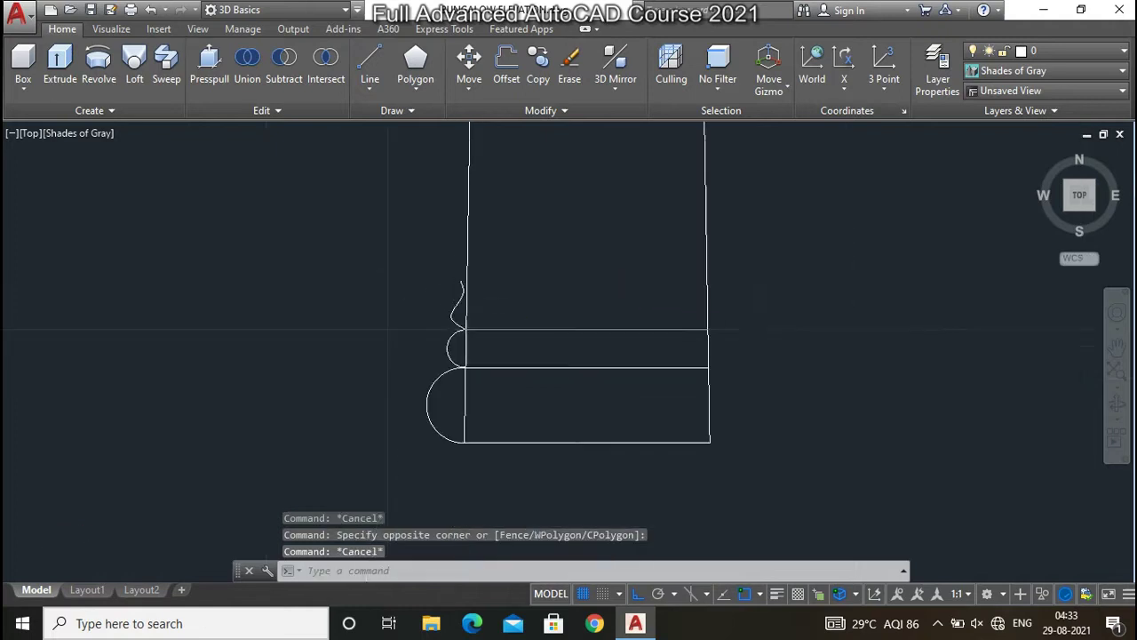
scroll(478, 306, "up", 2)
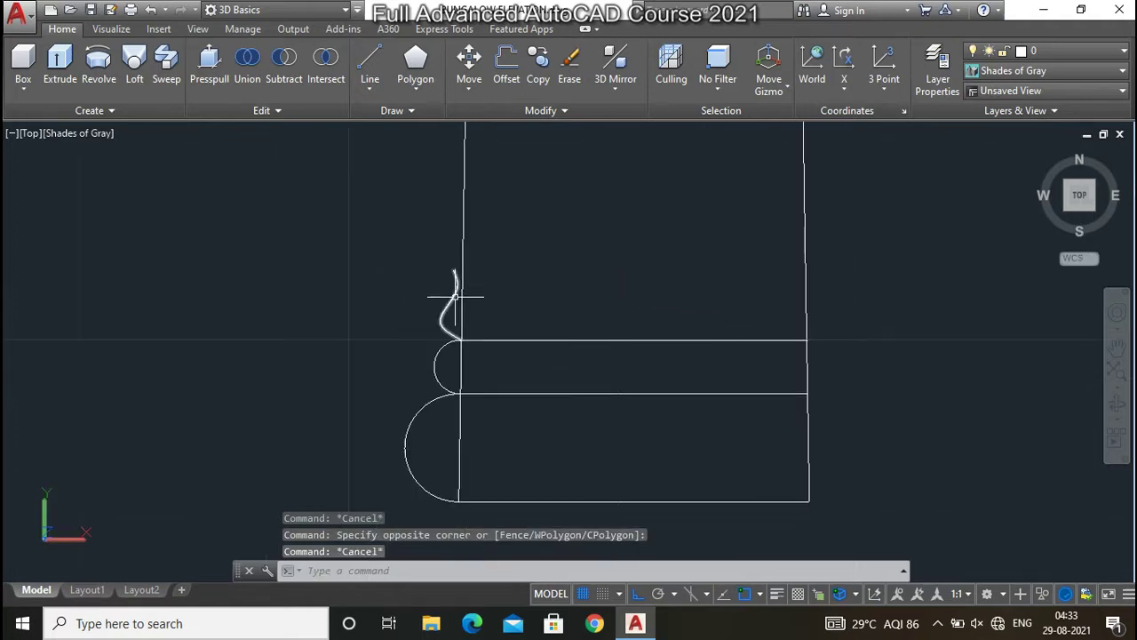
scroll(456, 298, "up", 2)
left_click(460, 299)
left_click(444, 266)
left_click(440, 269)
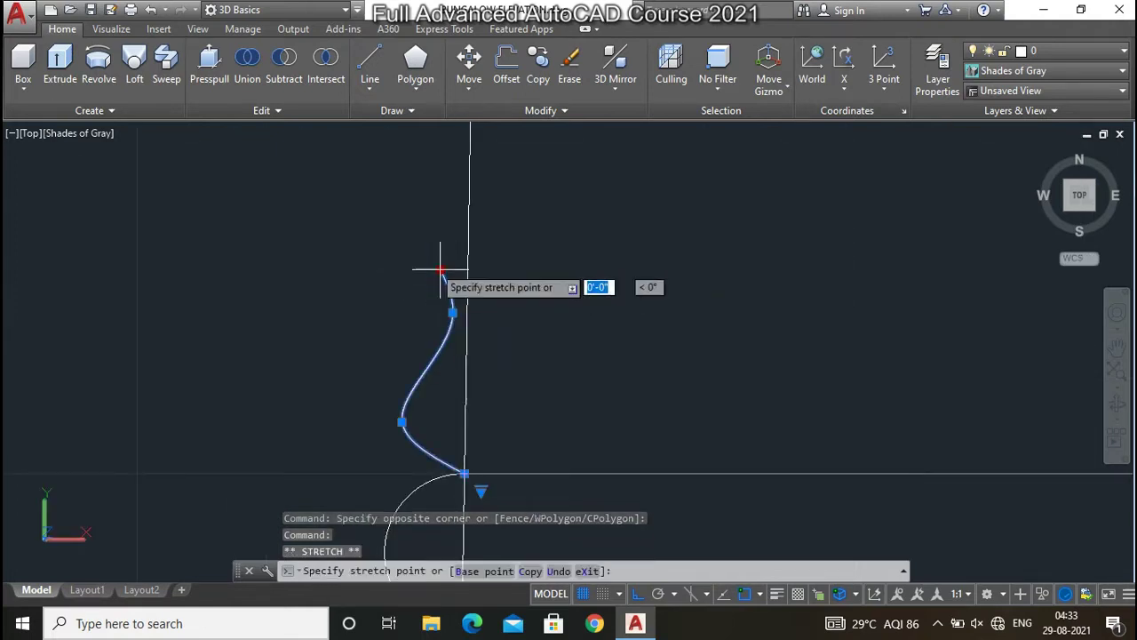
left_click(416, 270)
key("Escape")
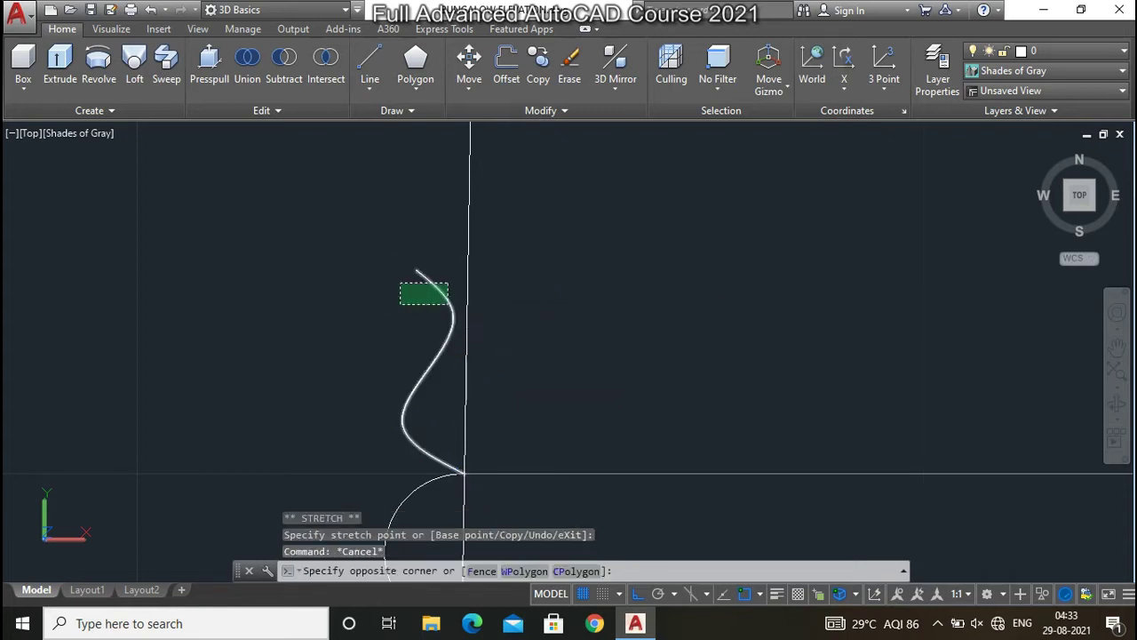
Start mirroring the spline, with the mirror line beginning at its top endpoint
left_click(400, 304)
key("Return")
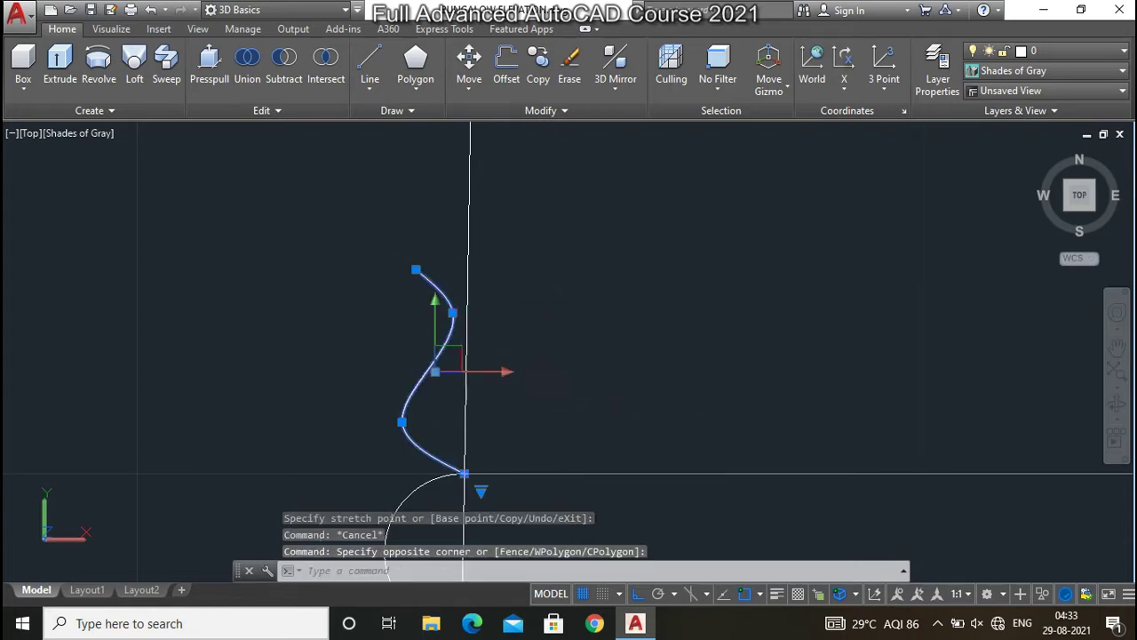
left_click(415, 268)
Finish the mirror line and keep the source, leaving a mirrored wave above the original
left_click(560, 270)
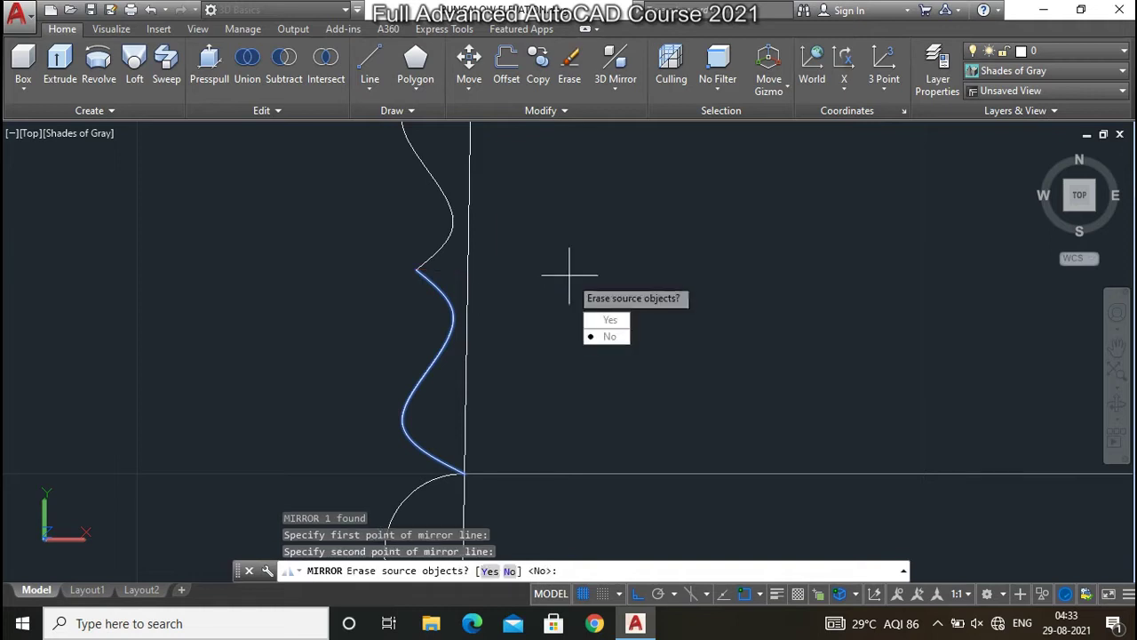
right_click(576, 277)
left_click(607, 288)
scroll(393, 375, "down", 3)
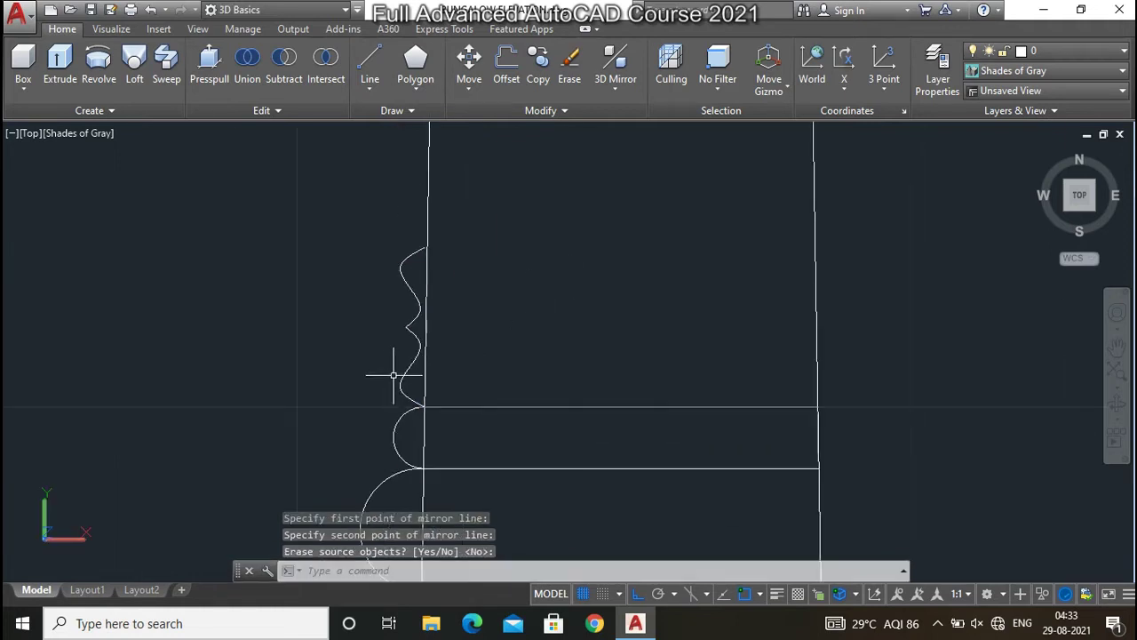
Copy the small semicircle with CP to the top of the wavy curve
left_click(408, 463)
left_click(378, 441)
type("c")
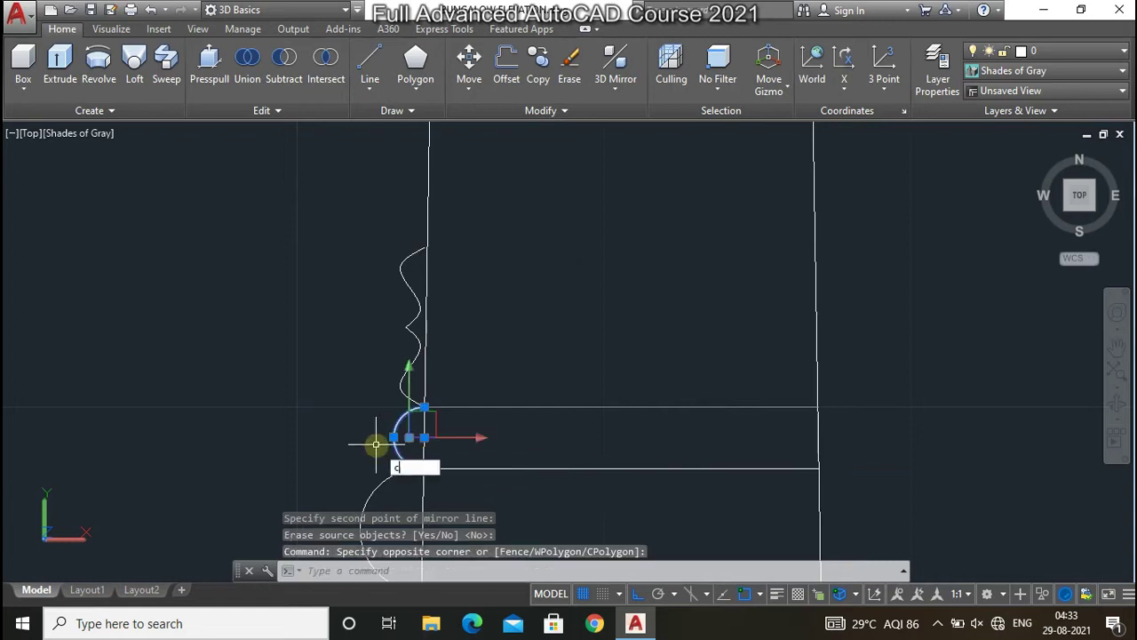
type("p")
key("Return")
left_click(423, 467)
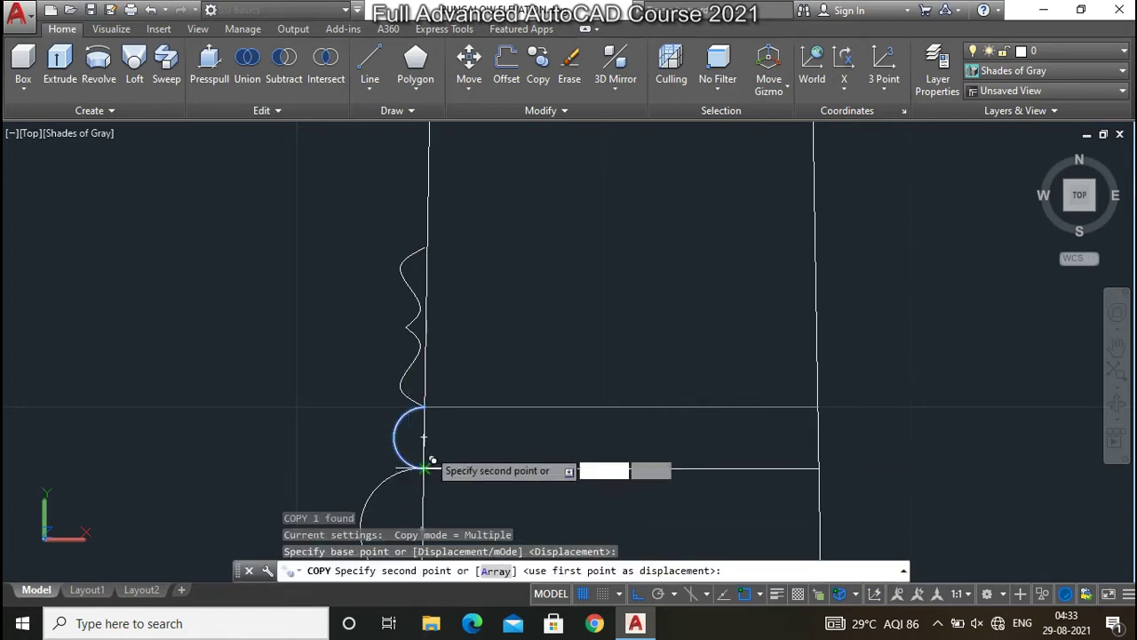
scroll(426, 223, "up", 2)
scroll(430, 266, "up", 2)
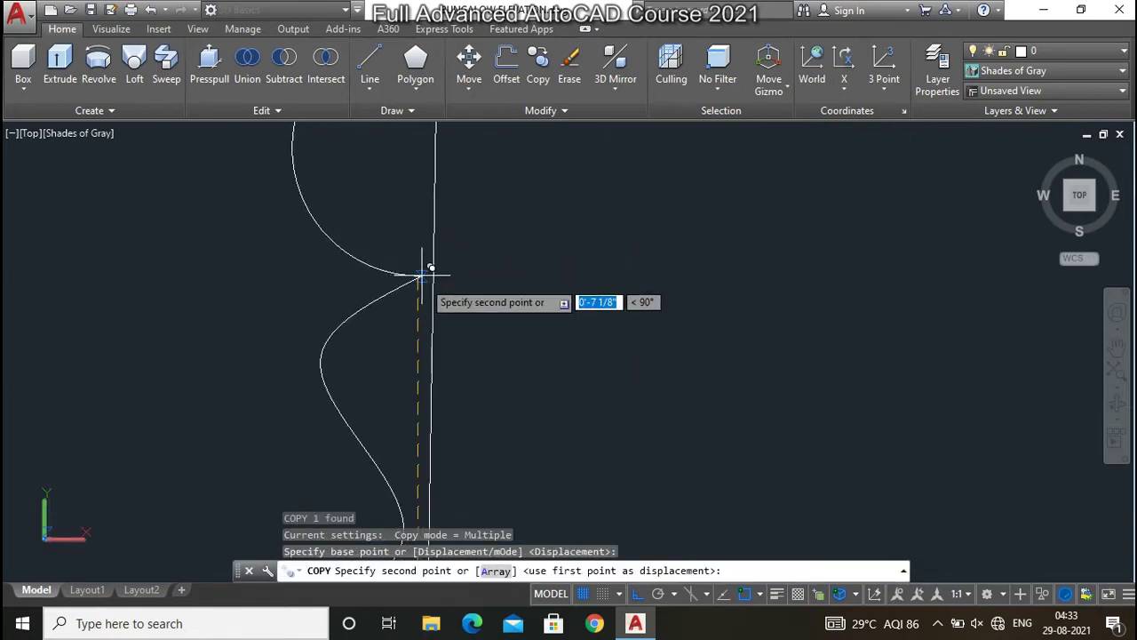
left_click(426, 265)
key("Escape")
scroll(427, 285, "down", 3)
scroll(427, 284, "up", 1)
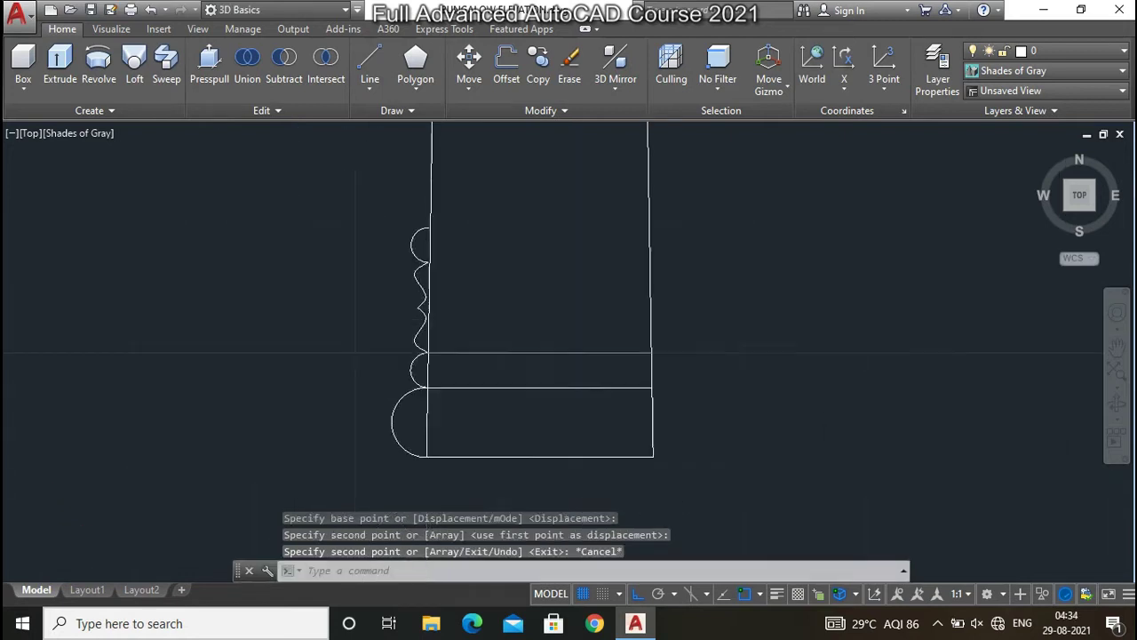
scroll(413, 307, "up", 2)
scroll(427, 266, "down", 2)
scroll(426, 275, "up", 3)
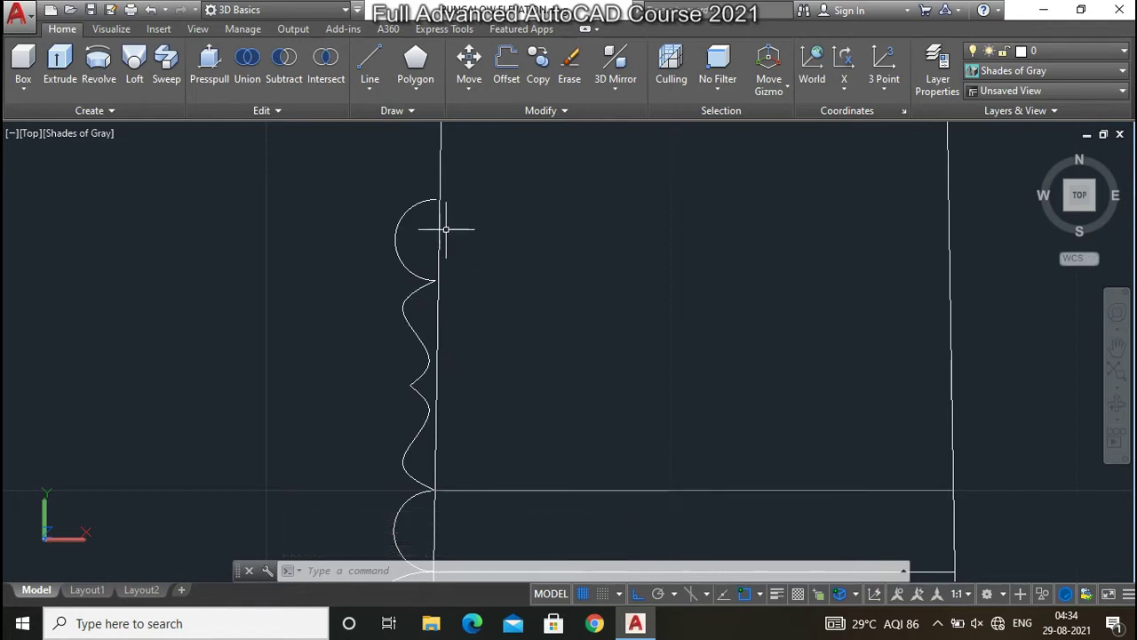
scroll(446, 229, "up", 4)
Draw a horizontal line across the column from the upper semicircle's top
type("l")
key("Return")
scroll(346, 255, "down", 1)
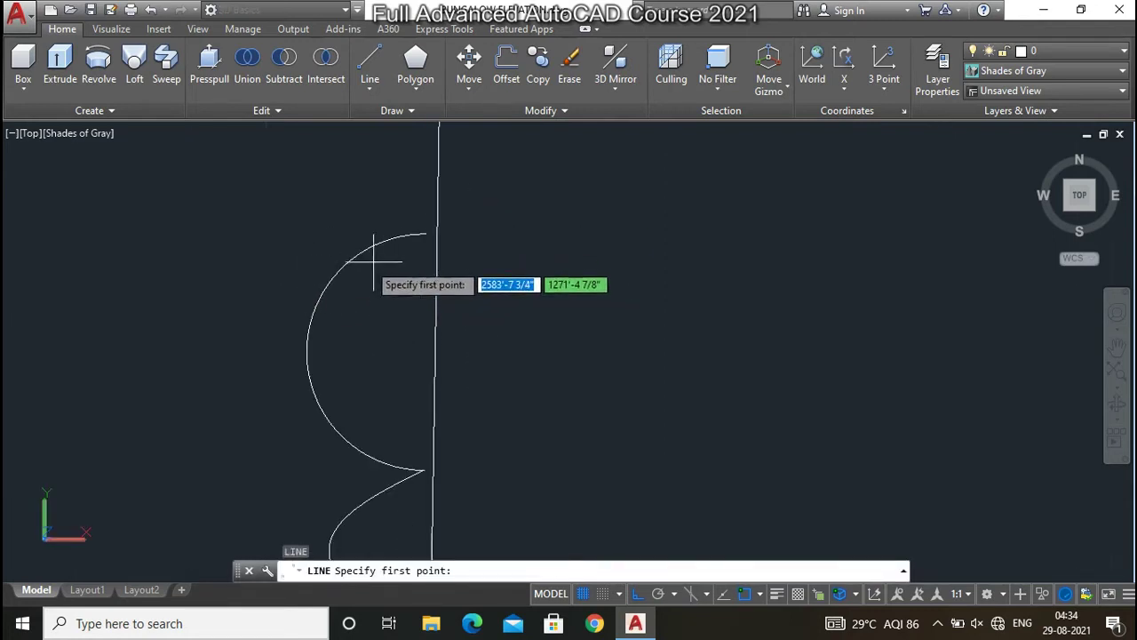
scroll(378, 255, "down", 2)
left_click(380, 253)
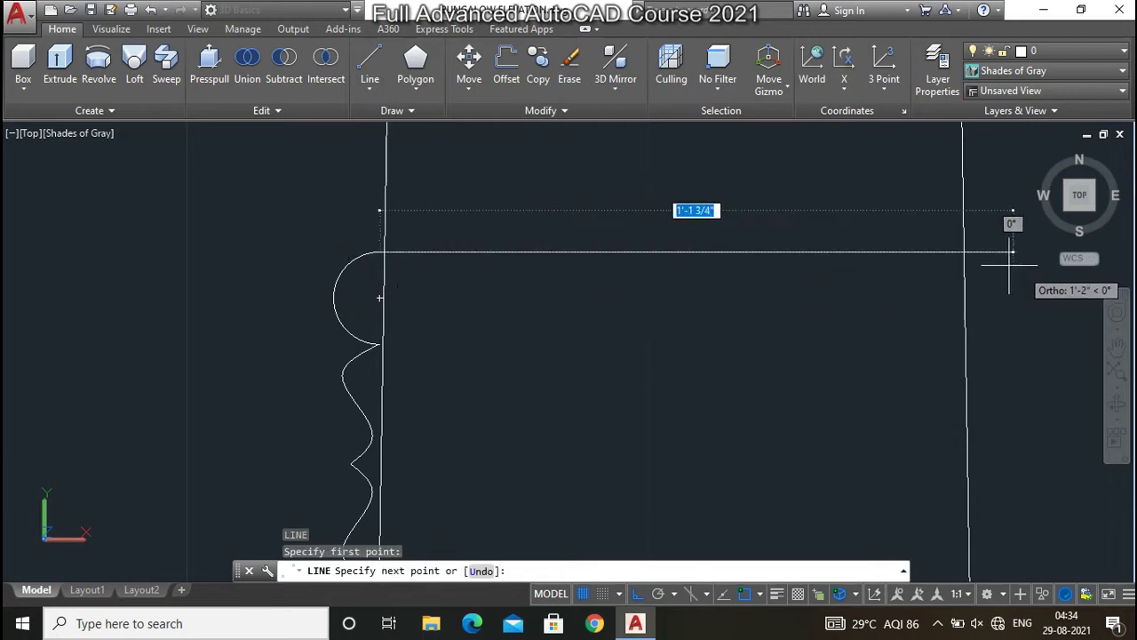
left_click(769, 256)
key("Escape")
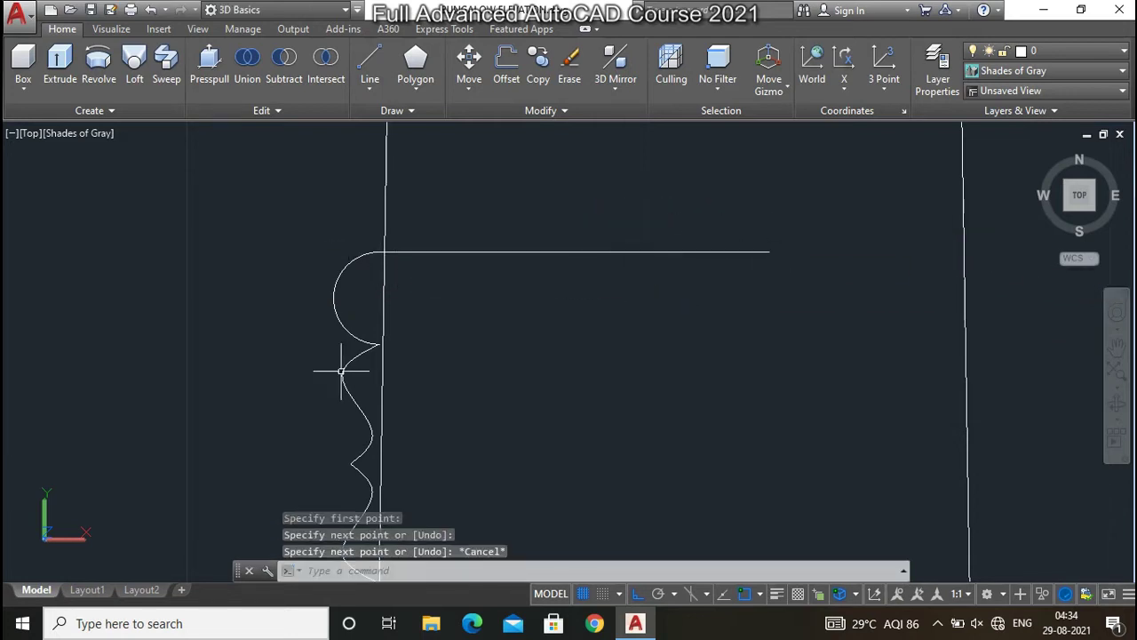
Copy the horizontal line down to the arc's bottom endpoint
left_click(515, 222)
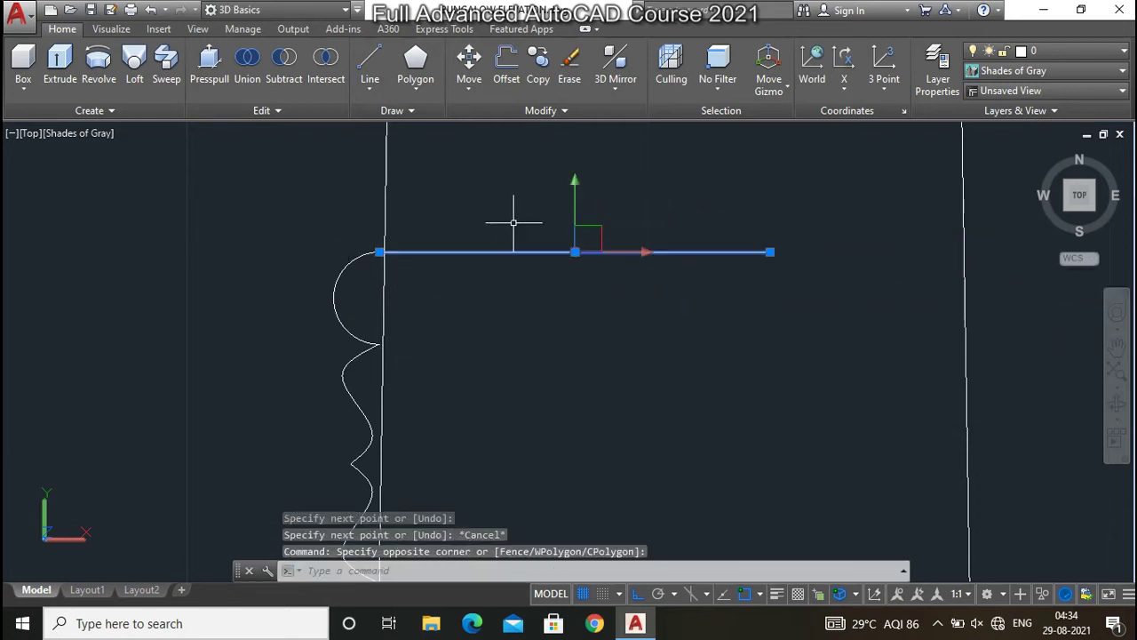
type("Cp")
key("Return")
scroll(394, 317, "up", 2)
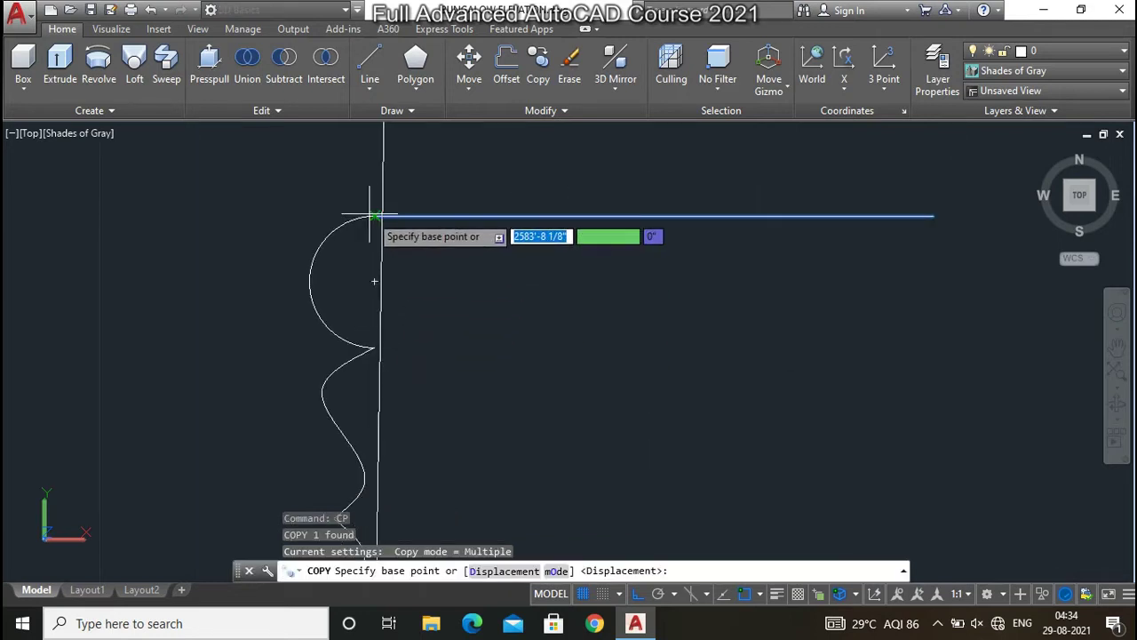
left_click(374, 215)
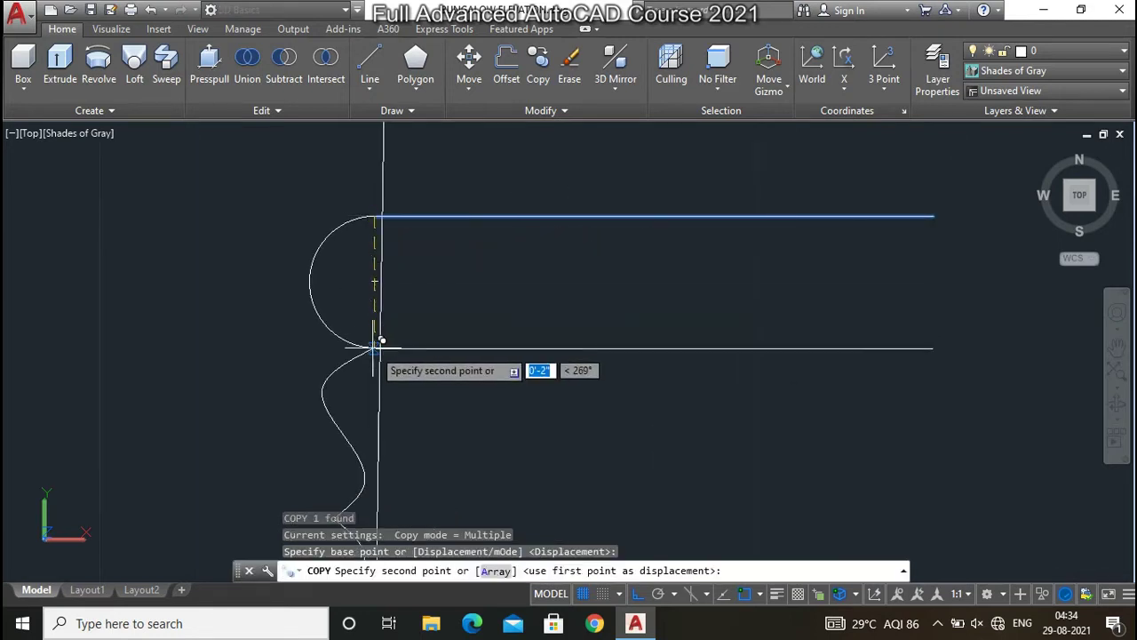
left_click(374, 348)
key("Escape")
Delete both horizontal lines, then window-select all arcs of the left profile
left_click(622, 432)
left_click(573, 182)
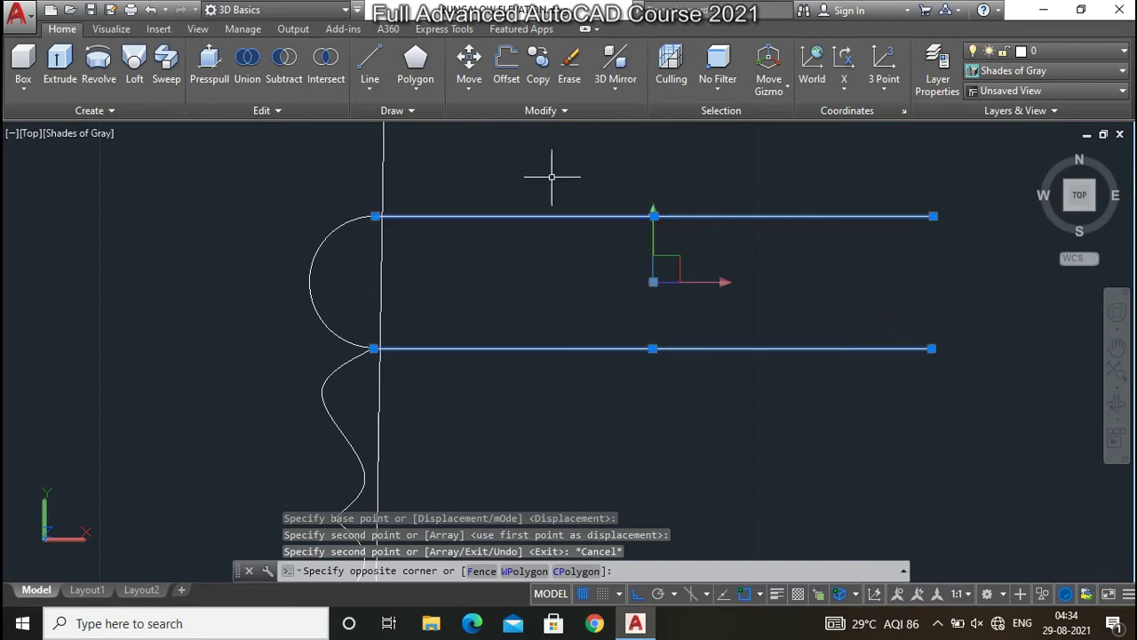
key("Delete")
scroll(449, 213, "down", 5)
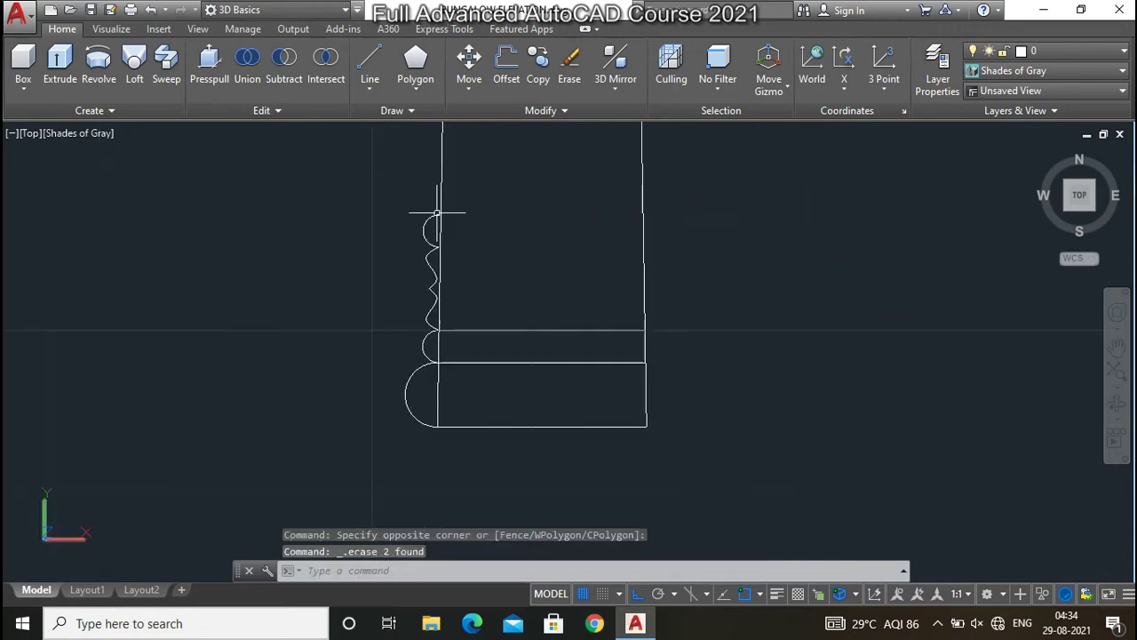
left_click(432, 385)
left_click(386, 152)
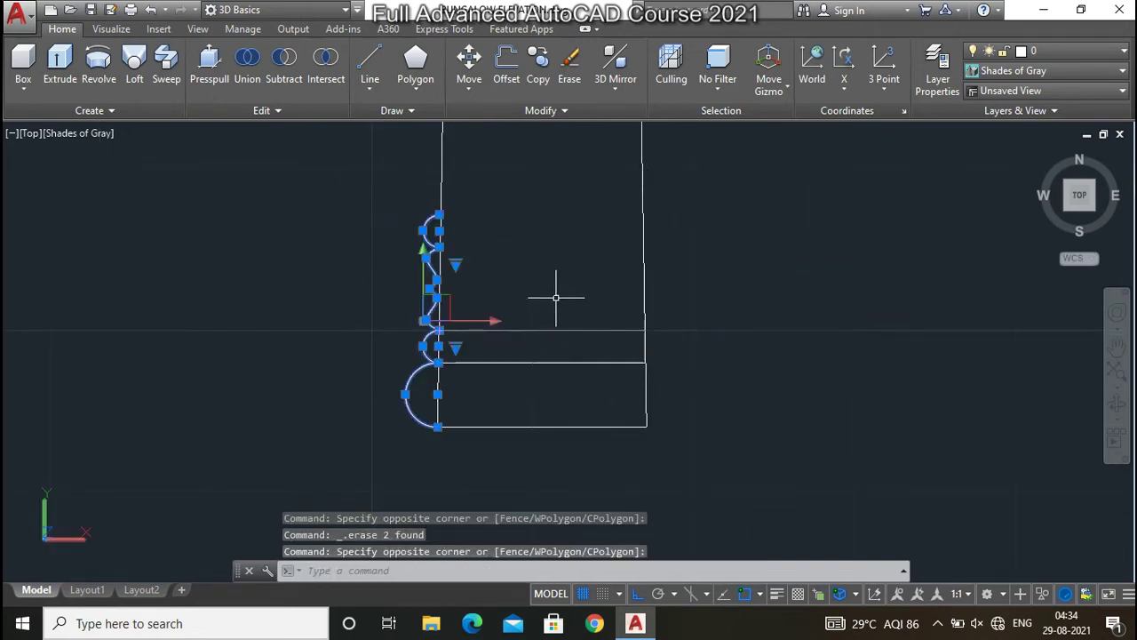
type("mi")
Mirror the left moldings onto the right side about the column's vertical centre line, keeping the originals
key("Return")
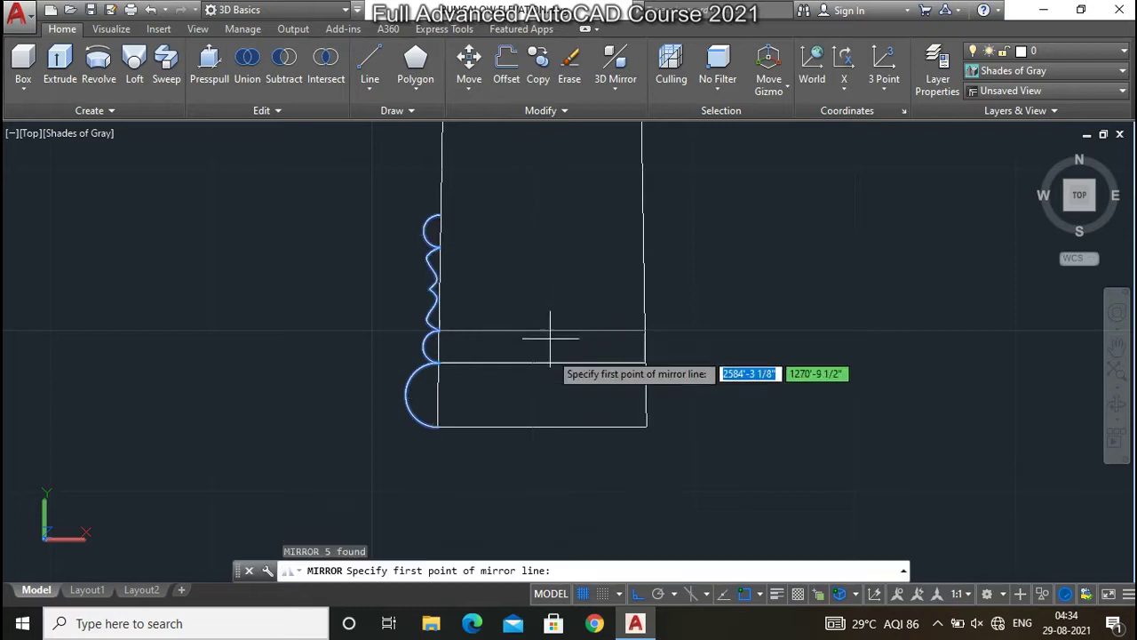
left_click(542, 427)
left_click(540, 482)
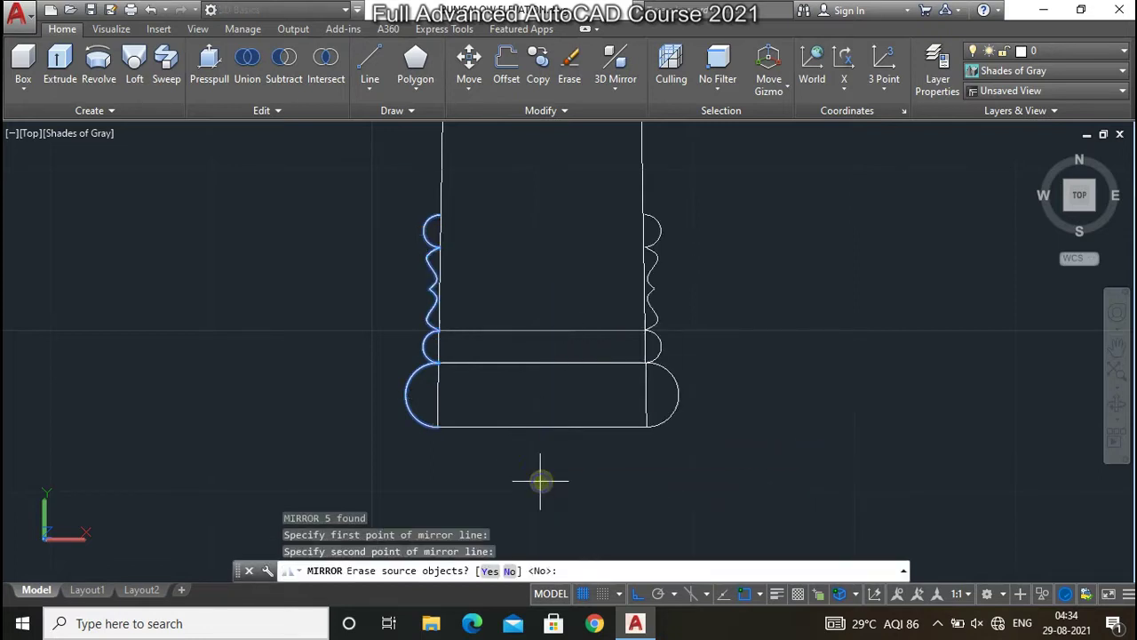
right_click(541, 296)
left_click(573, 315)
Delete the two horizontal lines across the base
left_click(551, 370)
left_click(533, 348)
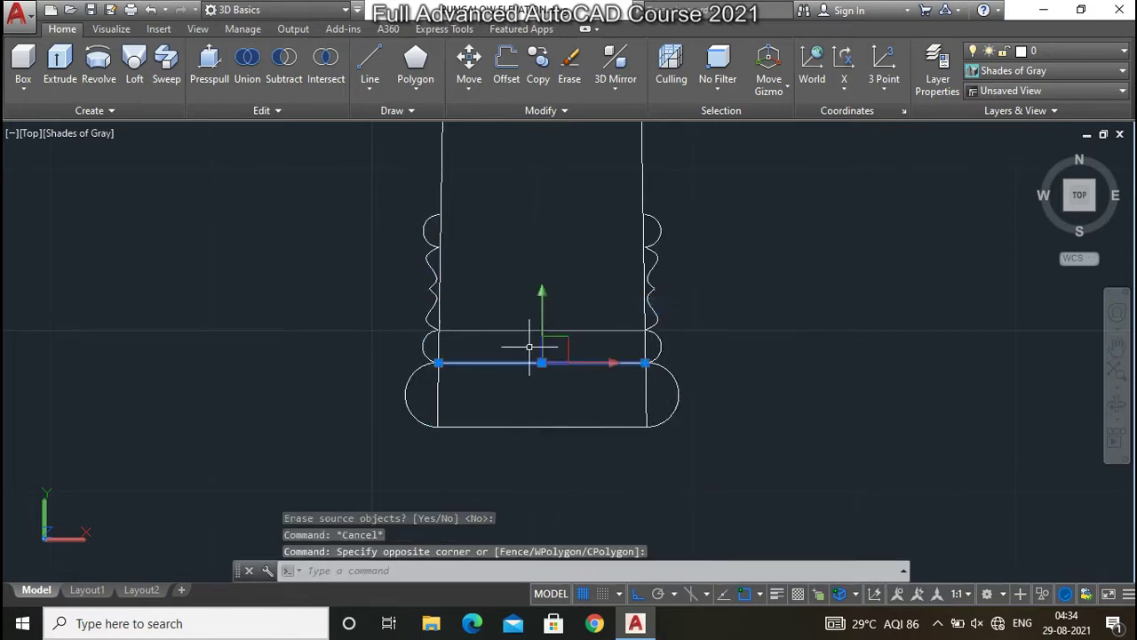
left_click(553, 406)
left_click(515, 297)
key("Delete")
Draw horizontal lines across the column at the capital top, under the capital, the bulge and notch
scroll(516, 255, "up", 3)
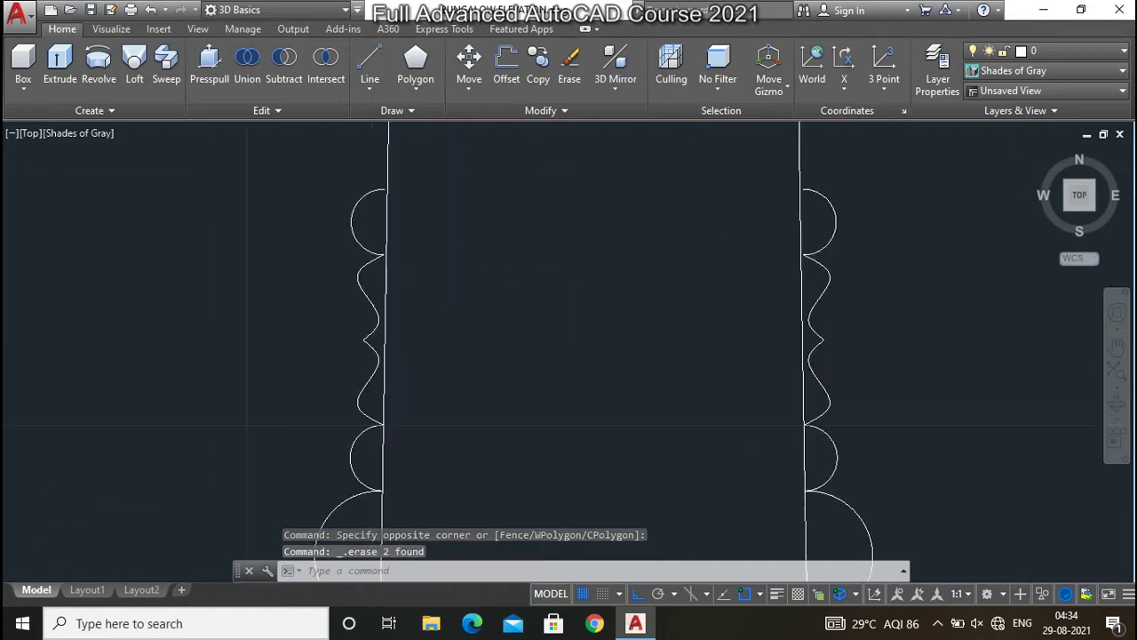
scroll(476, 273, "up", 2)
type("l")
key("Return")
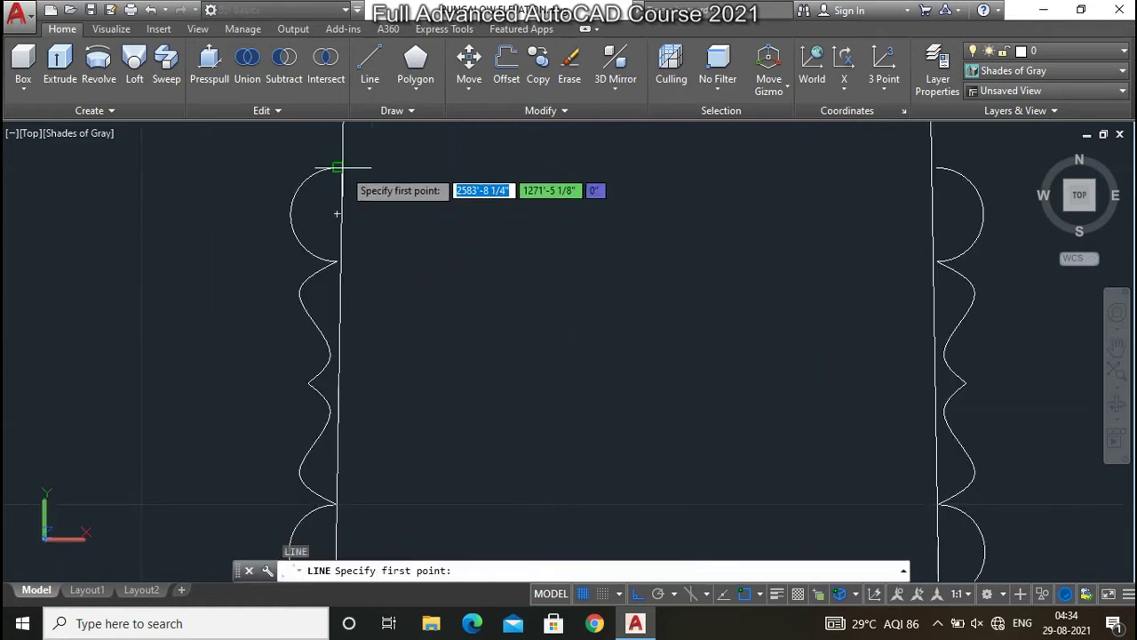
left_click(339, 167)
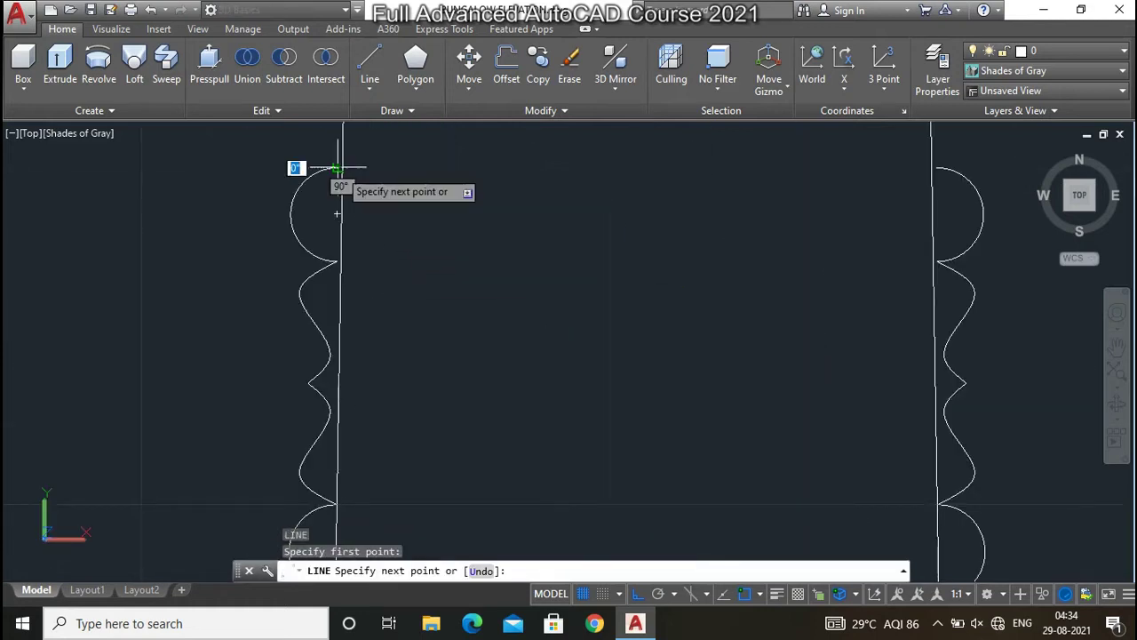
left_click(933, 167)
key("Escape")
key("Return")
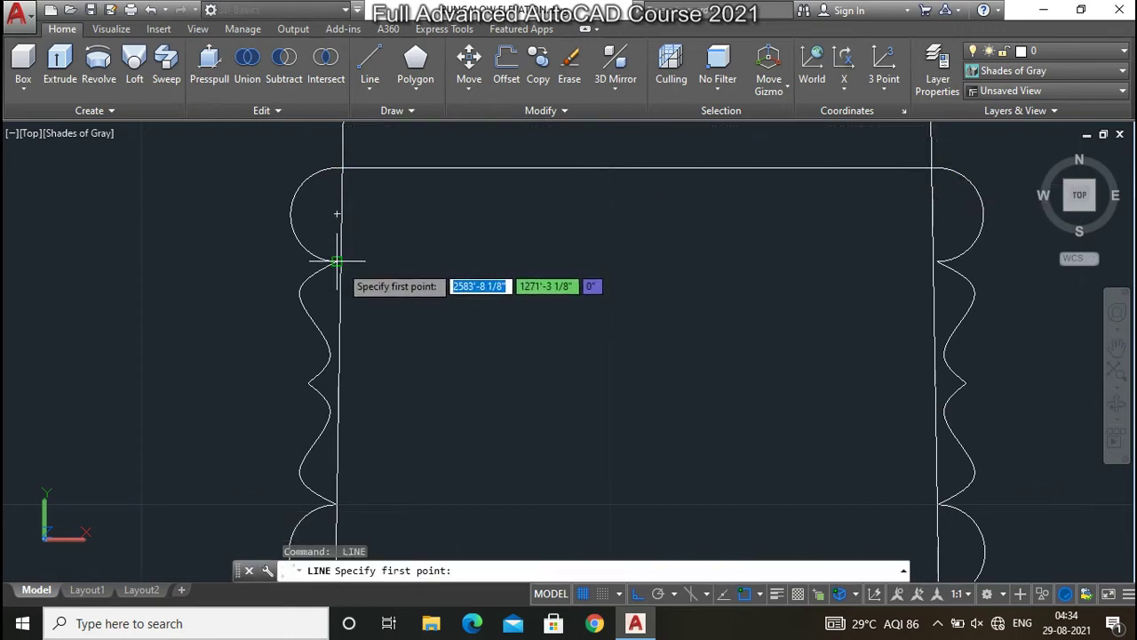
left_click(338, 261)
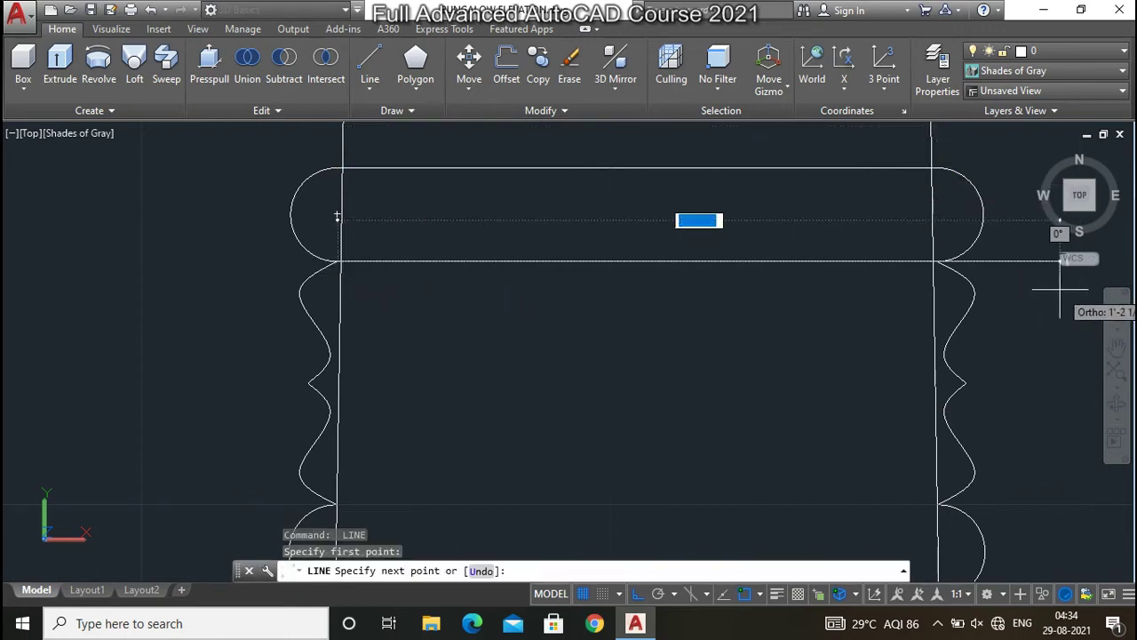
left_click(936, 260)
key("Escape")
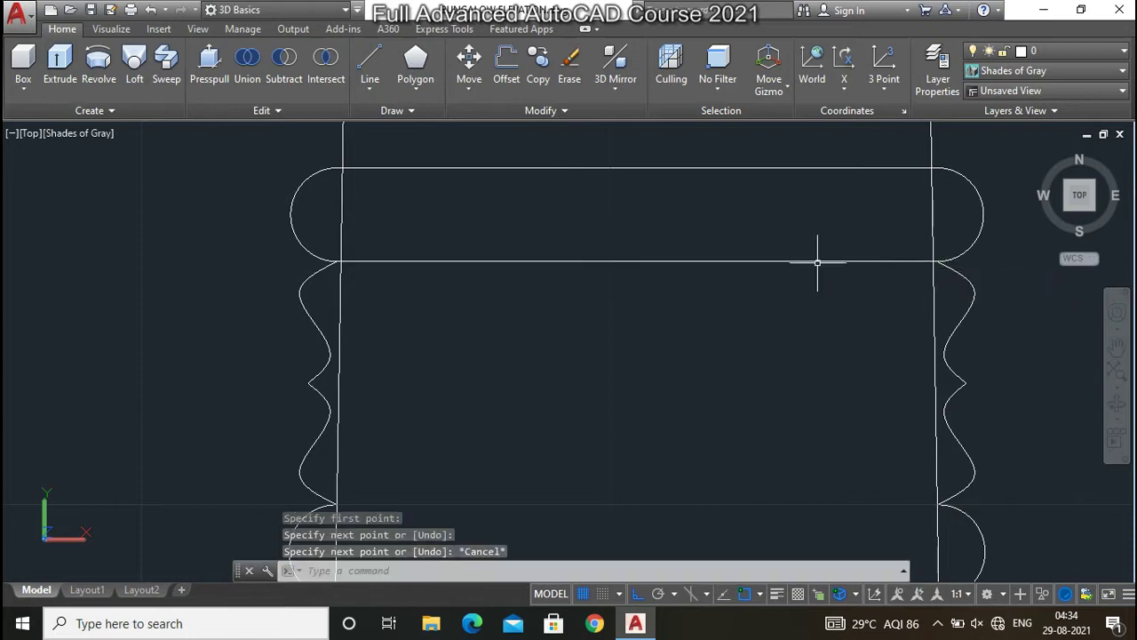
key("Return")
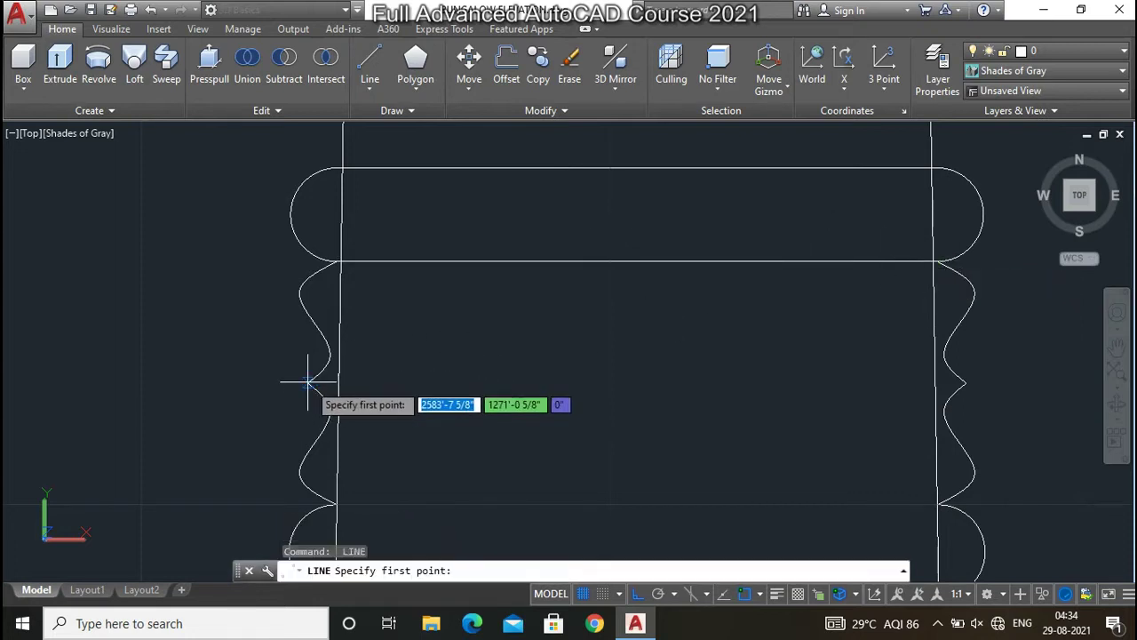
left_click(307, 384)
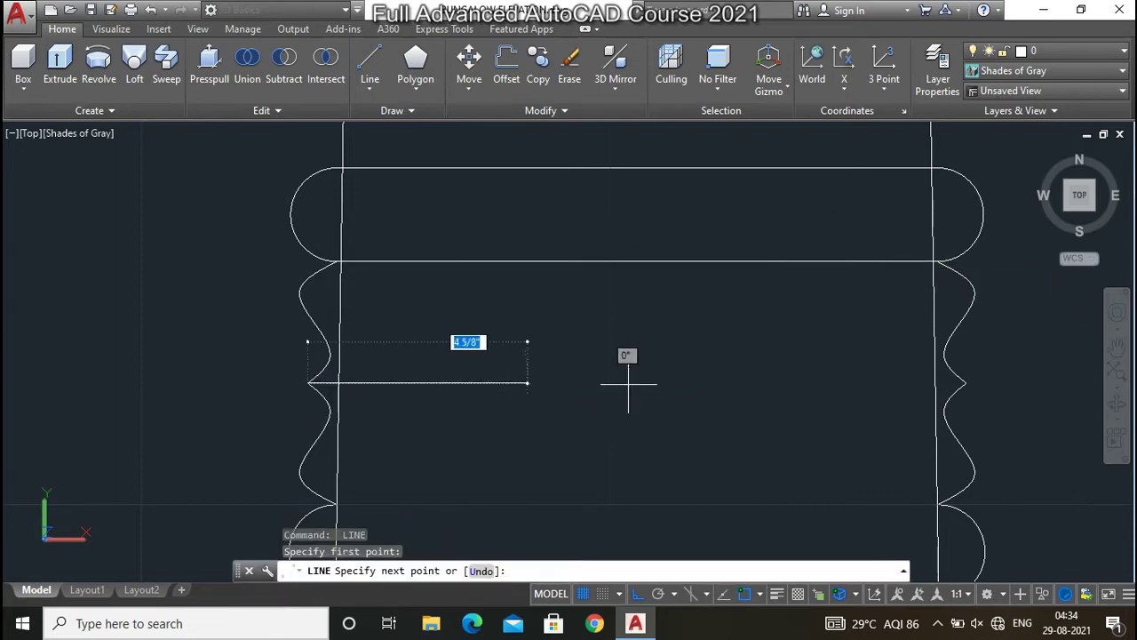
left_click(965, 384)
key("Escape")
key("Return")
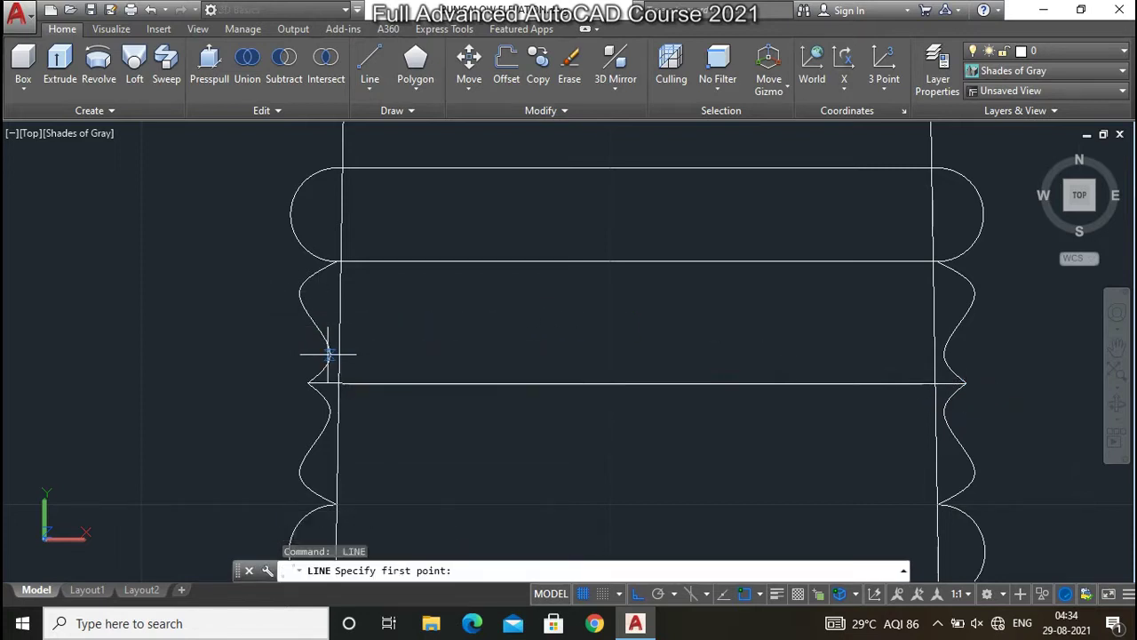
left_click(331, 355)
left_click(943, 355)
key("Escape")
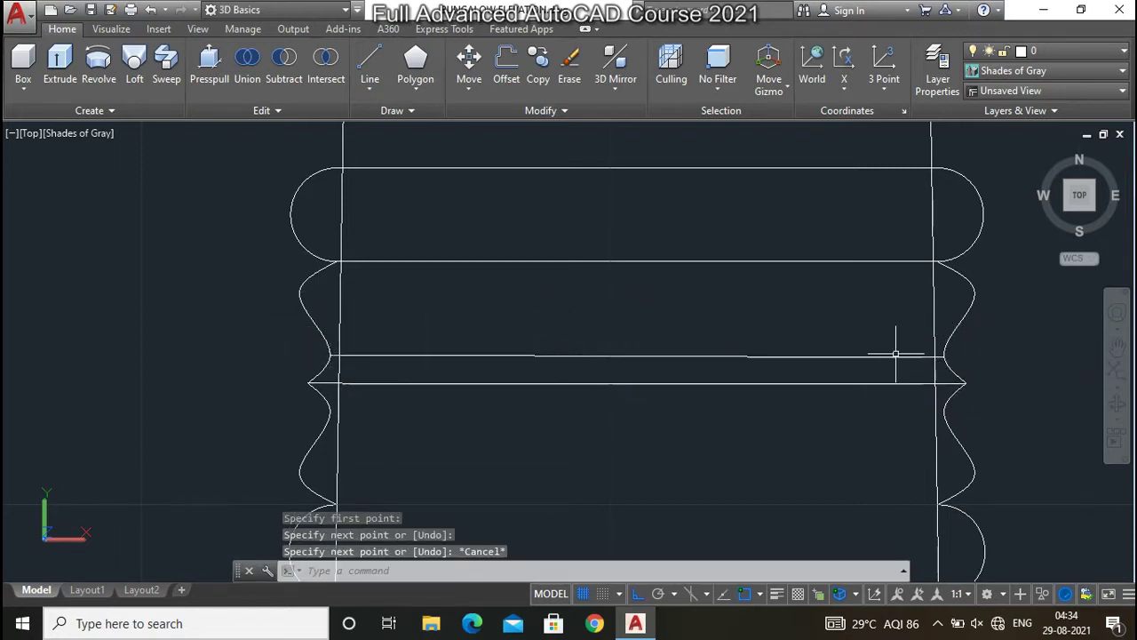
key("Return")
left_click(298, 295)
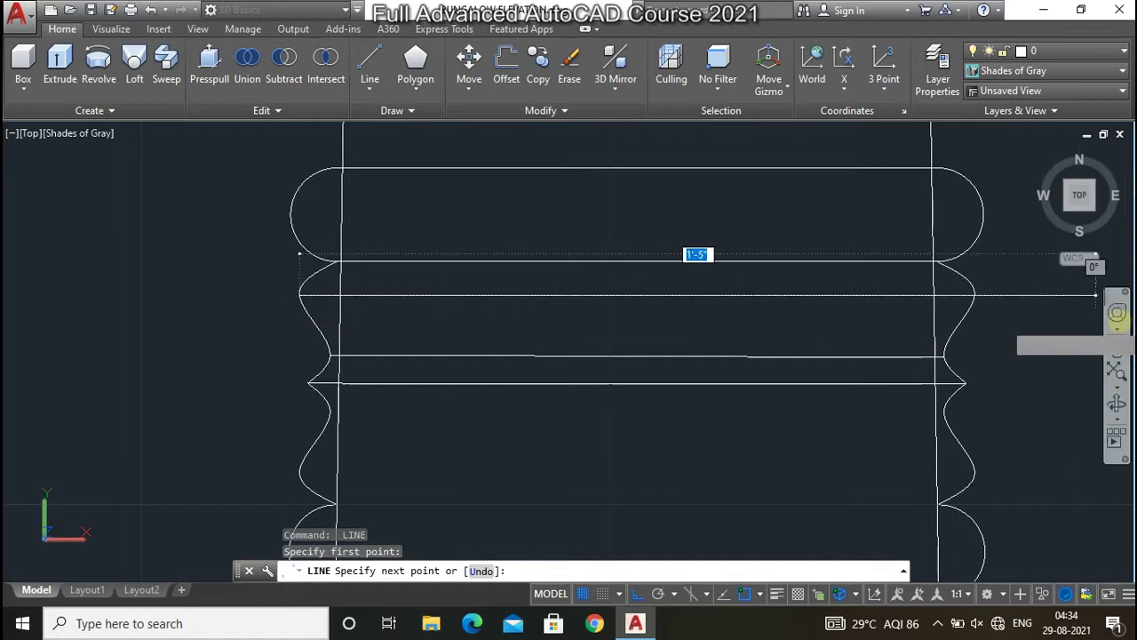
left_click(986, 294)
key("Escape")
Add horizontal lines at the lower band edges, the base-shaft junction and the base's widest point
scroll(986, 293, "down", 2)
scroll(405, 293, "up", 2)
scroll(405, 293, "up", 3)
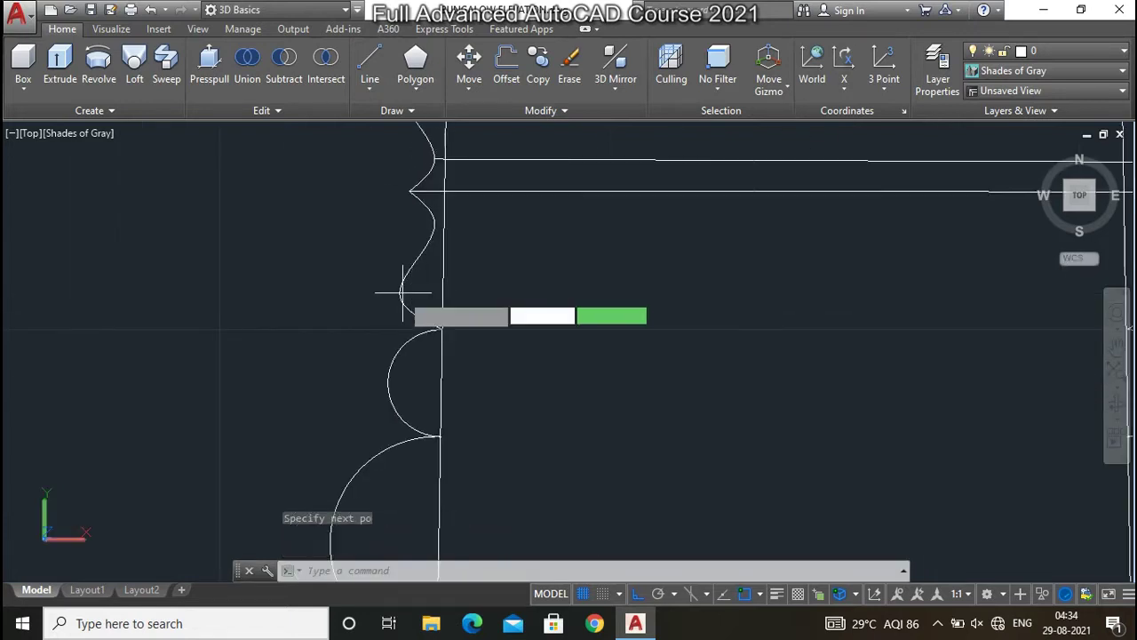
key("Return")
left_click(402, 293)
scroll(346, 293, "down", 2)
left_click(890, 291)
key("Escape")
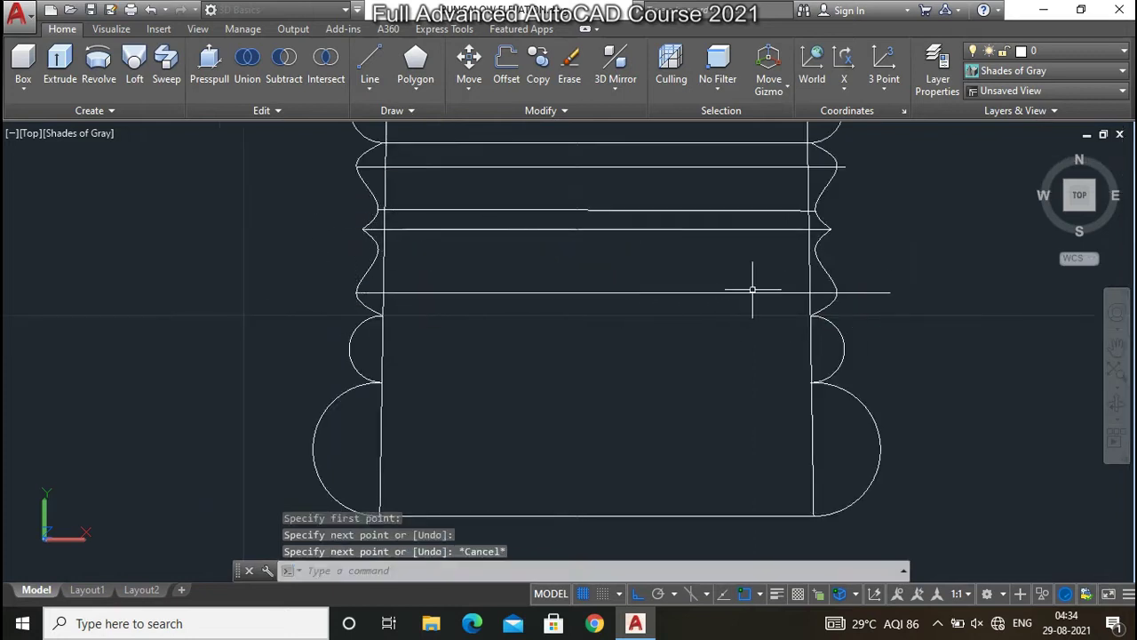
key("Return")
left_click(379, 207)
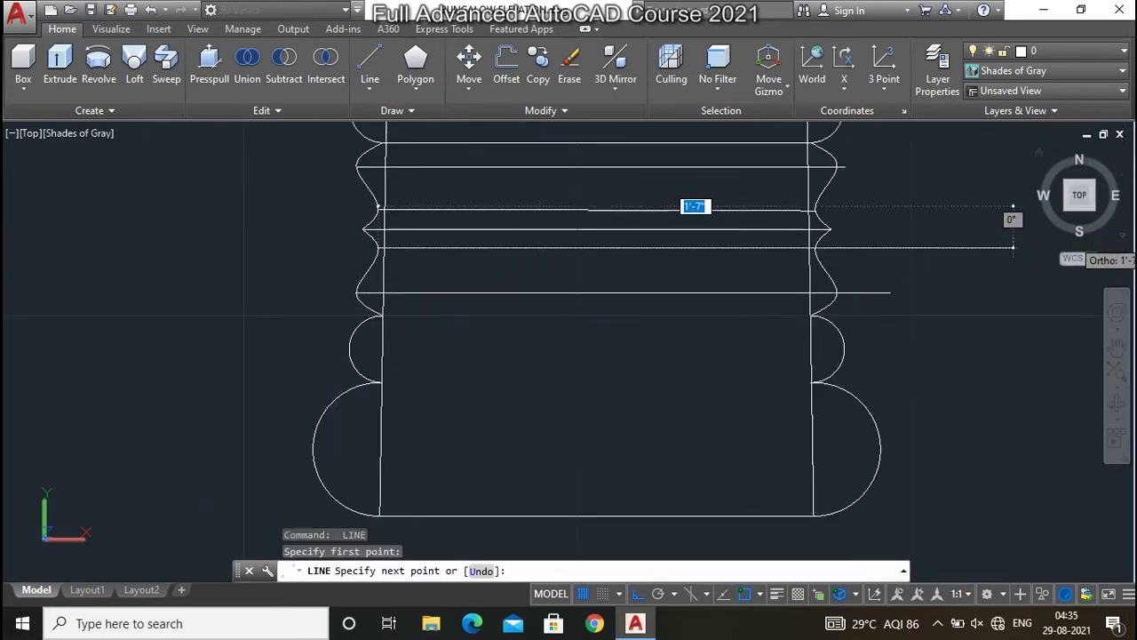
left_click(886, 222)
key("Escape")
key("Return")
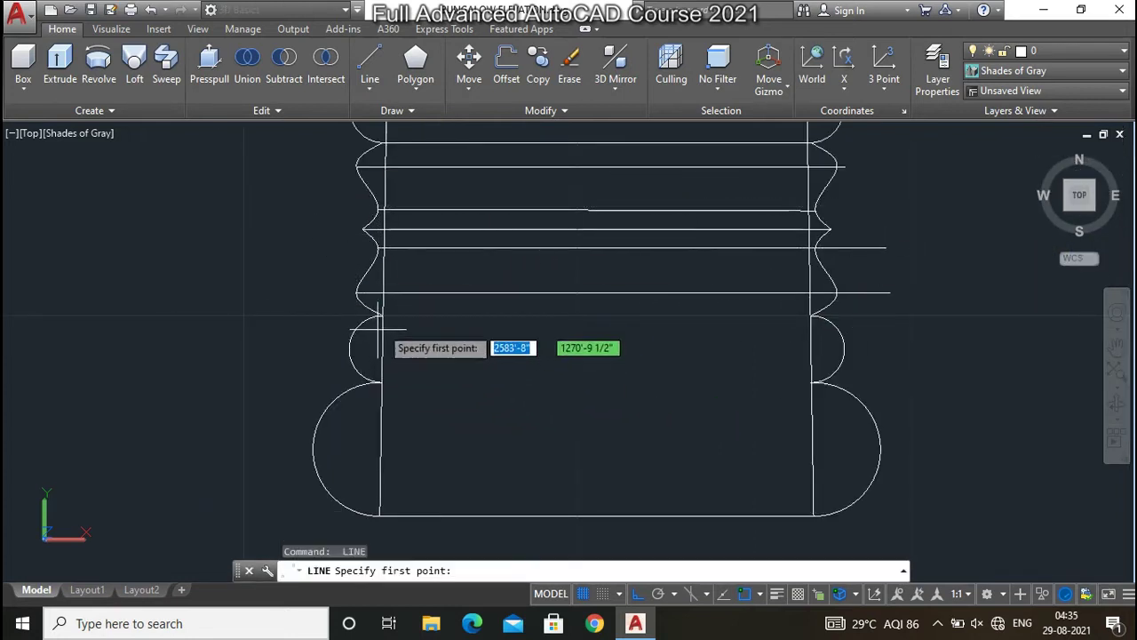
left_click(381, 315)
left_click(960, 316)
key("Escape")
key("Return")
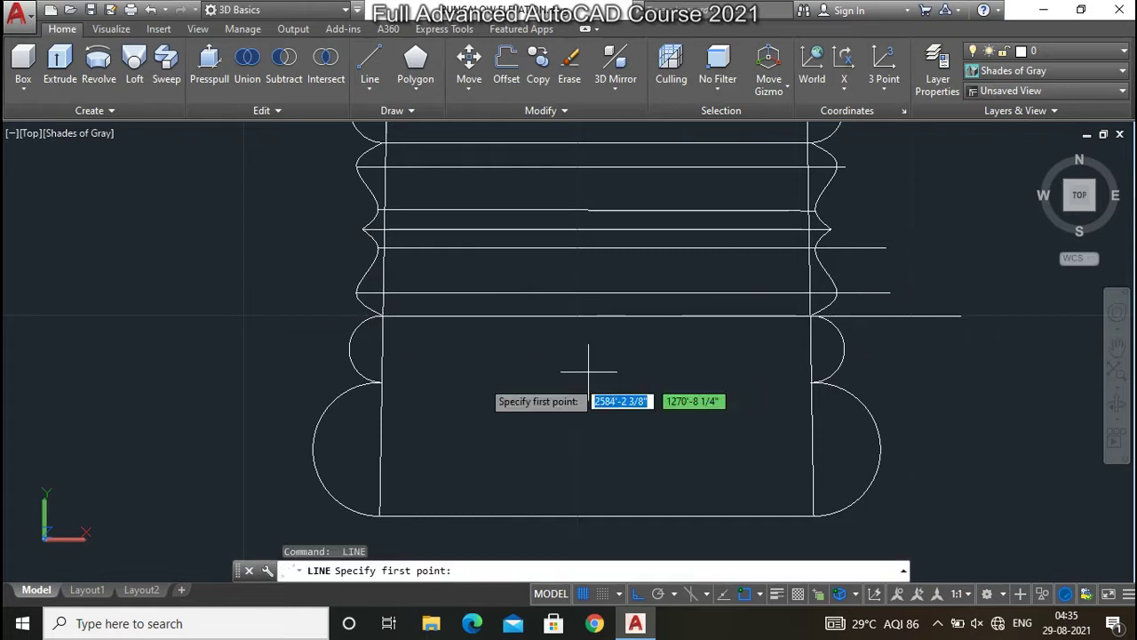
left_click(382, 349)
left_click(961, 351)
key("Escape")
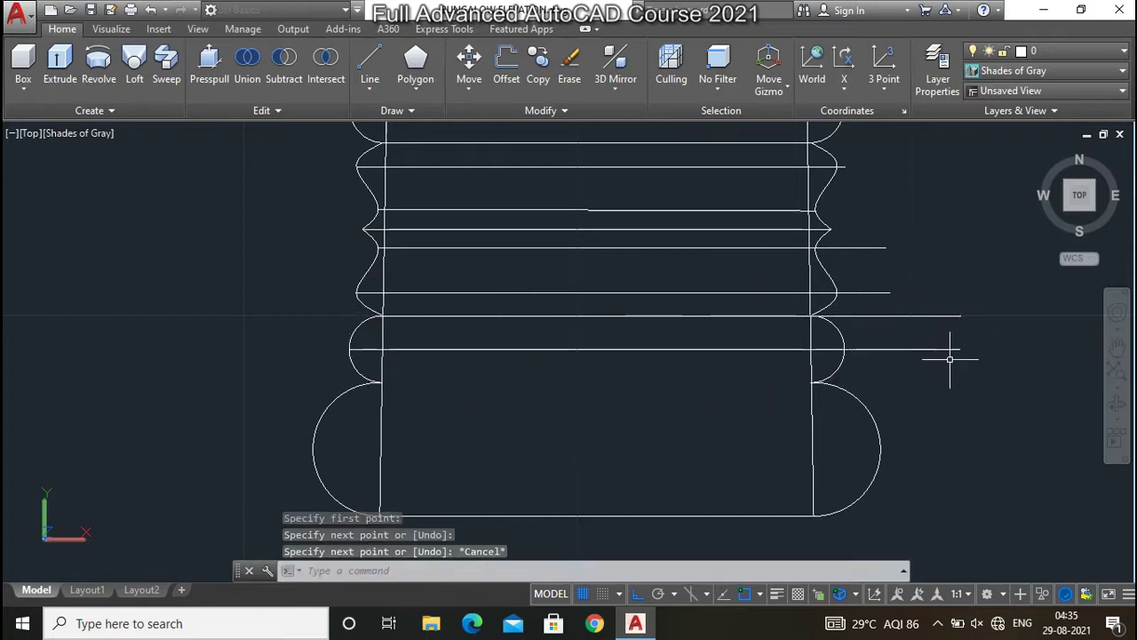
key("Return")
left_click(381, 382)
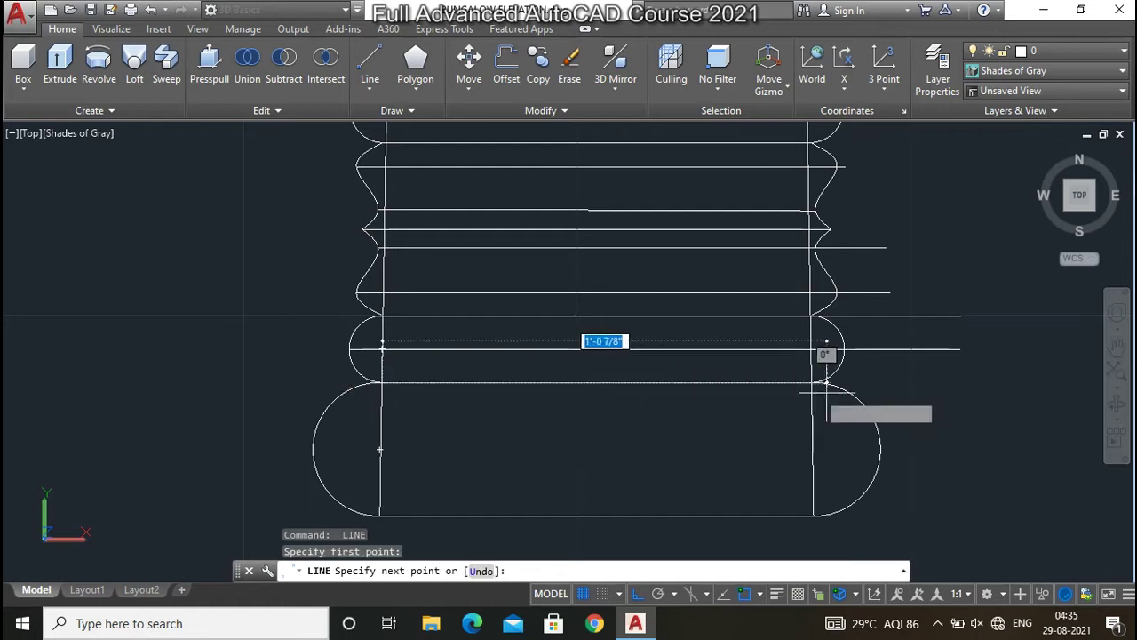
left_click(967, 382)
key("Escape")
key("Return")
left_click(313, 449)
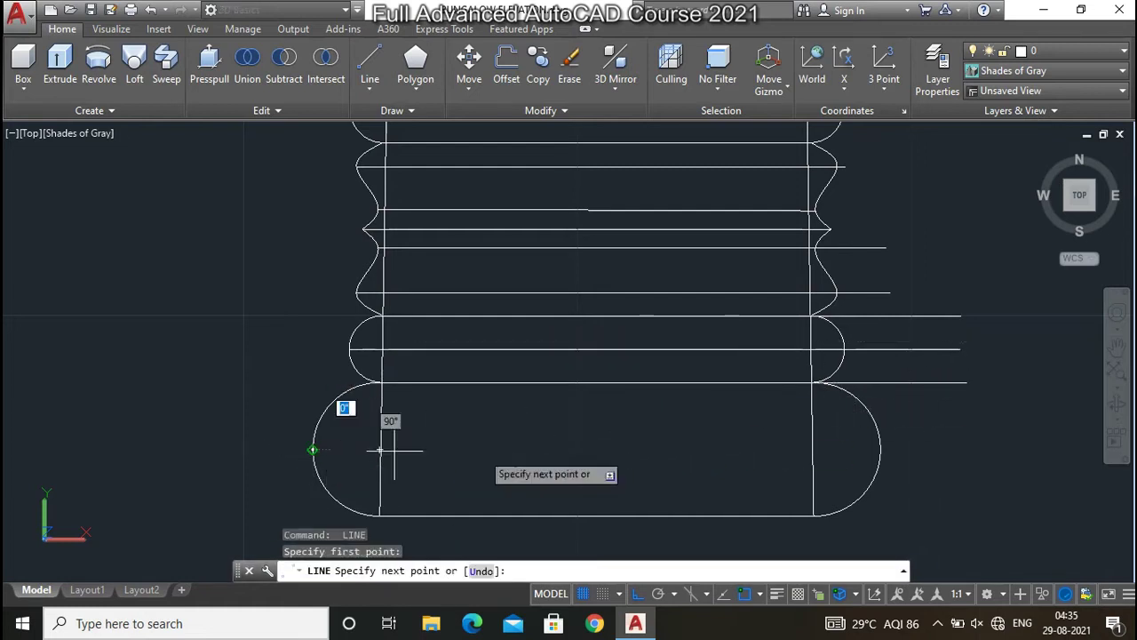
left_click(981, 450)
key("Escape")
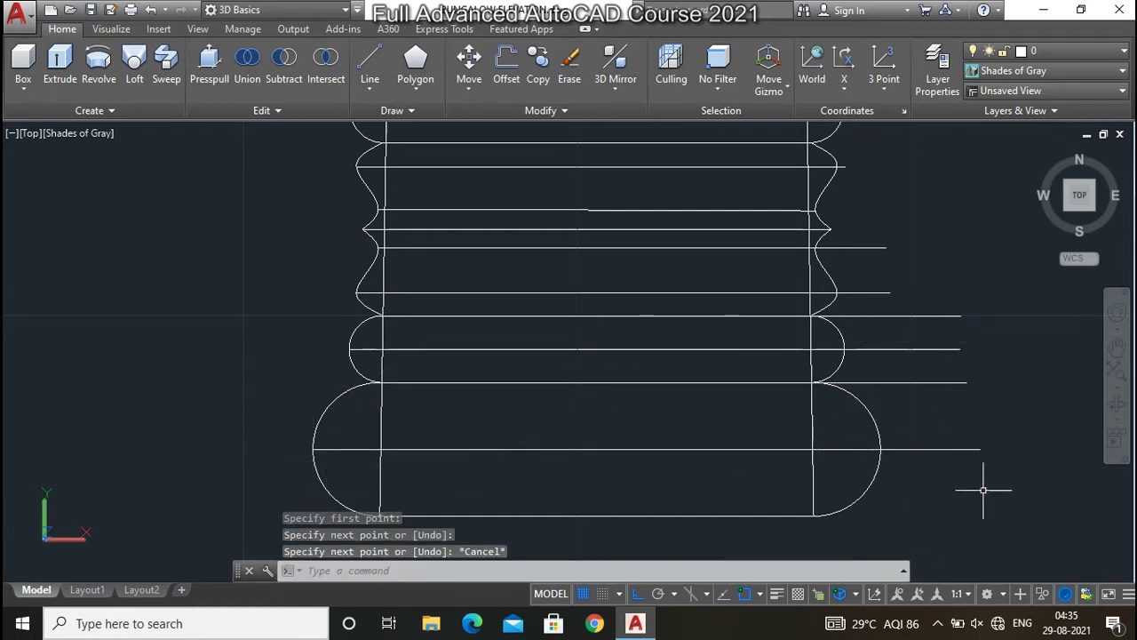
Trim the lines' overhanging right ends with a crossing window
type("tr")
key("Return")
key("Return")
left_click(993, 465)
left_click(932, 240)
left_click(930, 324)
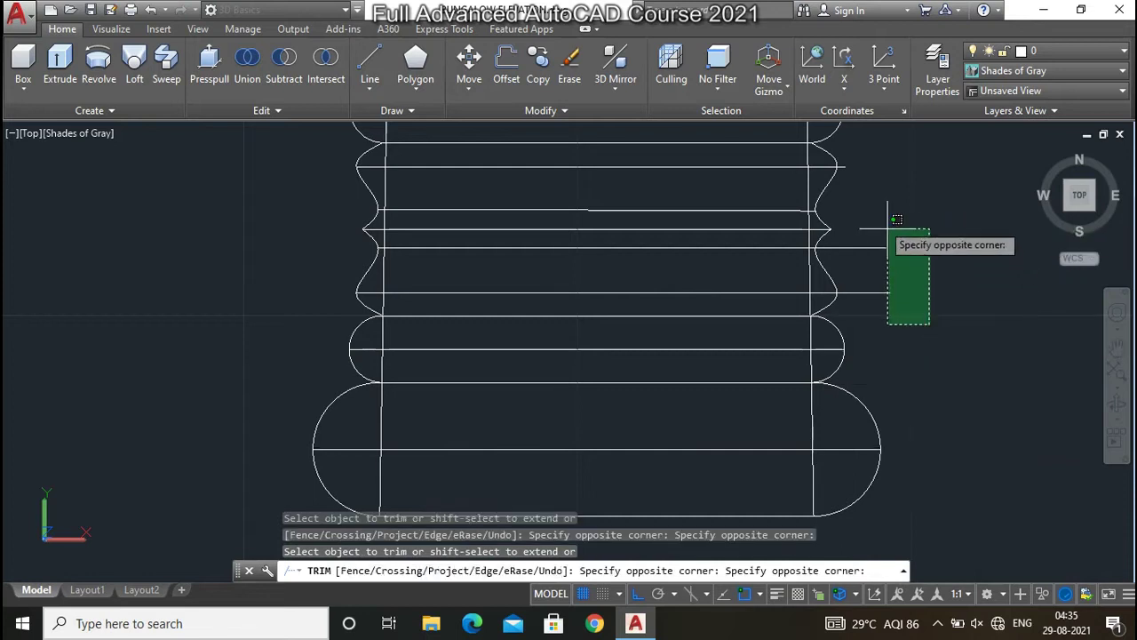
left_click(888, 229)
left_click(845, 178)
left_click(819, 135)
scroll(728, 360, "down", 4)
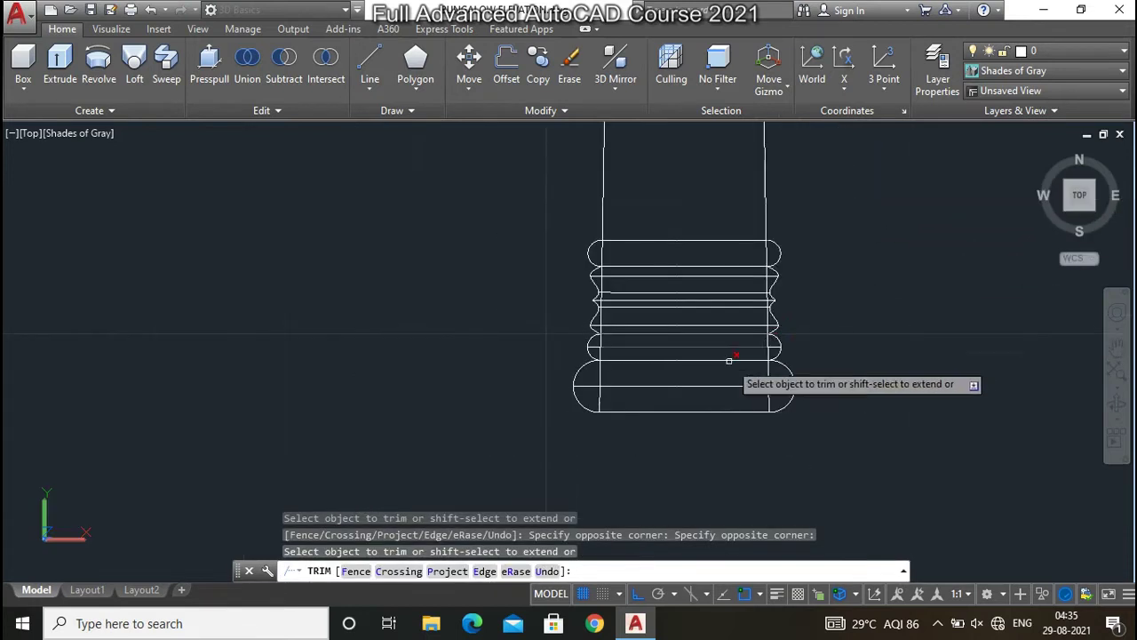
key("Escape")
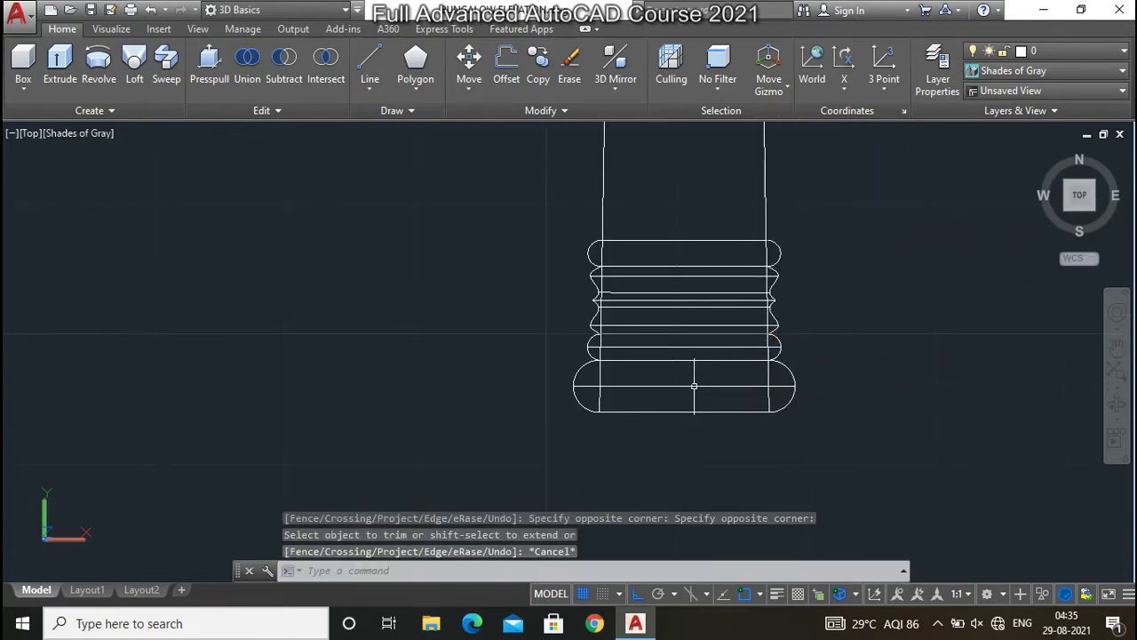
scroll(694, 385, "up", 2)
scroll(622, 399, "up", 2)
left_click(508, 436)
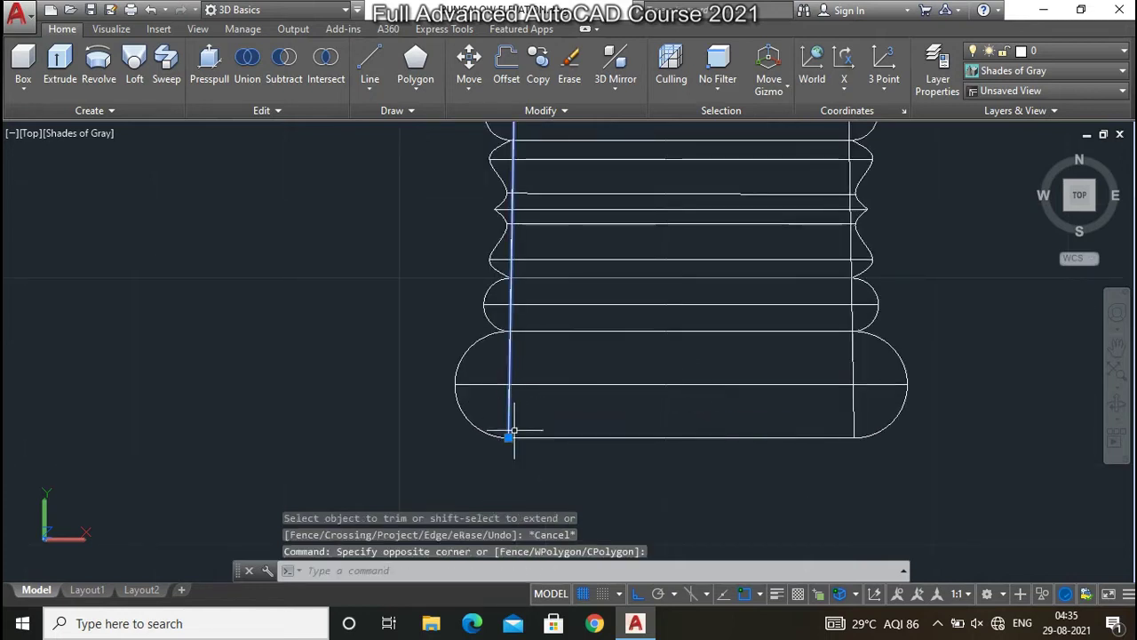
scroll(514, 431, "down", 3)
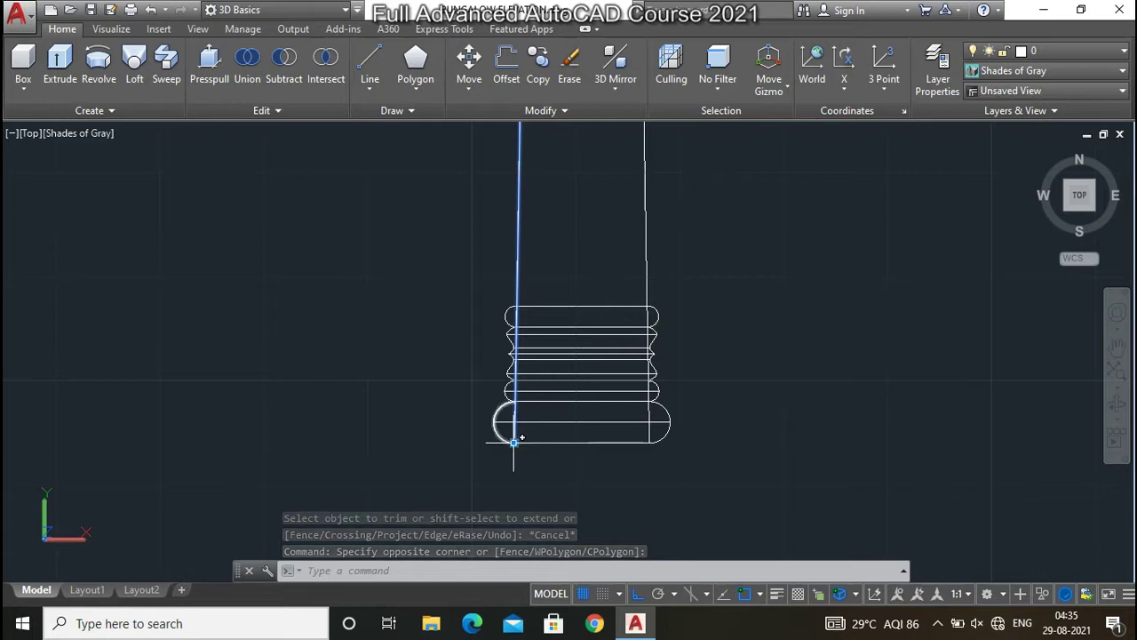
Try grabbing the lower ends of the left and right shaft lines, then cancel
left_click(513, 441)
key("Escape")
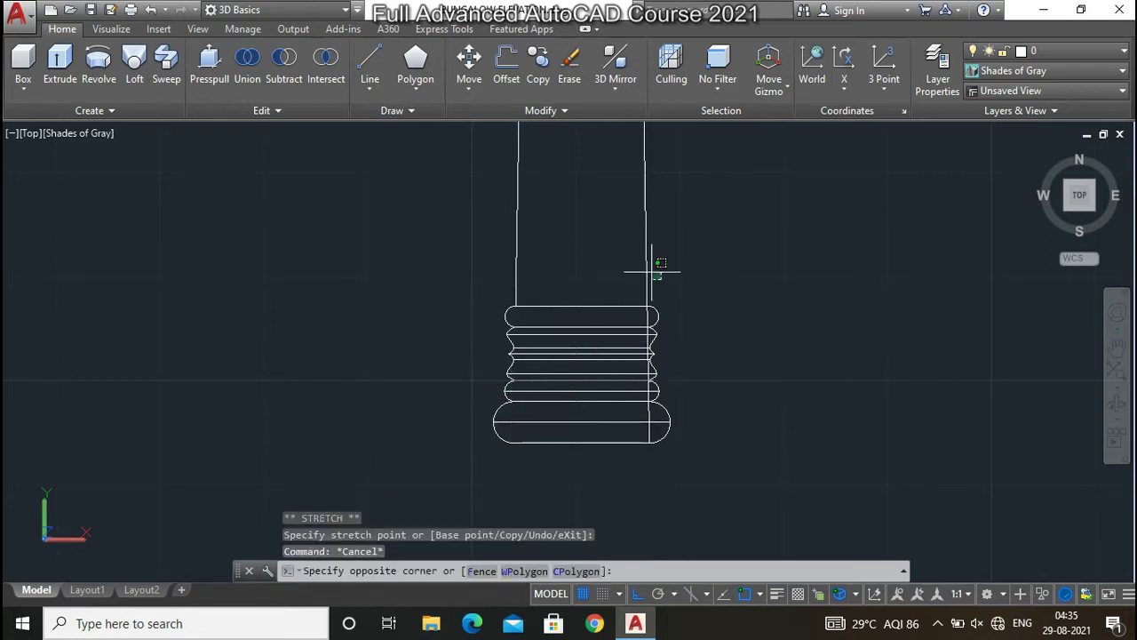
left_click(654, 402)
left_click(648, 442)
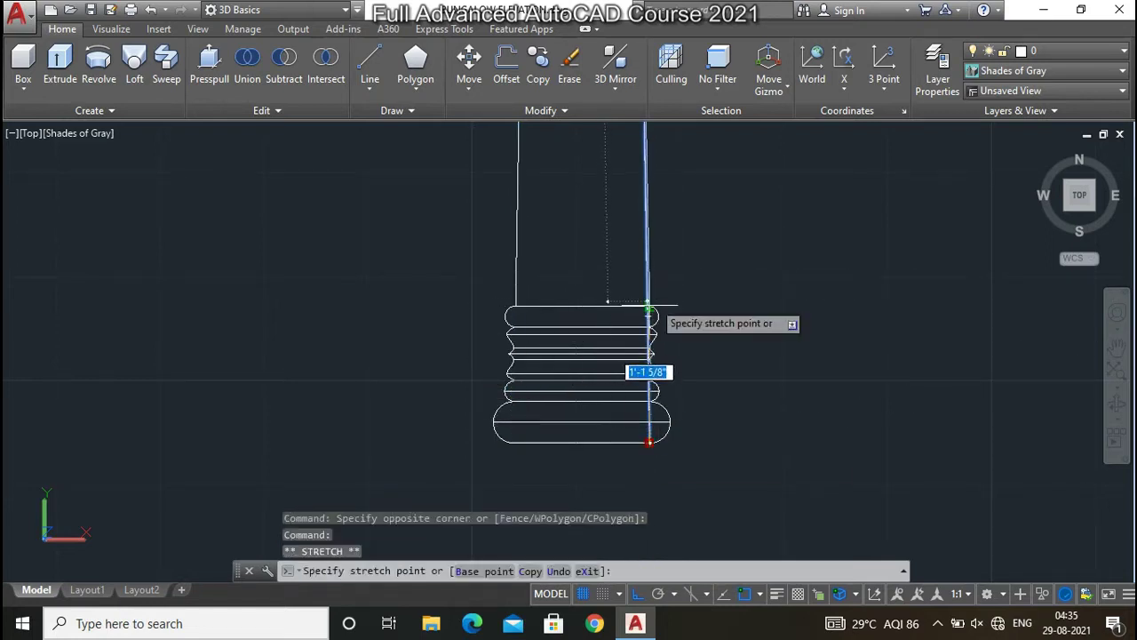
key("Escape")
scroll(618, 444, "down", 2)
scroll(648, 421, "down", 1)
scroll(569, 406, "down", 3)
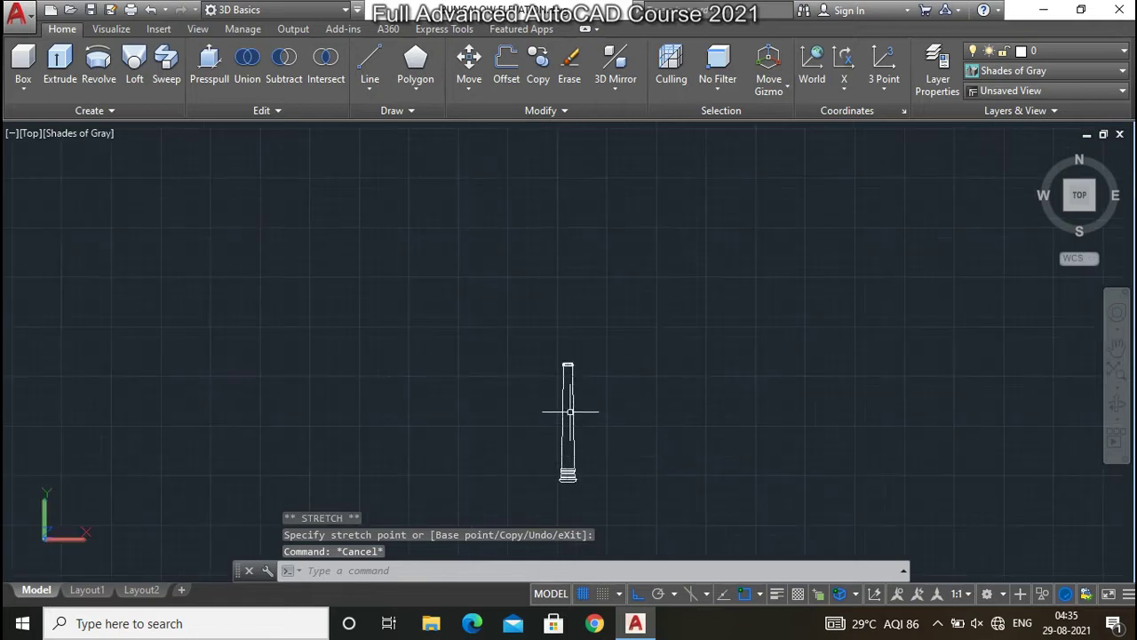
scroll(582, 369, "up", 3)
scroll(576, 391, "up", 2)
Stretch both shaft lines' top ends down to the bottoms of the lower capital circles
left_click(657, 466)
left_click(520, 469)
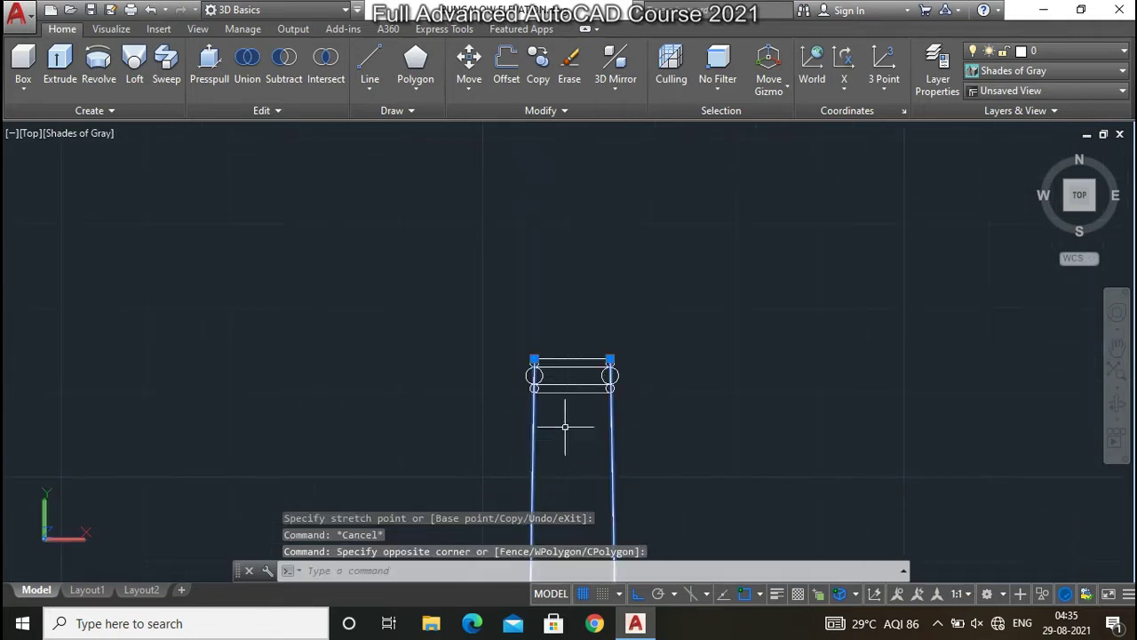
scroll(544, 393, "up", 3)
scroll(547, 389, "up", 3)
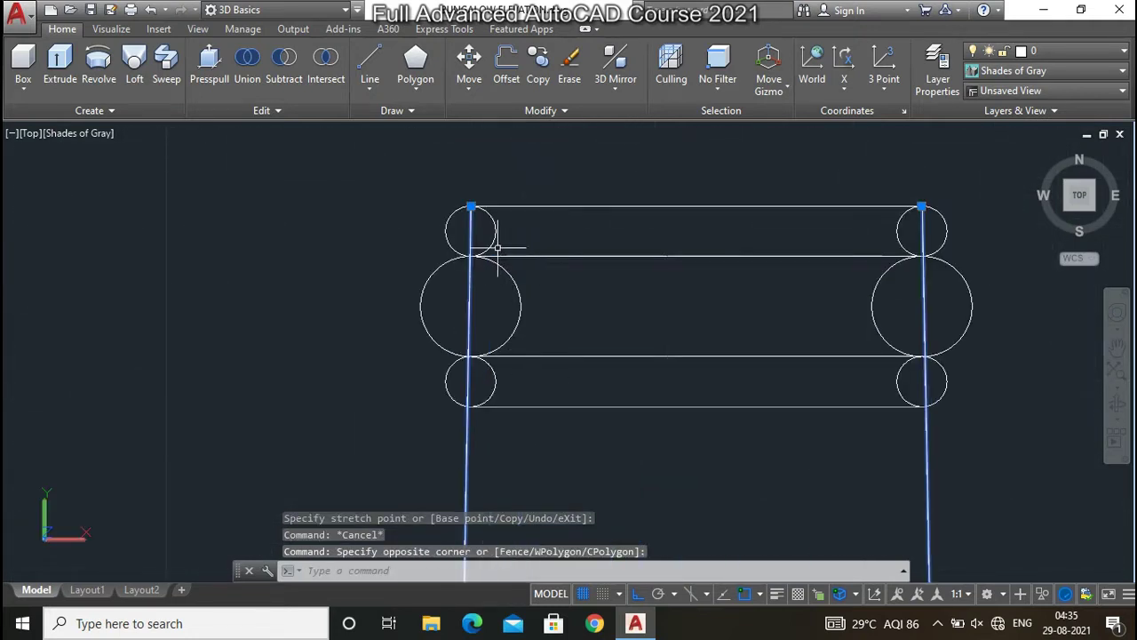
left_click(470, 205)
left_click(466, 406)
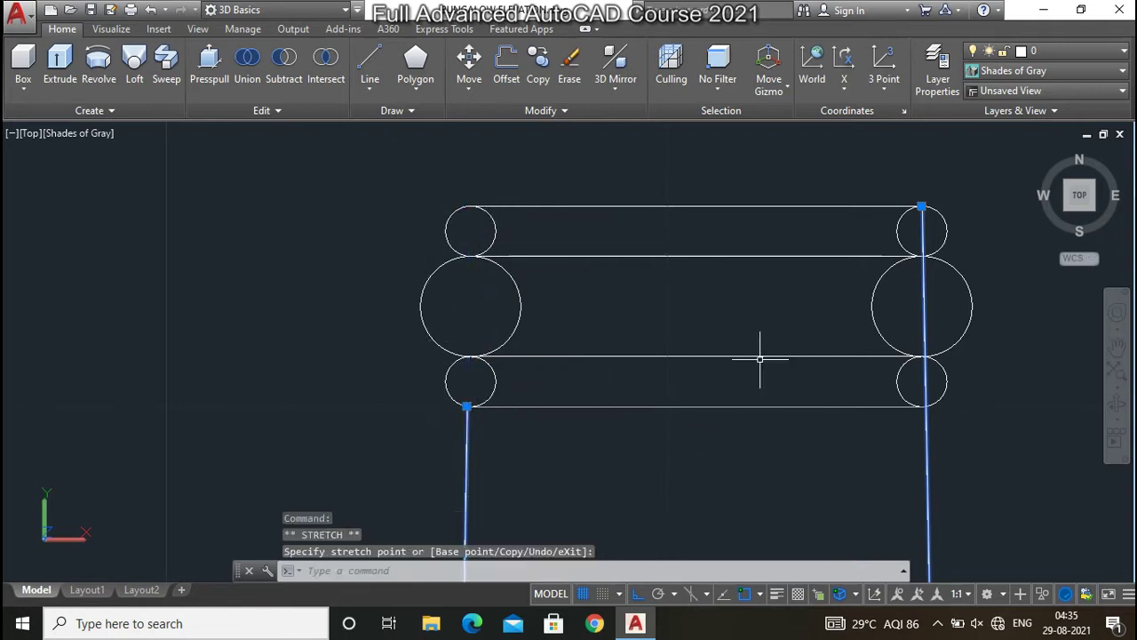
left_click(927, 406)
key("Escape")
Reselect the right shaft line to check its shortened top endpoint
left_click(965, 477)
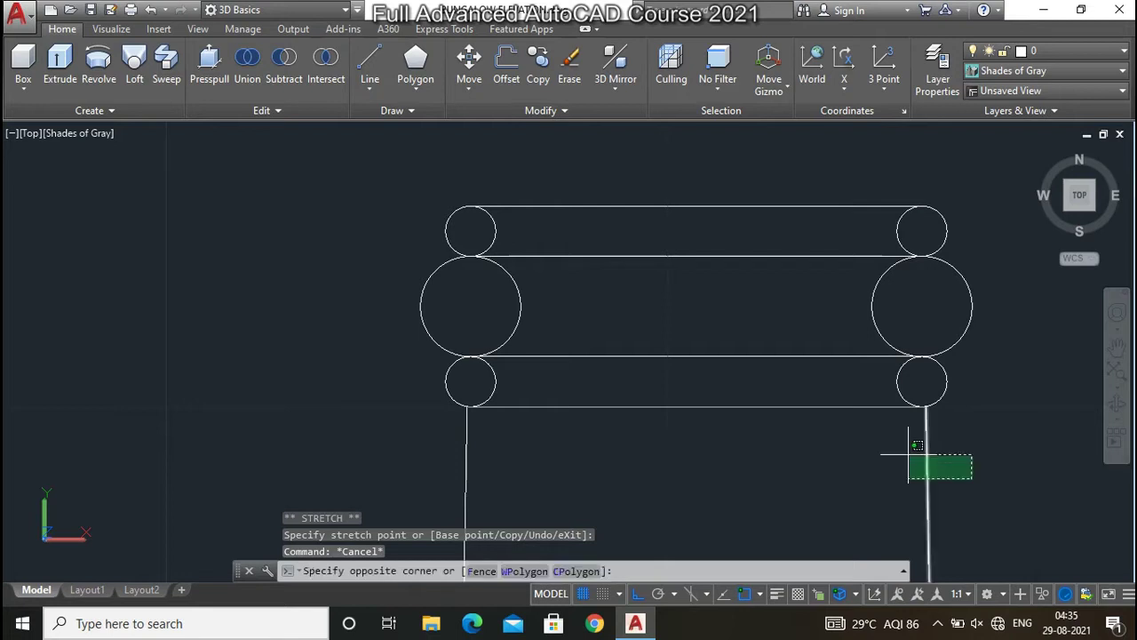
left_click(906, 449)
scroll(929, 413, "up", 3)
scroll(928, 413, "up", 3)
left_click(904, 372)
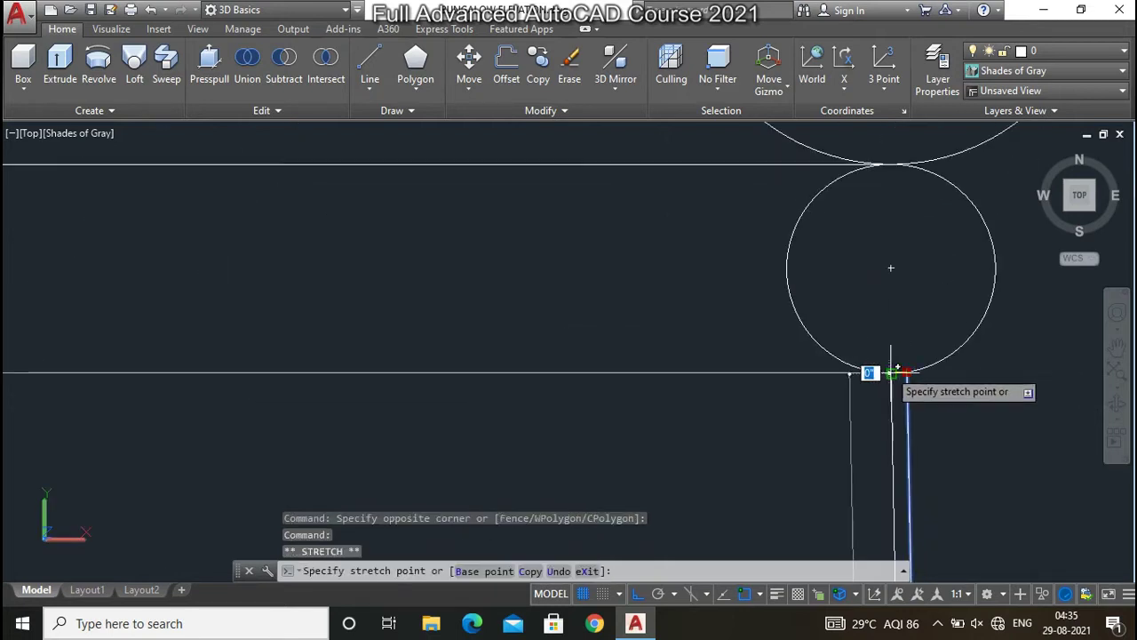
key("Escape")
scroll(762, 470, "down", 3)
scroll(628, 406, "down", 3)
scroll(633, 415, "up", 4)
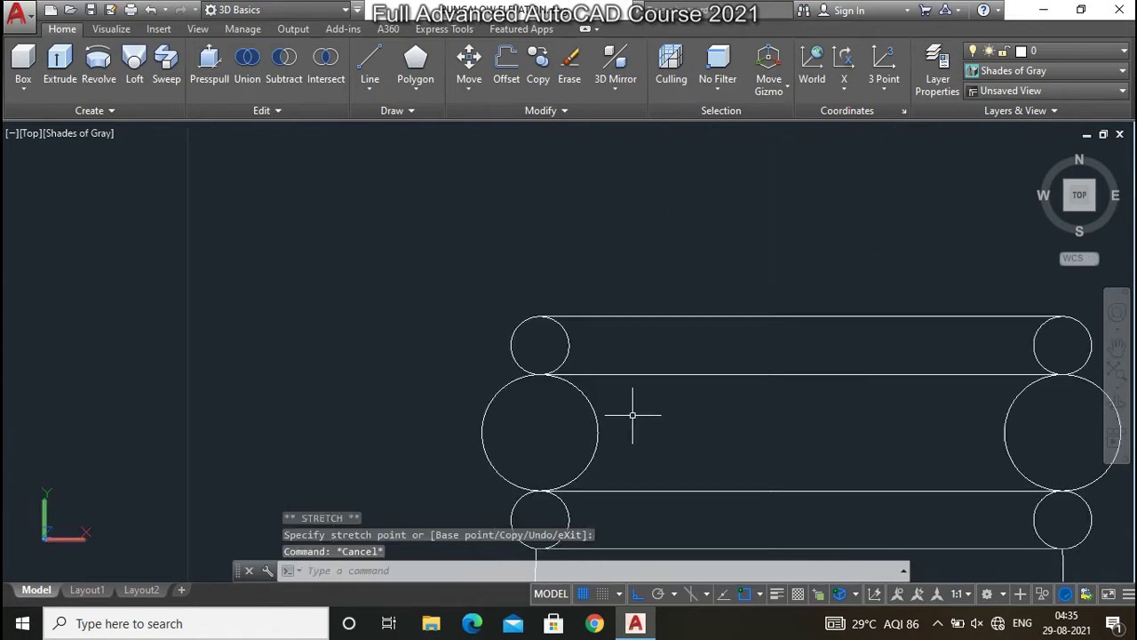
type("l")
key("Return")
Draw three horizontal lines edge to edge across the top, middle and bottom capital circle pairs
left_click(511, 345)
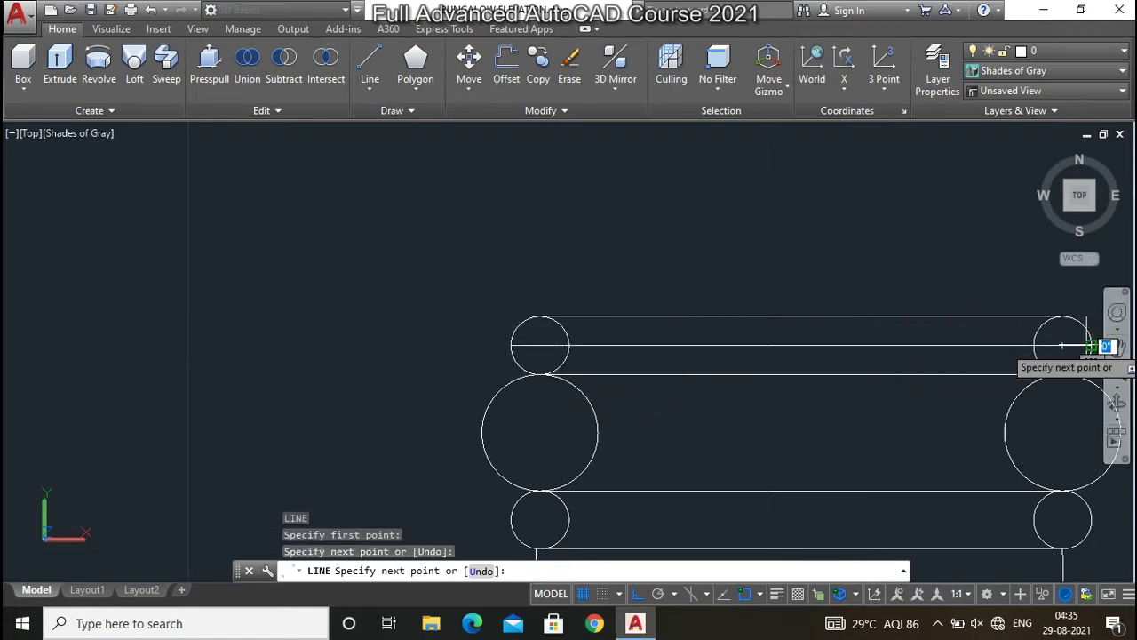
left_click(1091, 345)
key("Return")
key("Return")
left_click(483, 432)
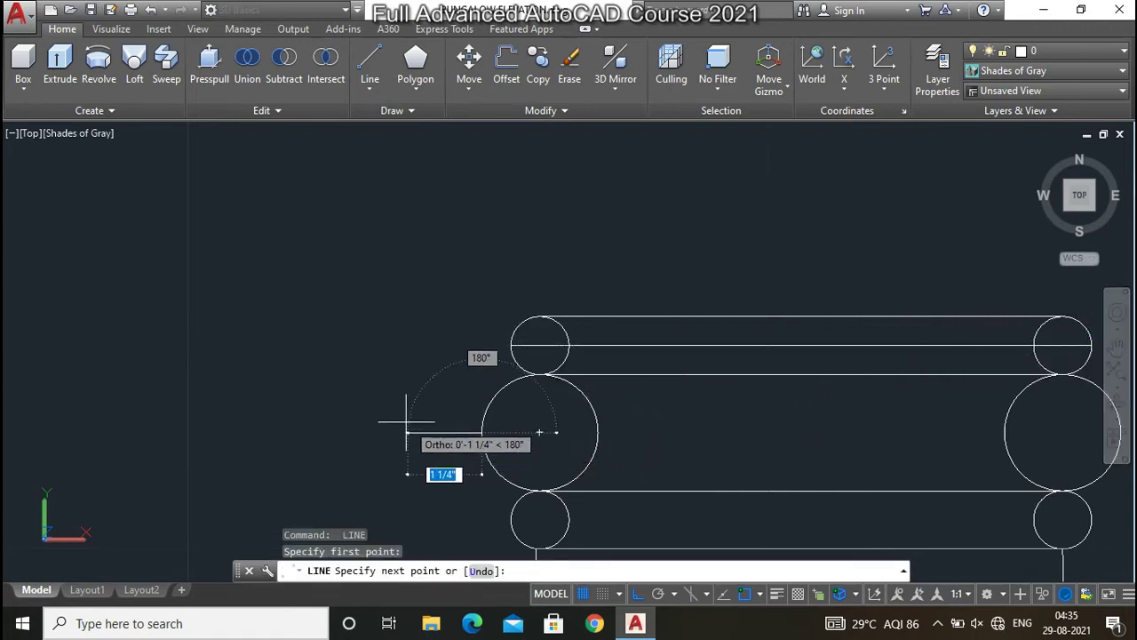
scroll(522, 439, "down", 1)
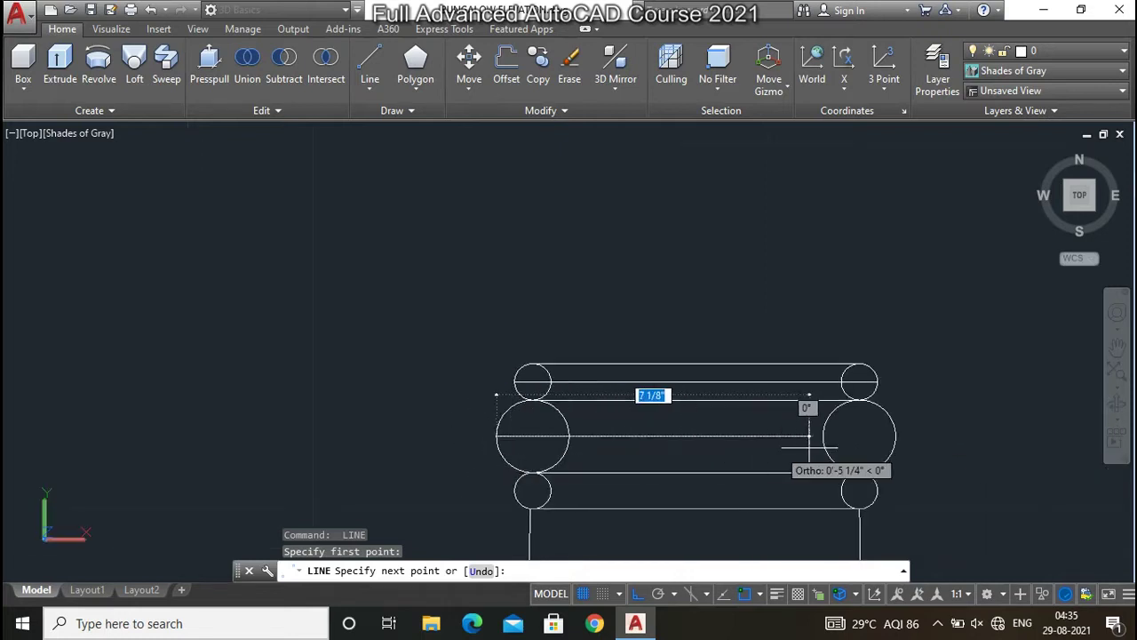
left_click(896, 436)
key("Return")
key("Return")
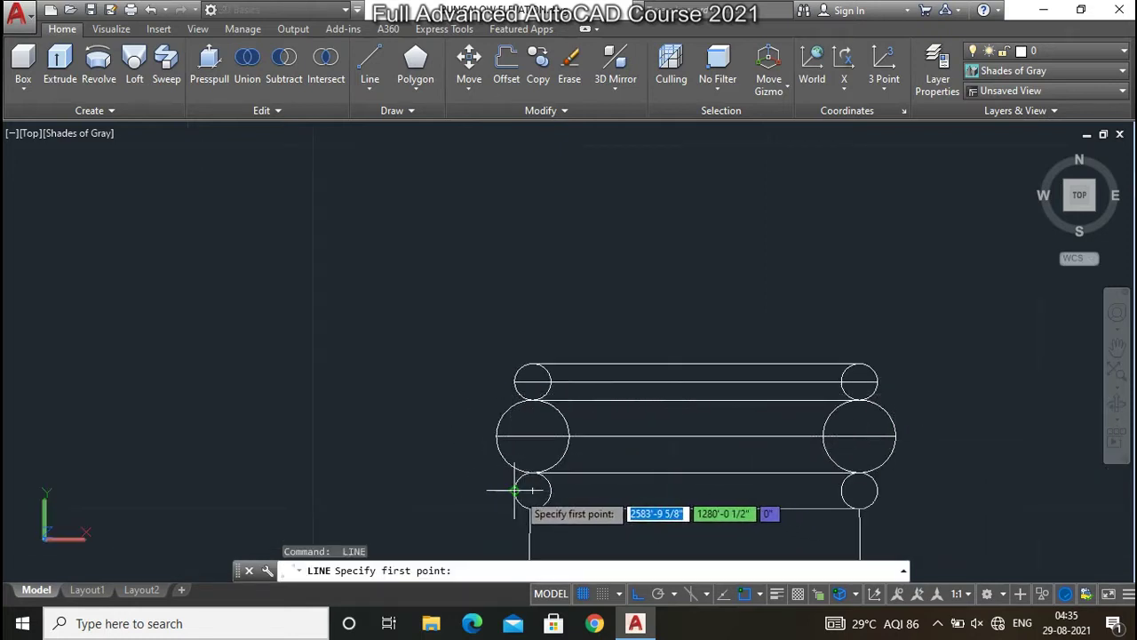
left_click(532, 490)
left_click(860, 490)
key("Escape")
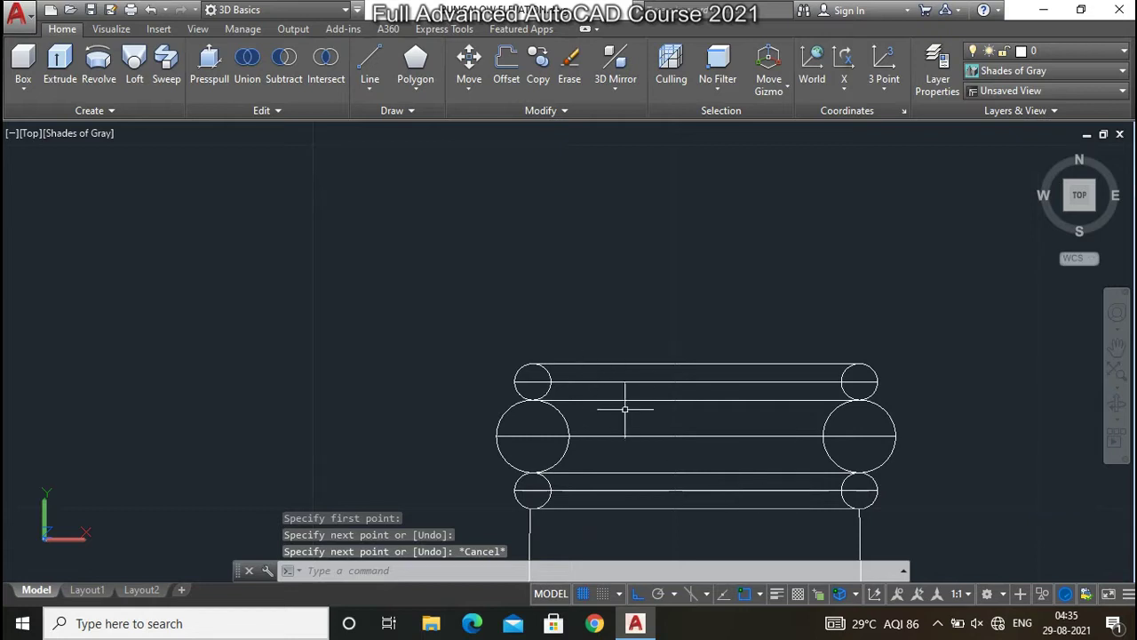
scroll(622, 475, "up", 1)
scroll(613, 462, "up", 2)
Trim the inner arcs of the left capital circles: top small, large and bottom small
key("Return")
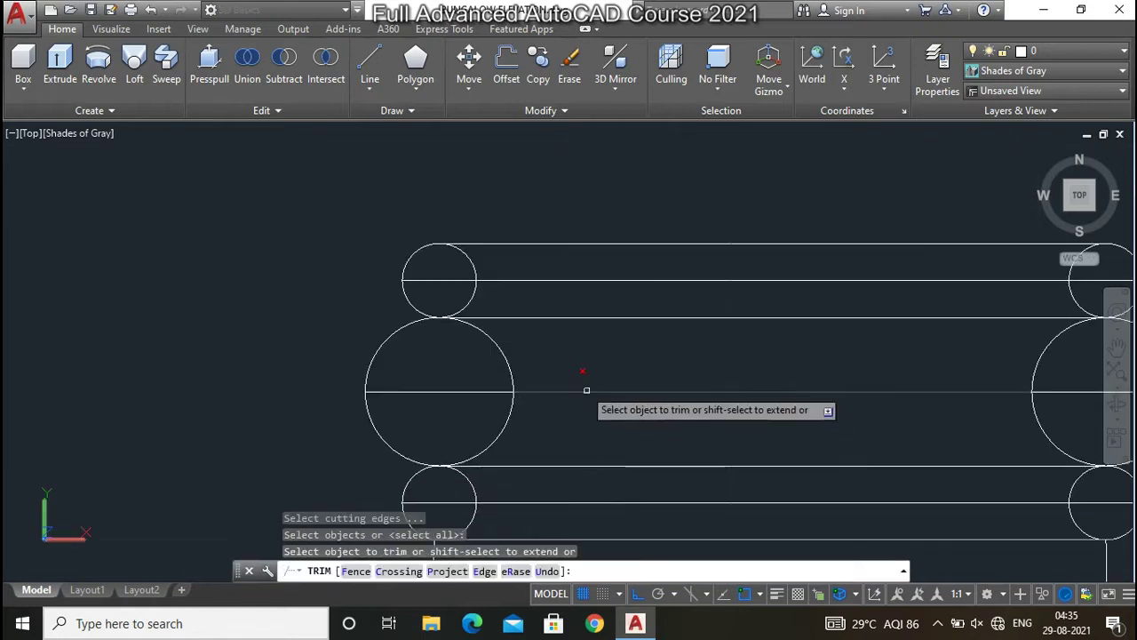
left_click(489, 307)
left_click(482, 264)
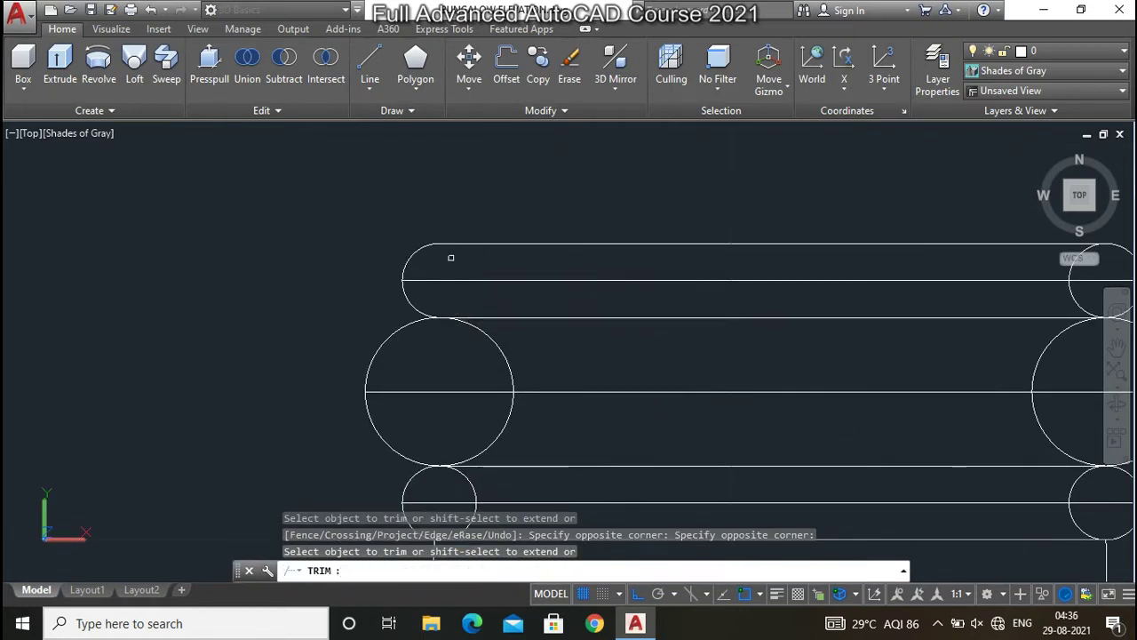
left_click(526, 381)
left_click(483, 355)
left_click(472, 483)
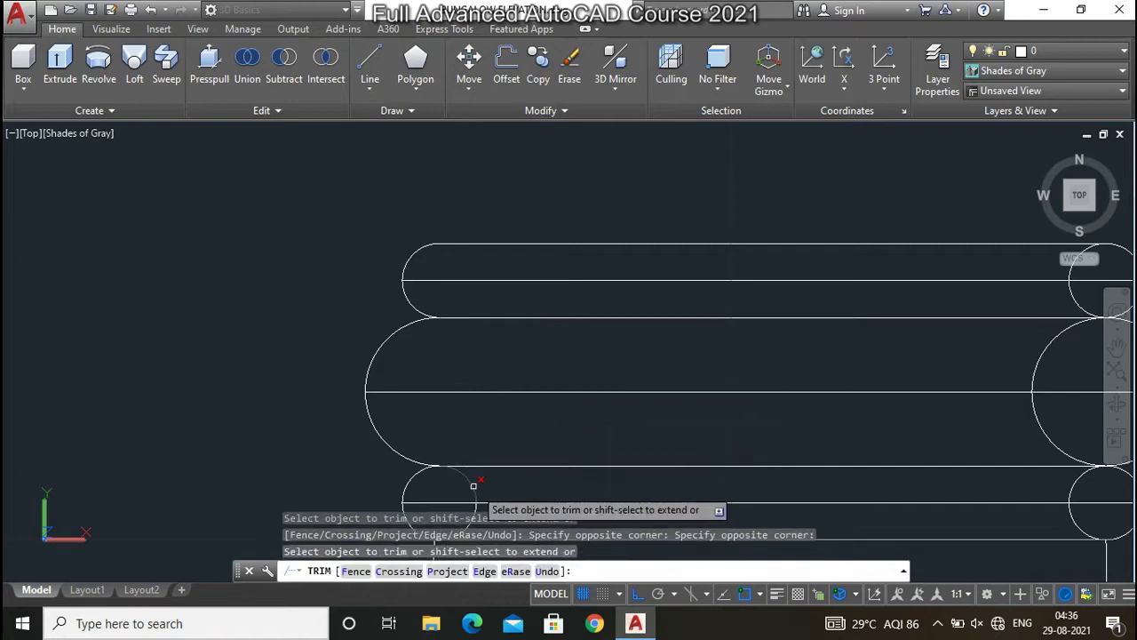
scroll(373, 338, "down", 2)
left_click(411, 416)
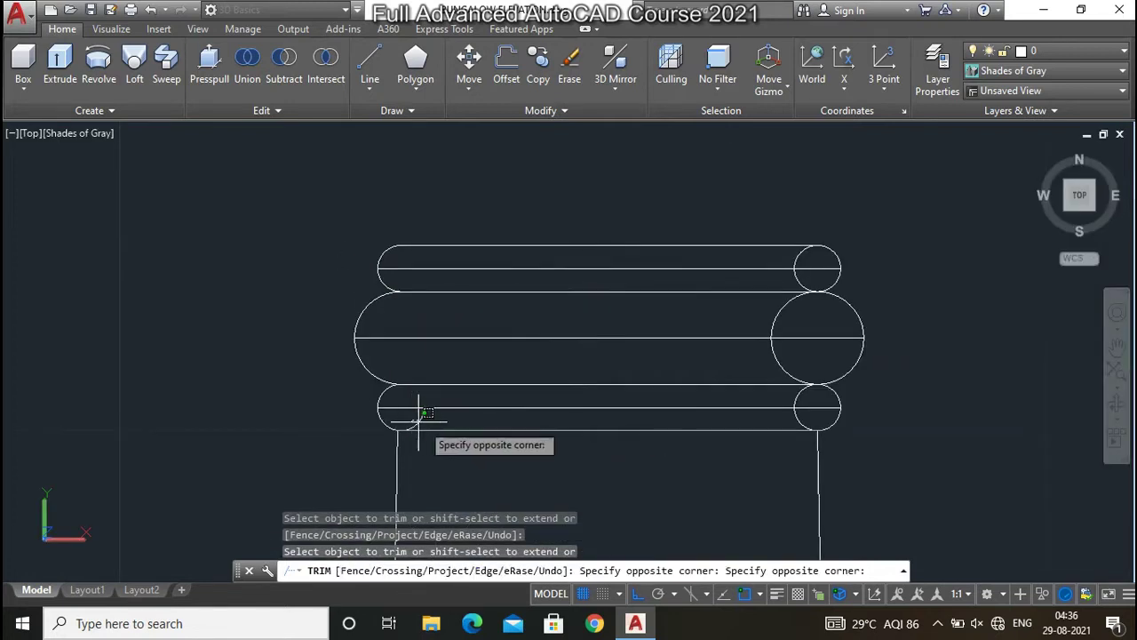
left_click(426, 430)
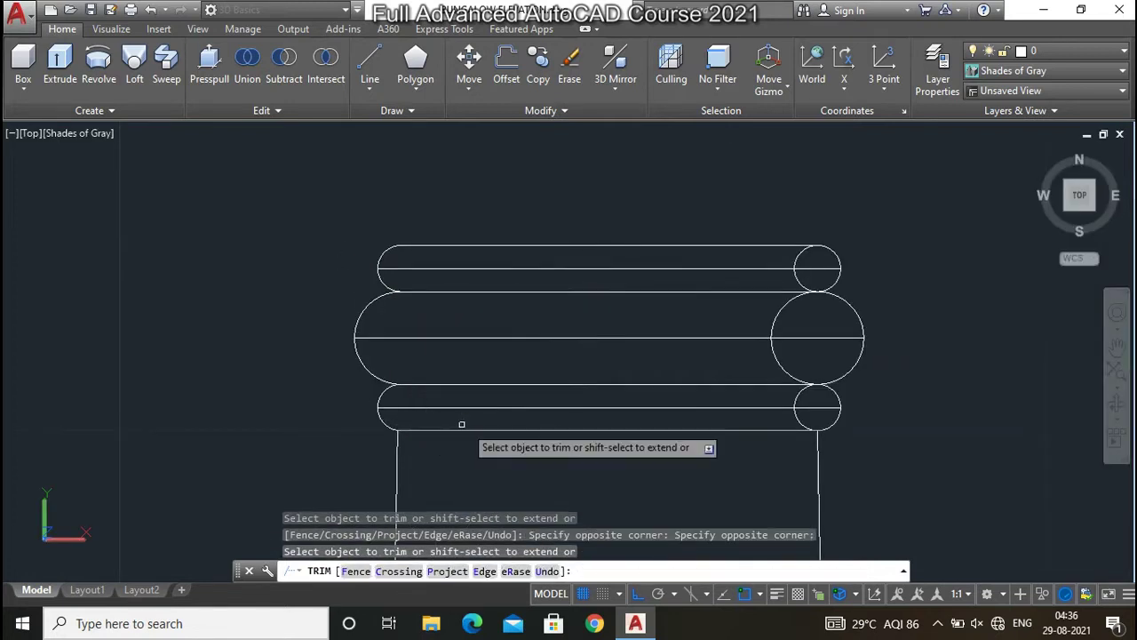
Trim the inner arcs of the right capital circles: bottom small, large and top small
left_click(800, 396)
left_click(793, 368)
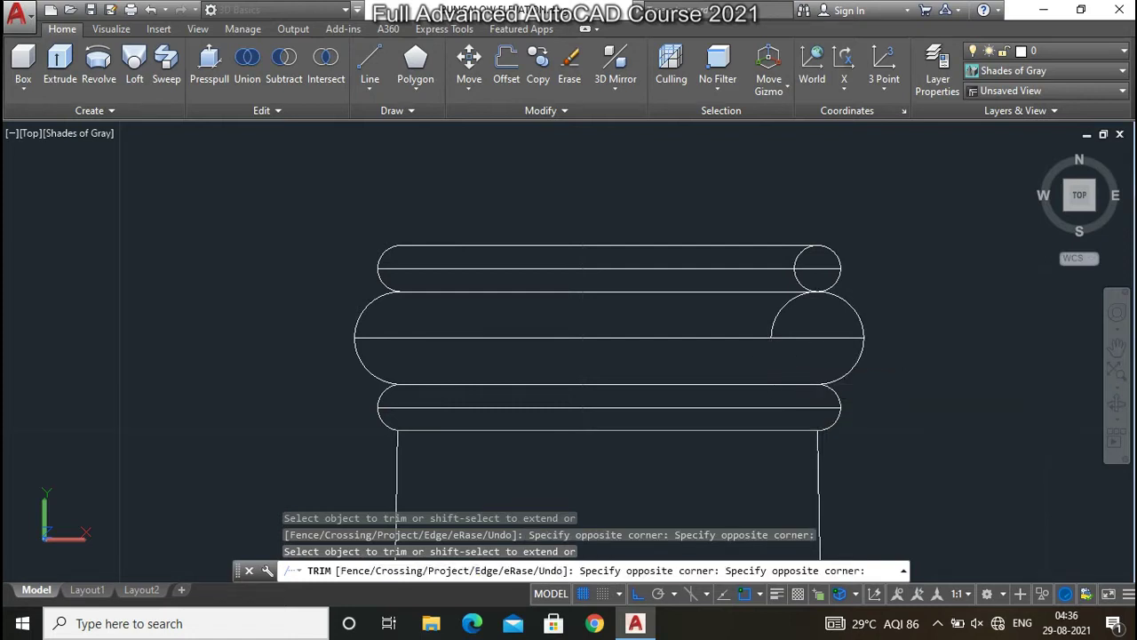
left_click(799, 284)
left_click(813, 293)
left_click(812, 269)
left_click(808, 259)
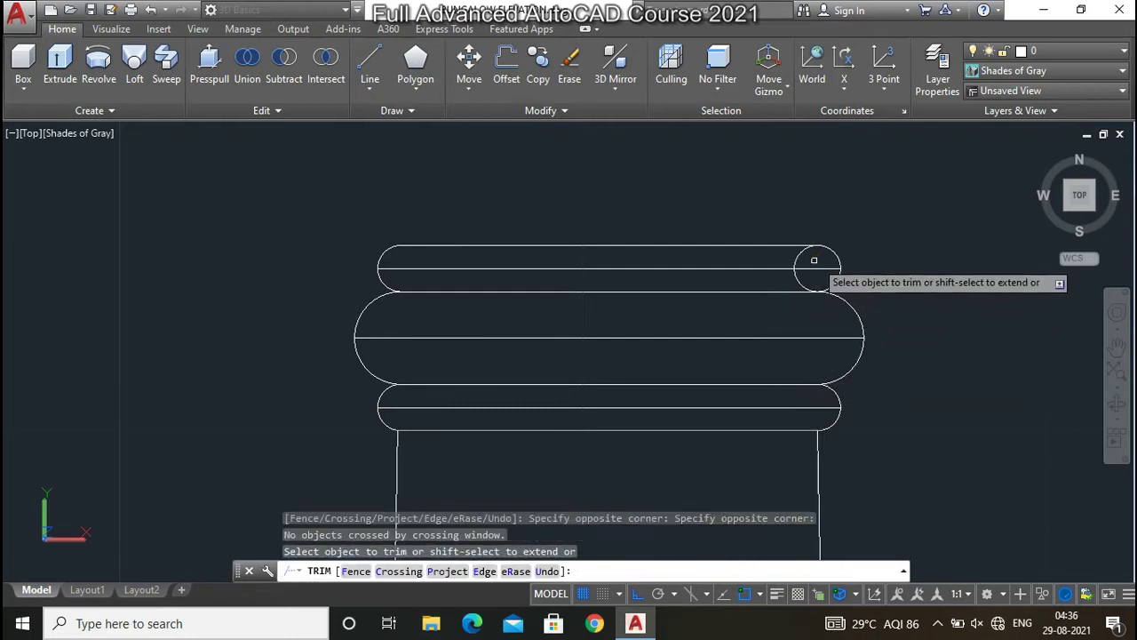
left_click(800, 254)
left_click(801, 270)
key("Escape")
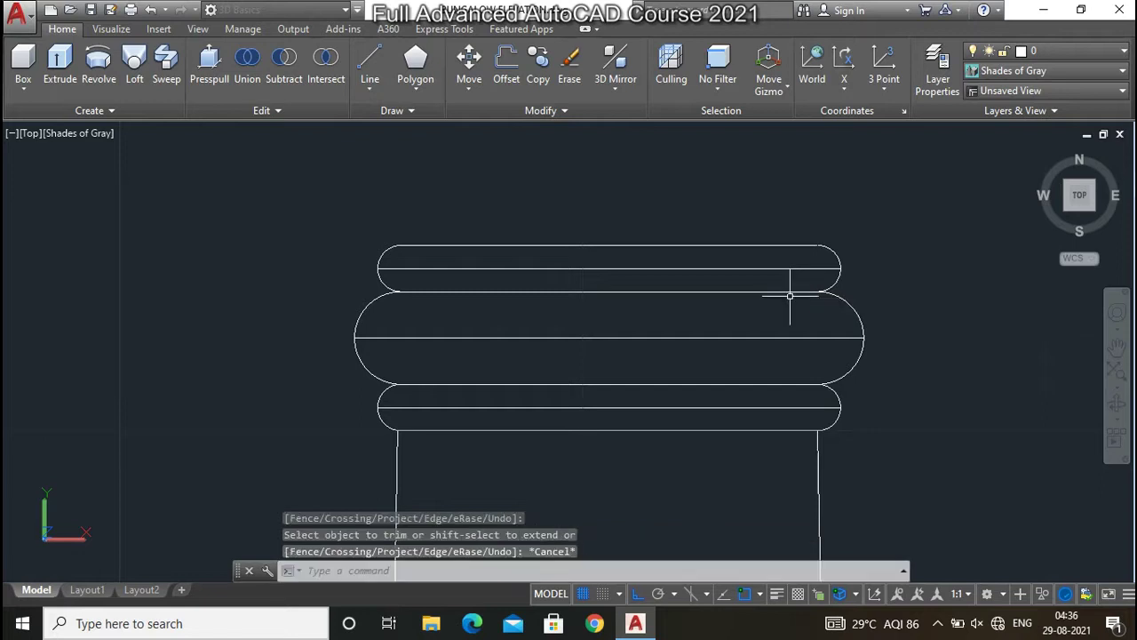
scroll(501, 309, "down", 3)
scroll(516, 285, "down", 2)
scroll(537, 262, "down", 1)
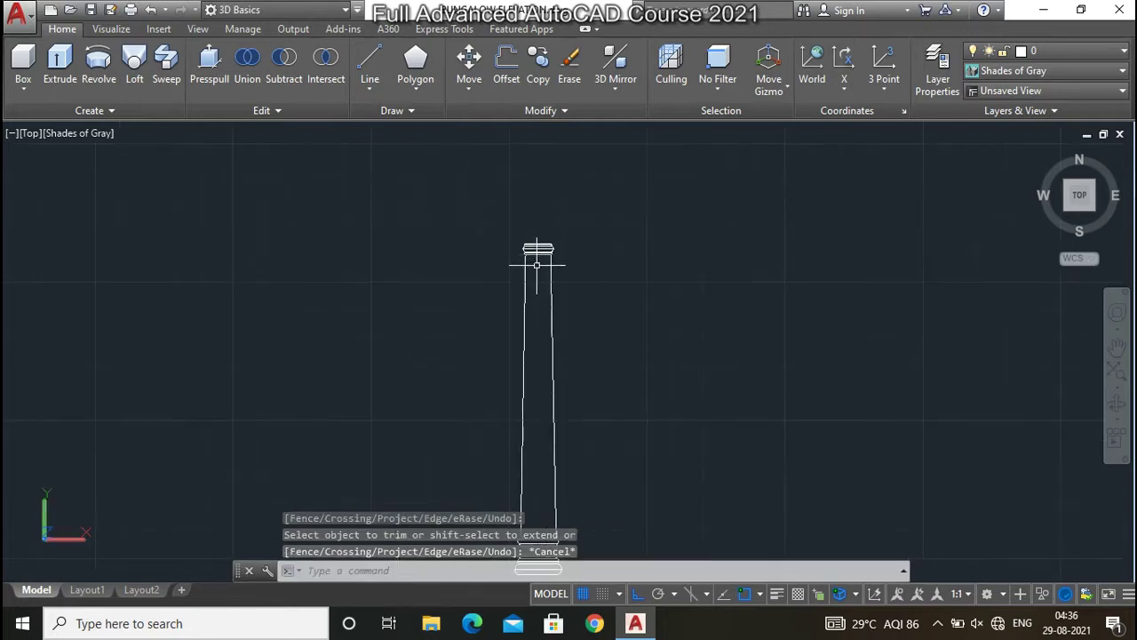
scroll(550, 254, "down", 1)
scroll(540, 293, "up", 3)
scroll(530, 343, "up", 4)
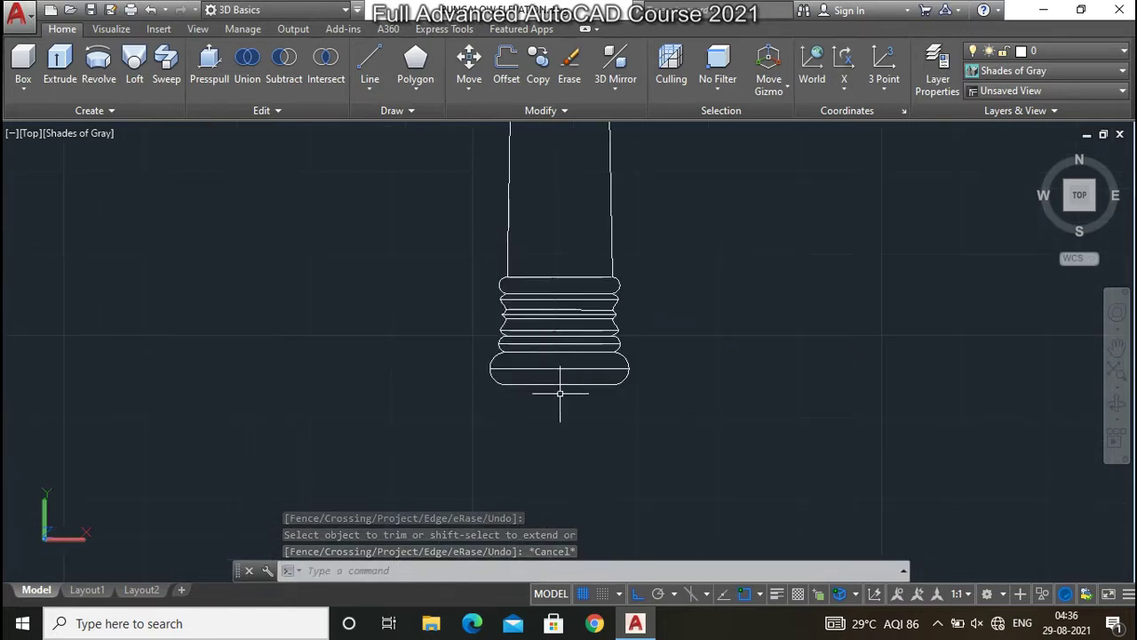
scroll(560, 393, "down", 2)
scroll(591, 466, "down", 4)
scroll(585, 464, "up", 2)
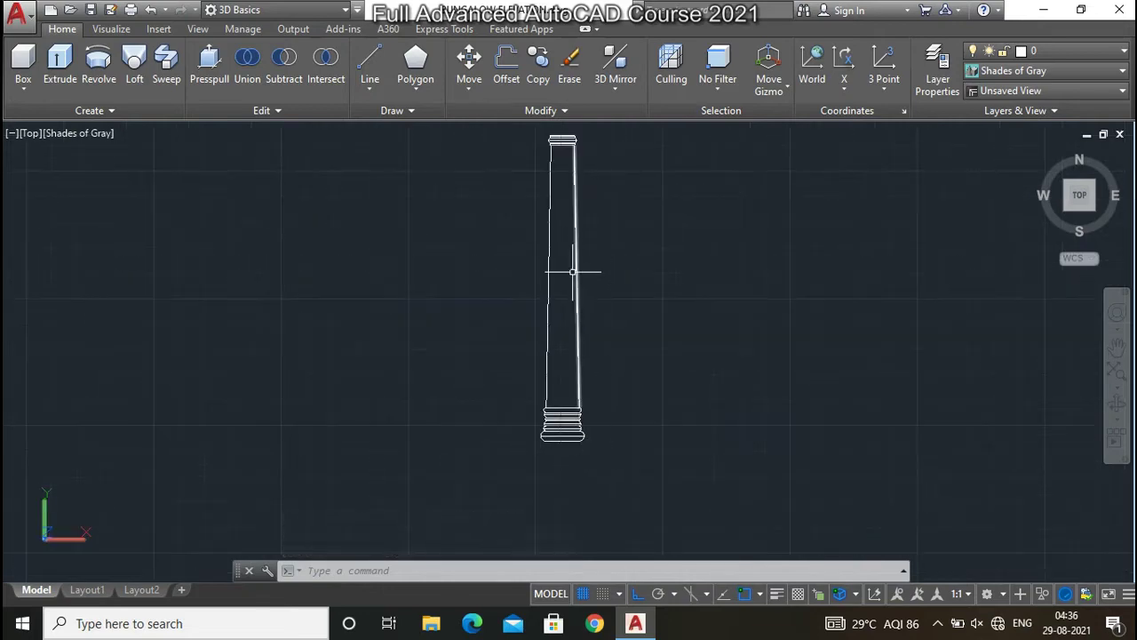
scroll(573, 272, "up", 2)
scroll(560, 304, "up", 1)
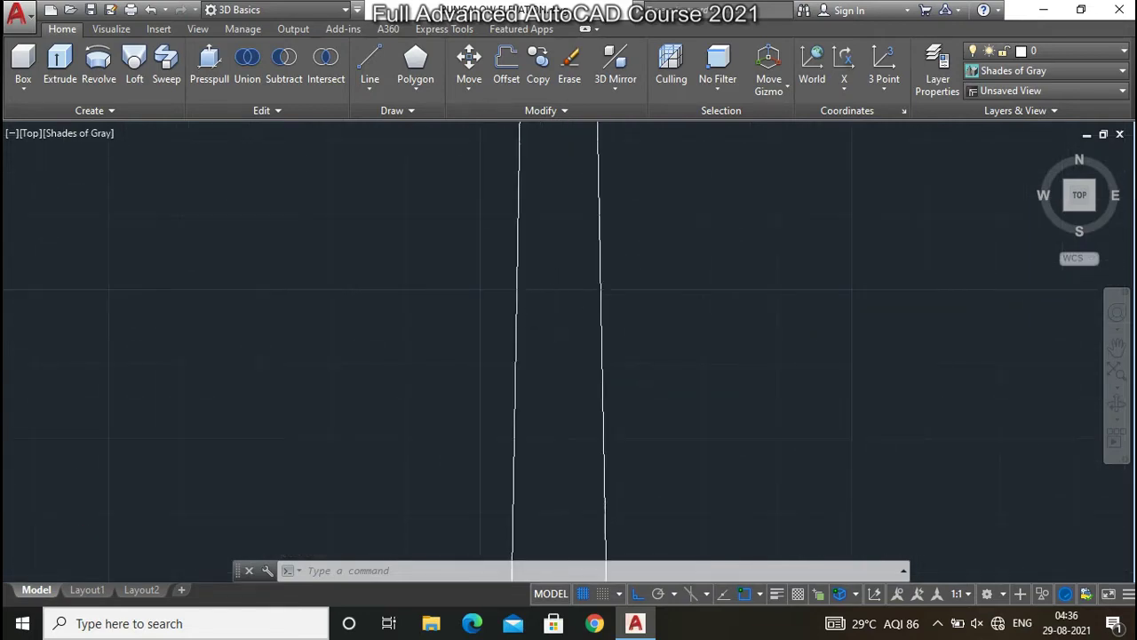
scroll(553, 322, "down", 1)
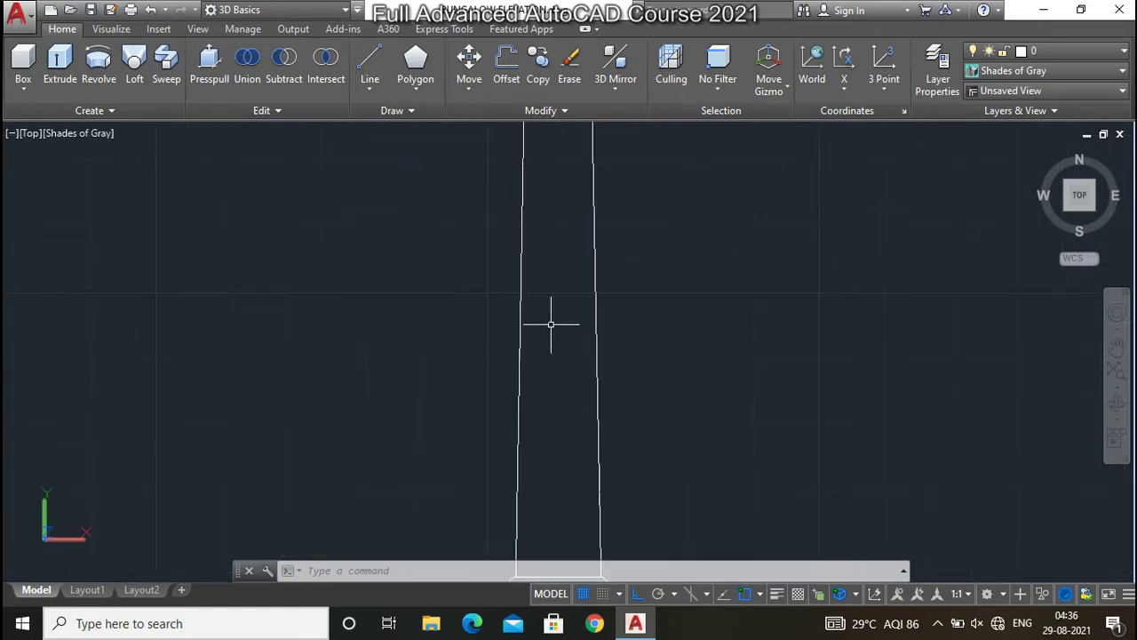
scroll(533, 371, "down", 2)
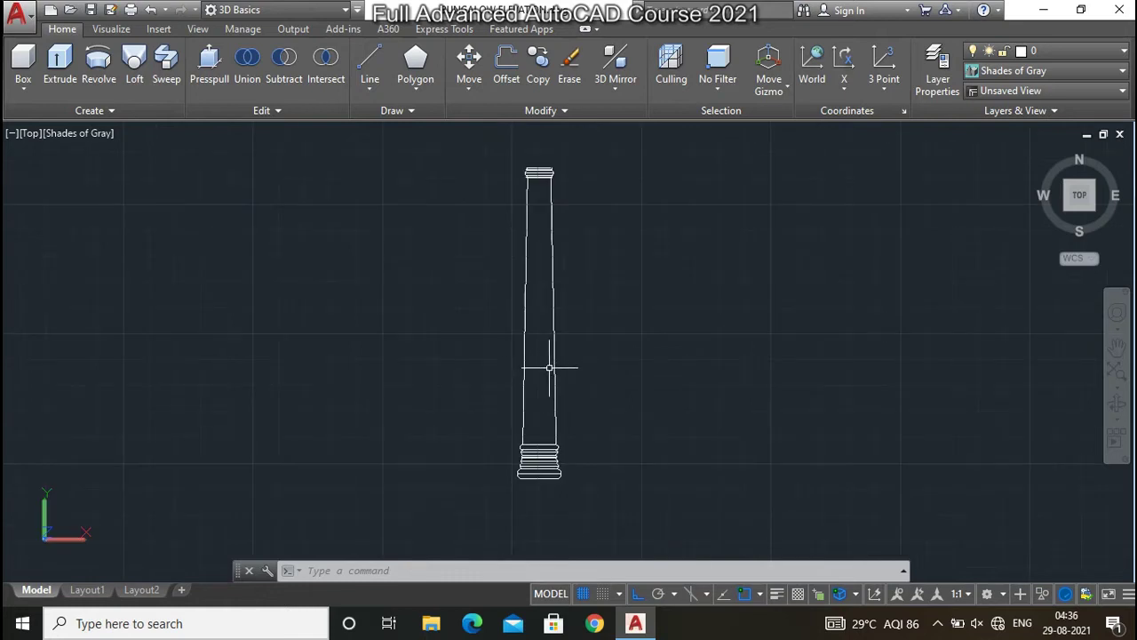
scroll(537, 315, "down", 4)
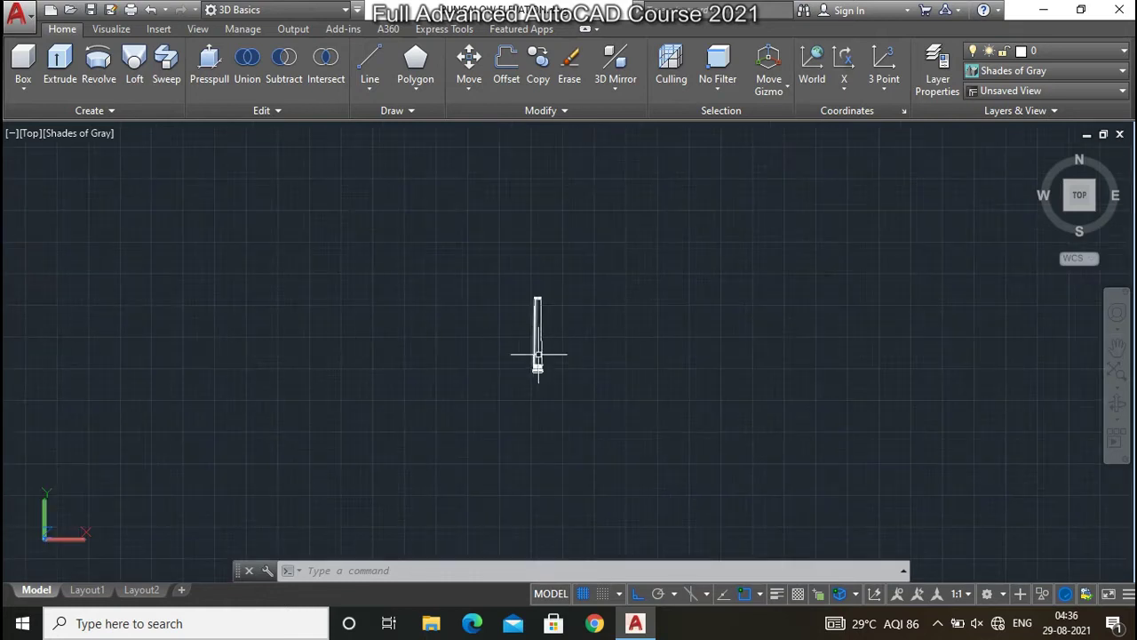
scroll(538, 358, "up", 1)
scroll(549, 299, "up", 1)
scroll(525, 333, "up", 5)
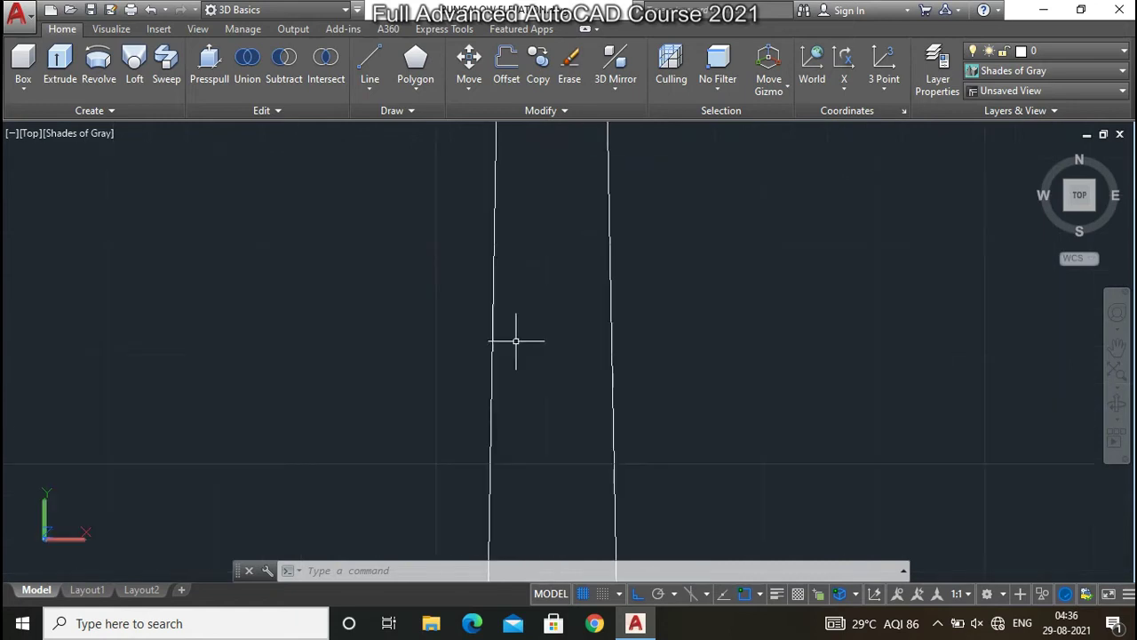
Draw a 0.5-radius circle centred on the column's left edge
type("c")
key("Return")
scroll(514, 341, "down", 6)
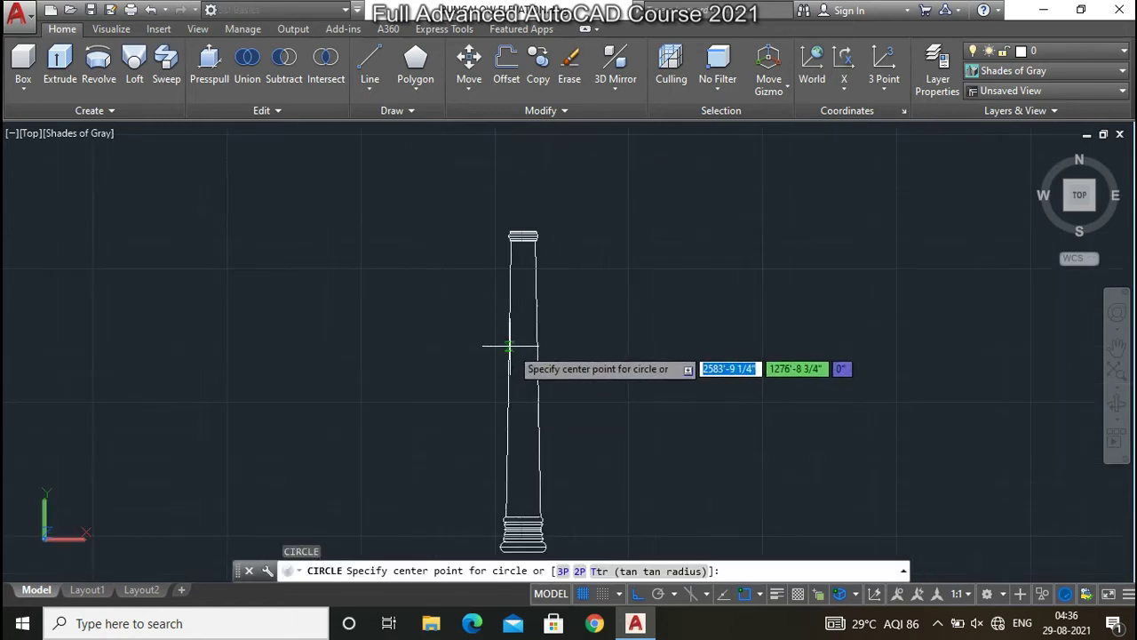
left_click(509, 364)
scroll(509, 364, "up", 5)
type("0.5\"")
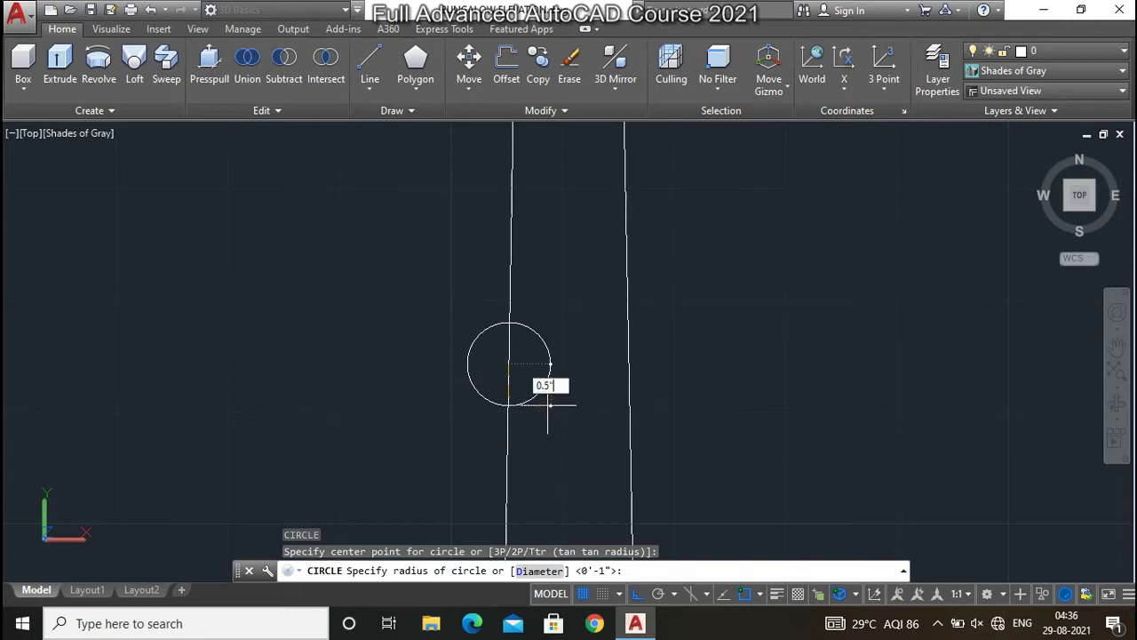
key("Return")
Enlarge the small circle to radius 1 using its grip
scroll(517, 356, "up", 4)
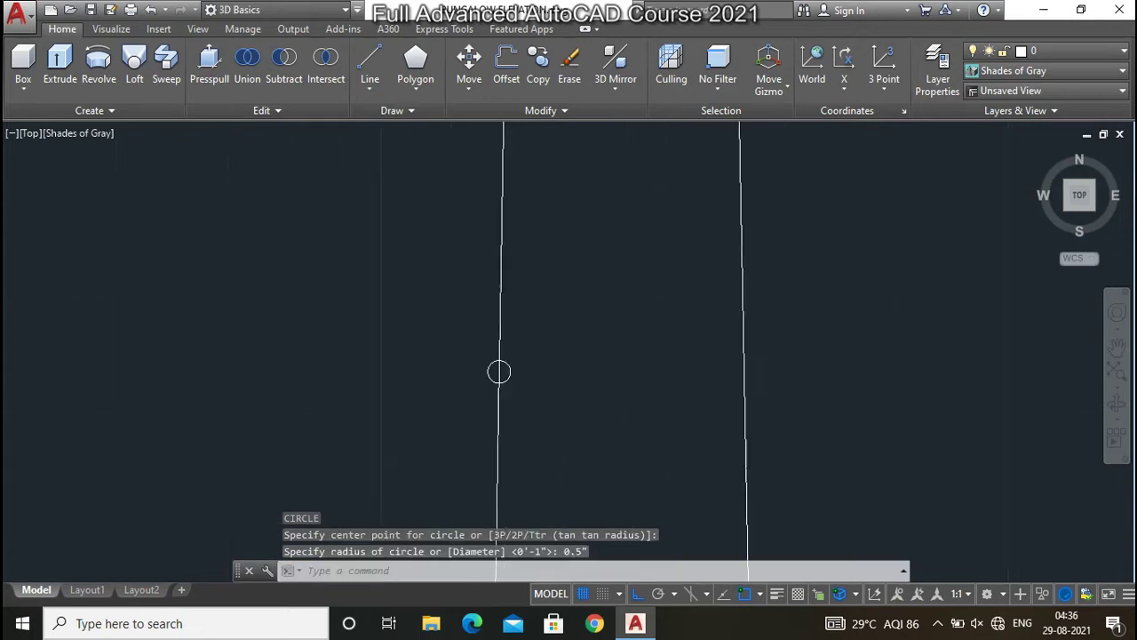
left_click(511, 404)
left_click(498, 397)
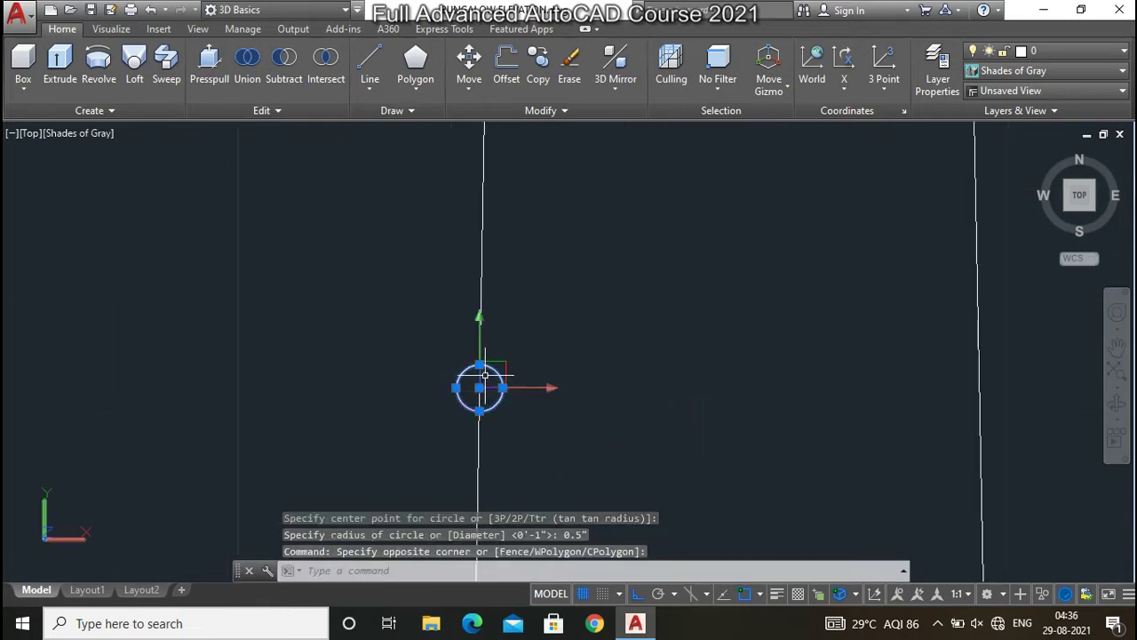
left_click(503, 387)
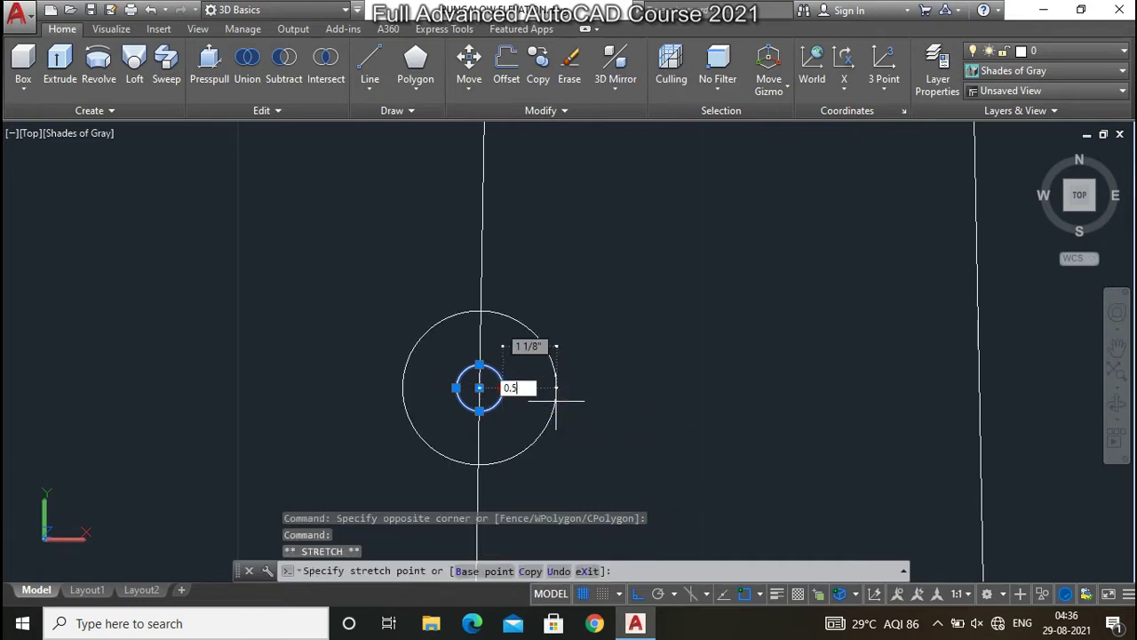
type("1")
key("Return")
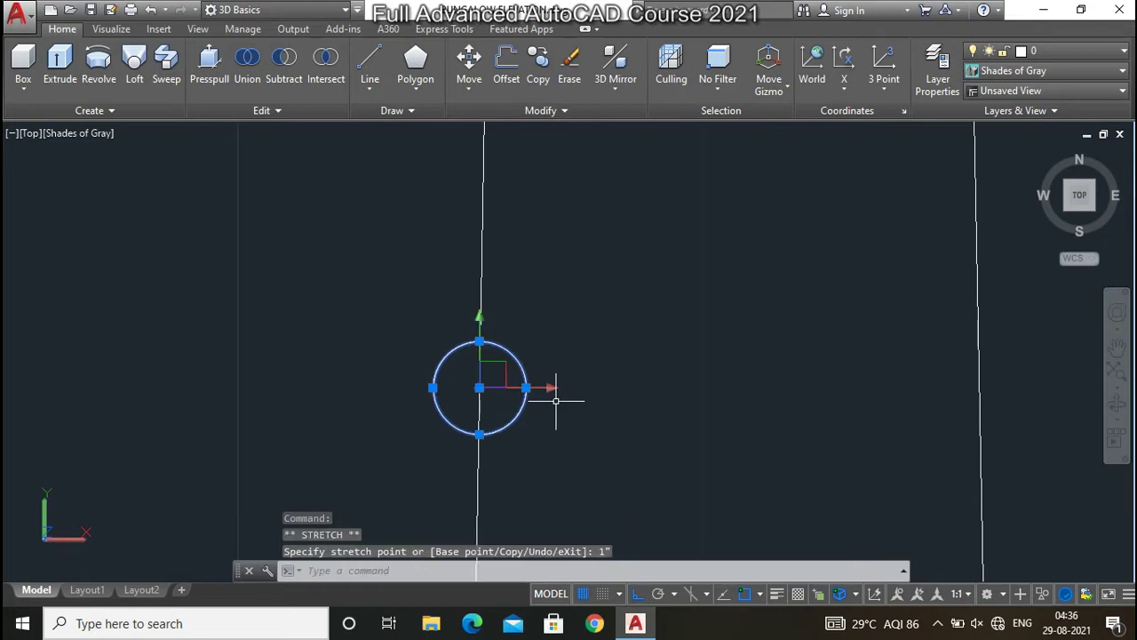
key("Escape")
scroll(533, 343, "down", 4)
scroll(543, 366, "up", 5)
left_click(543, 366)
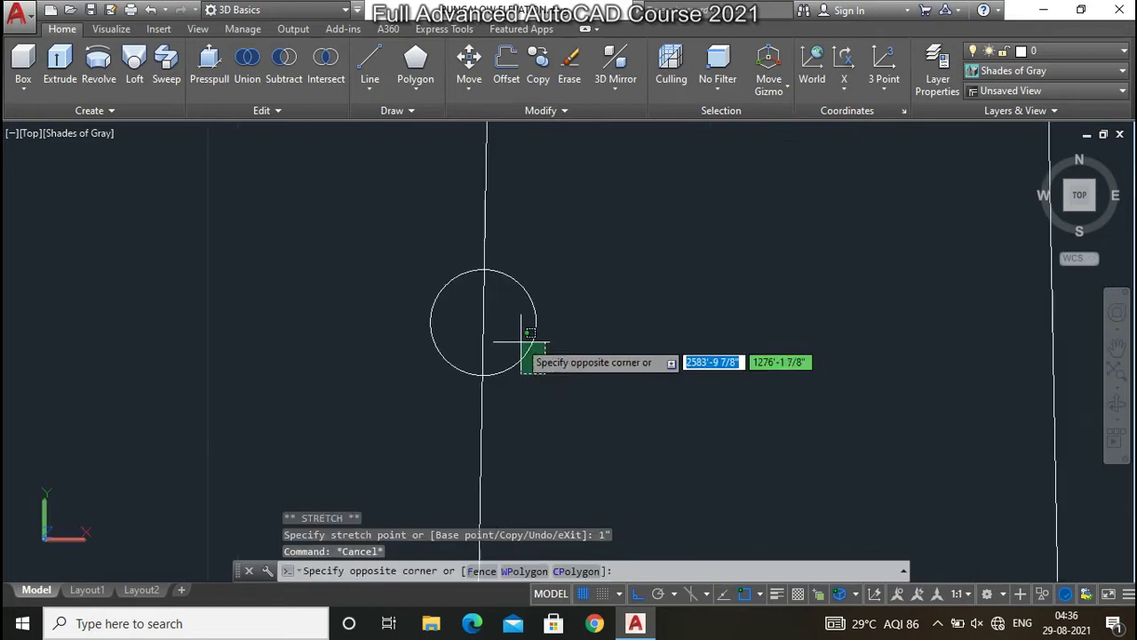
key("Escape")
Add a 1.5-radius circle centred at the small circle's bottom point and select it
key("Return")
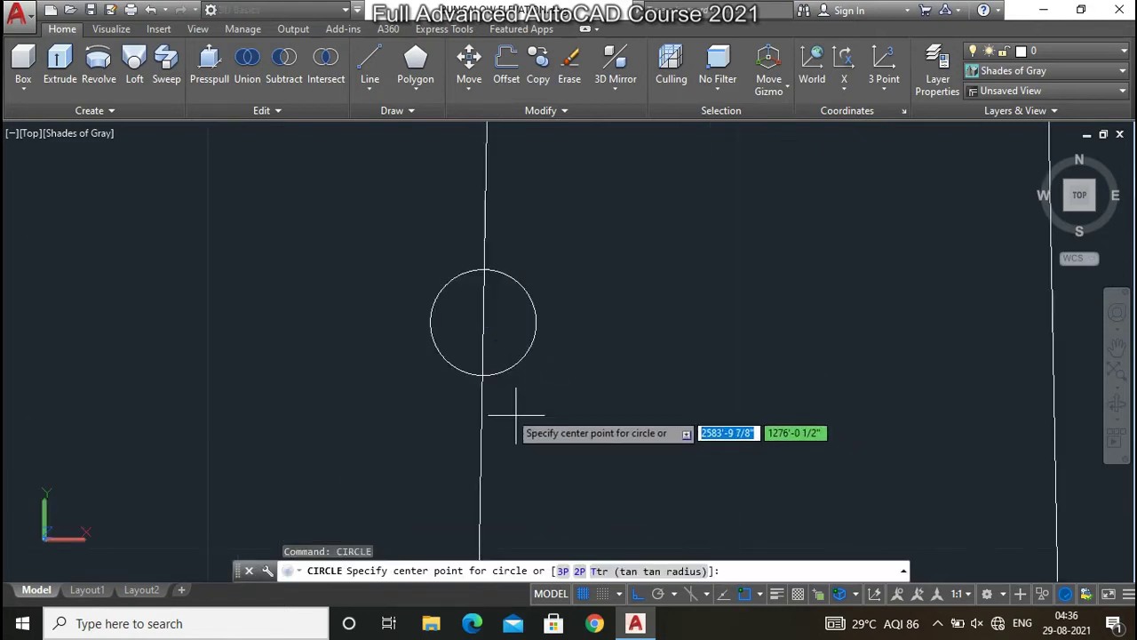
left_click(482, 375)
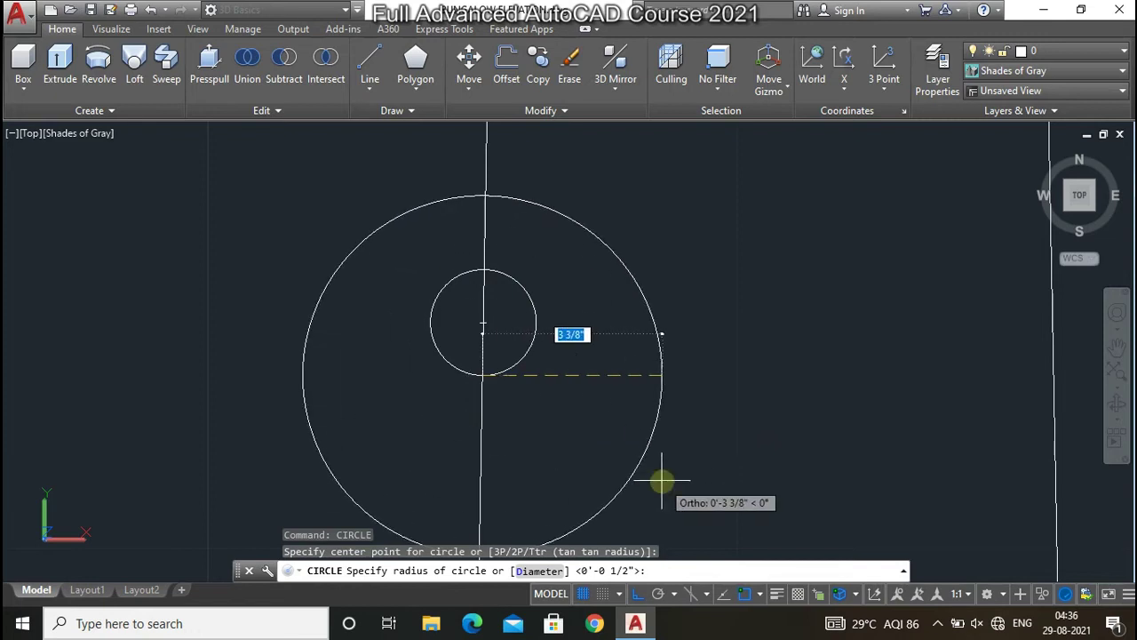
type(".5")
key("Return")
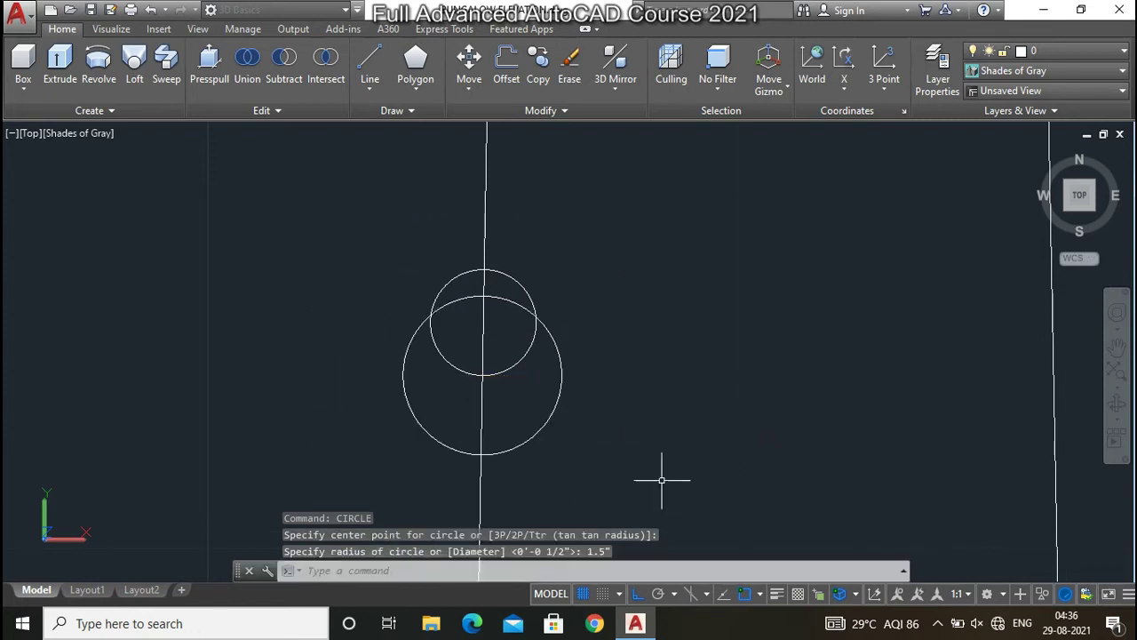
left_click(507, 402)
left_click(564, 457)
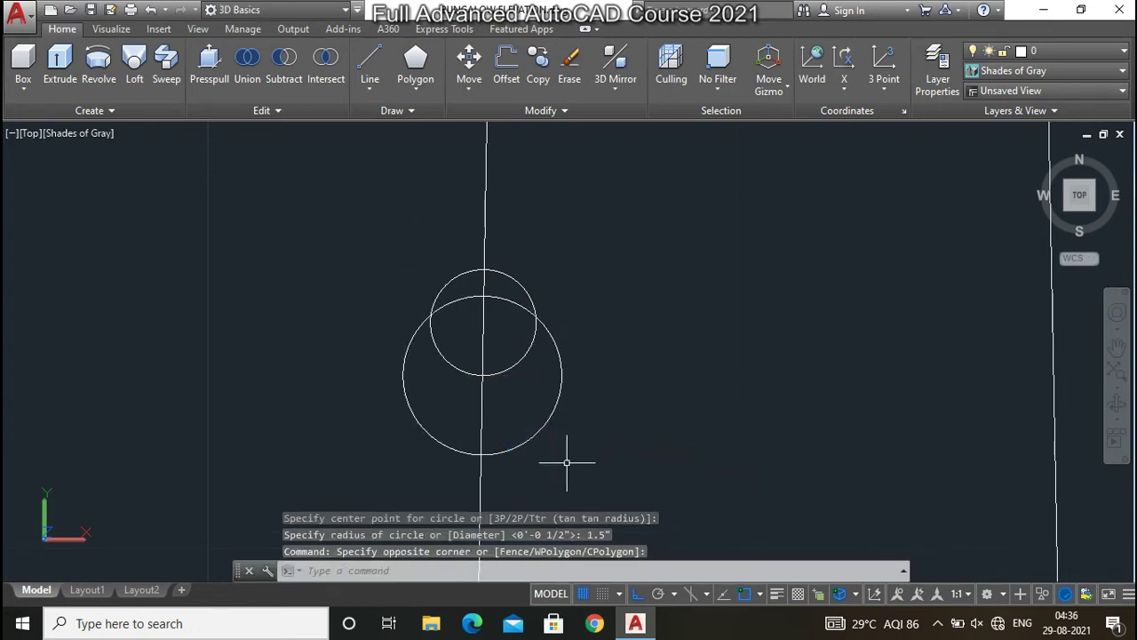
left_click(560, 453)
left_click(529, 425)
type("m")
key("Return")
Move the 1.5 circle to touch the small circle, and copy the small circle below it
left_click(483, 296)
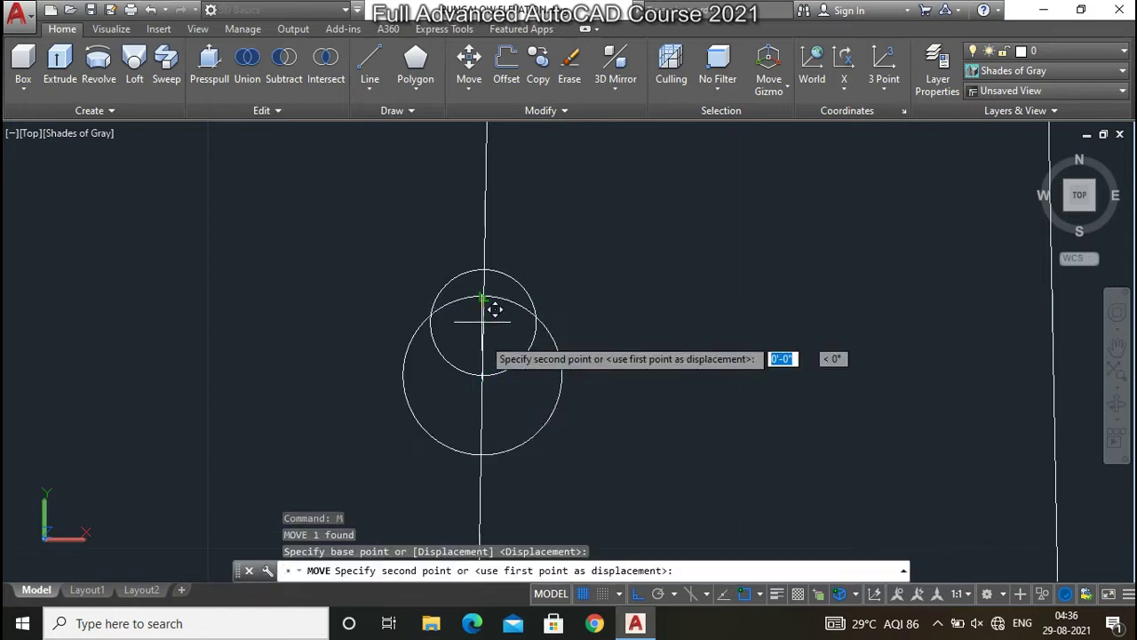
left_click(483, 375)
left_click(483, 269)
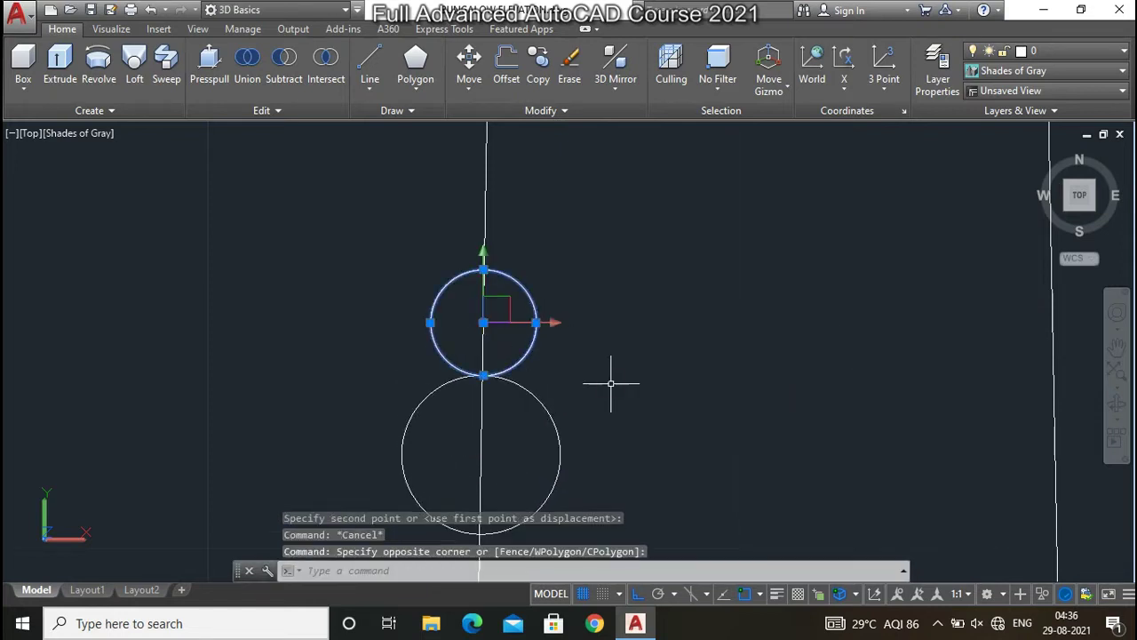
type("CP")
key("Return")
left_click(484, 268)
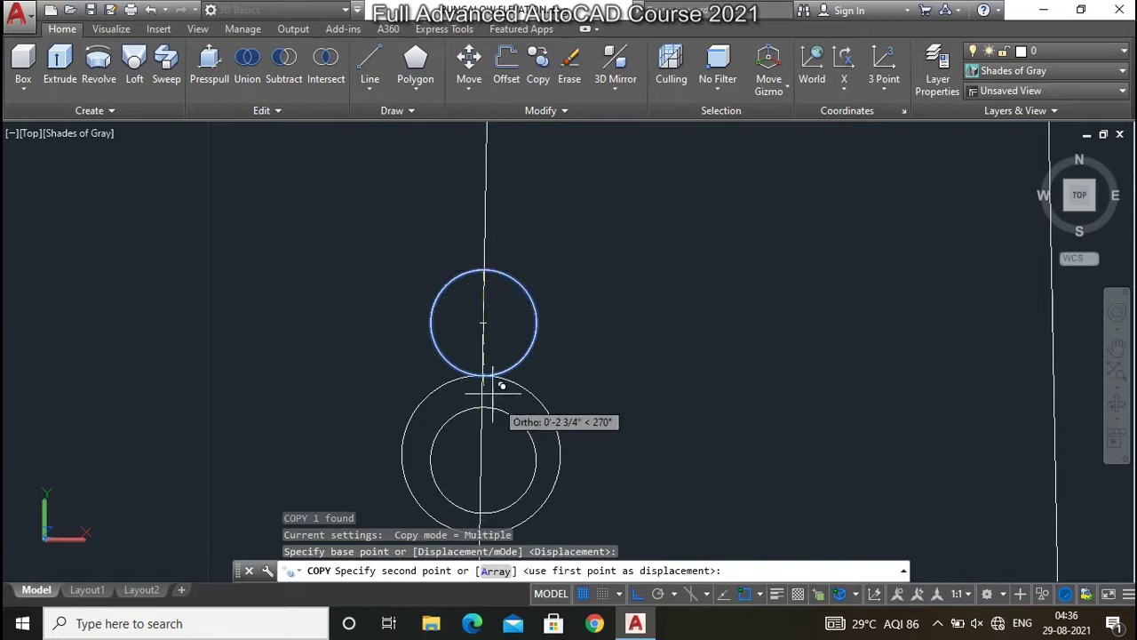
scroll(490, 391, "down", 2)
left_click(486, 481)
key("Escape")
Draw a horizontal line from the top small circle to the column's right edge, trimming the overhang
scroll(533, 462, "down", 2)
left_click_drag(551, 454, 507, 320)
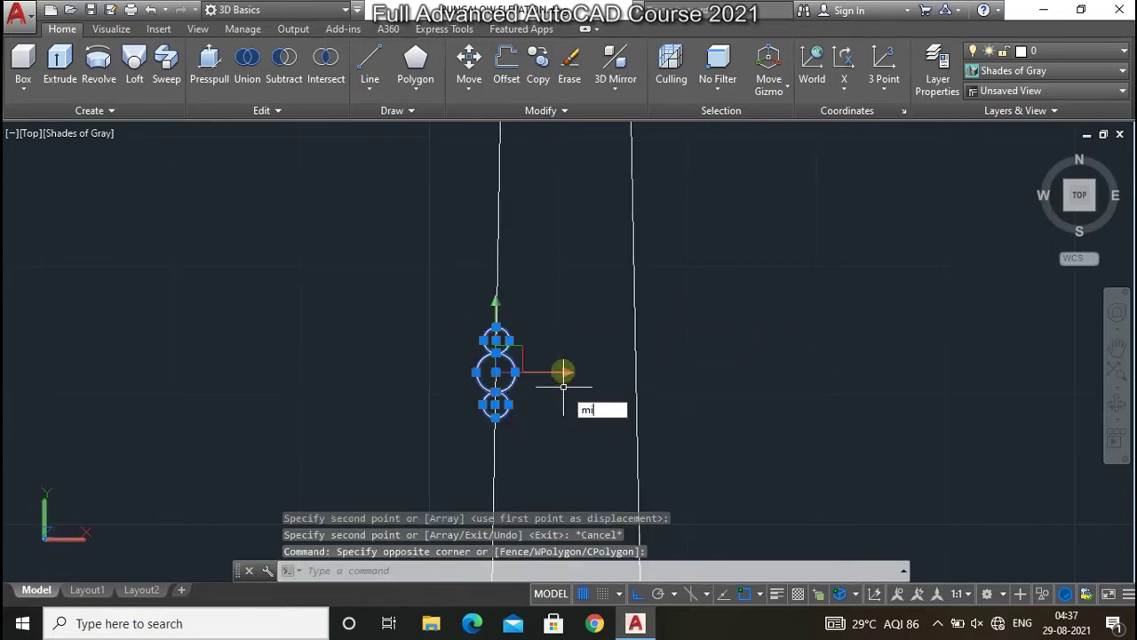
key("Return")
scroll(537, 307, "up", 3)
key("Escape")
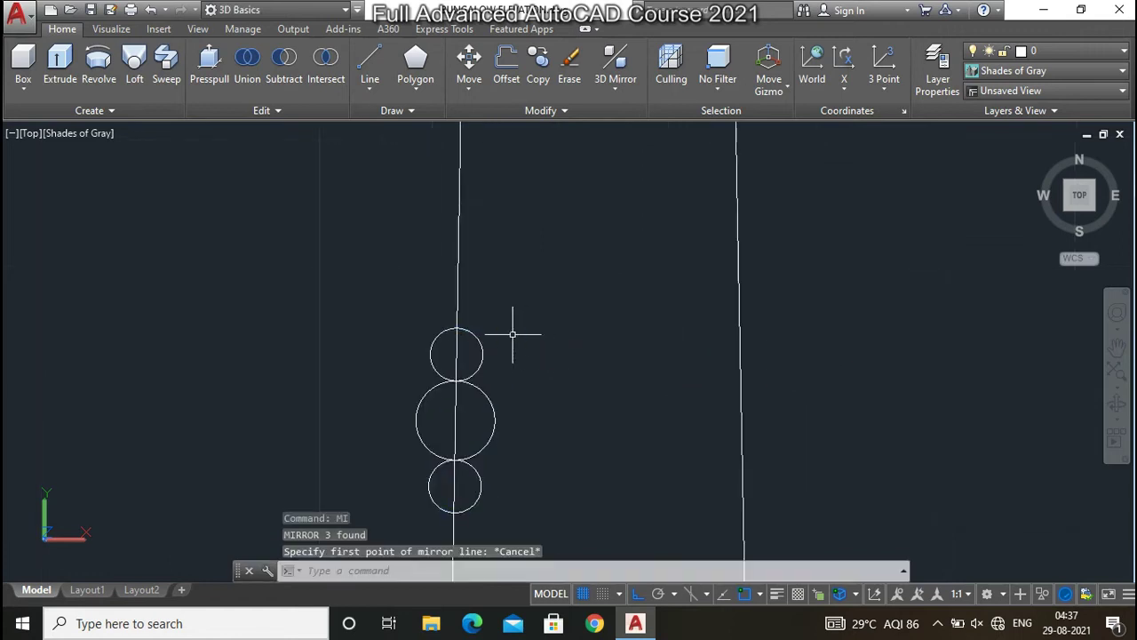
type("l")
key("Return")
left_click(457, 328)
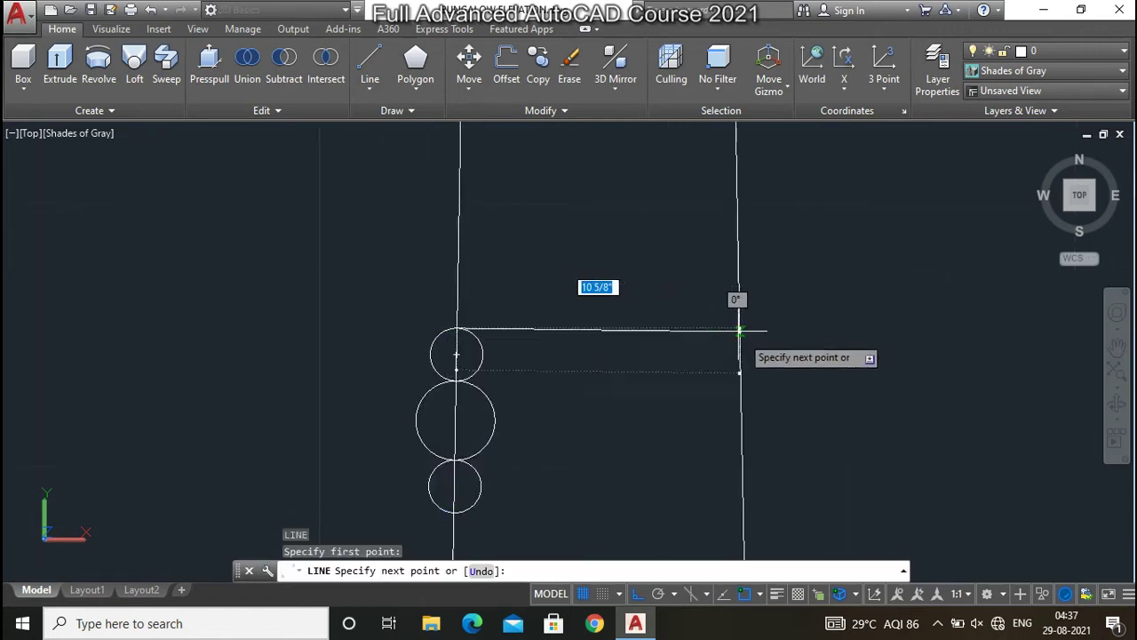
left_click(781, 328)
key("Escape")
key("Return")
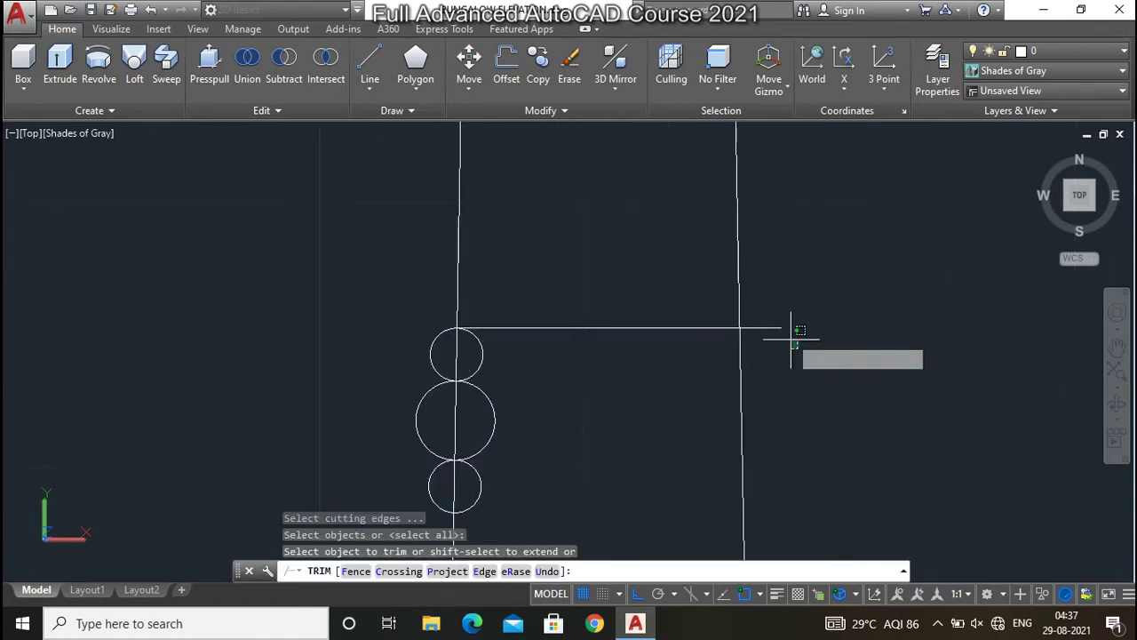
left_click(770, 328)
key("Escape")
Mirror the three stacked circles onto the right edge, keeping the originals
left_click(533, 495)
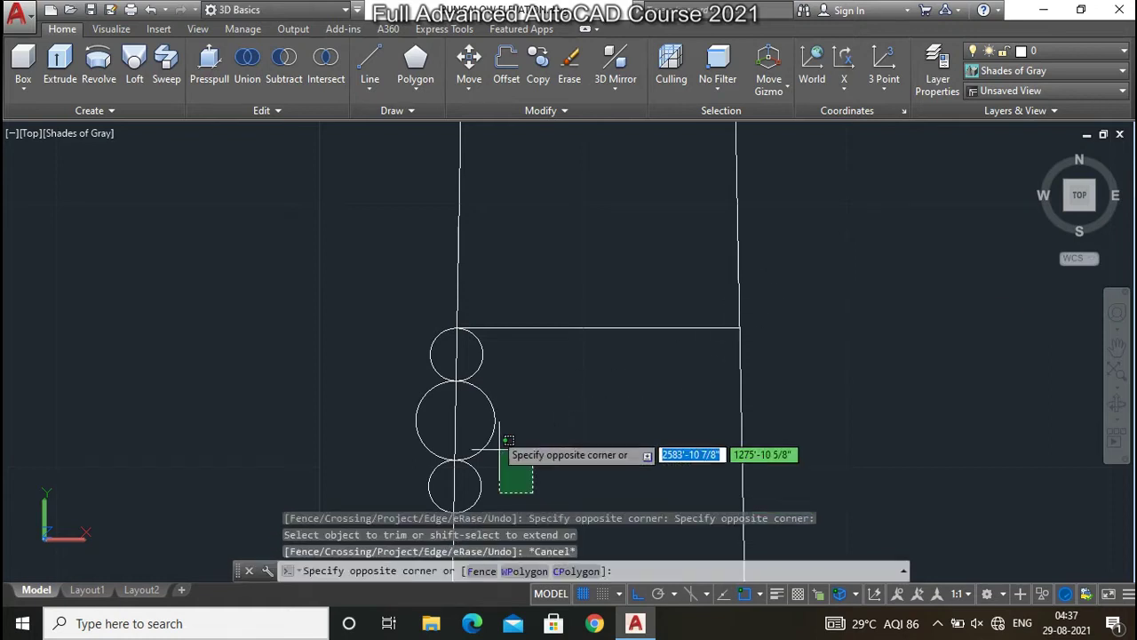
left_click(478, 377)
type("i")
key("Return")
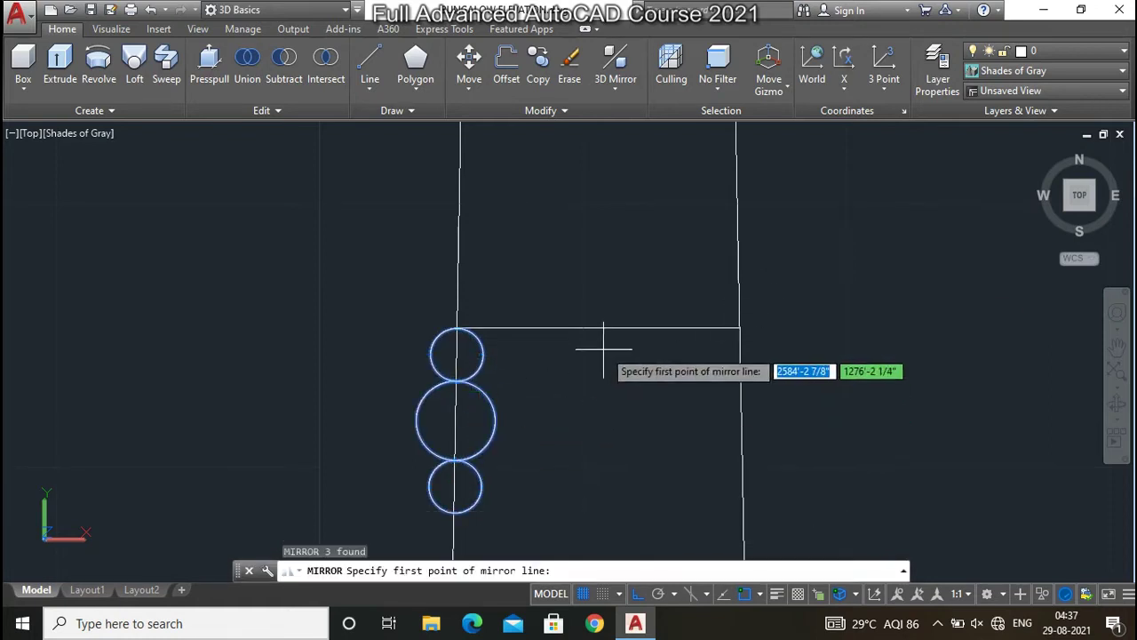
left_click(596, 328)
left_click(592, 261)
right_click(592, 263)
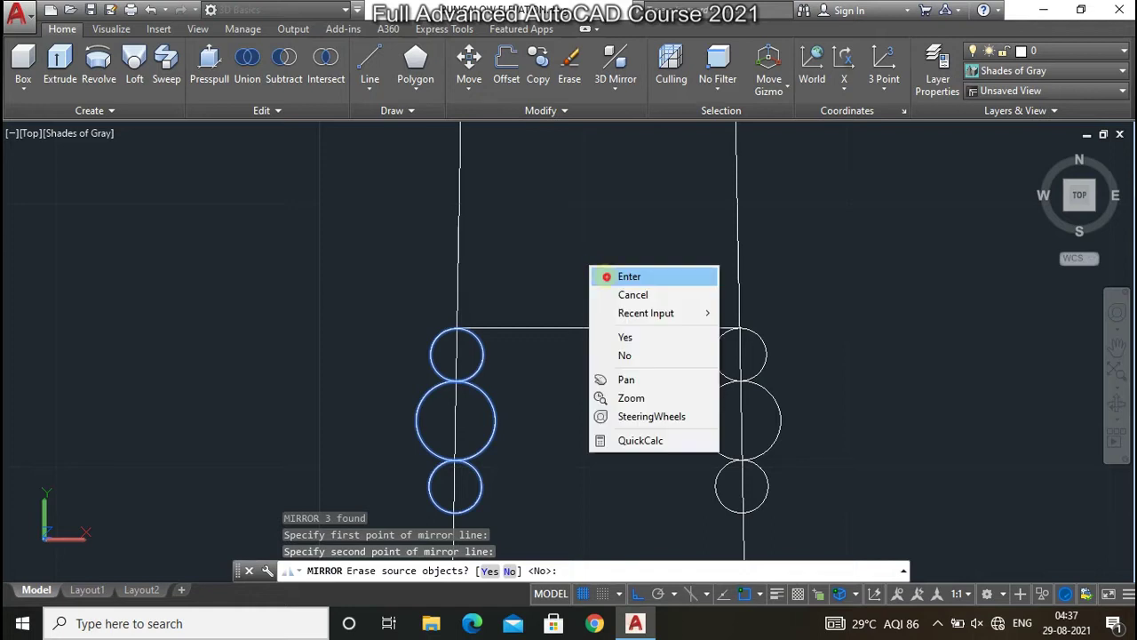
left_click(627, 274)
scroll(515, 287, "down", 2)
scroll(532, 411, "up", 1)
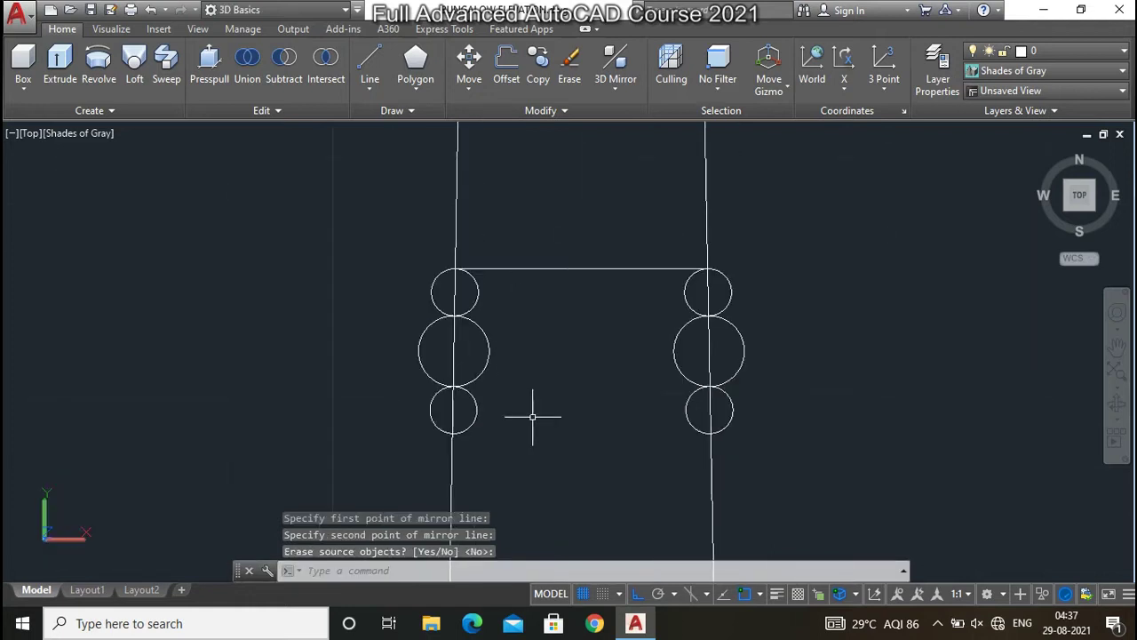
type("l")
key("Return")
Draw six horizontal lines linking the left and right circle stacks of the band
left_click(453, 434)
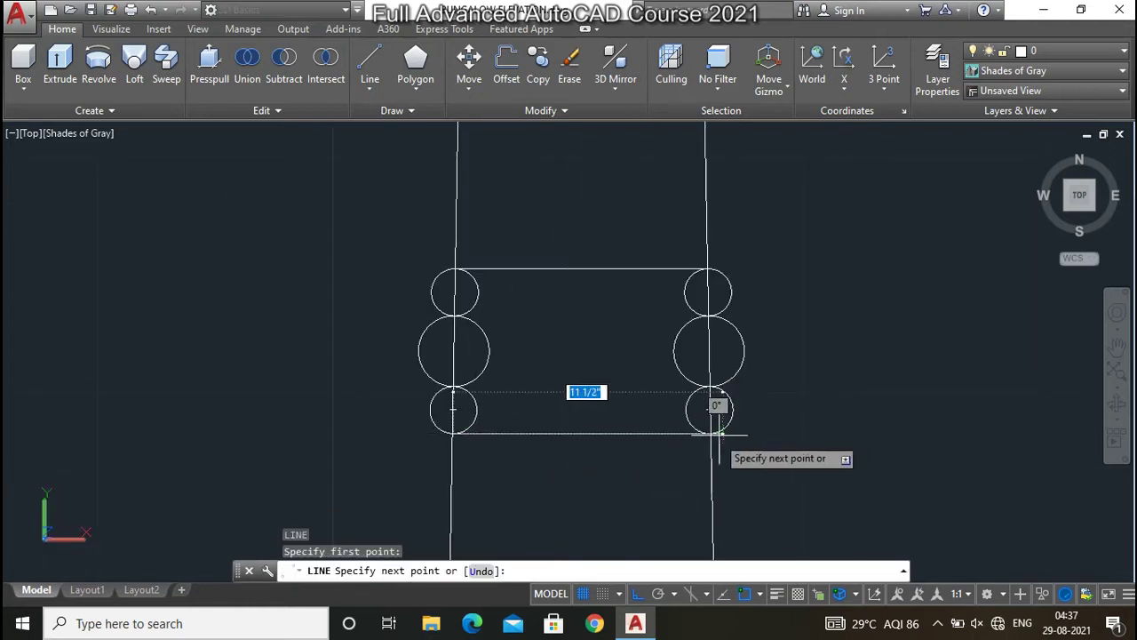
left_click(720, 435)
key("Escape")
key("Return")
left_click(453, 385)
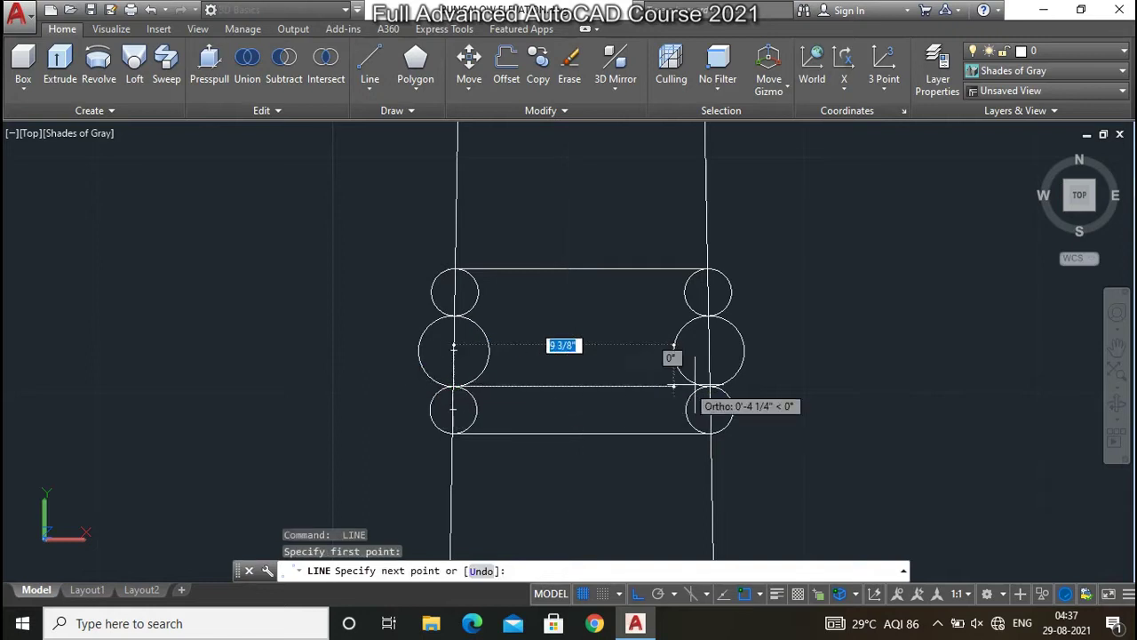
left_click(708, 385)
key("Escape")
key("Return")
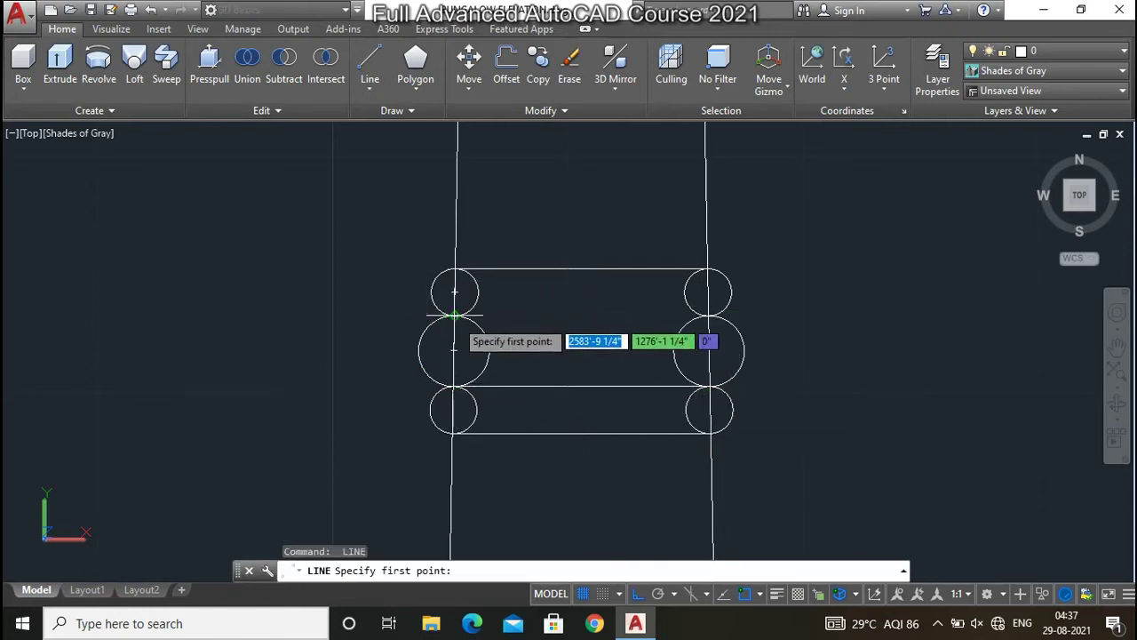
left_click(454, 315)
left_click(709, 315)
key("Escape")
key("Return")
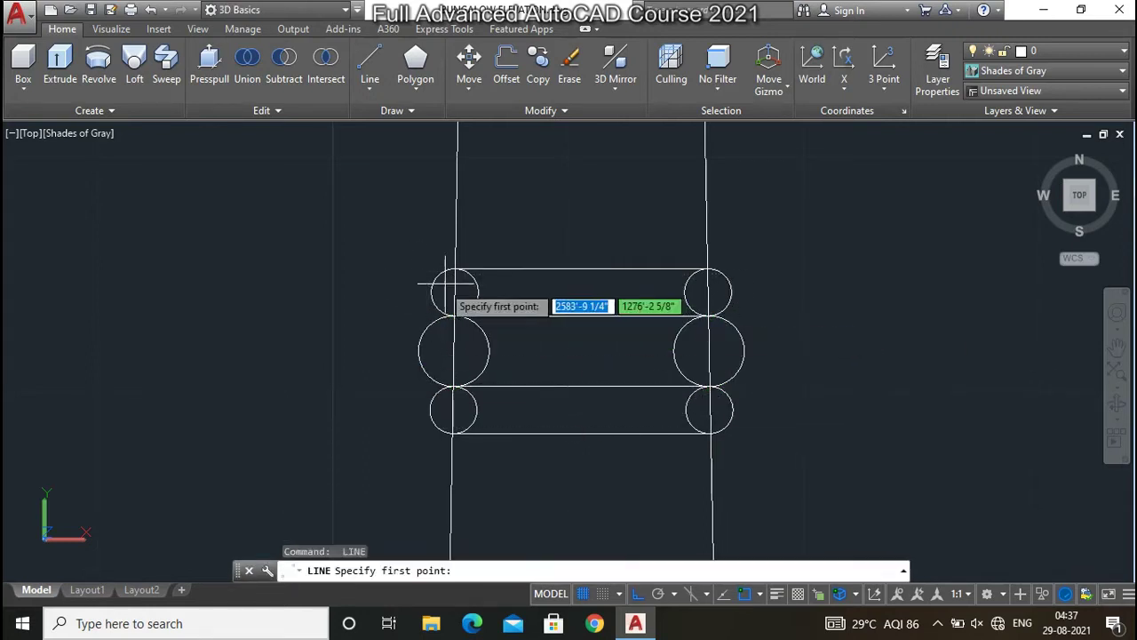
left_click(454, 291)
left_click(729, 291)
key("Escape")
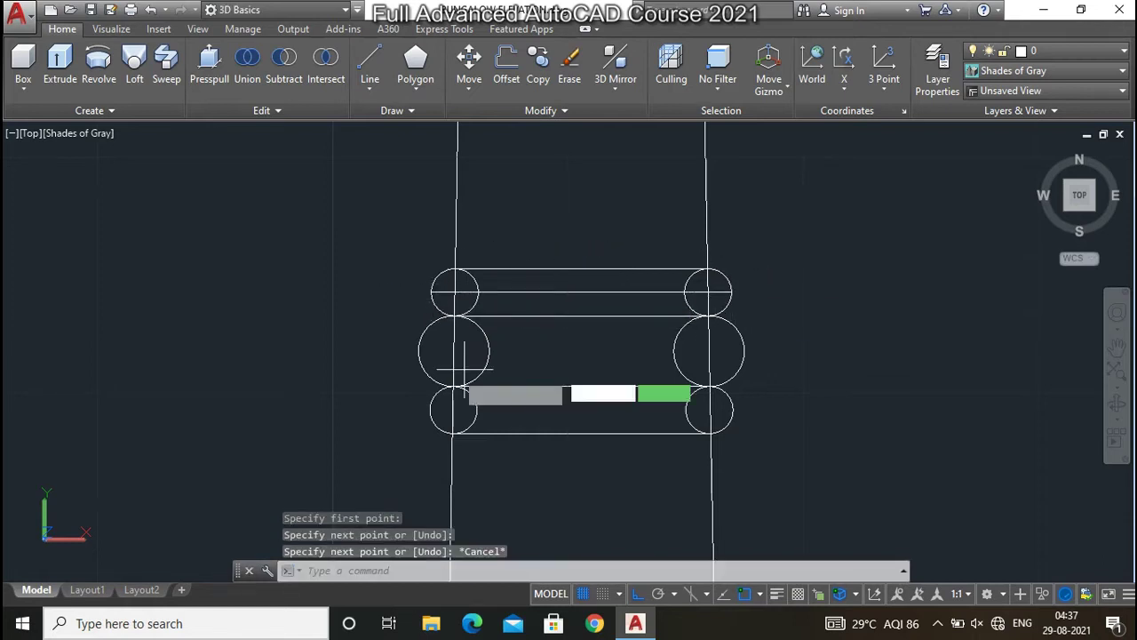
key("Return")
left_click(454, 351)
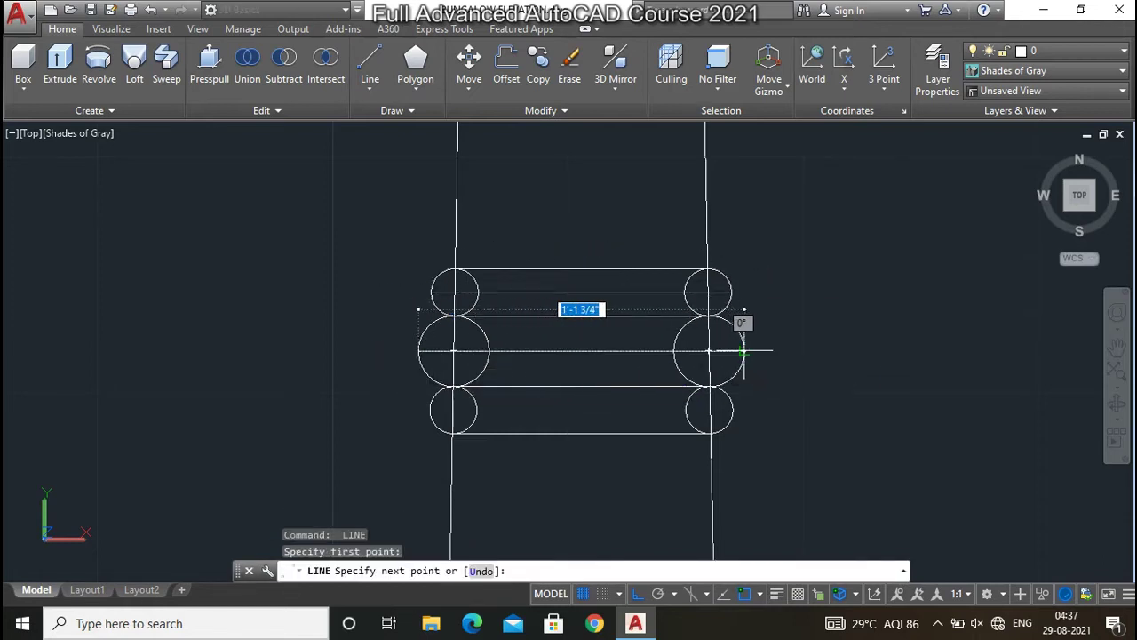
left_click(744, 351)
key("Escape")
key("Return")
left_click(454, 433)
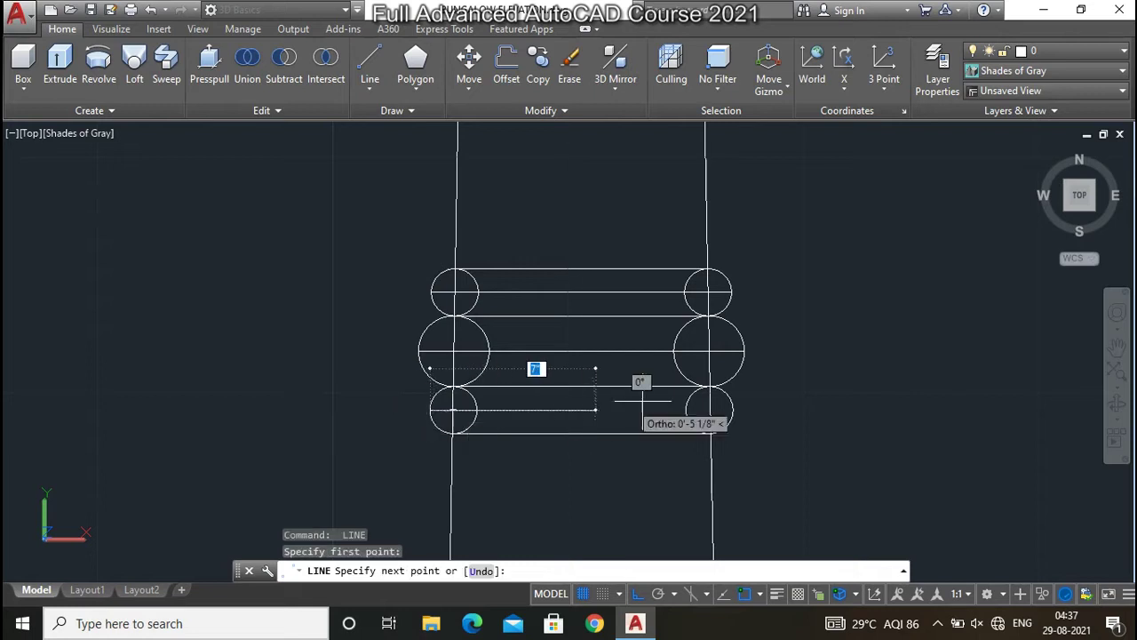
left_click(709, 433)
key("Escape")
type("t")
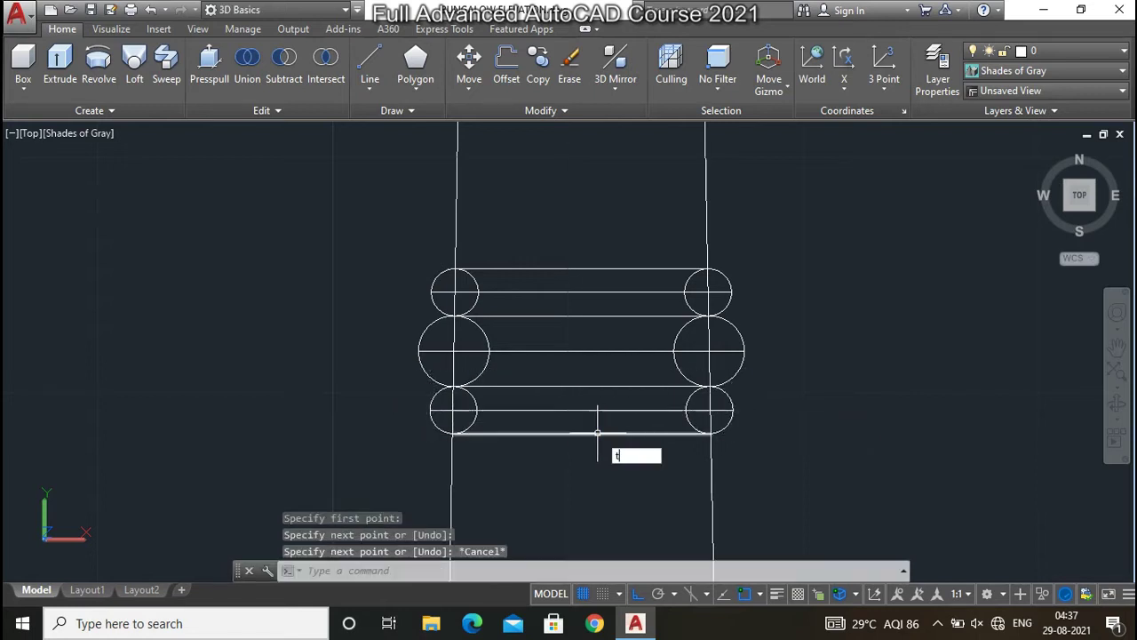
Trim away the inner arcs of the right-side and left-side circles
type("r")
key("Return")
key("Return")
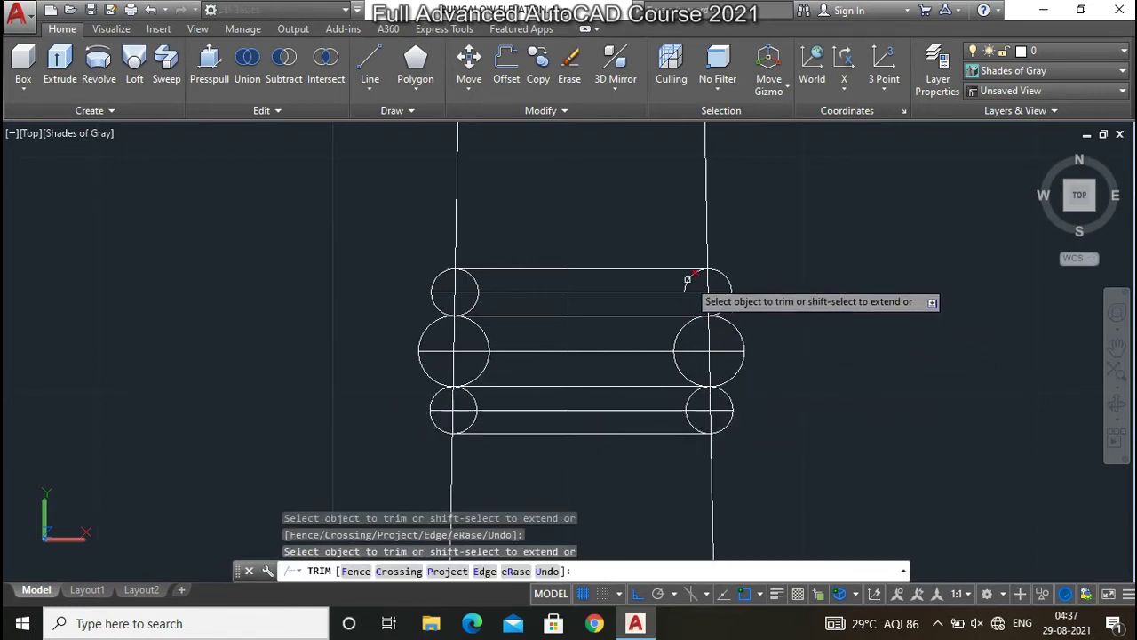
left_click(687, 280)
left_click(676, 338)
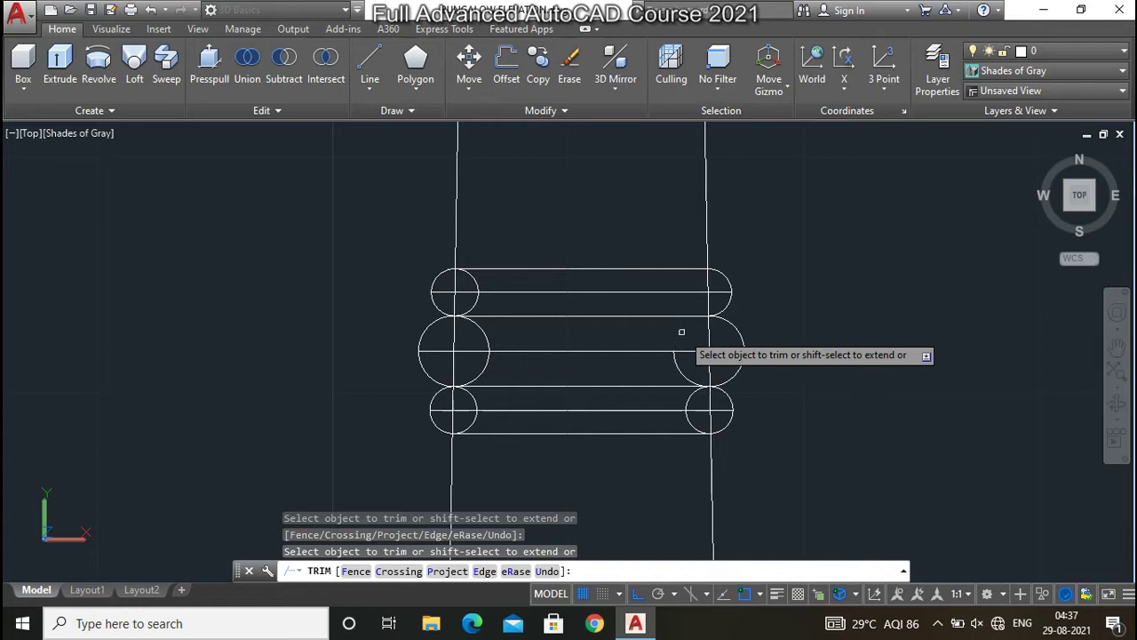
left_click(690, 402)
left_click(690, 395)
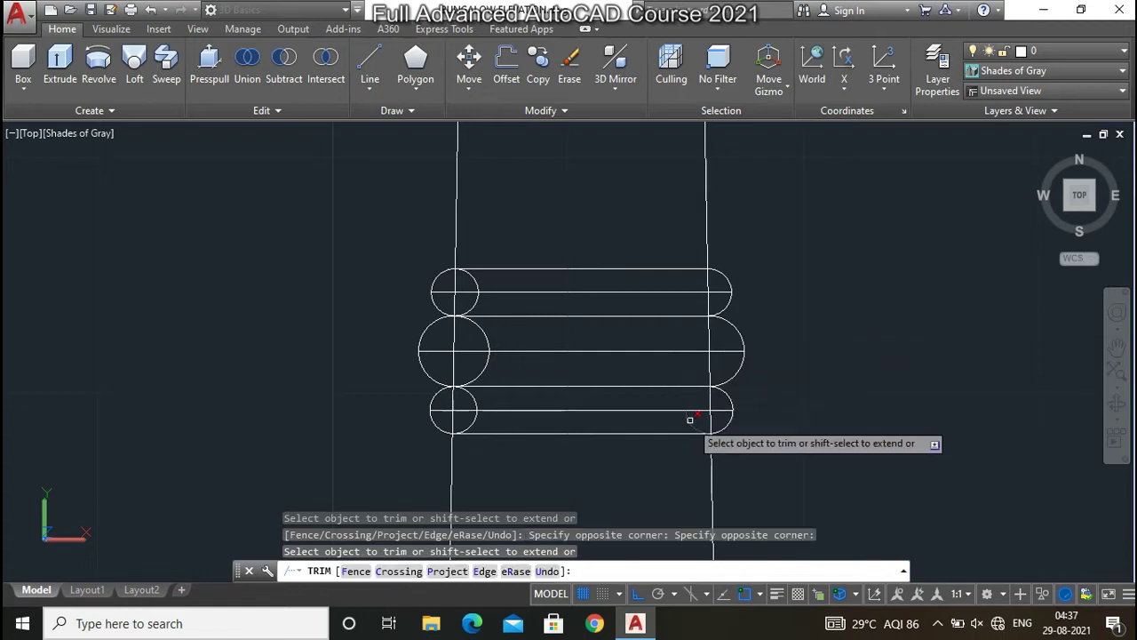
left_click(475, 421)
left_click(484, 364)
left_click(487, 339)
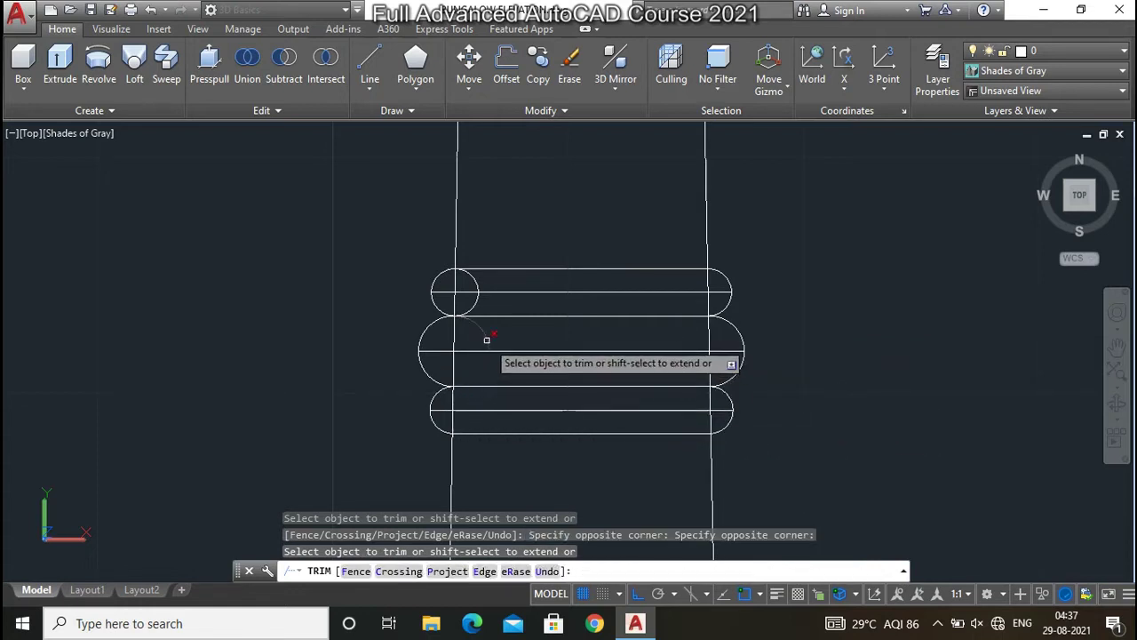
Round off the top-left molding end and trim the leftover segments inside the moldings
left_click(472, 306)
left_click(472, 277)
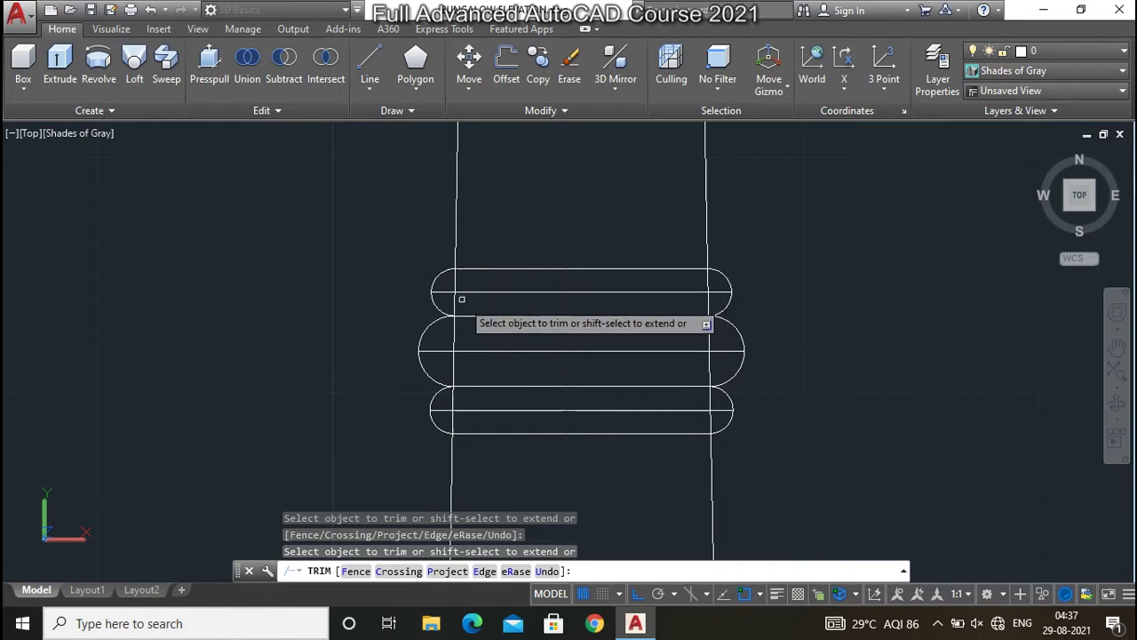
left_click(458, 297)
left_click(454, 292)
left_click(449, 286)
left_click(455, 303)
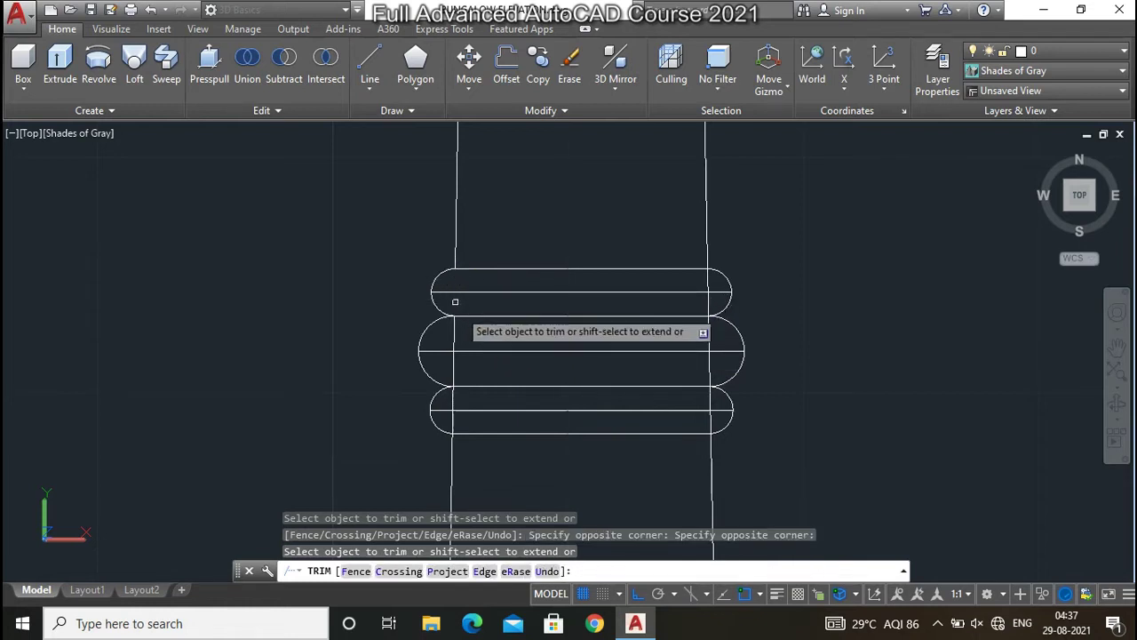
left_click(458, 416)
left_click(450, 412)
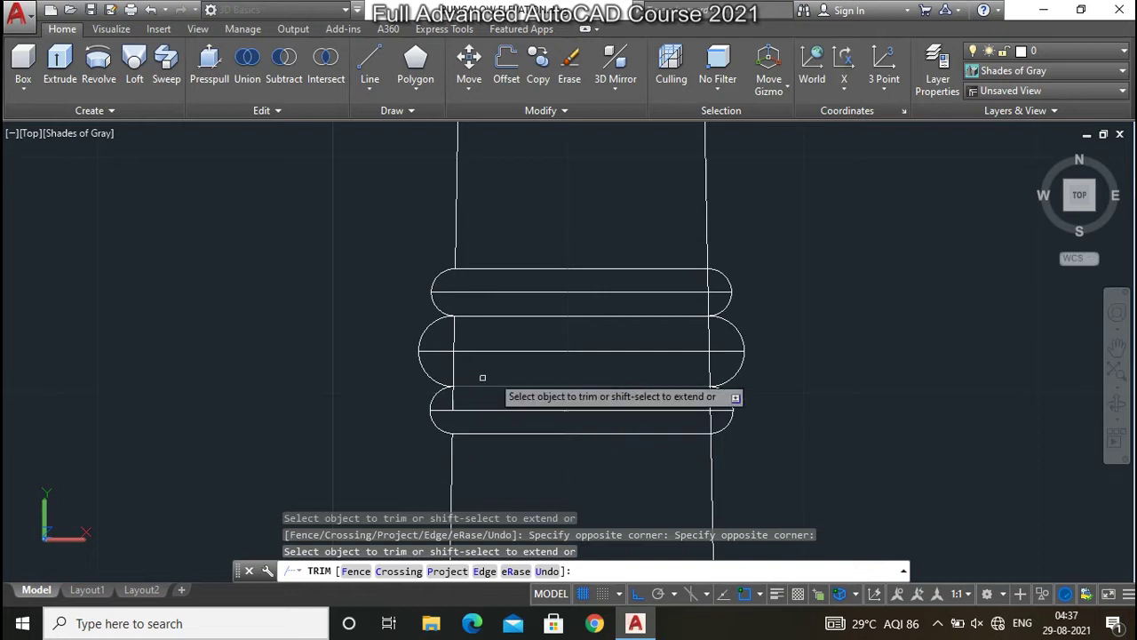
left_click(707, 280)
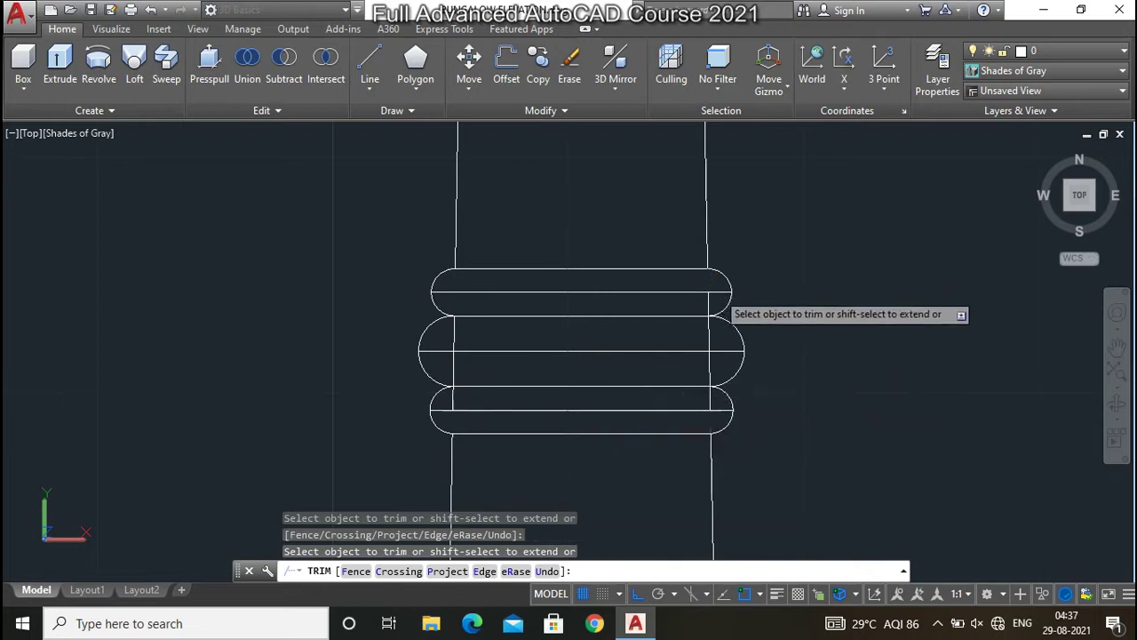
key("Escape")
Erase the left and right vertical construction lines
left_click(708, 300)
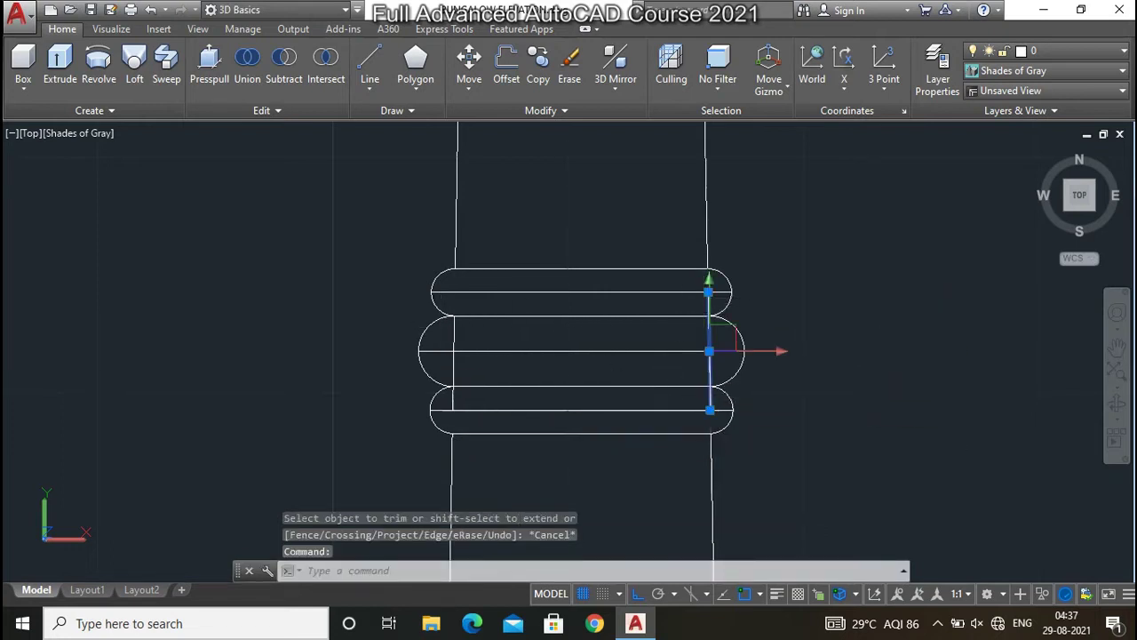
left_click(484, 365)
left_click(449, 338)
key("Delete")
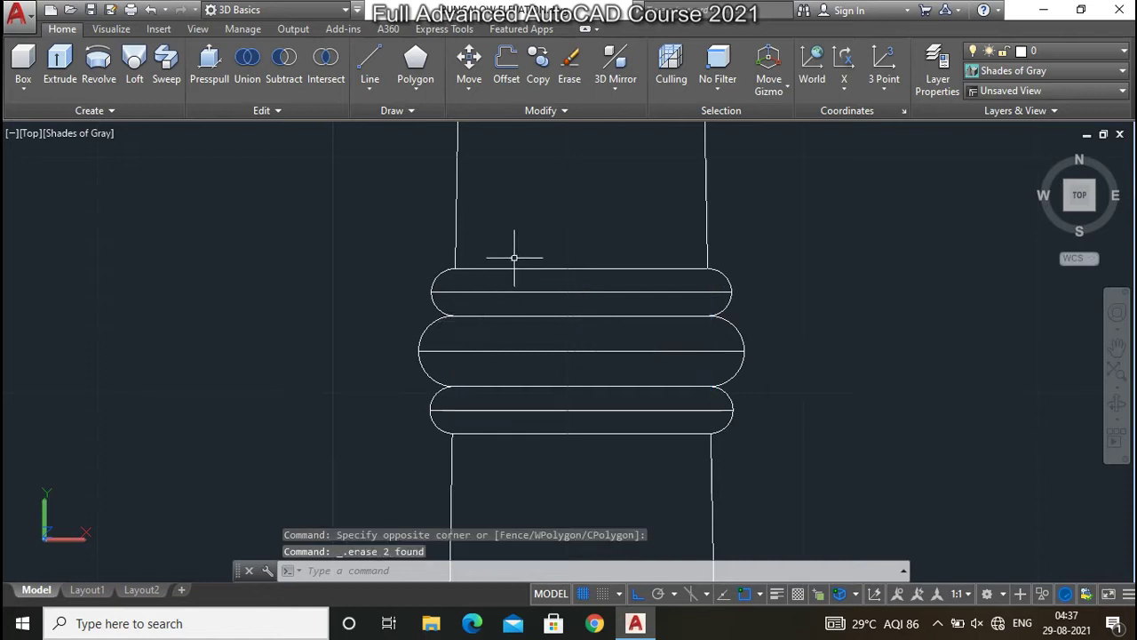
Select the capital moldings, the mid-shaft band and the base moldings together
scroll(524, 271, "down", 5)
scroll(487, 239, "up", 3)
scroll(559, 279, "down", 5)
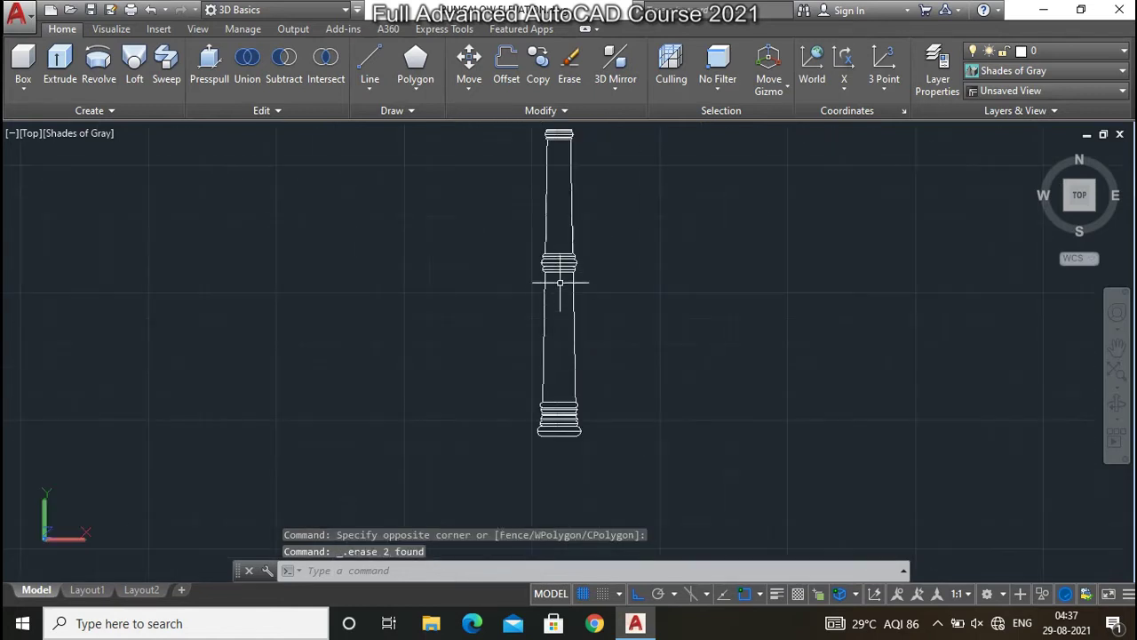
scroll(563, 348, "down", 3)
scroll(566, 354, "up", 3)
scroll(560, 382, "down", 2)
scroll(545, 293, "up", 2)
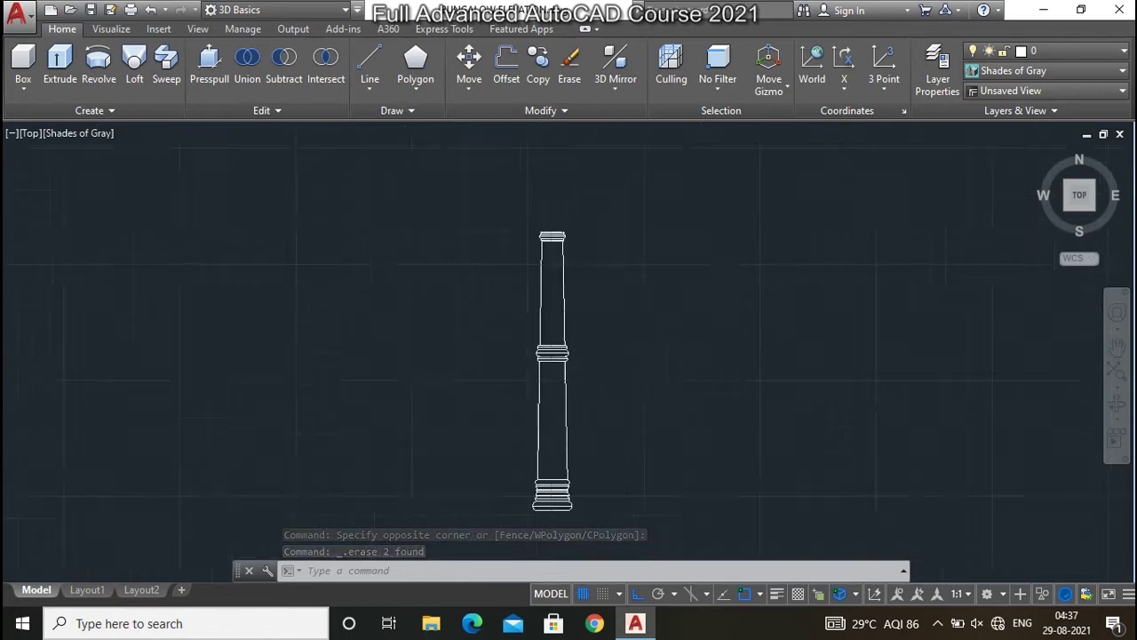
scroll(545, 217, "up", 1)
scroll(546, 187, "up", 3)
scroll(547, 187, "up", 5)
scroll(472, 311, "down", 6)
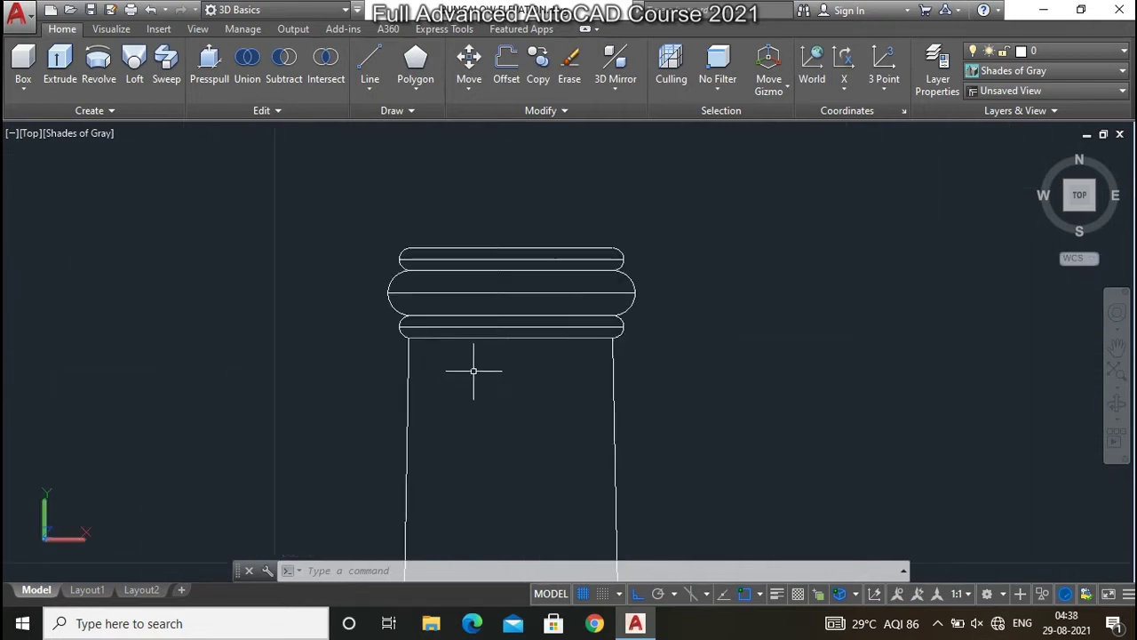
scroll(468, 366, "down", 2)
scroll(475, 367, "up", 1)
left_click(495, 386)
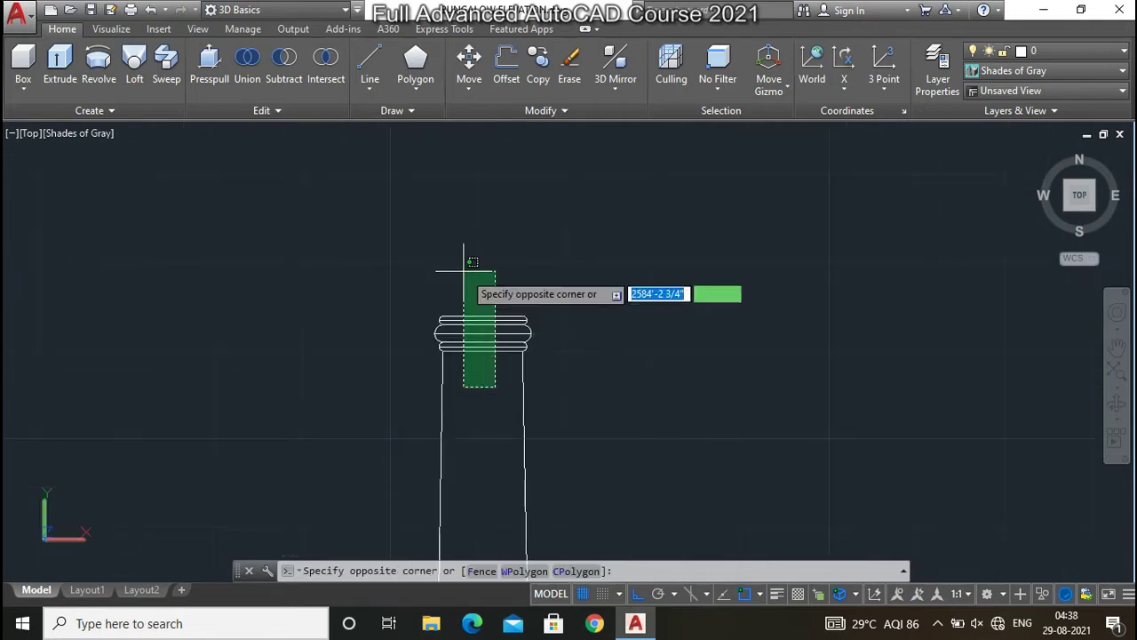
left_click(469, 255)
scroll(476, 231, "down", 3)
left_click(442, 500)
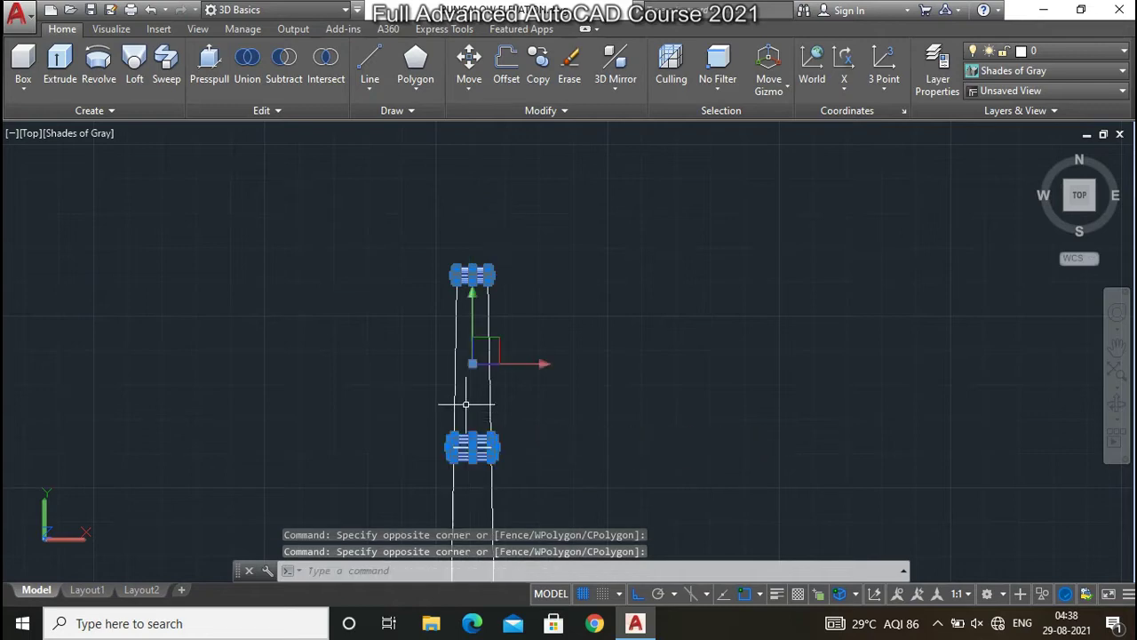
scroll(464, 222, "down", 3)
scroll(471, 366, "up", 5)
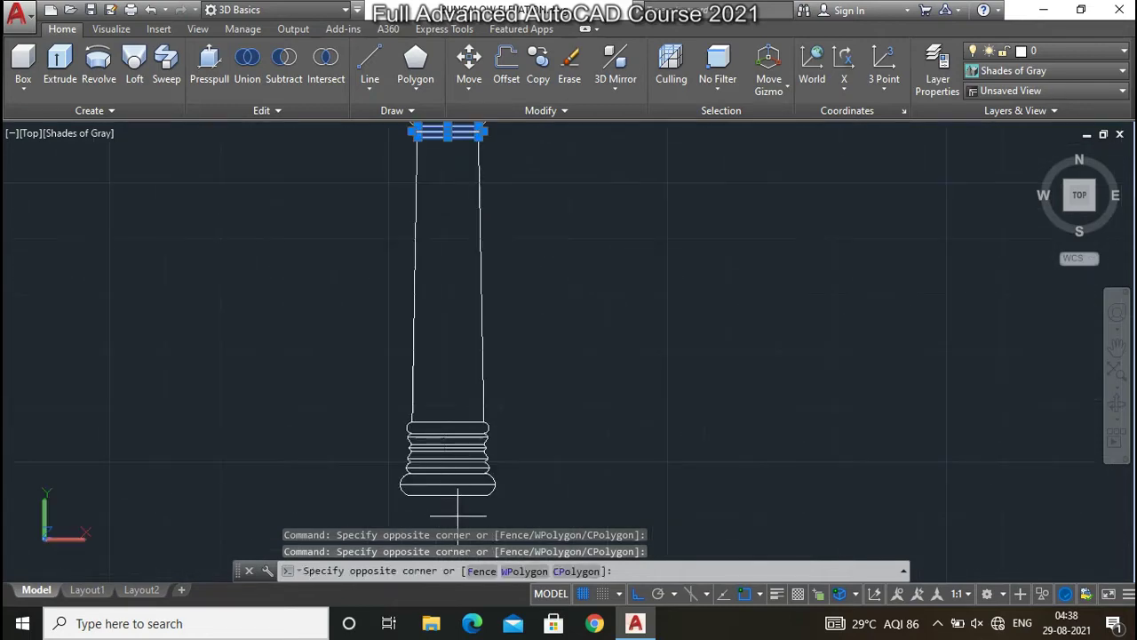
left_click(458, 511)
Move the selected moldings to the NOI THAT layer
left_click(1066, 51)
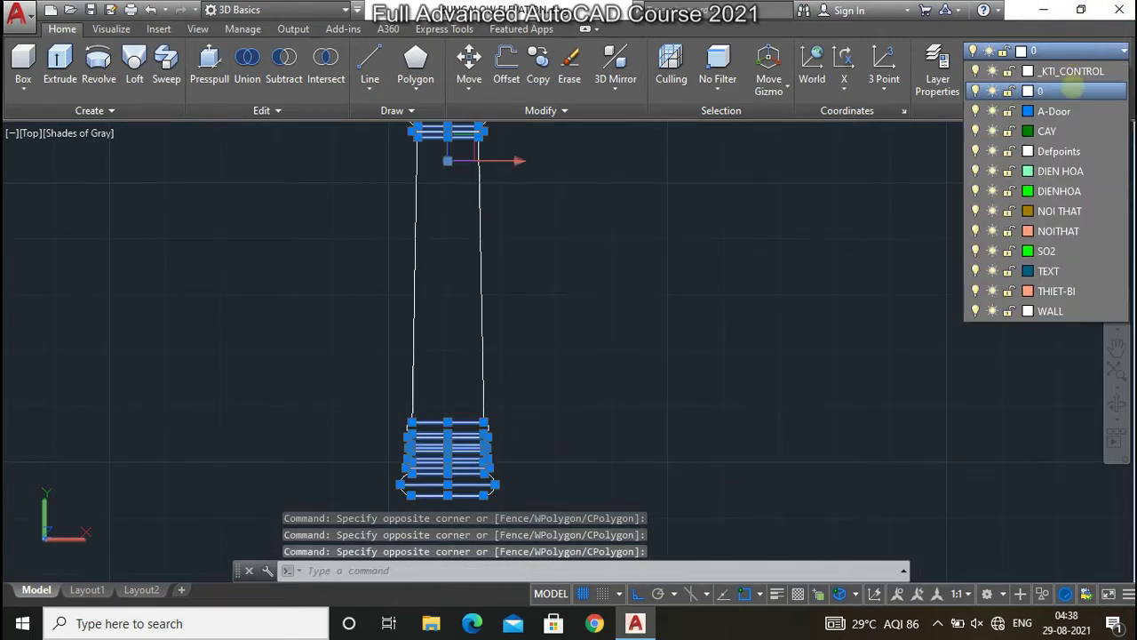
left_click(1048, 211)
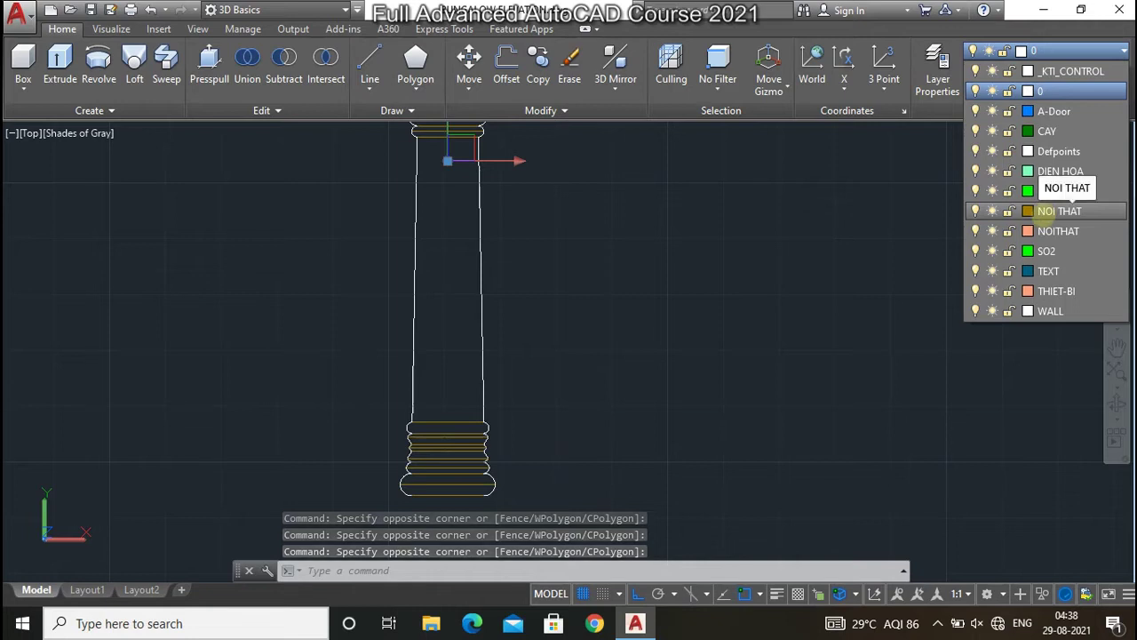
key("Escape")
Switch to the southwest isometric view using the ViewCube
scroll(549, 395, "down", 2)
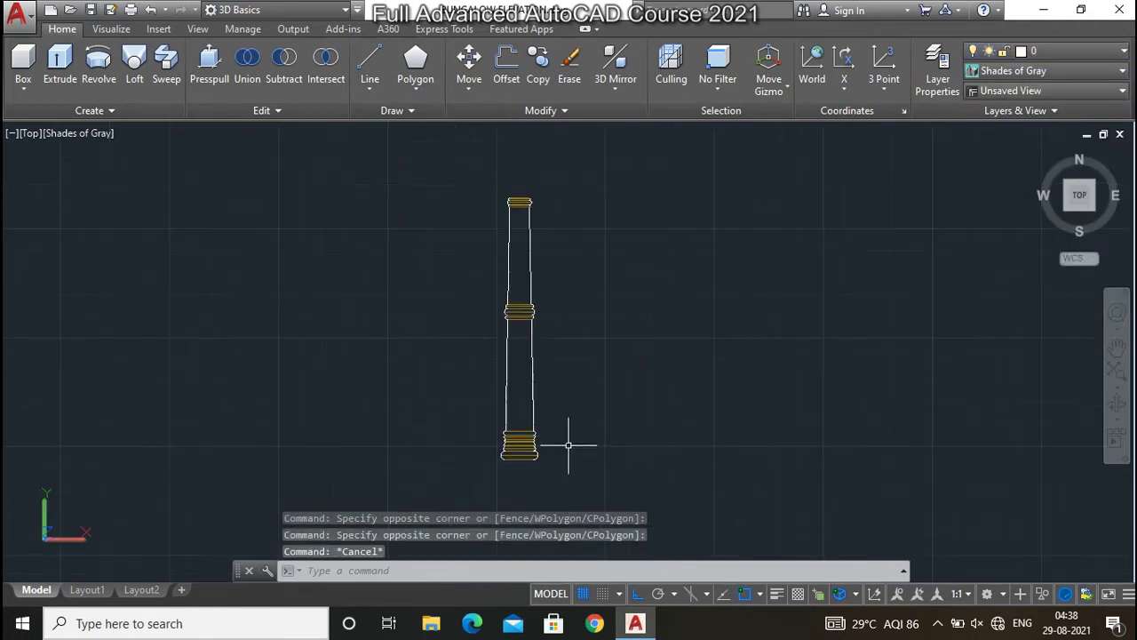
scroll(519, 182, "up", 5)
scroll(531, 266, "up", 3)
scroll(479, 284, "down", 4)
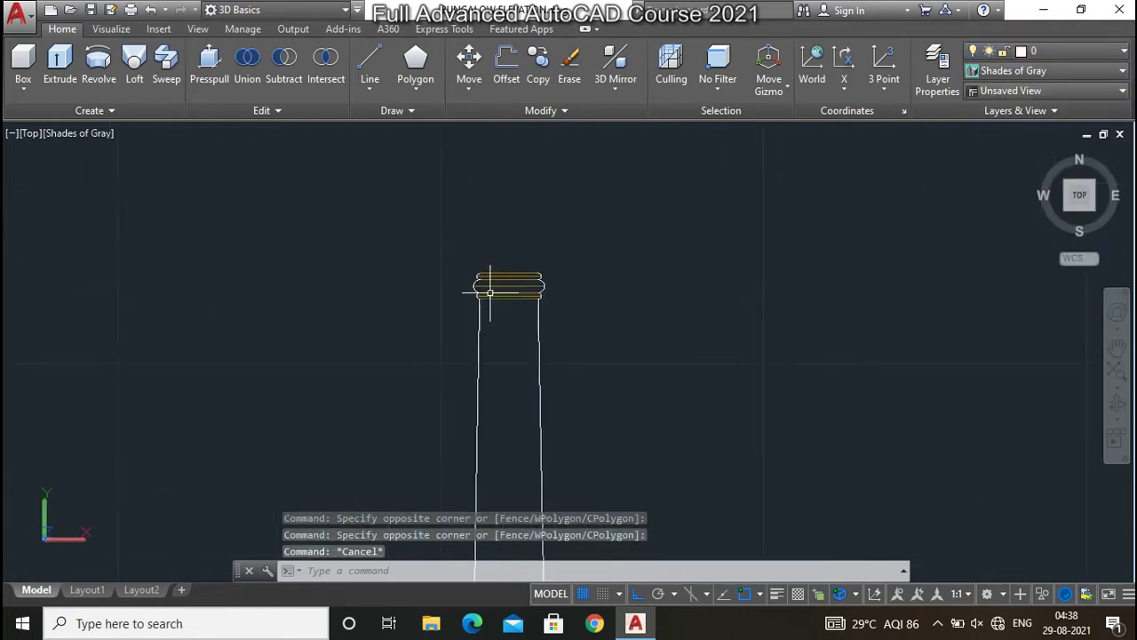
left_click(1065, 207)
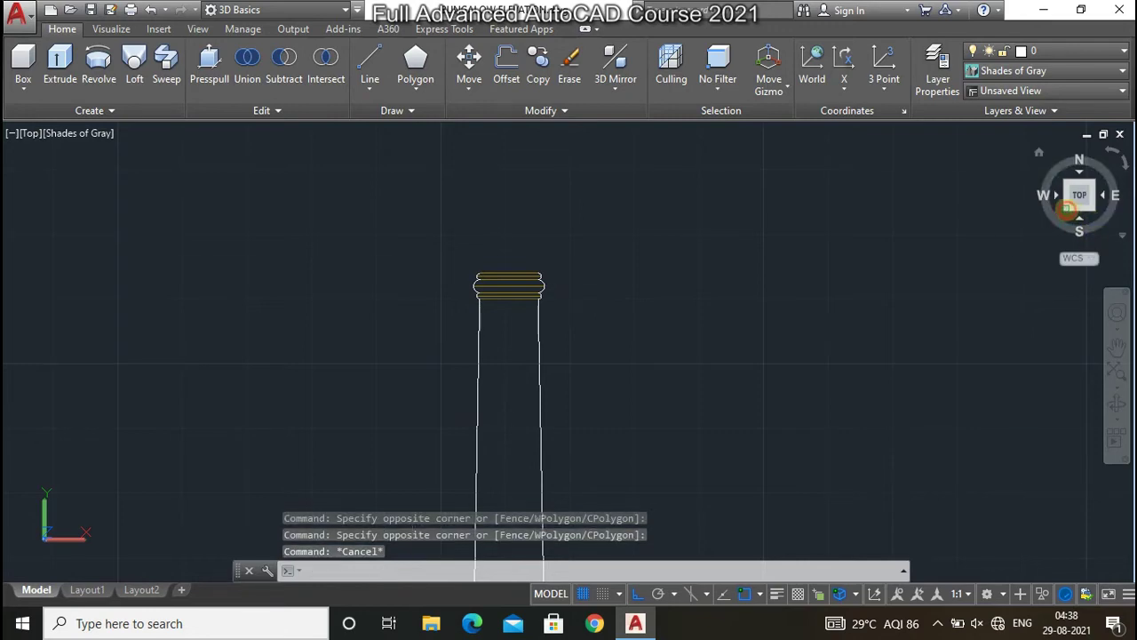
Zoom in and crossing-window select the whole column with its shaft and yellow molding bands
scroll(442, 439, "up", 5)
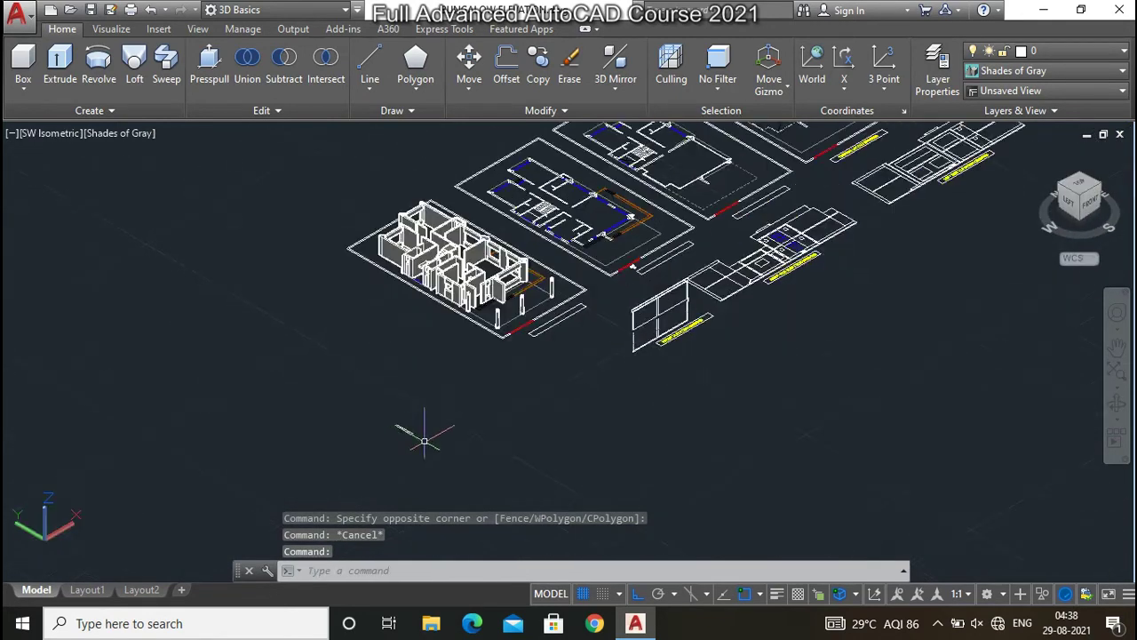
scroll(414, 432, "up", 5)
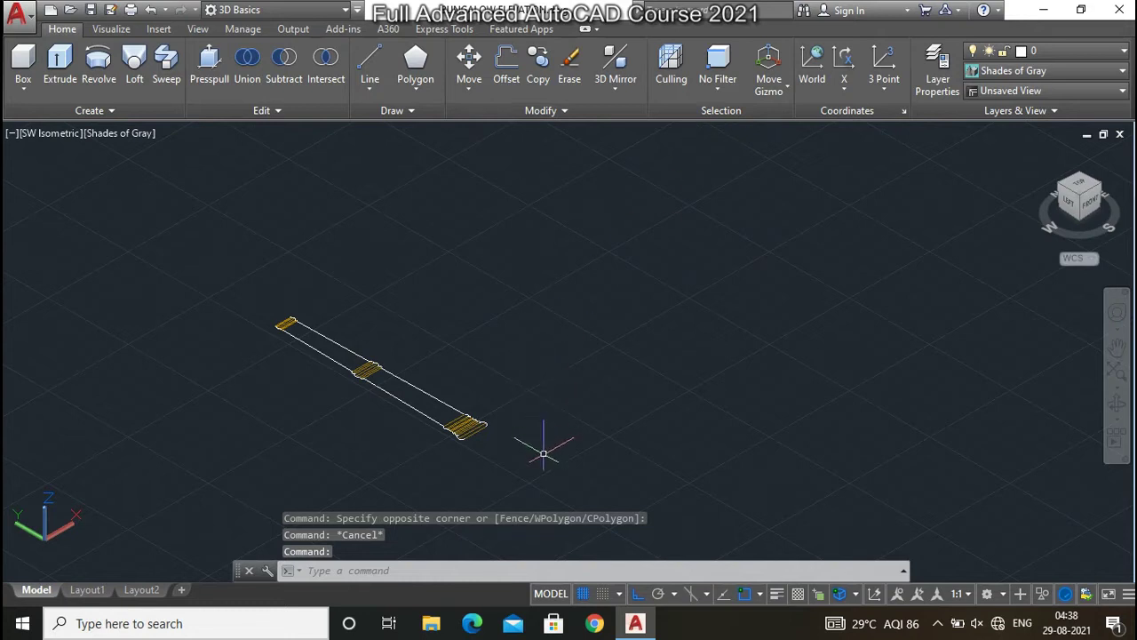
left_click(578, 494)
left_click(198, 255)
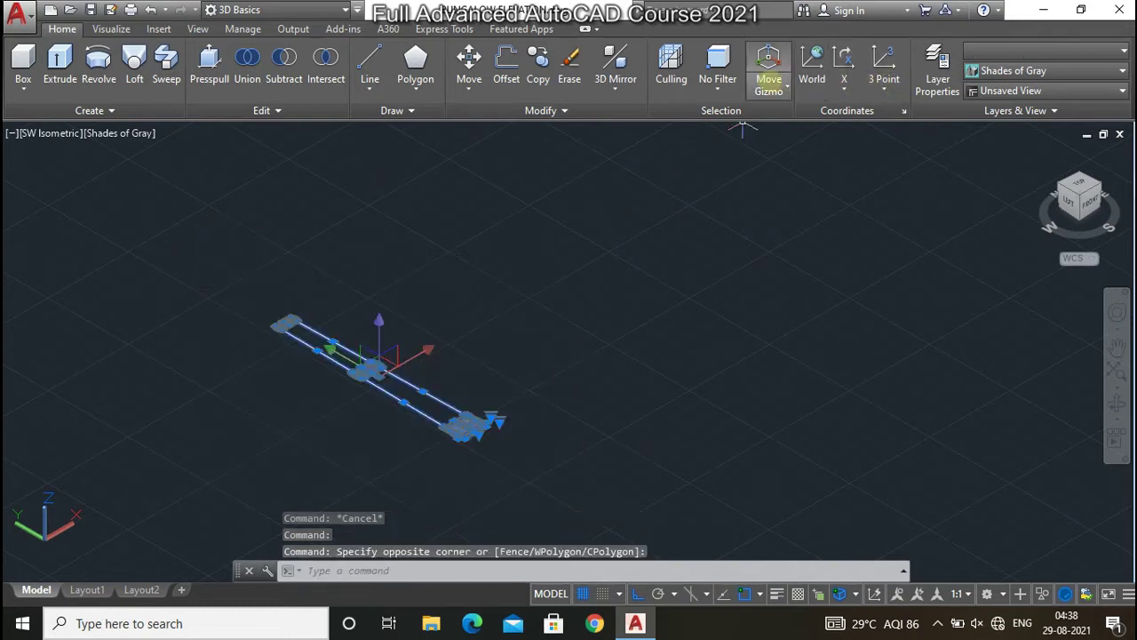
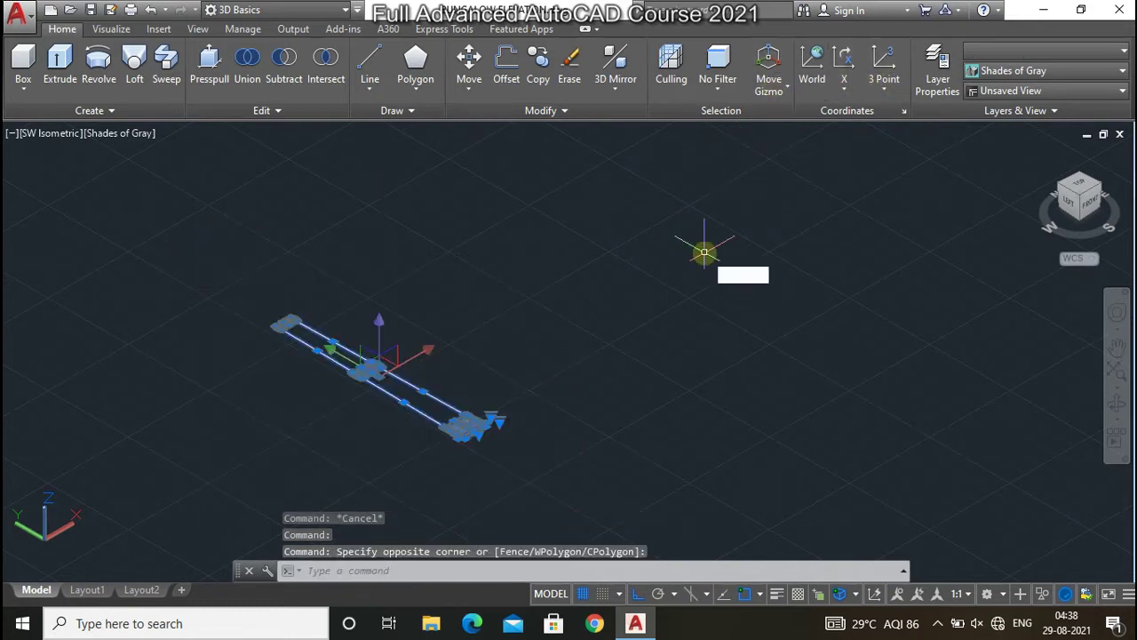
Group all the column parts into one object and select the grouped column
key("Return")
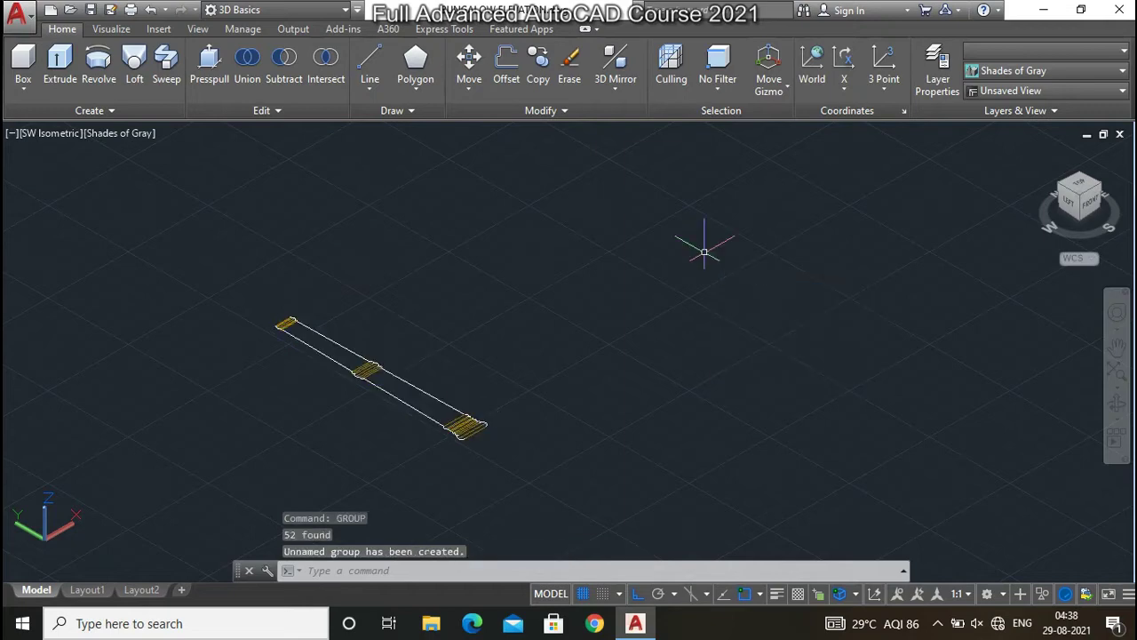
left_click(449, 425)
key("Escape")
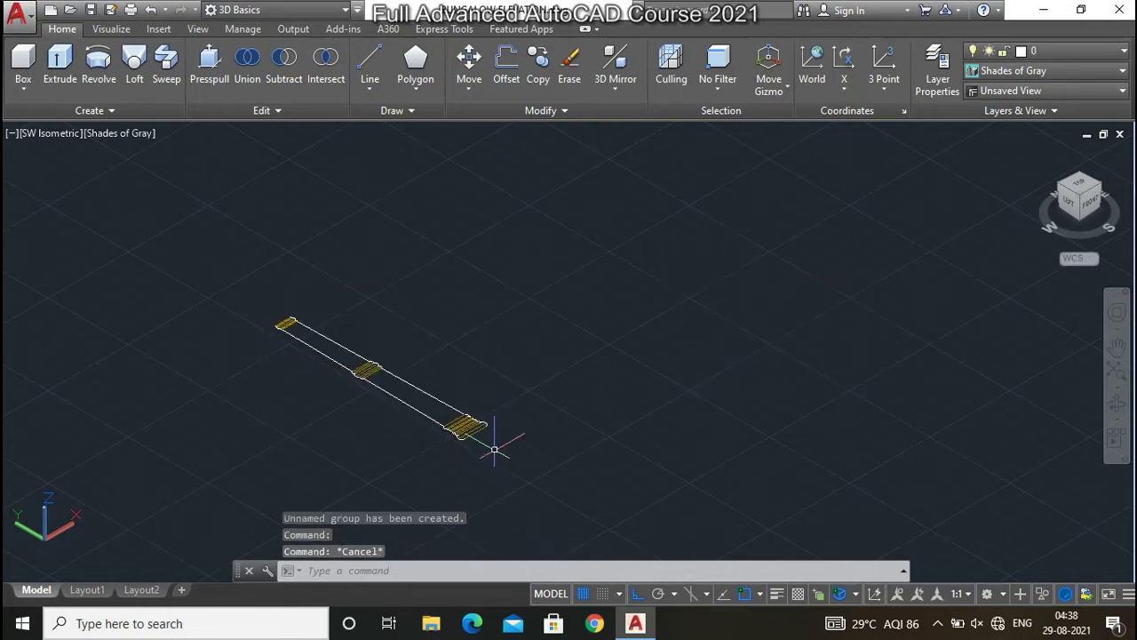
left_click(464, 452)
left_click(240, 249)
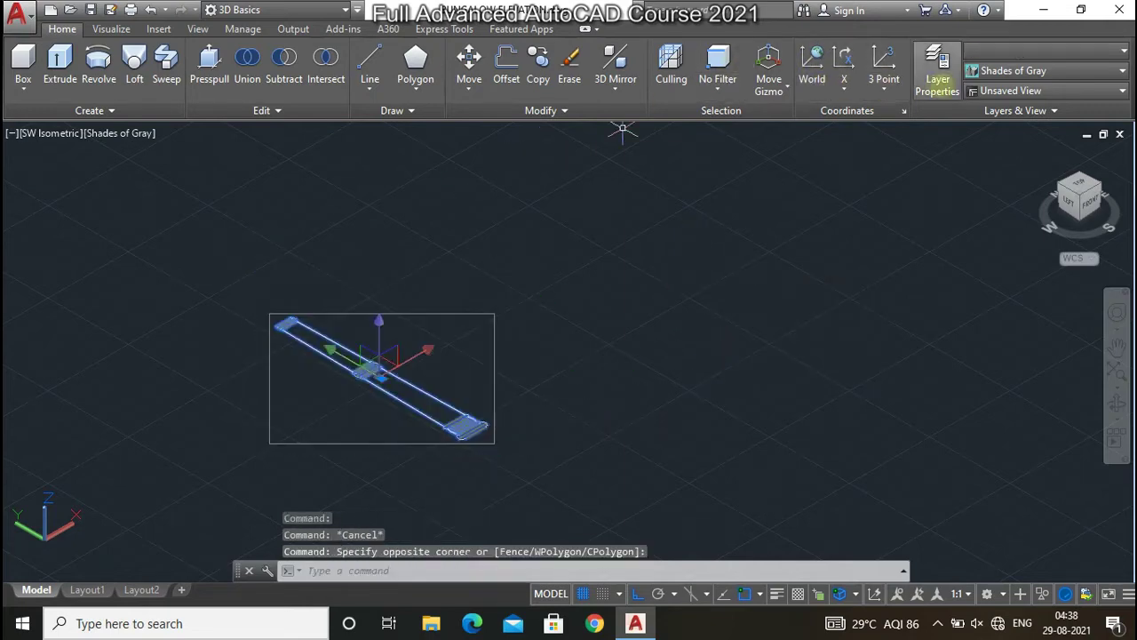
Rotate the grouped column 90° with the rotate gizmo so it stands upright
left_click(769, 87)
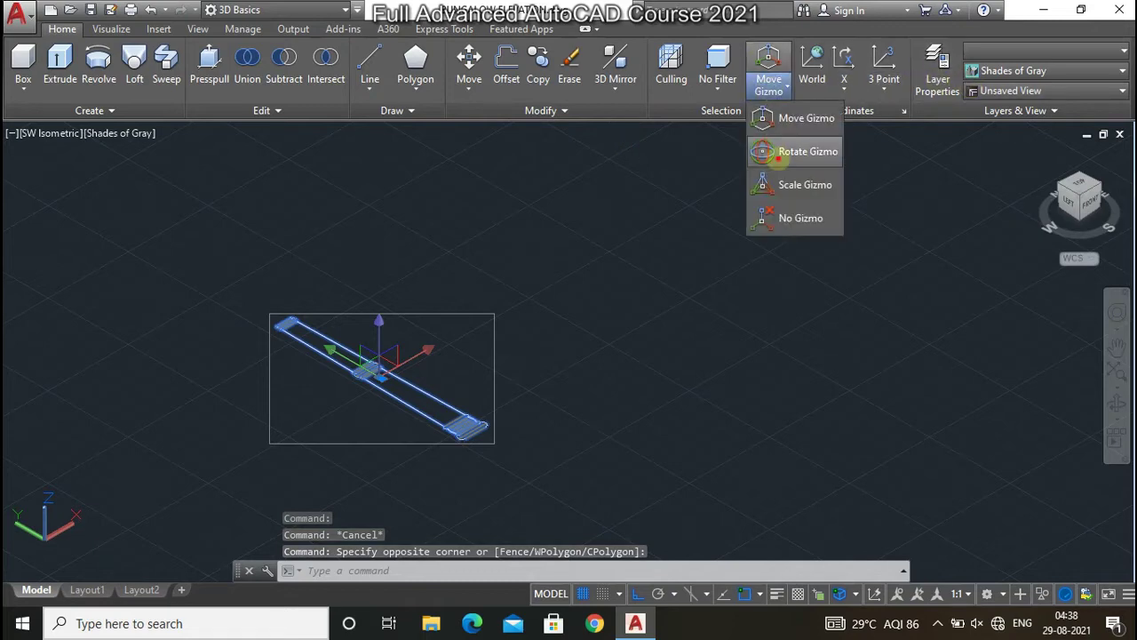
left_click(769, 151)
left_click(401, 359)
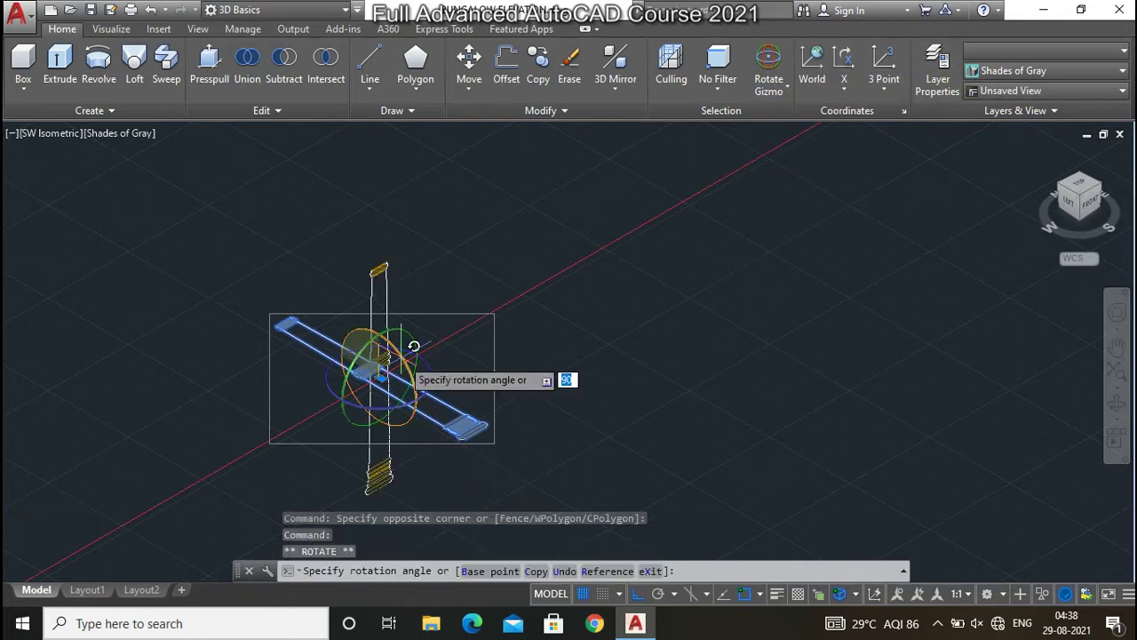
right_click(391, 235)
key("Escape")
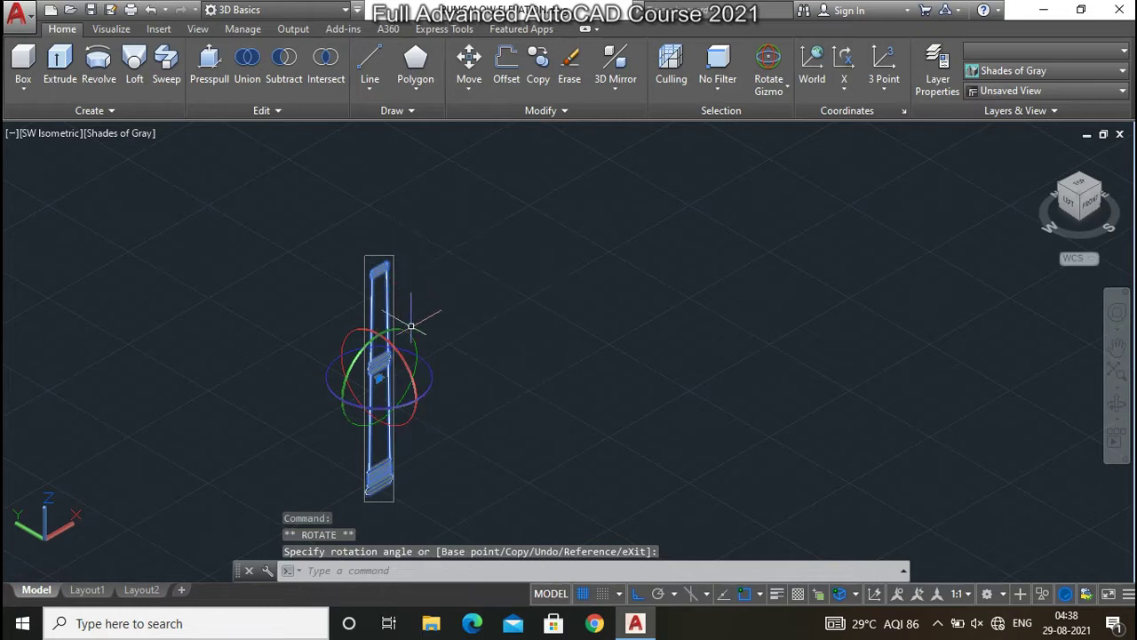
key("Escape")
key("Escape")
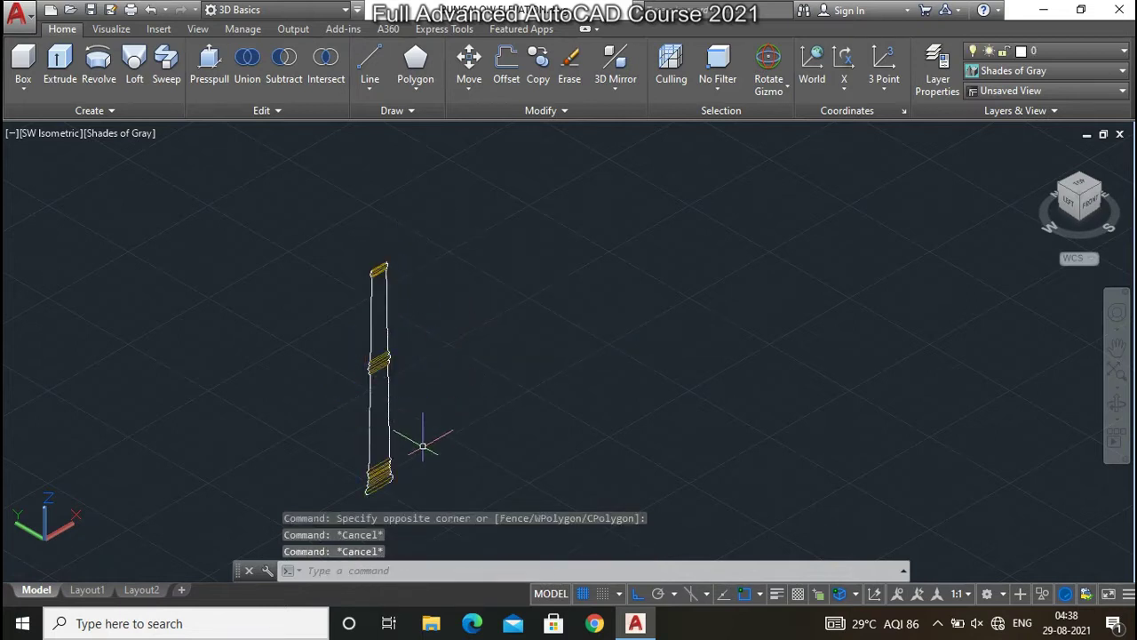
left_click(771, 82)
Set the transform gizmo to No Gizmo so selections show no handles
left_click(790, 116)
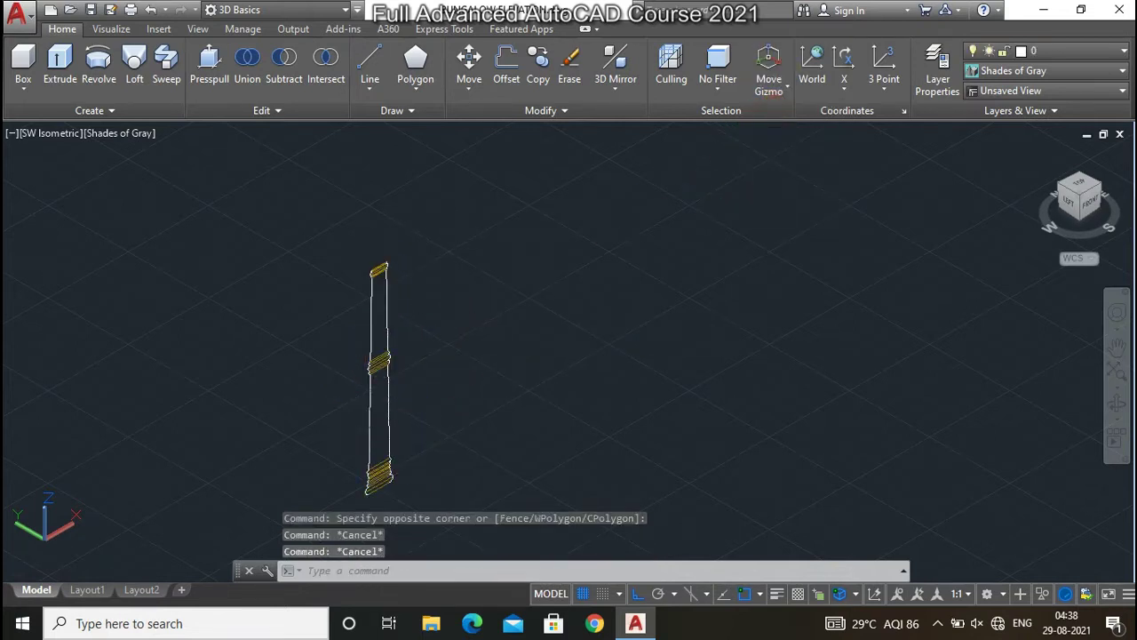
left_click(515, 418)
left_click(772, 82)
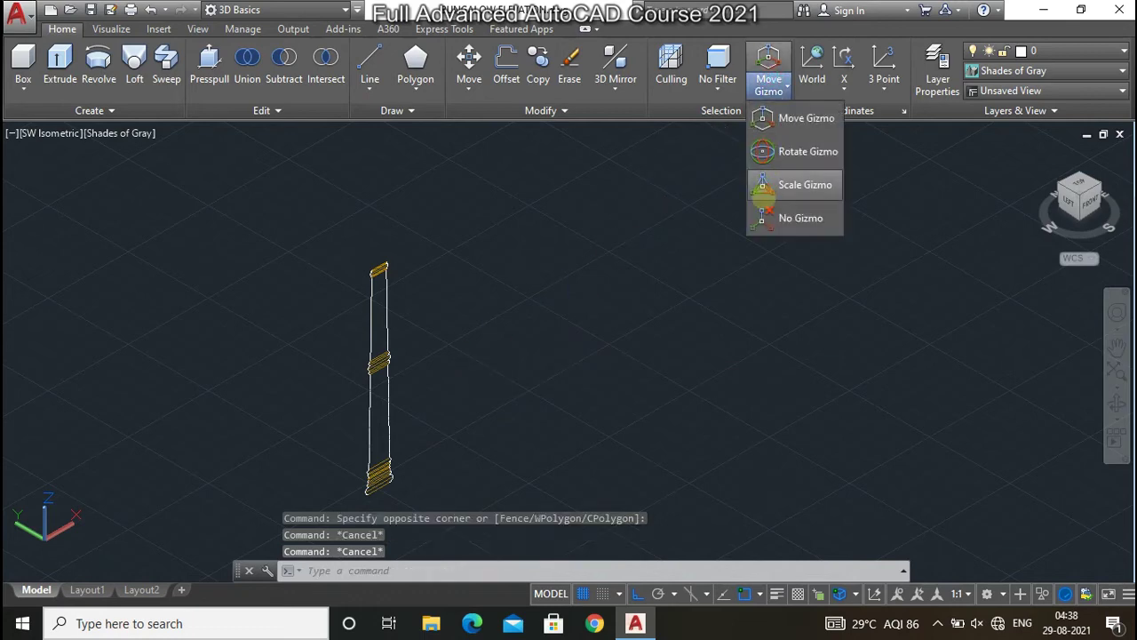
left_click(757, 218)
left_click(640, 418)
key("Escape")
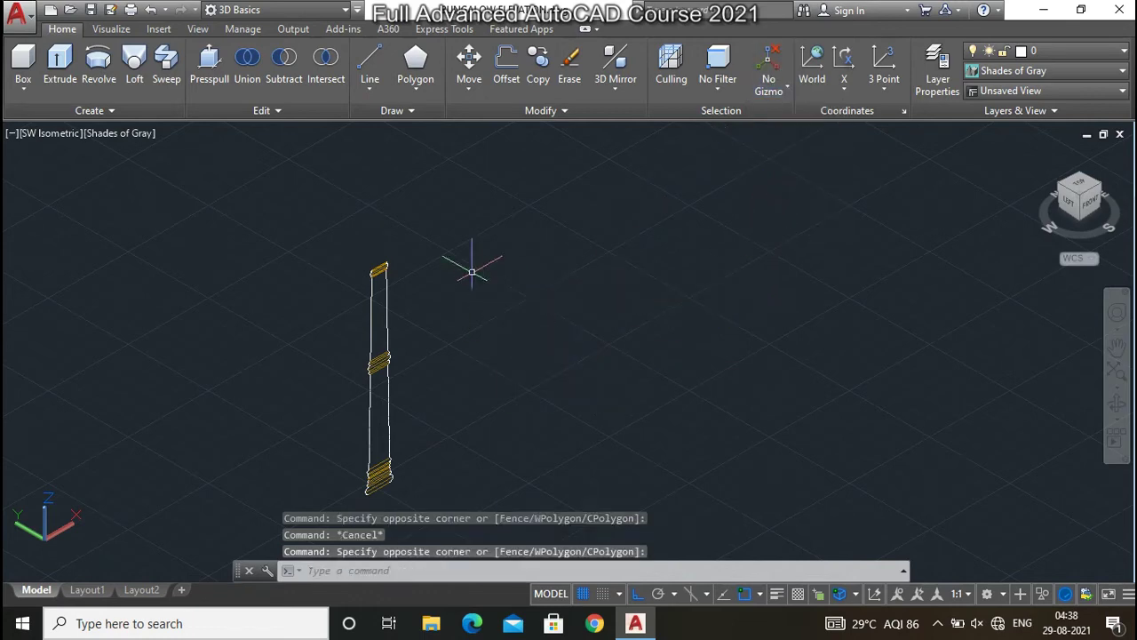
Draw a vertical line from the column's top centre straight down its axis
scroll(410, 266, "up", 8)
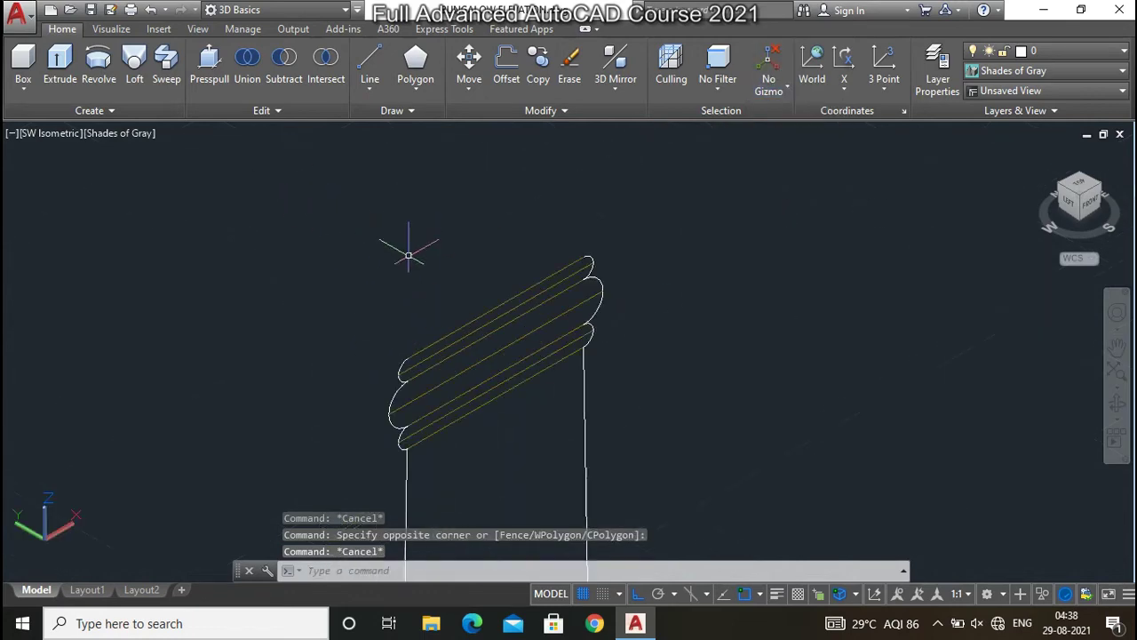
type("l")
key("Return")
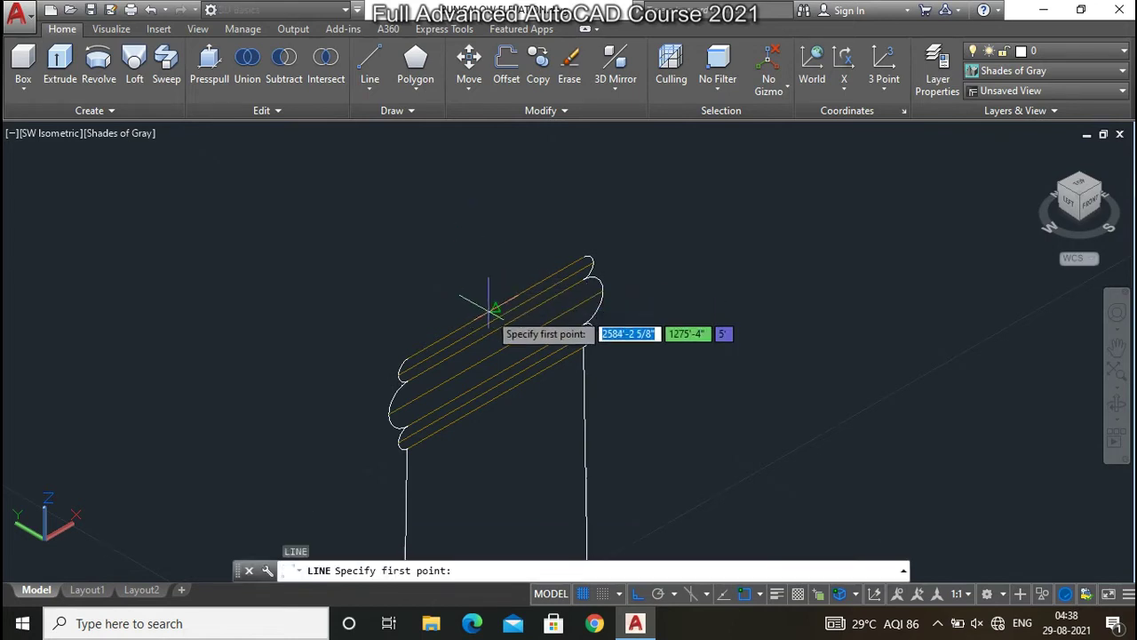
left_click(483, 304)
scroll(483, 236, "down", 8)
scroll(471, 389, "down", 1)
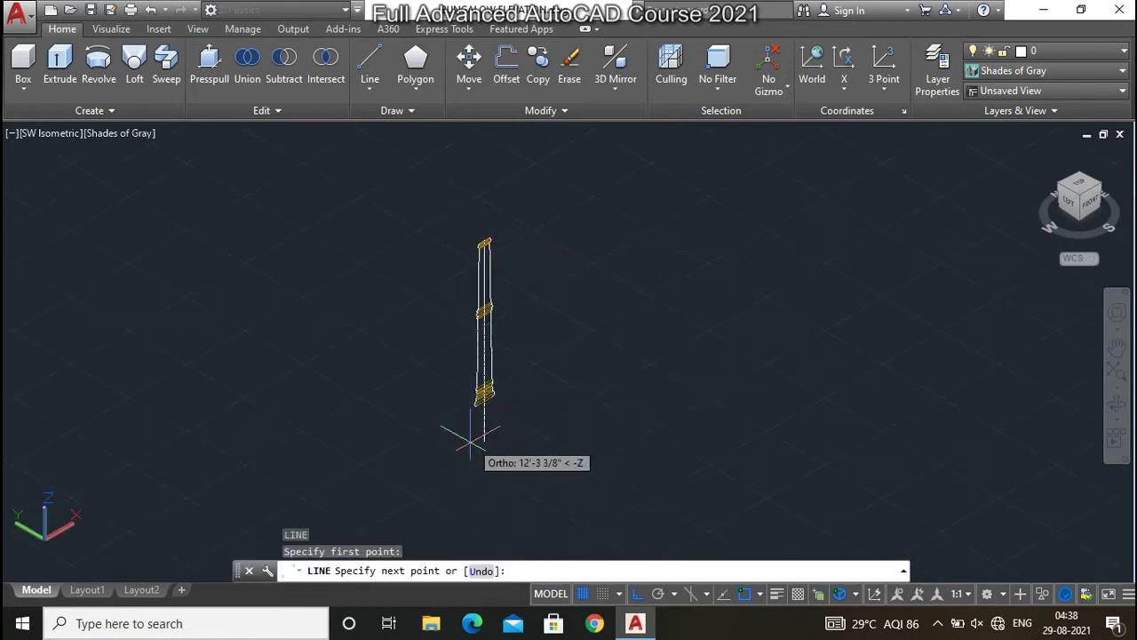
scroll(483, 393, "up", 5)
scroll(493, 383, "up", 6)
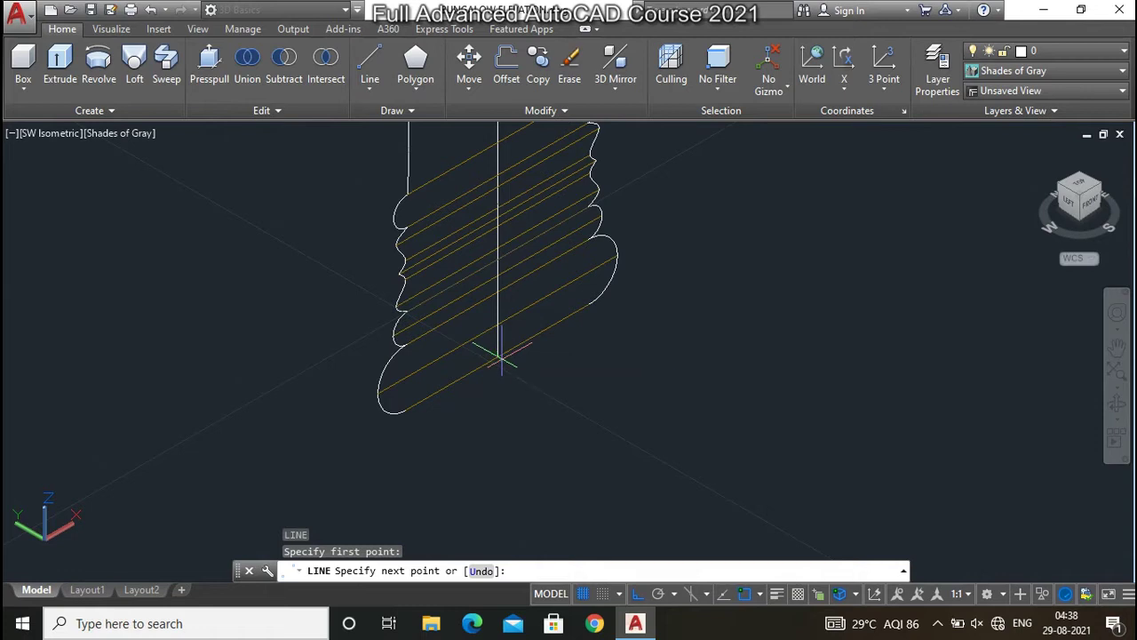
key("Escape")
scroll(489, 408, "down", 4)
scroll(486, 298, "down", 3)
scroll(490, 154, "up", 1)
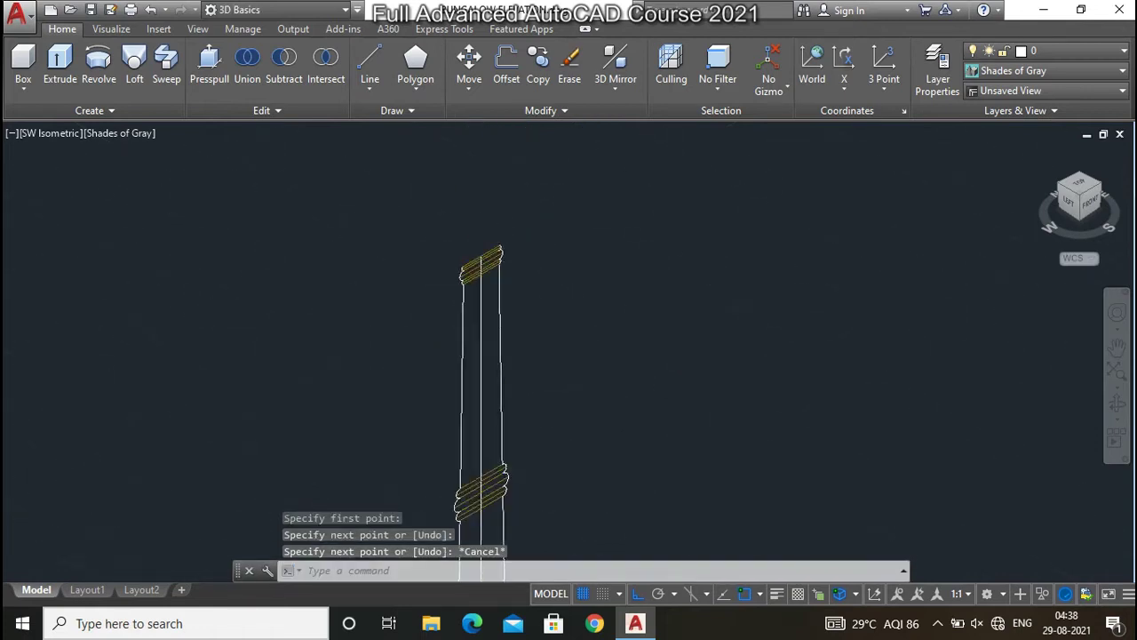
scroll(480, 263, "up", 4)
scroll(480, 263, "up", 4)
Draw a short vertical line beside the capital and set its colour to Red
left_click(1044, 51)
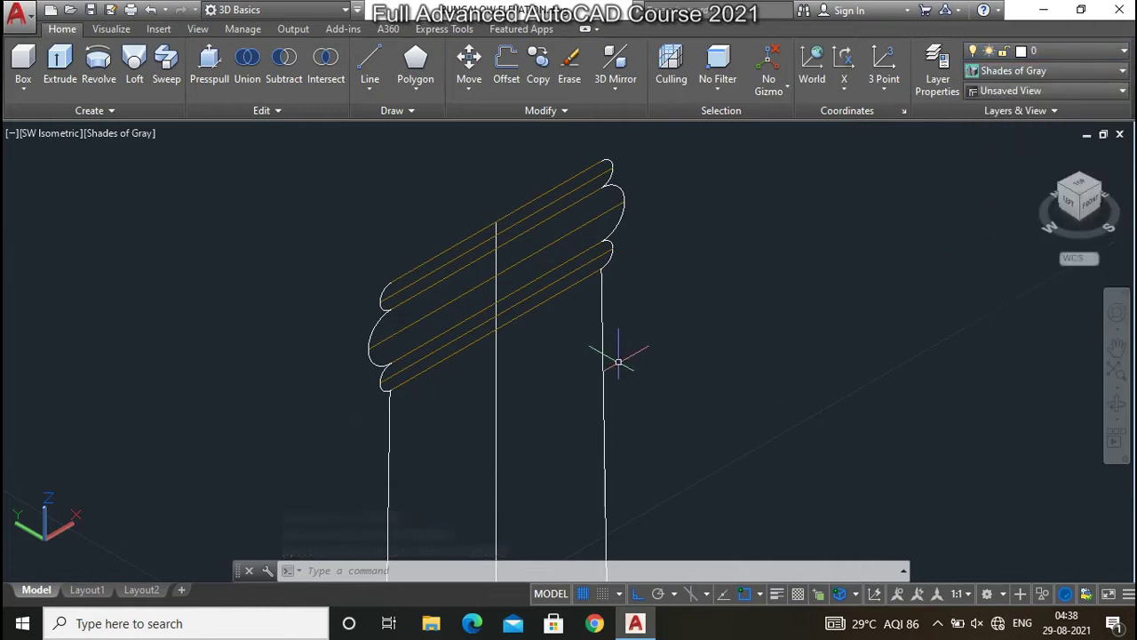
type("l")
key("Return")
left_click(760, 317)
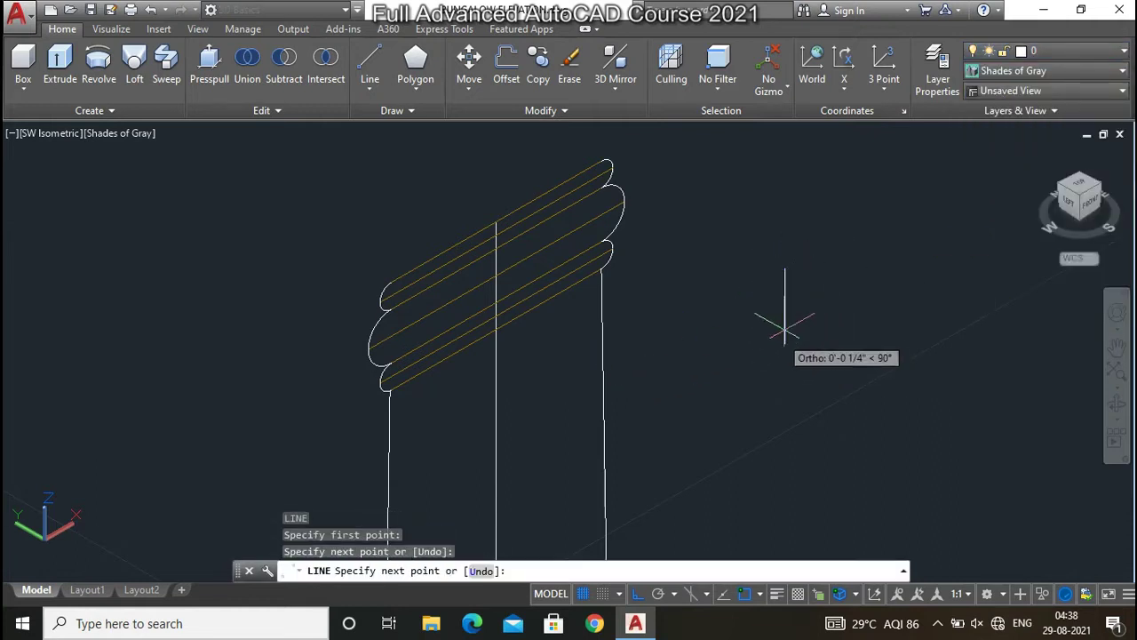
key("Escape")
left_click(791, 293)
right_click(774, 299)
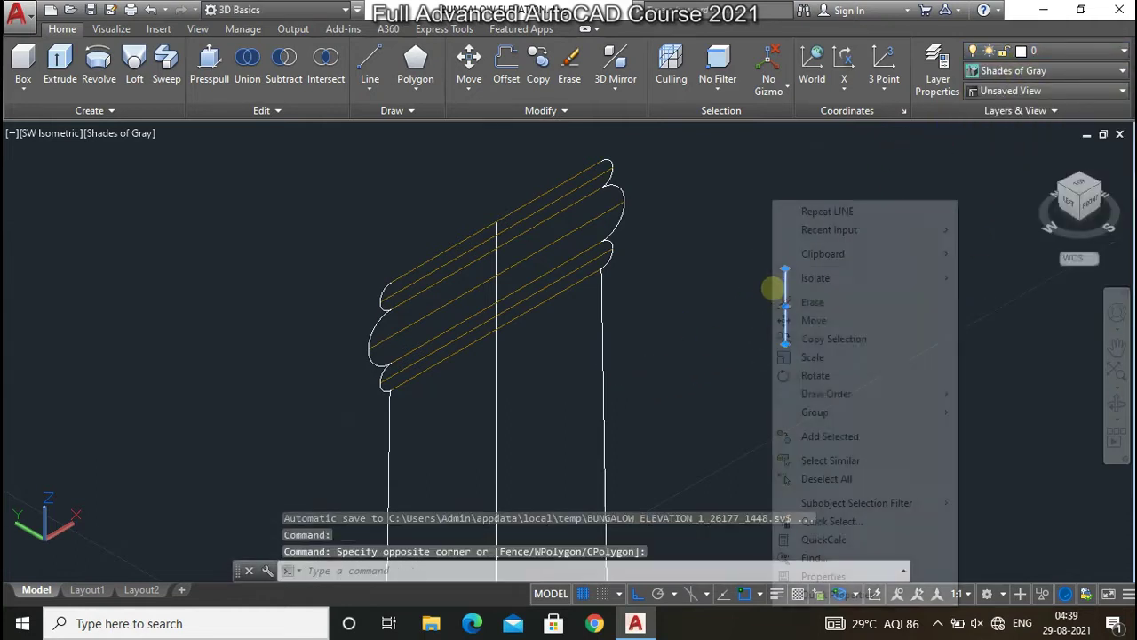
left_click(805, 576)
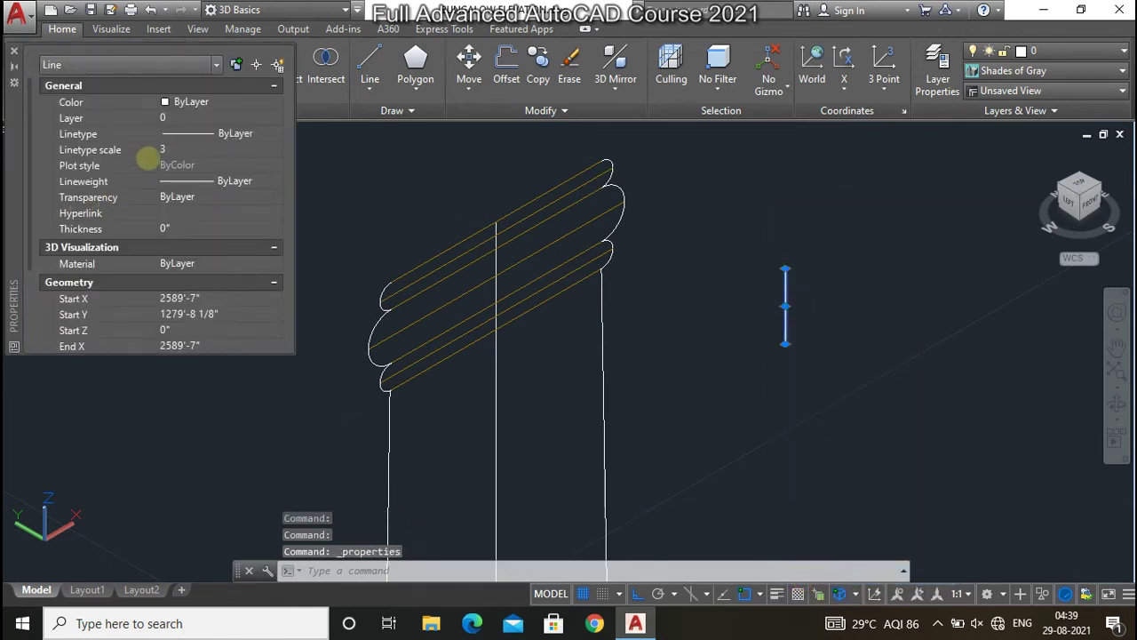
left_click(196, 101)
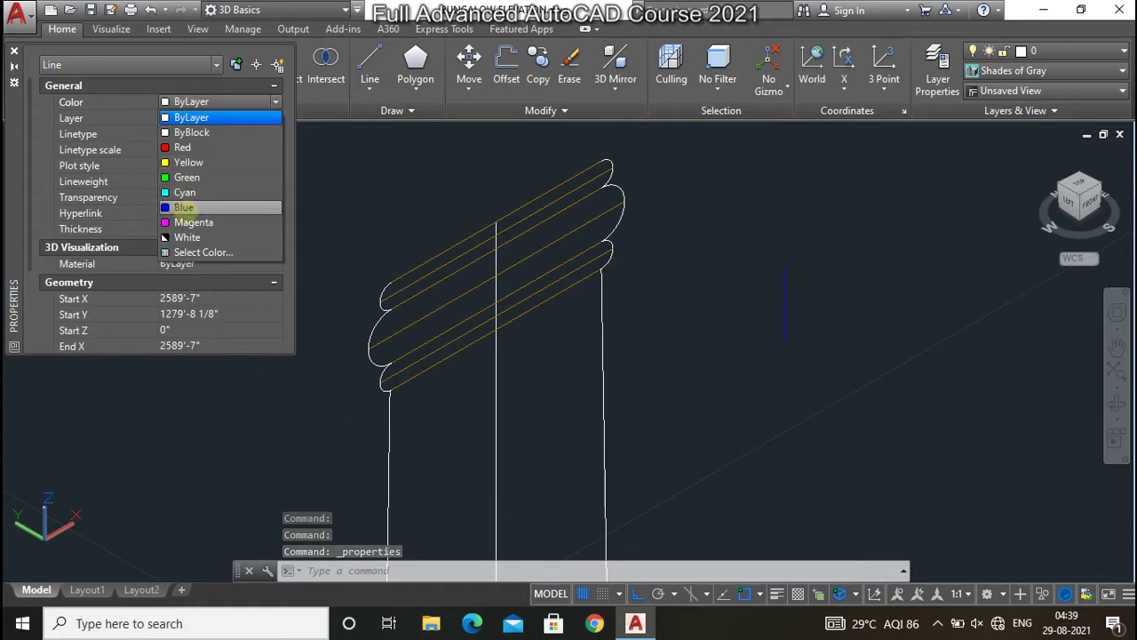
left_click(183, 147)
key("Escape")
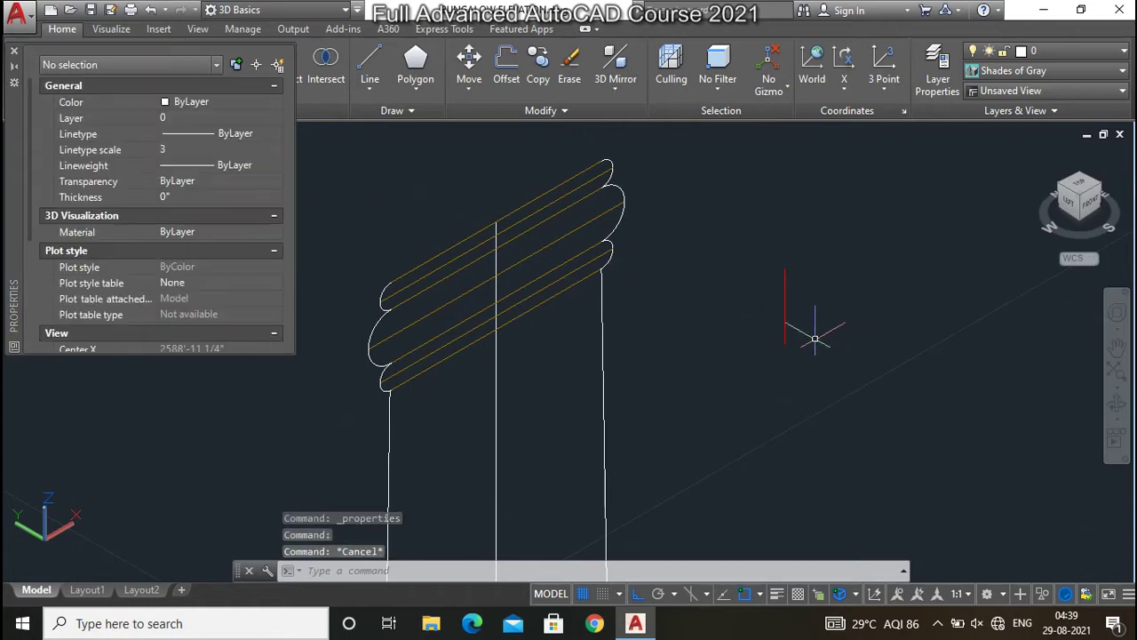
left_click(14, 50)
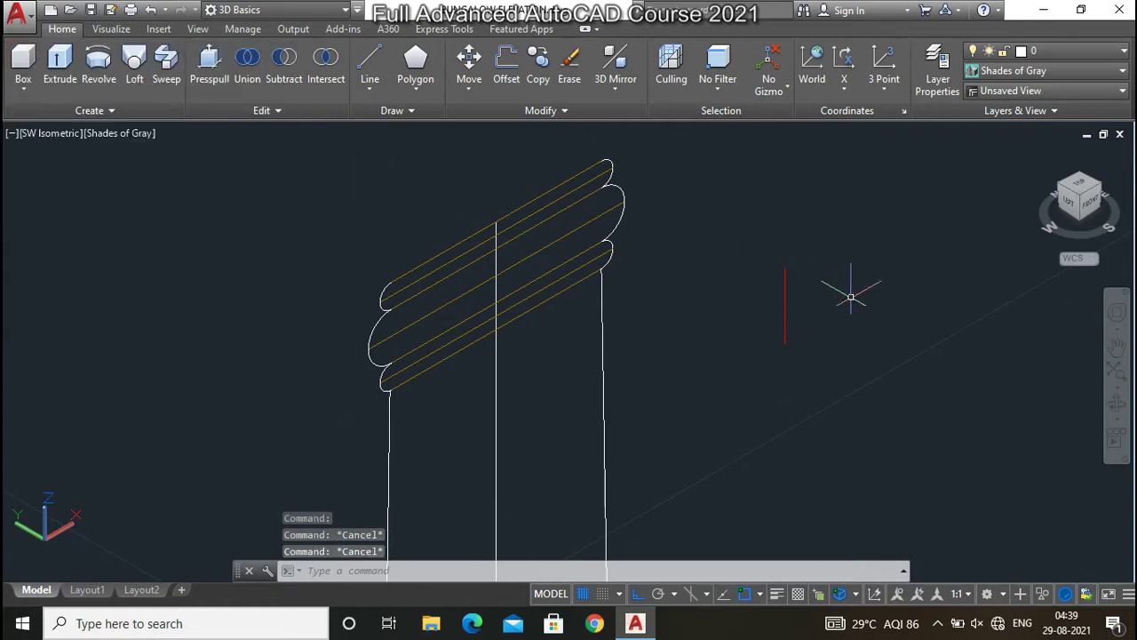
Use MATCHPROP to give the centre line the red line's properties
left_click_drag(770, 263, 985, 348)
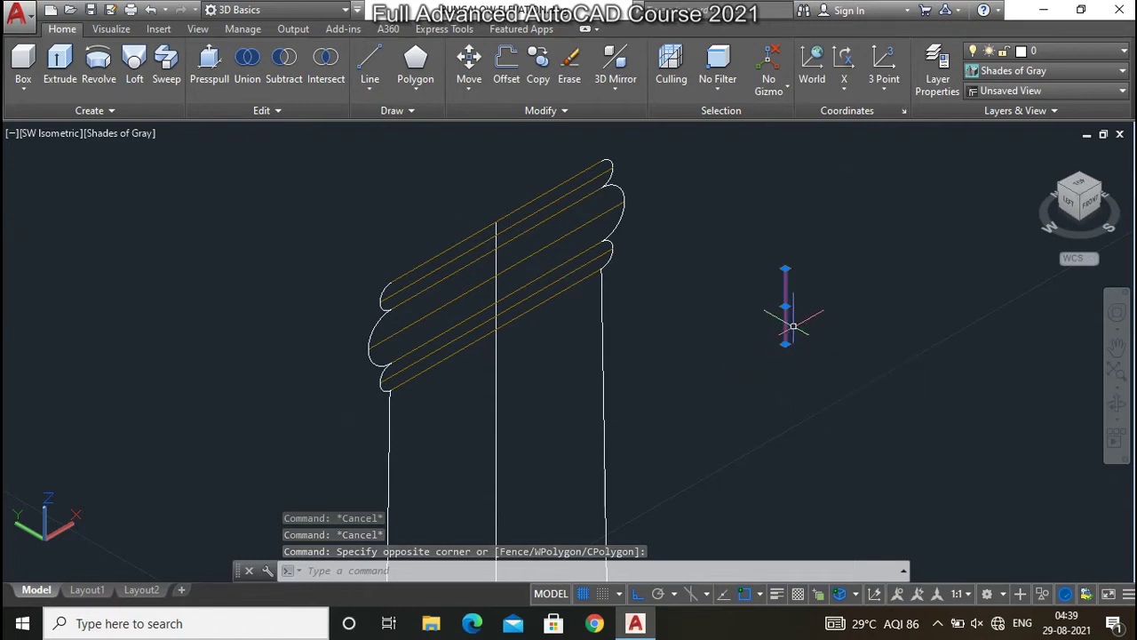
type("m")
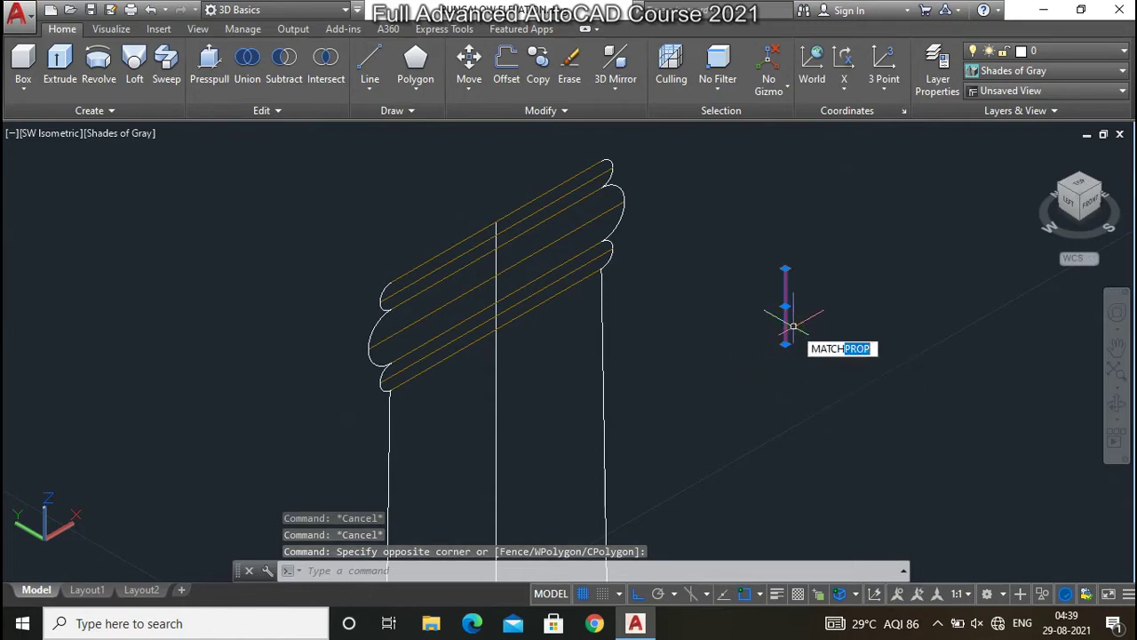
key("Return")
left_click(627, 414)
left_click(480, 391)
key("Escape")
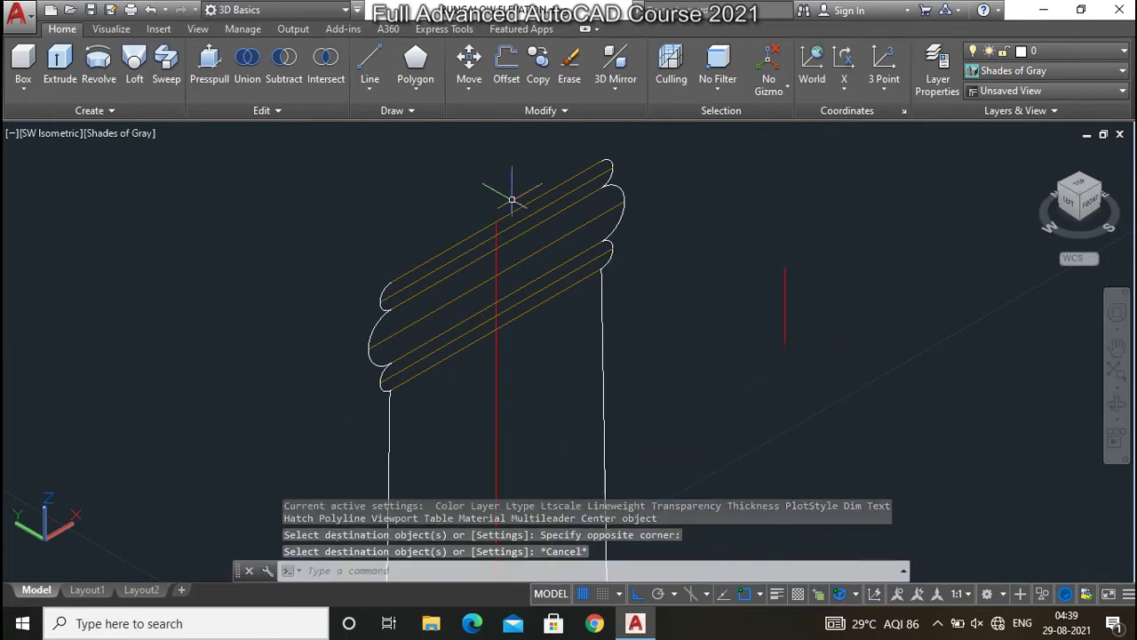
scroll(524, 210, "up", 5)
scroll(508, 198, "down", 2)
type("c")
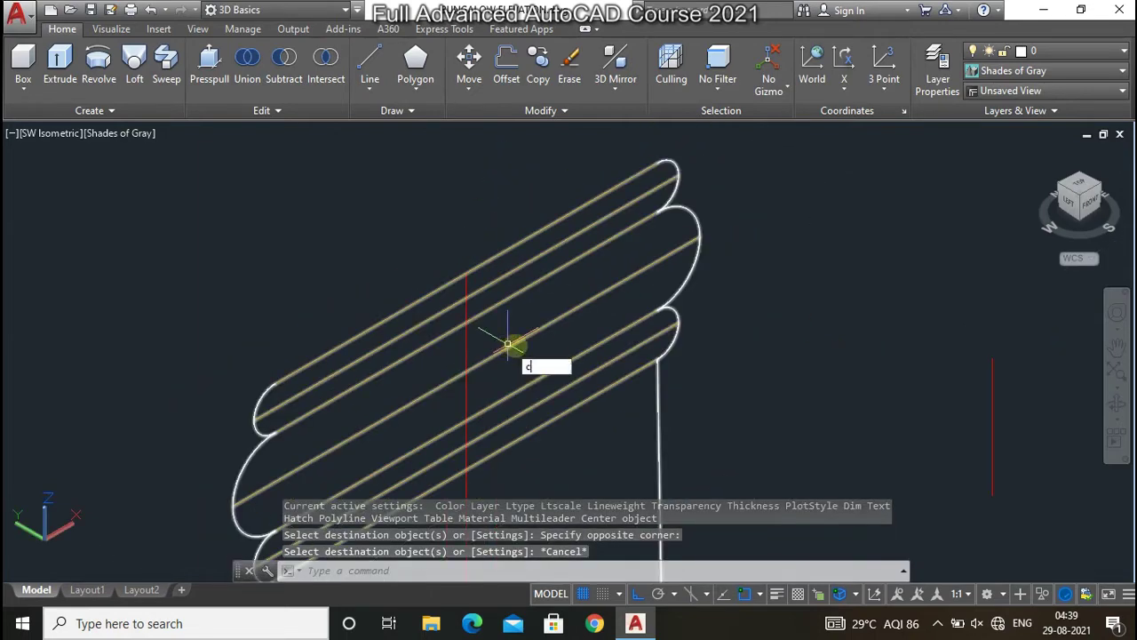
key("Return")
Make A-Door the current layer and delete the oversized first circle
left_click(466, 273)
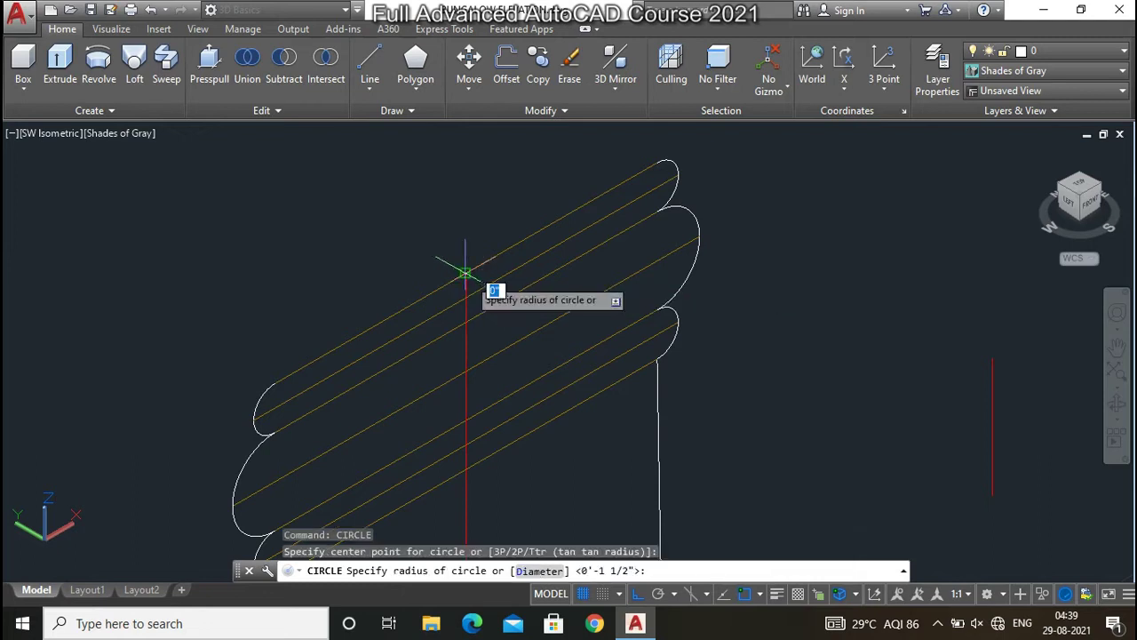
left_click(661, 160)
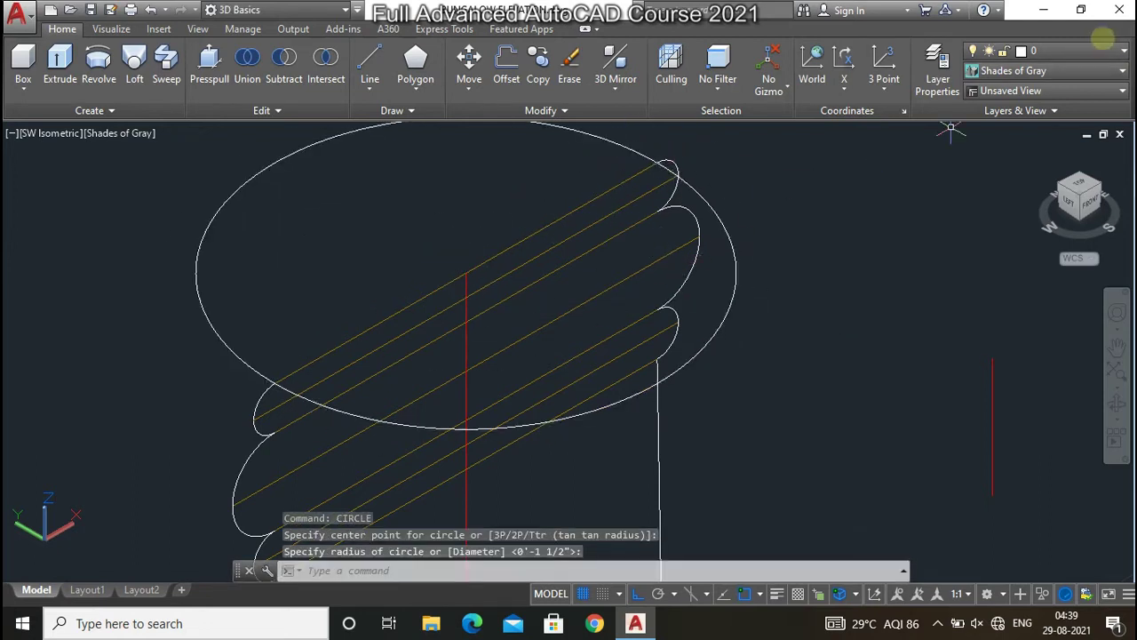
left_click(1077, 51)
left_click(1054, 110)
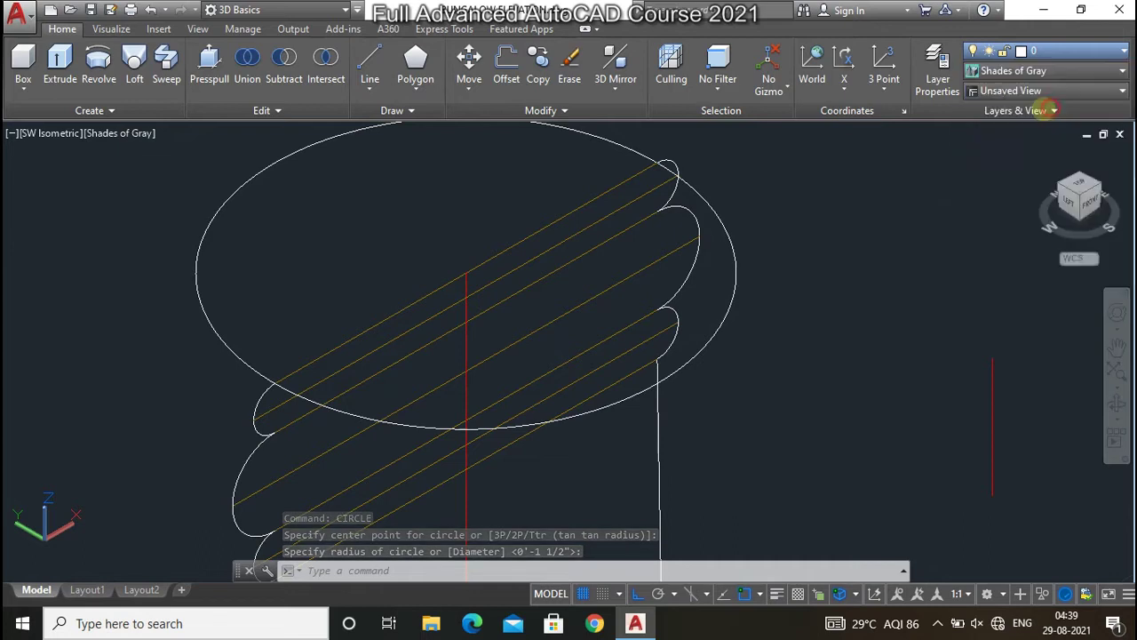
left_click(709, 295)
left_click(756, 299)
key("Delete")
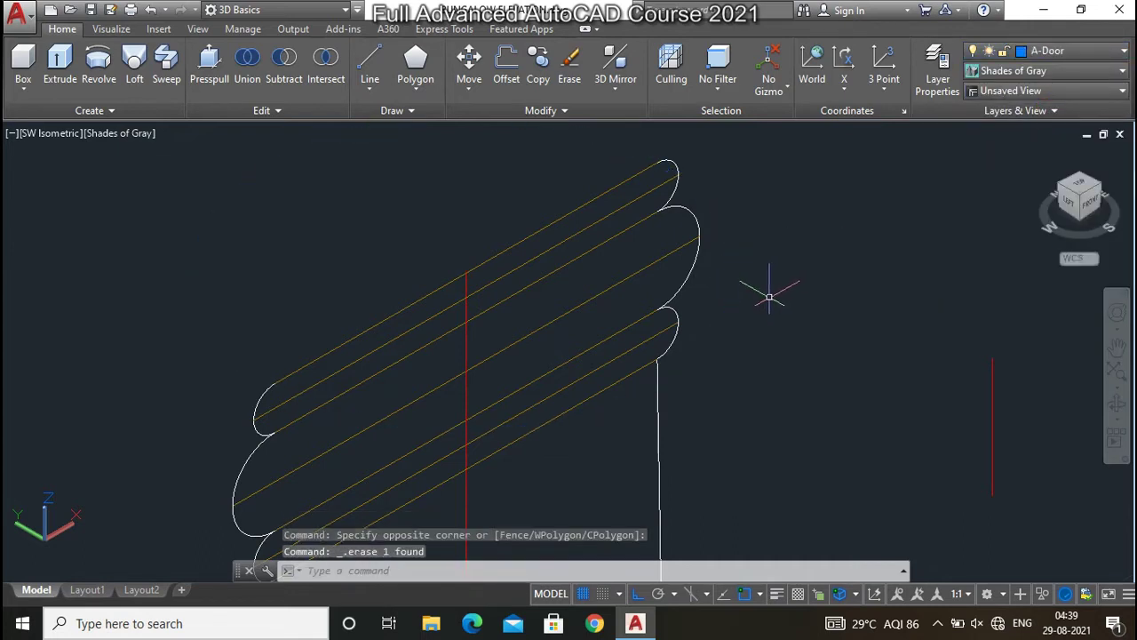
type("c")
Draw four concentric circles on the column axis around the top capital coils
key("Return")
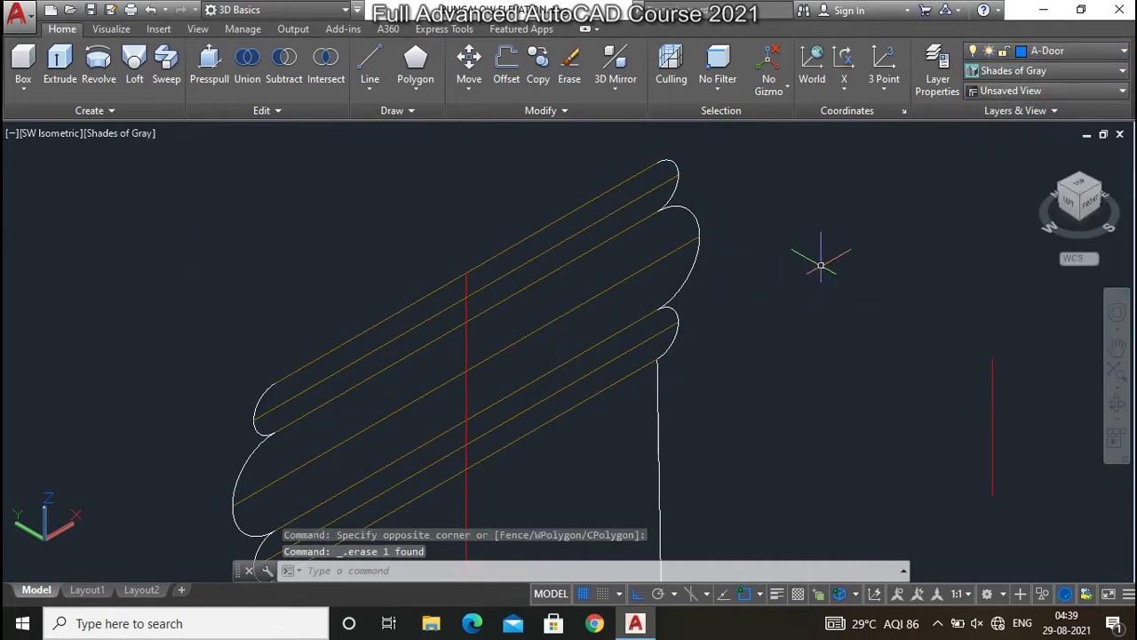
left_click(466, 272)
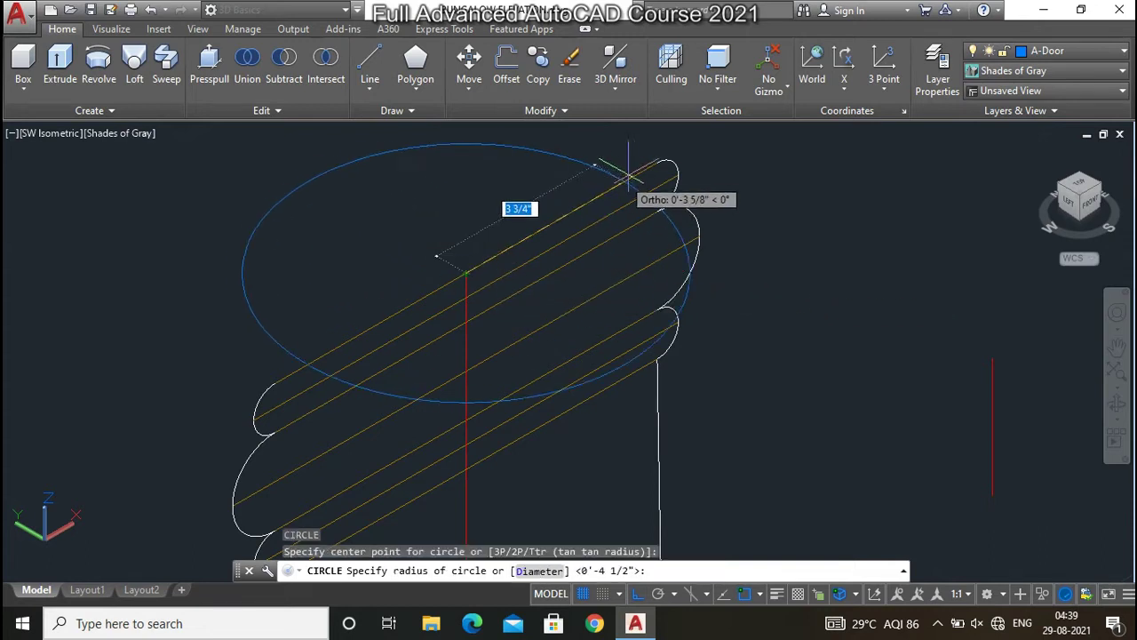
left_click(664, 166)
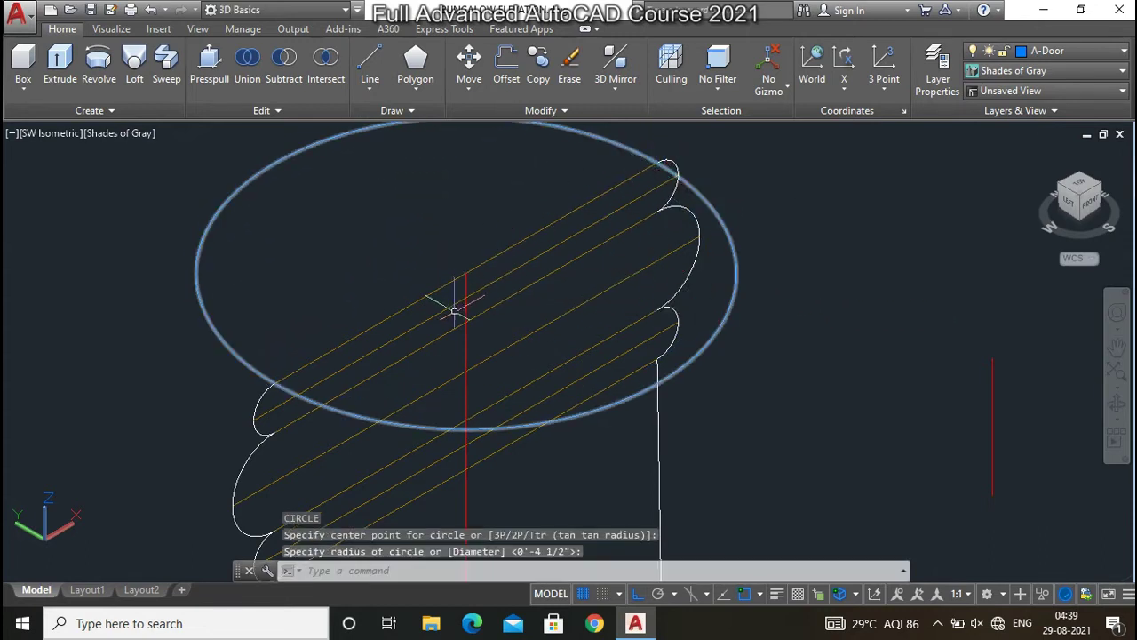
key("Return")
left_click(466, 272)
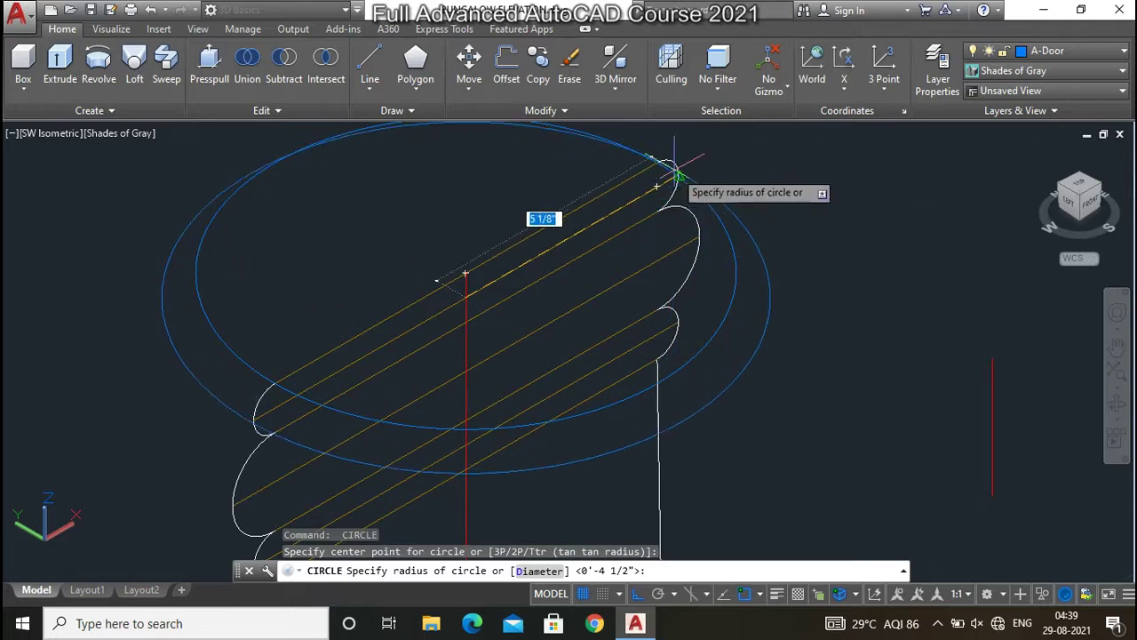
left_click(255, 416)
key("Return")
left_click(465, 297)
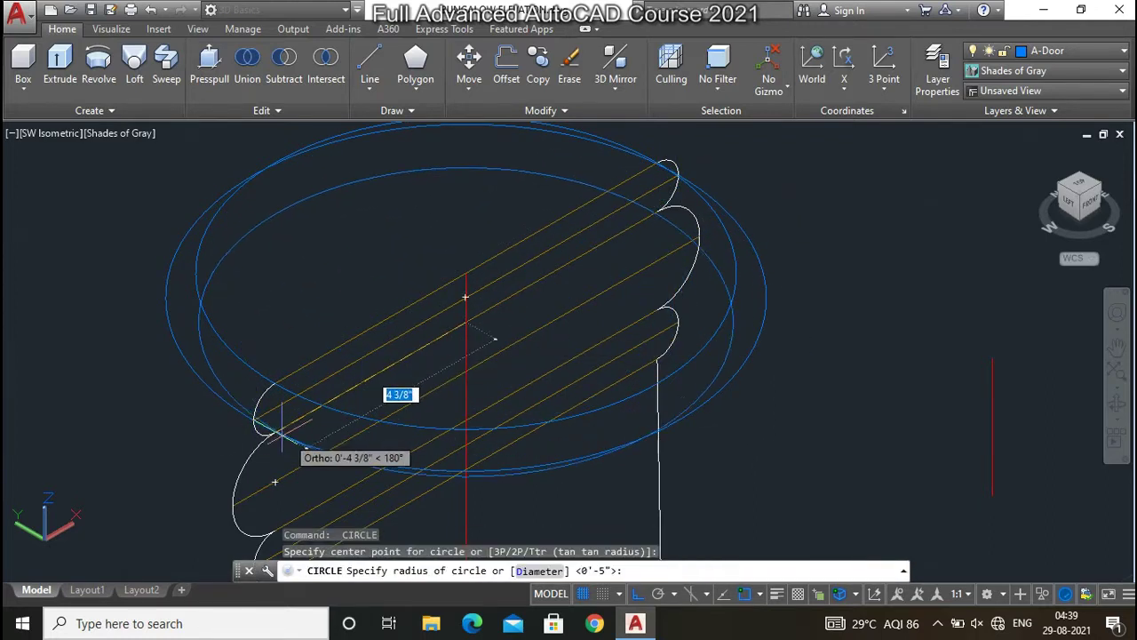
left_click(672, 184)
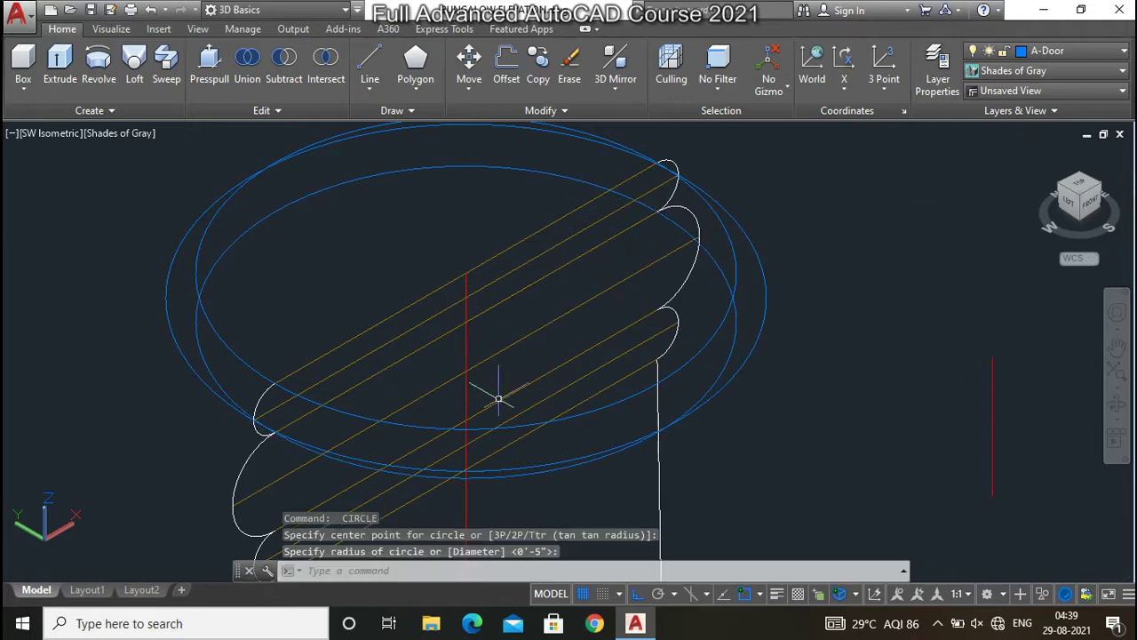
key("Return")
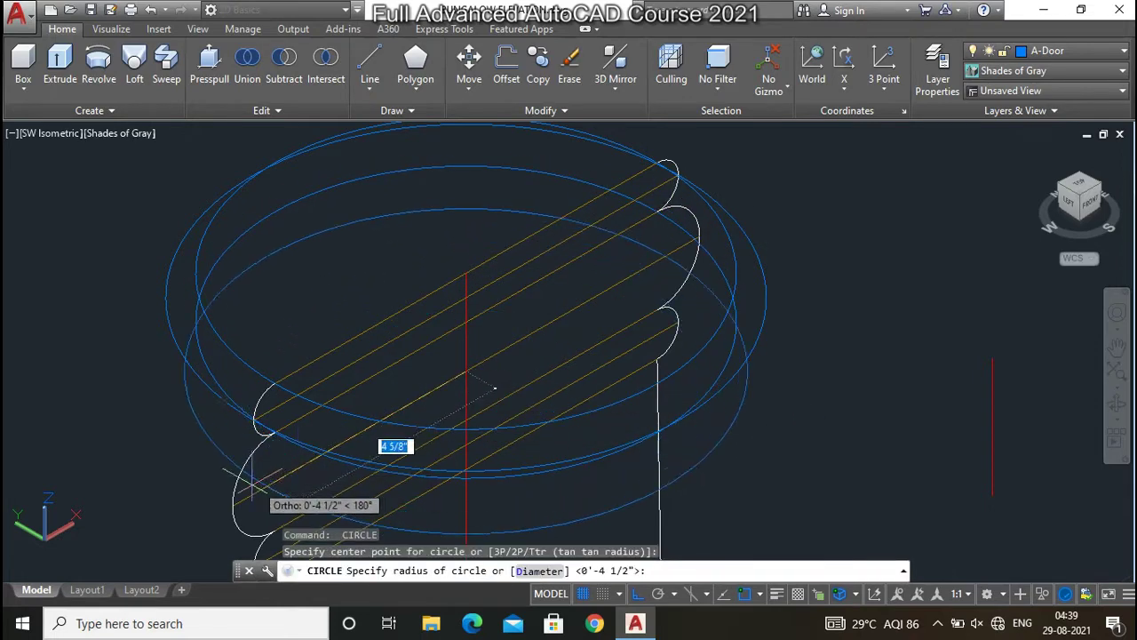
left_click(267, 462)
Draw three more axis-centred circles lower down the capital coils
scroll(302, 267, "down", 5)
scroll(355, 271, "up", 5)
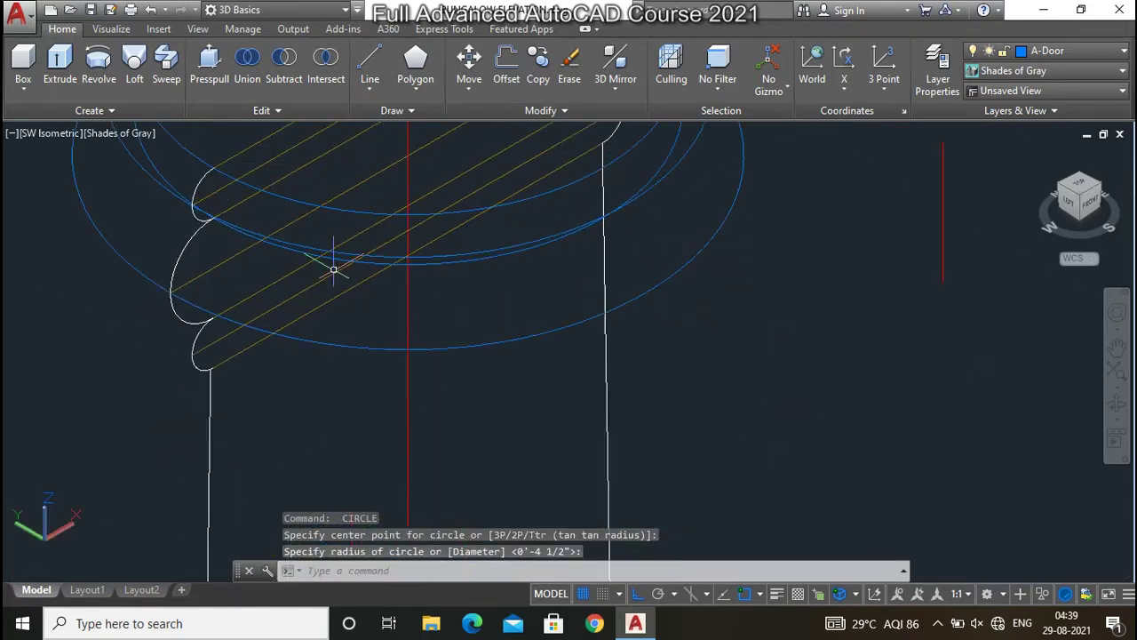
scroll(330, 254, "up", 2)
scroll(368, 254, "down", 1)
key("space")
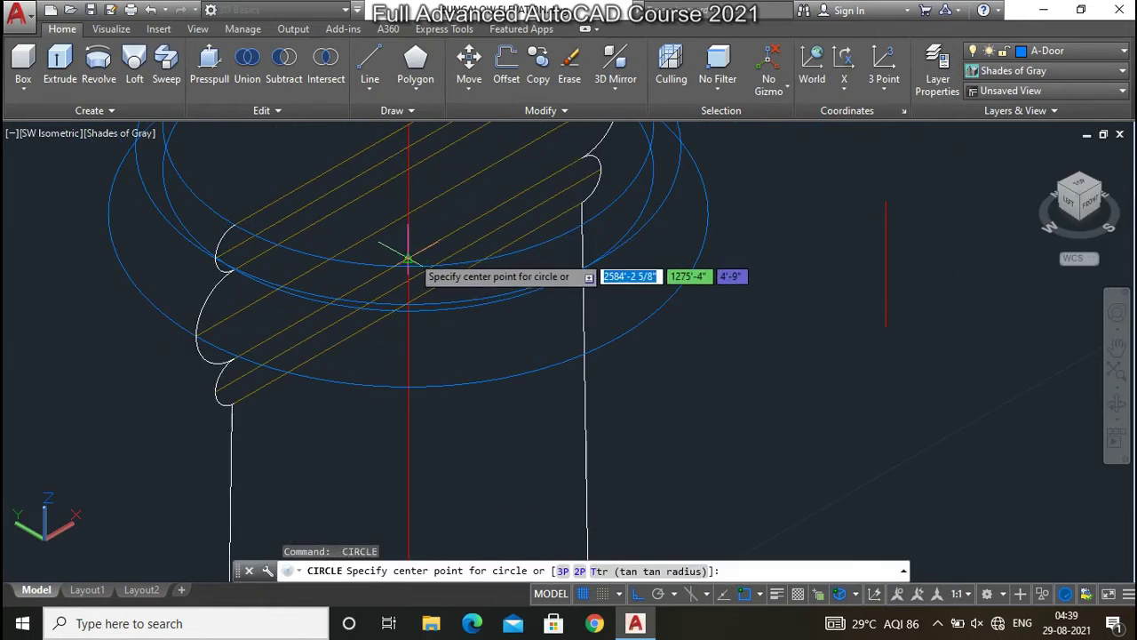
left_click(408, 257)
left_click(228, 364)
key("space")
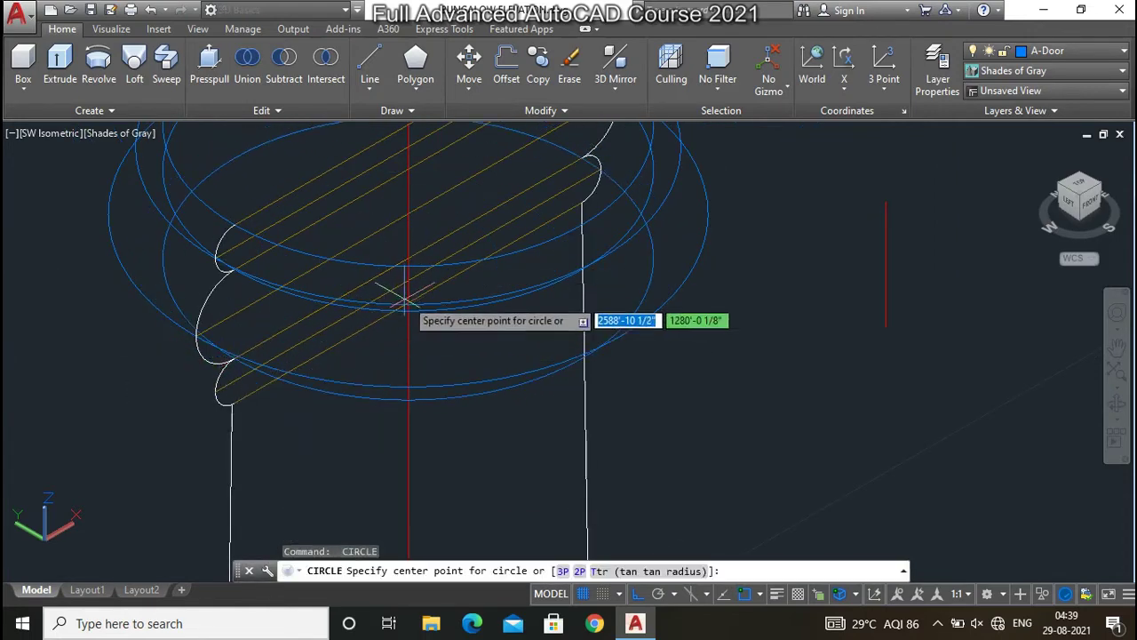
left_click(408, 283)
left_click(216, 382)
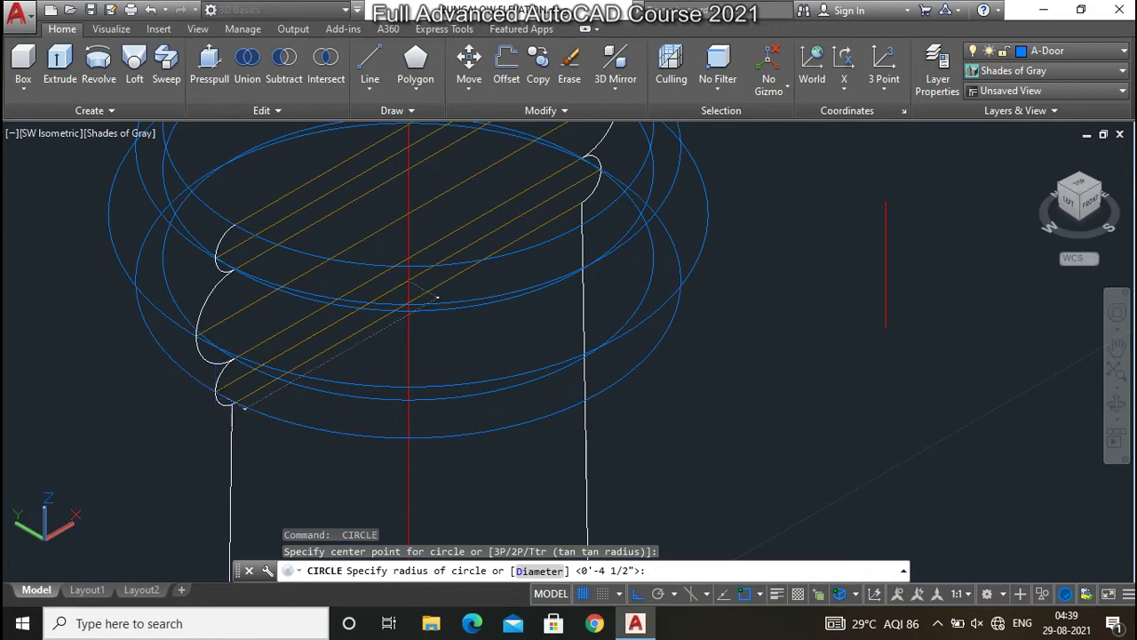
key("space")
left_click(408, 302)
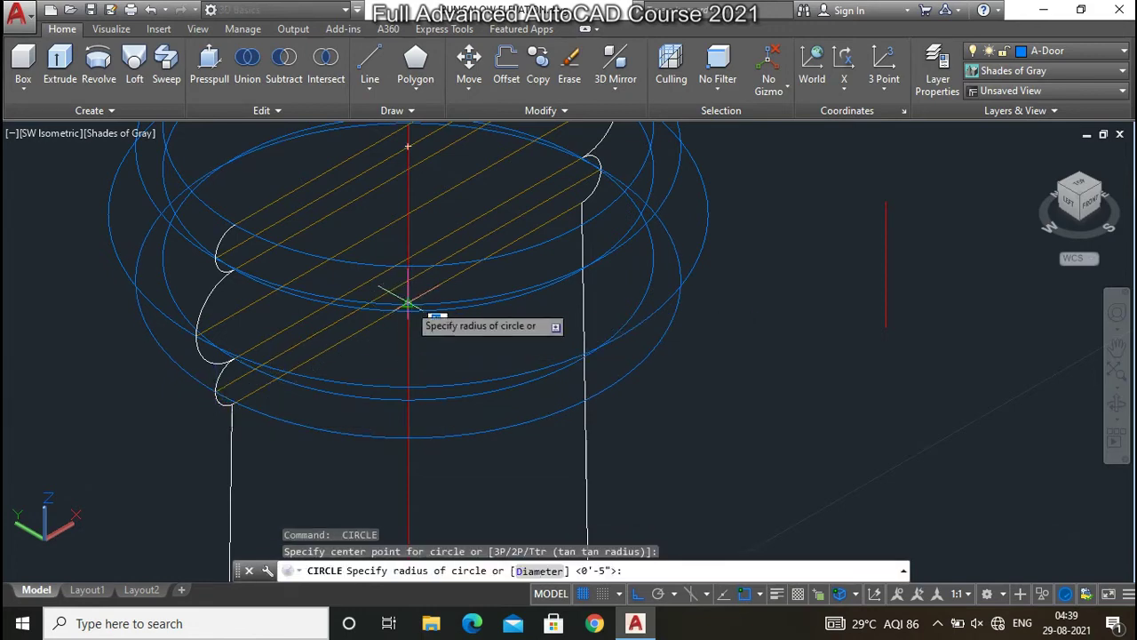
left_click(227, 382)
scroll(360, 231, "down", 5)
scroll(373, 242, "down", 2)
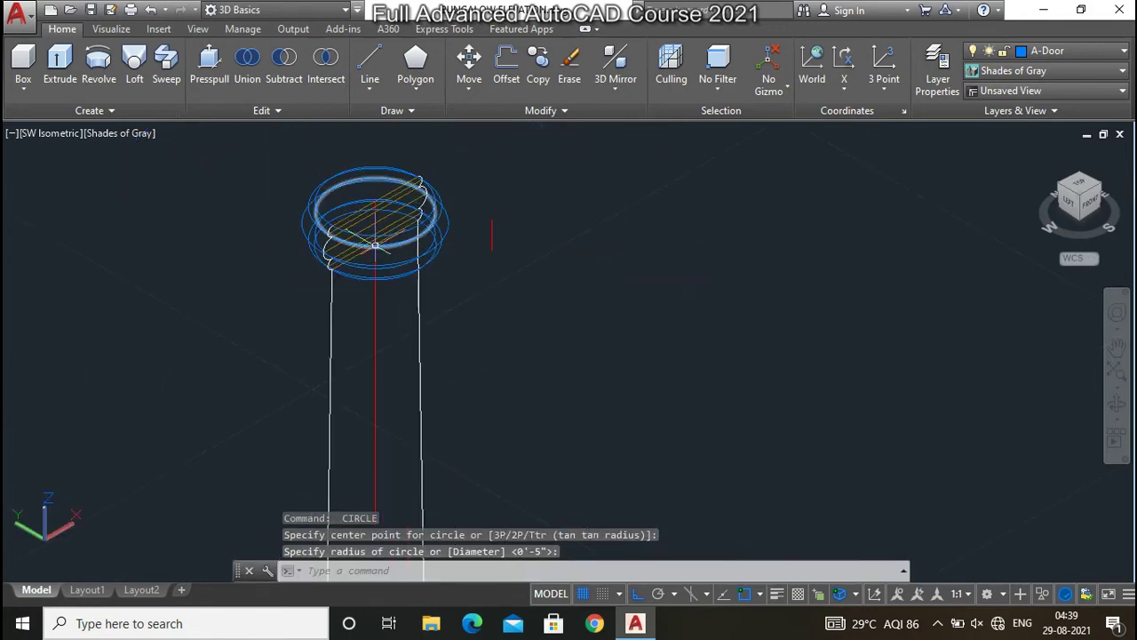
scroll(357, 240, "up", 1)
scroll(355, 216, "down", 3)
scroll(356, 257, "down", 1)
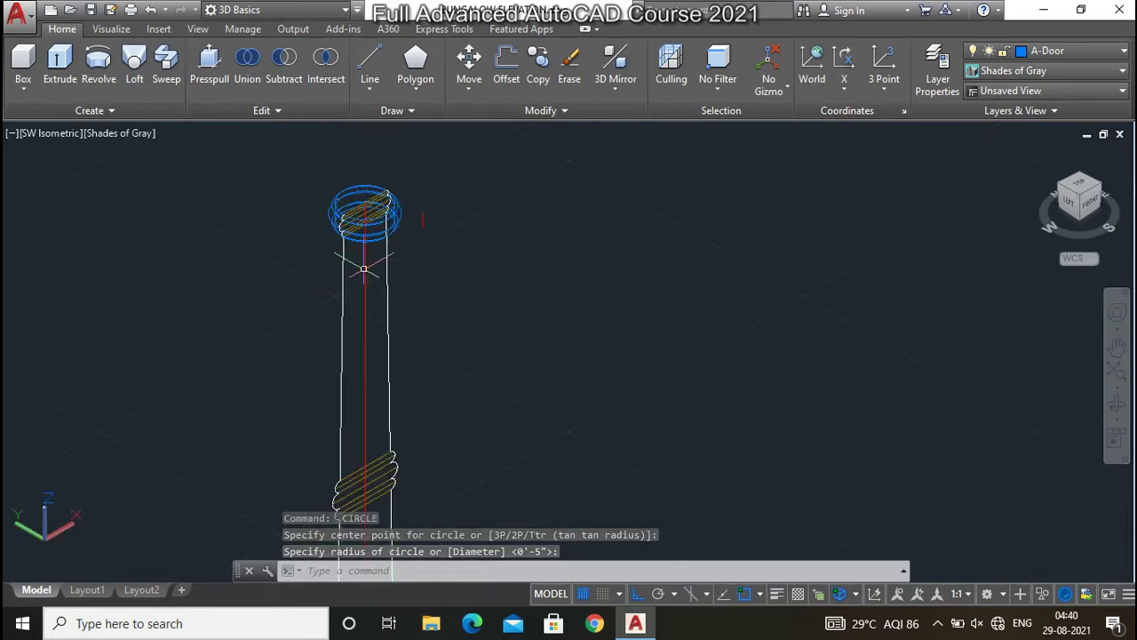
scroll(356, 318, "down", 1)
scroll(366, 303, "up", 3)
scroll(360, 338, "up", 2)
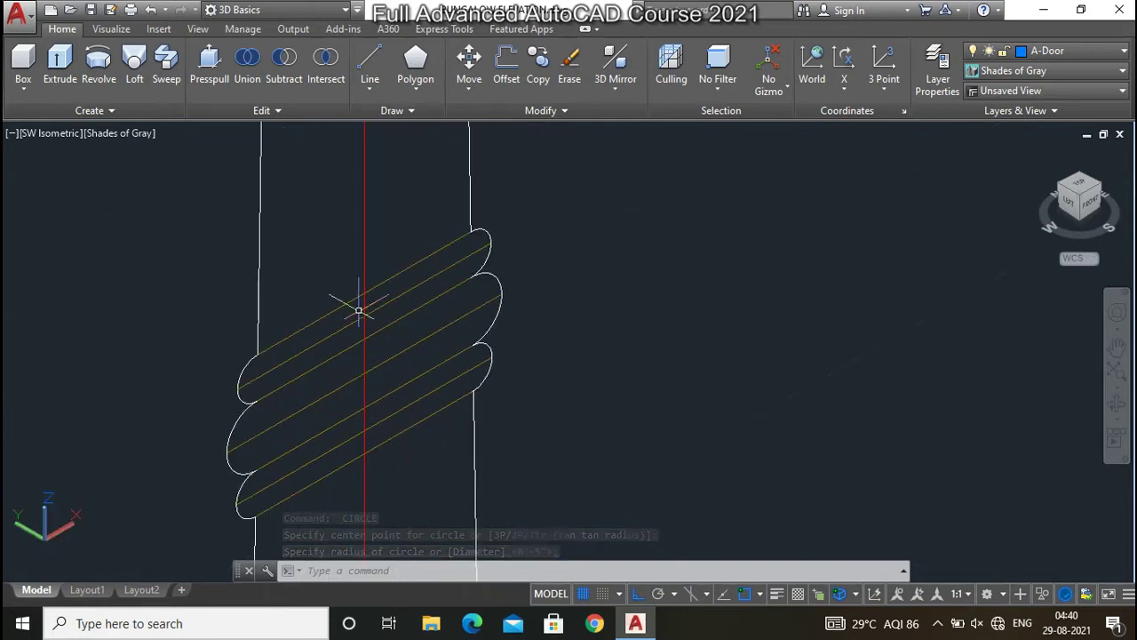
Draw four circles of increasing size around the middle ring band
key("Return")
left_click(363, 292)
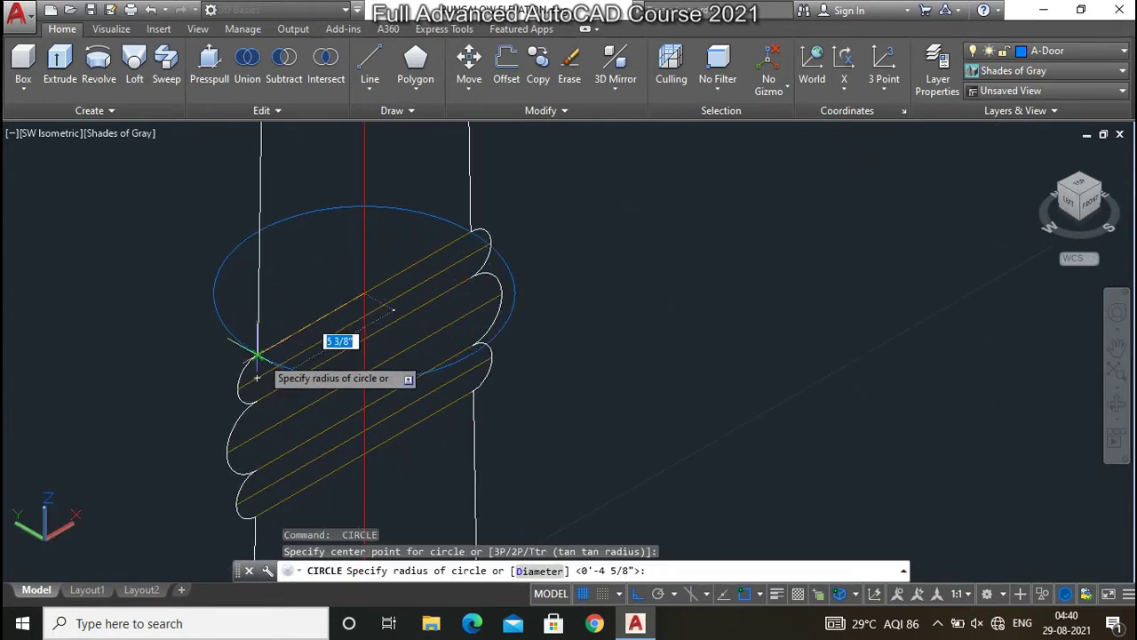
left_click(257, 356)
key("Return")
left_click(362, 312)
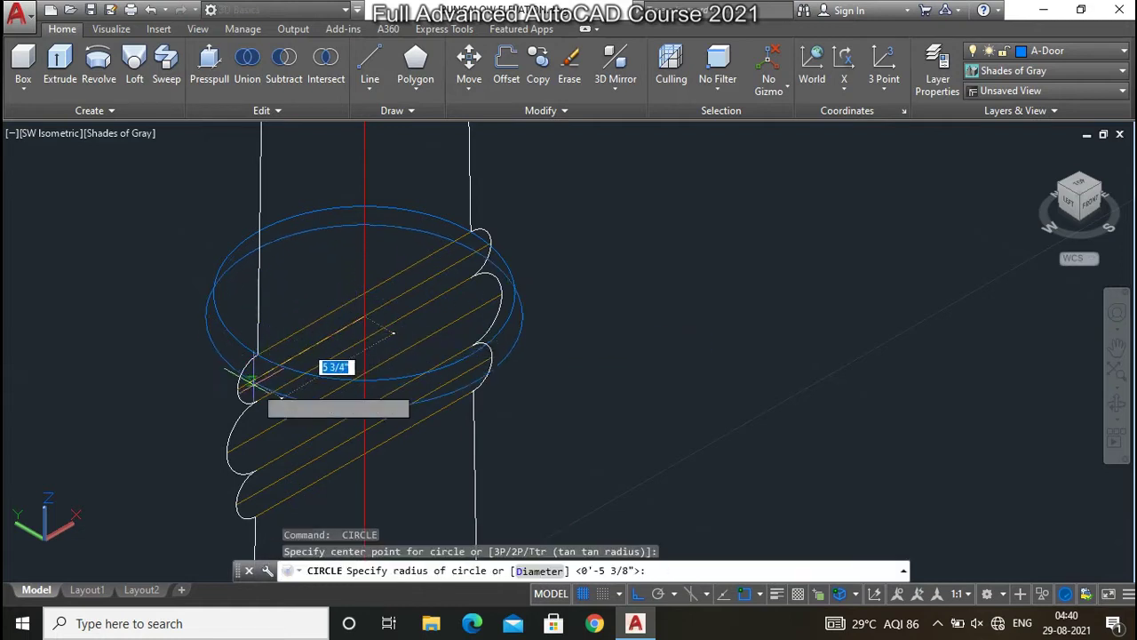
left_click(256, 378)
key("Return")
left_click(366, 338)
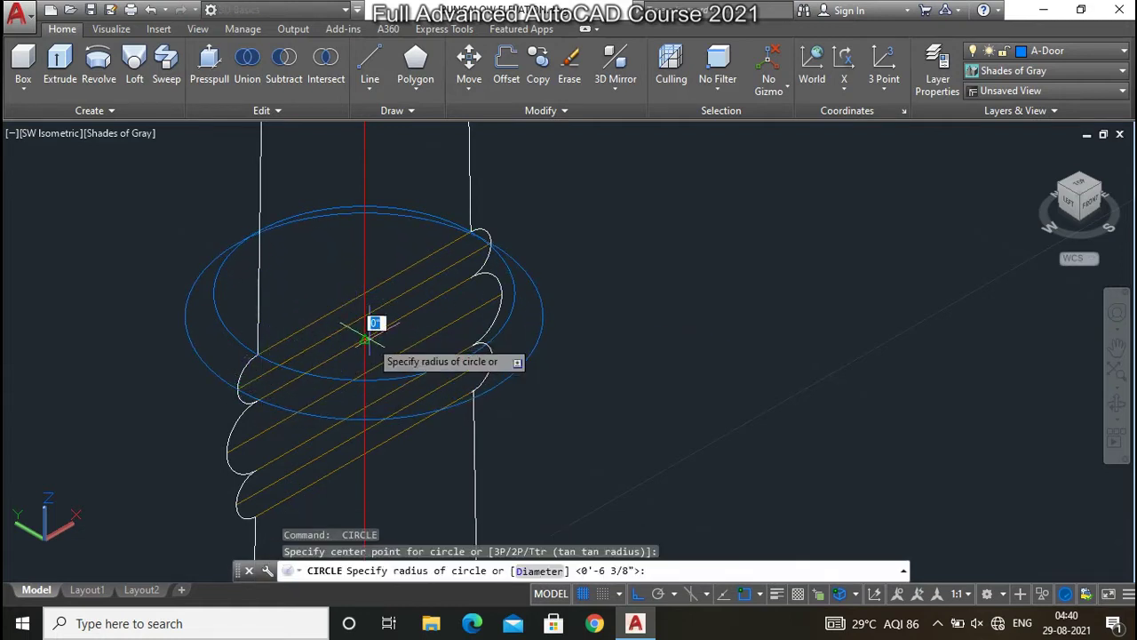
left_click(480, 276)
key("Return")
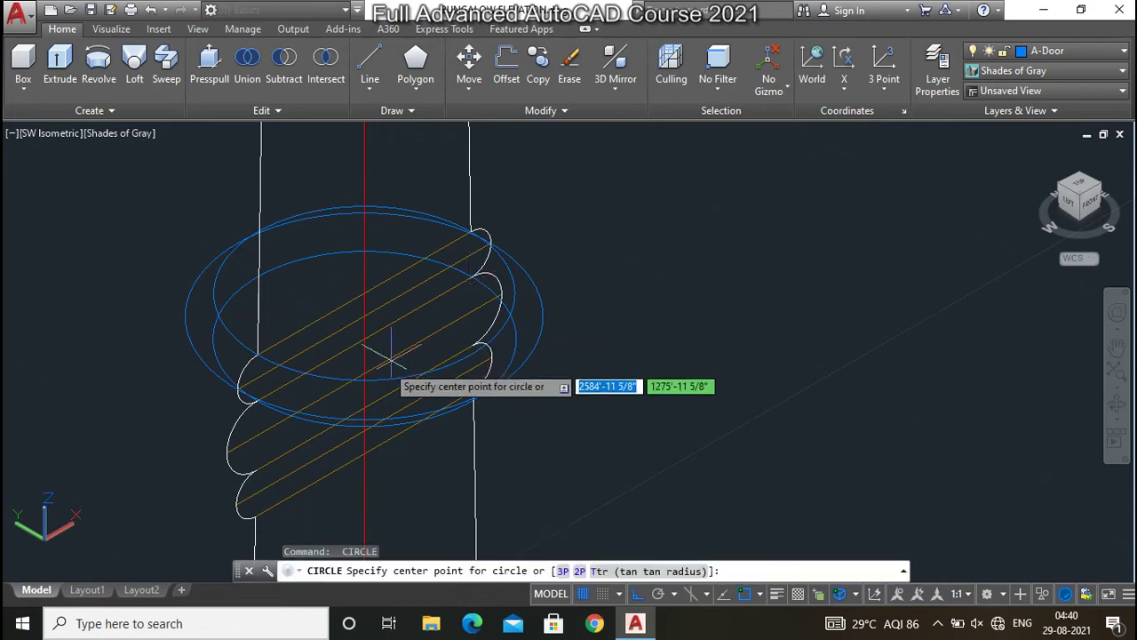
left_click(367, 366)
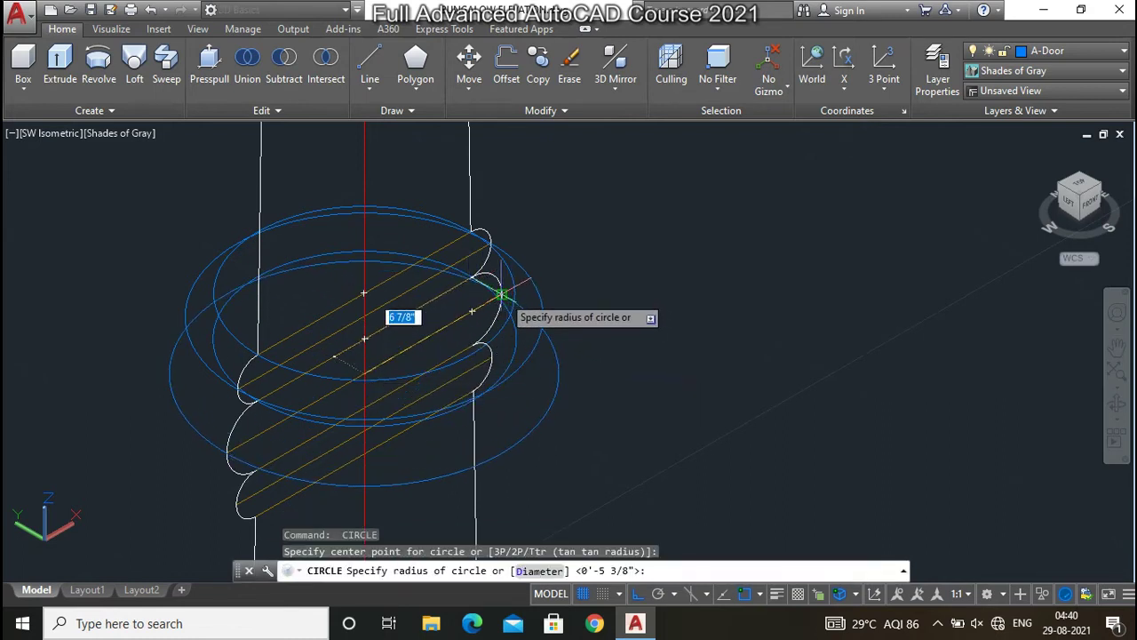
left_click(519, 326)
Add three more circles toward the band's bottom, then cancel the unfinished circle
key("Return")
left_click(363, 373)
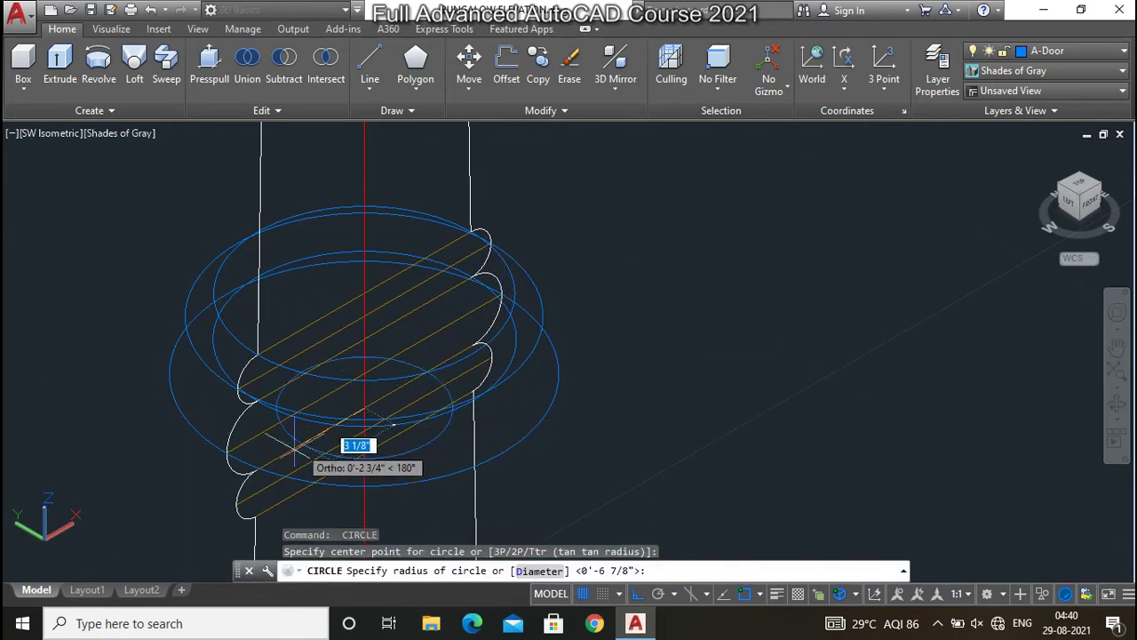
left_click(255, 471)
key("Return")
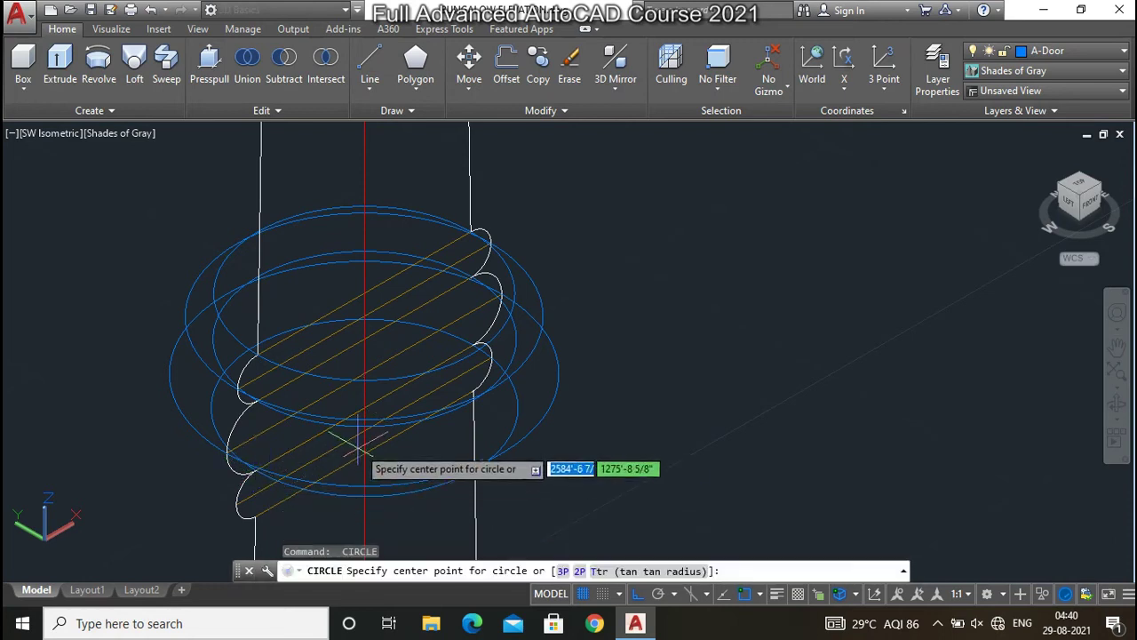
left_click(363, 433)
left_click(236, 500)
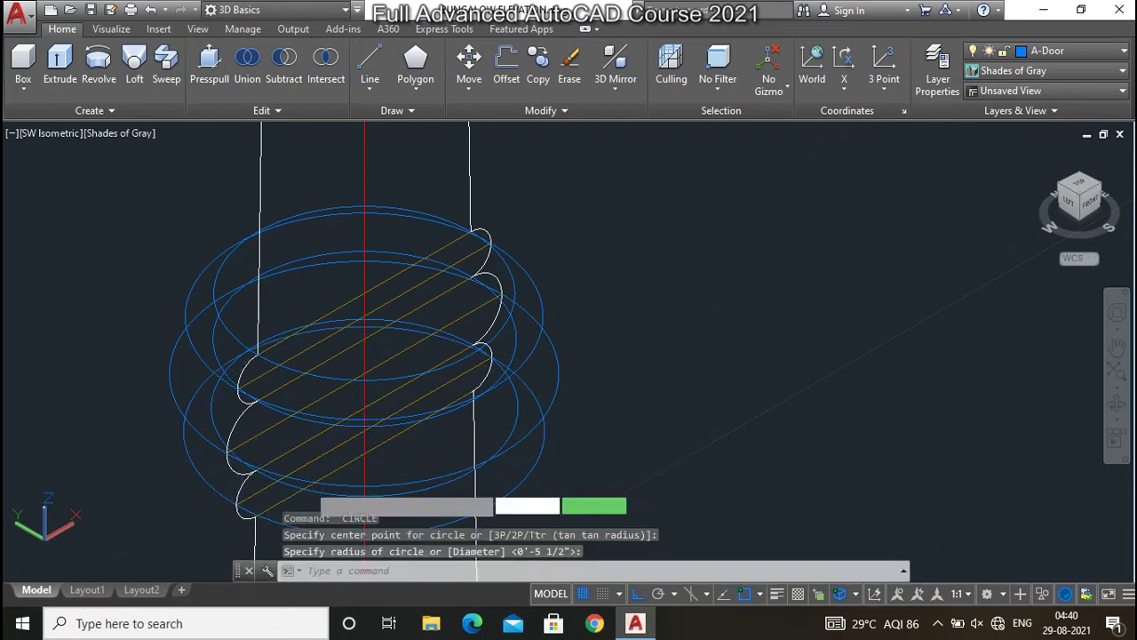
key("Return")
left_click(364, 454)
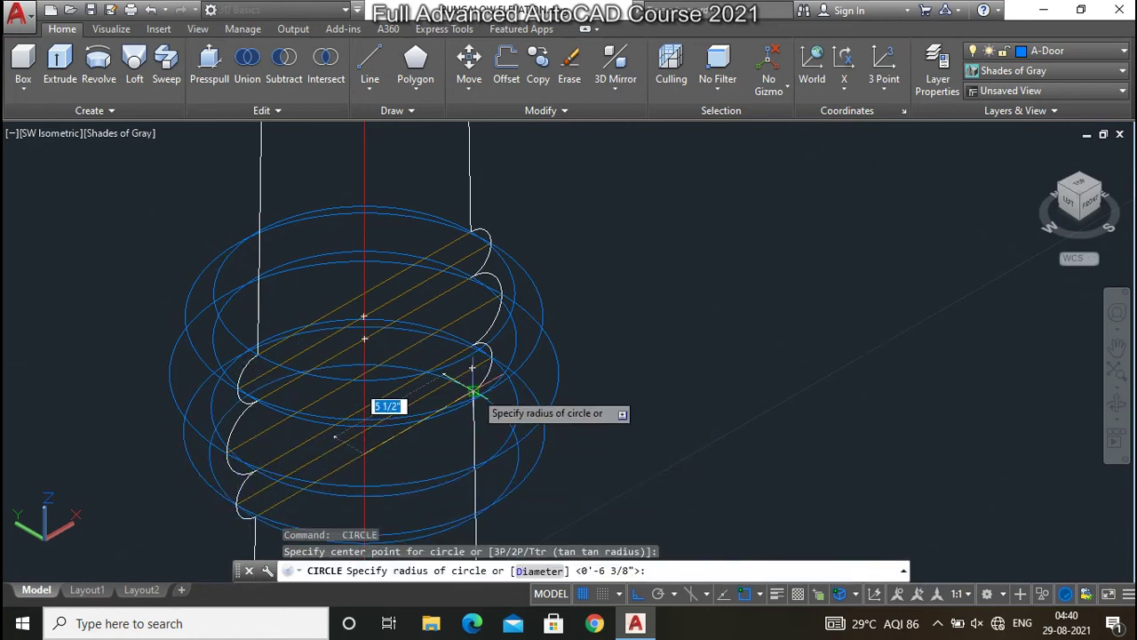
left_click(473, 392)
key("Return")
scroll(473, 382, "up", 3)
scroll(473, 338, "up", 2)
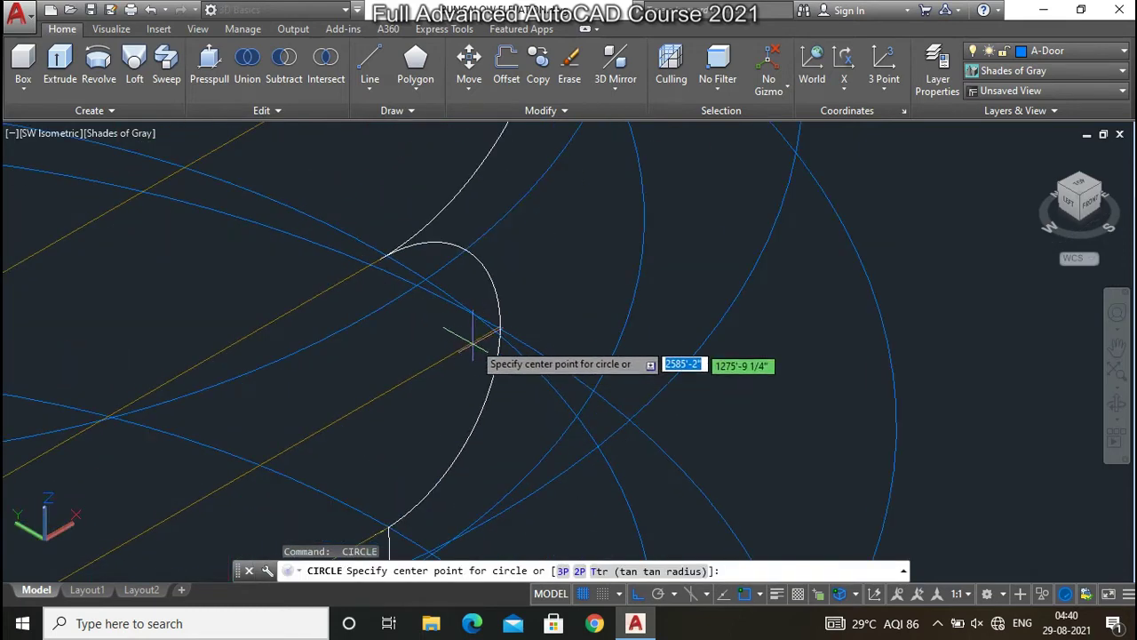
scroll(473, 338, "down", 2)
scroll(434, 197, "down", 2)
scroll(331, 231, "down", 3)
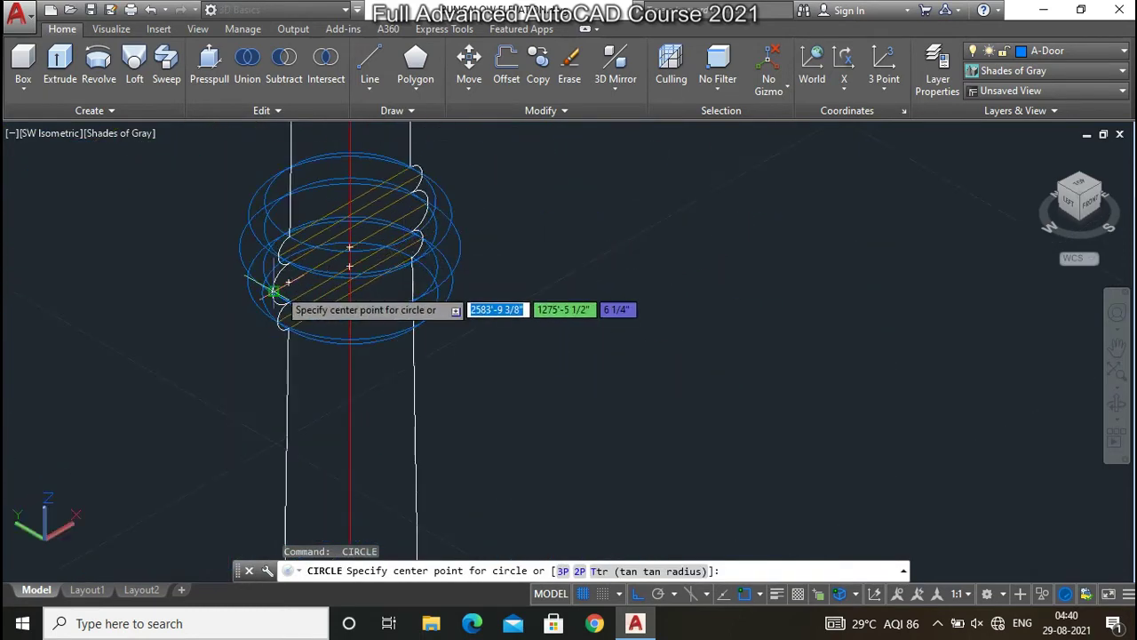
scroll(277, 213, "up", 2)
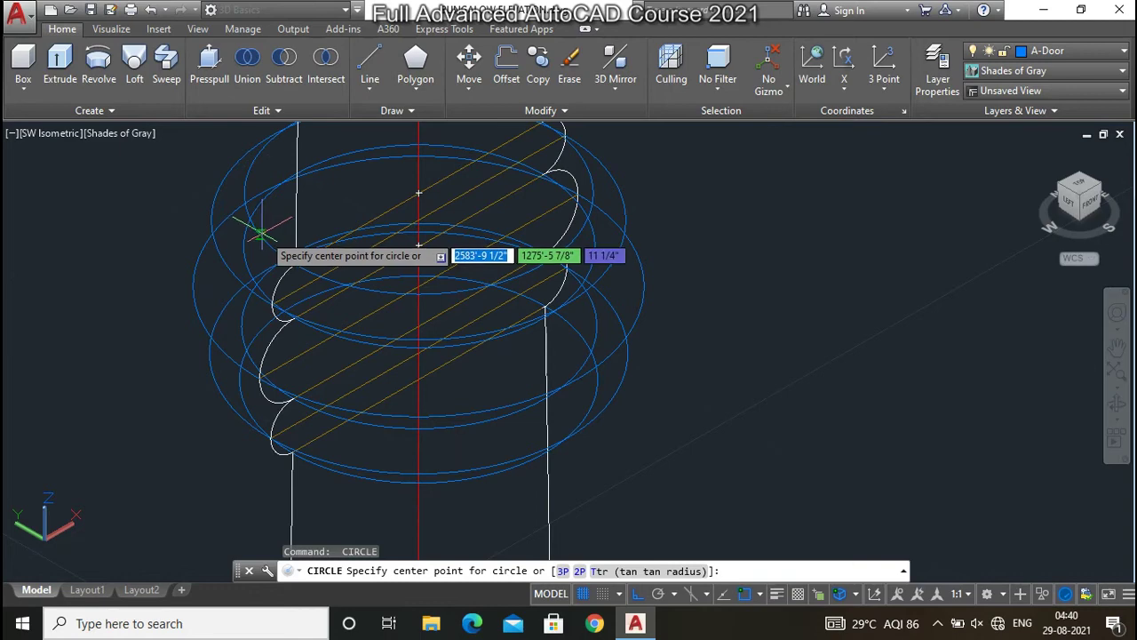
key("Escape")
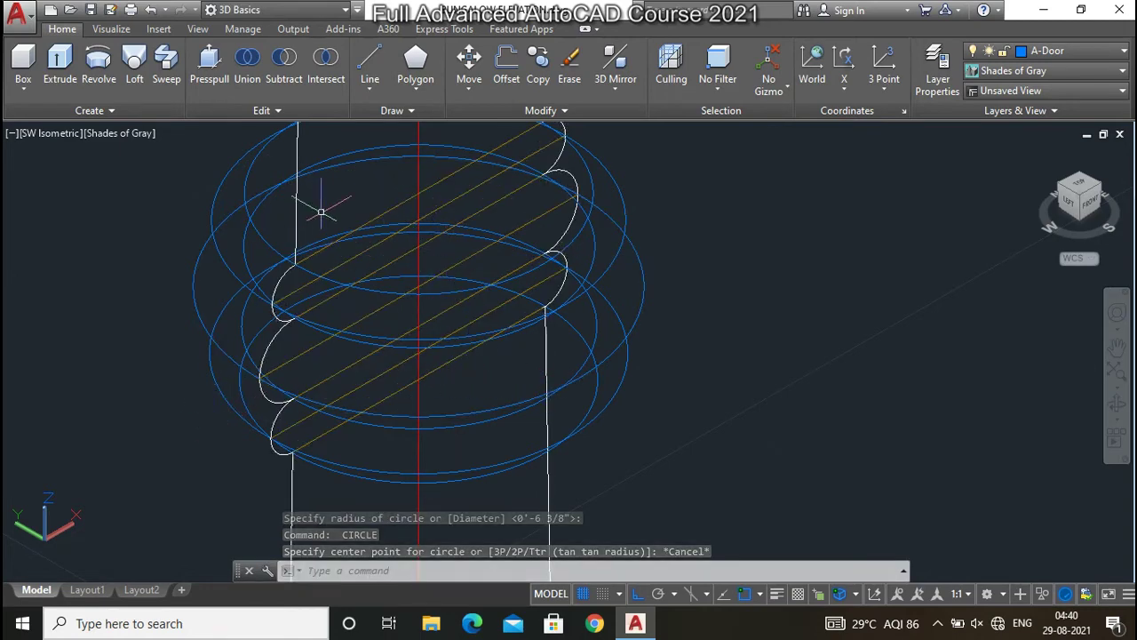
scroll(321, 212, "down", 3)
Draw the first two circles centred on the column axis, each reaching the base profile
scroll(355, 293, "down", 2)
scroll(356, 319, "up", 2)
scroll(390, 391, "up", 3)
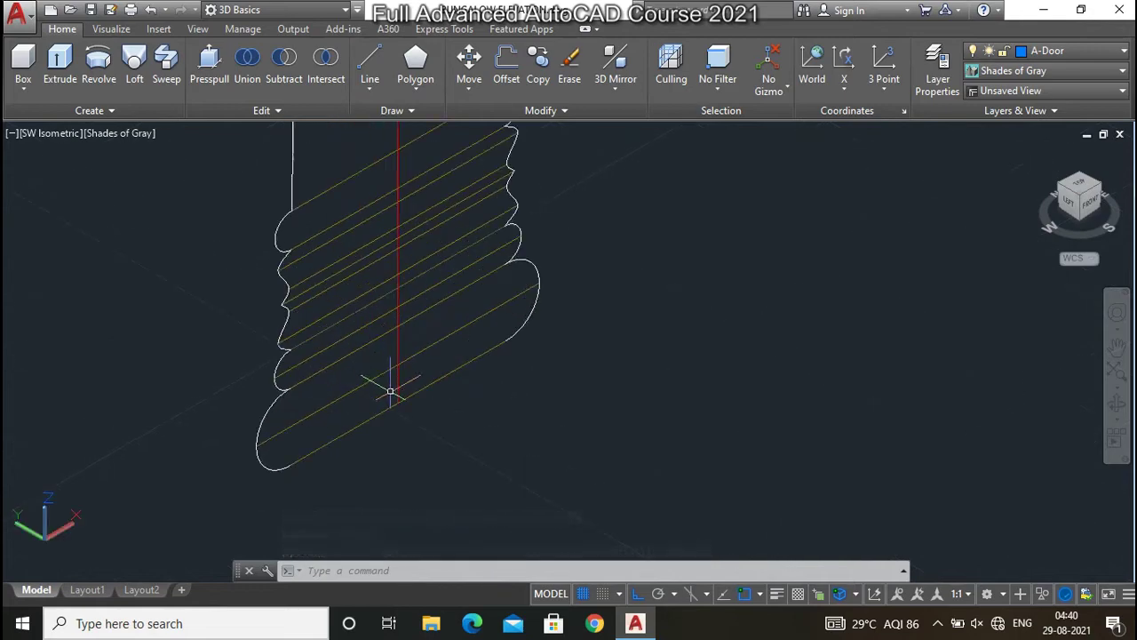
scroll(390, 391, "up", 3)
type("c")
key("Return")
left_click(364, 382)
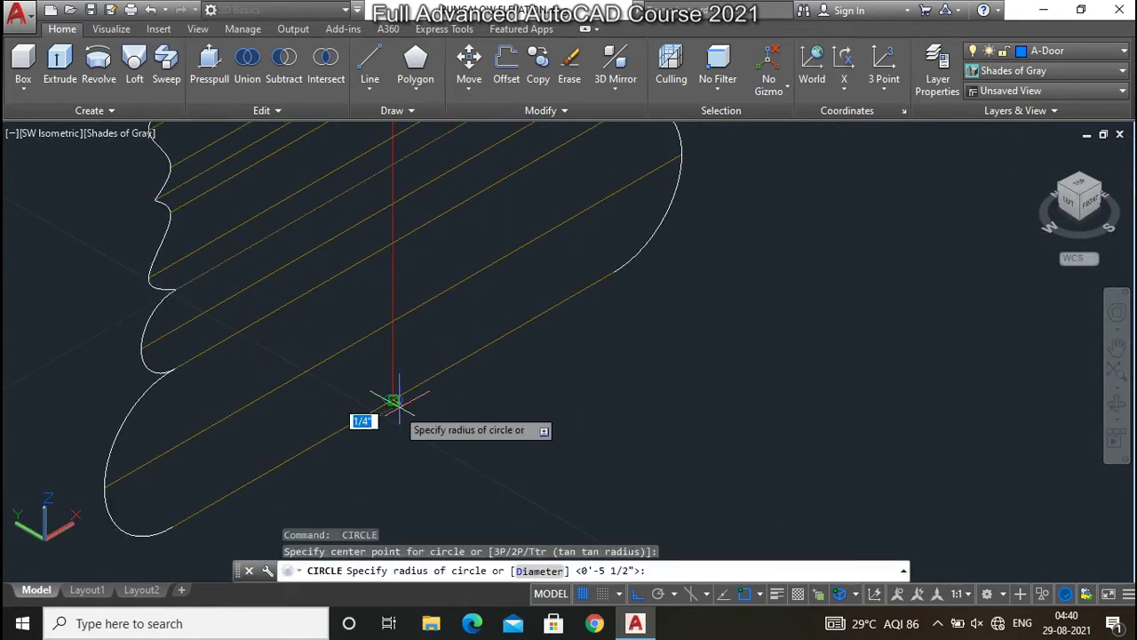
left_click(614, 273)
key("Return")
left_click(364, 303)
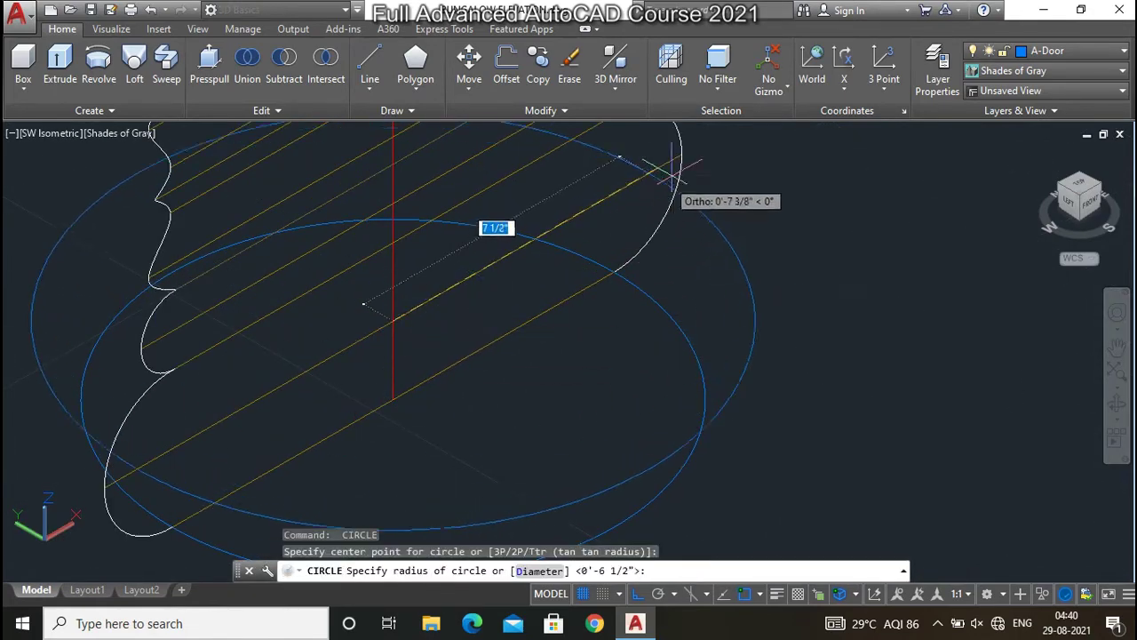
left_click(773, 214)
scroll(420, 462, "down", 2)
Add four more axis-centred circles, including the 7 3/8" and 6 3/8" ones, out to the profile
key("Return")
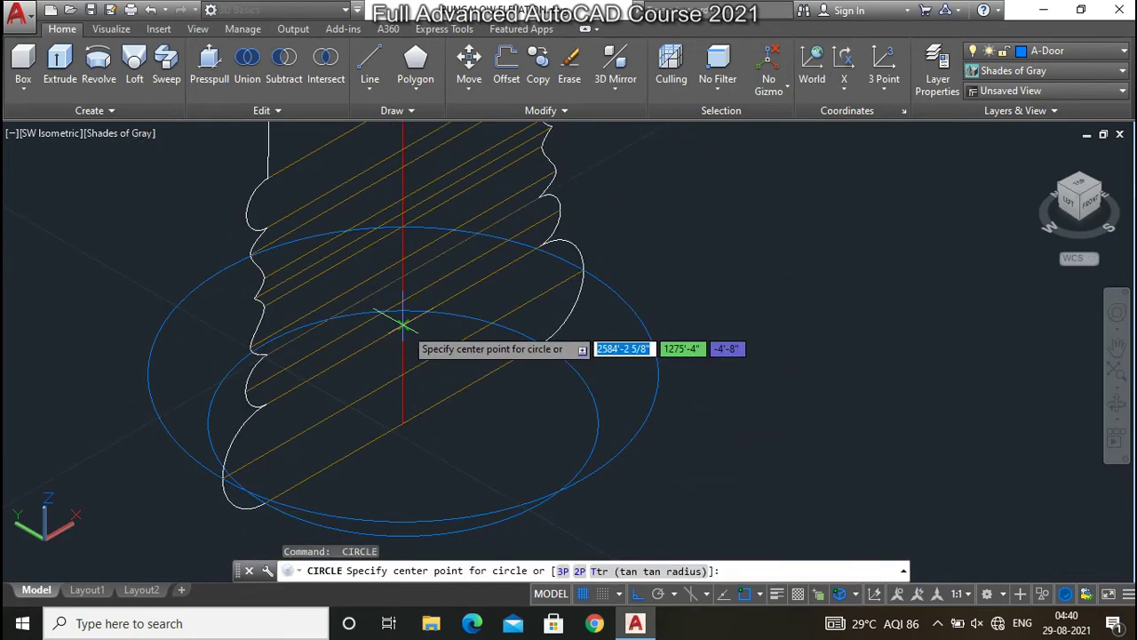
left_click(403, 324)
left_click(541, 242)
key("Return")
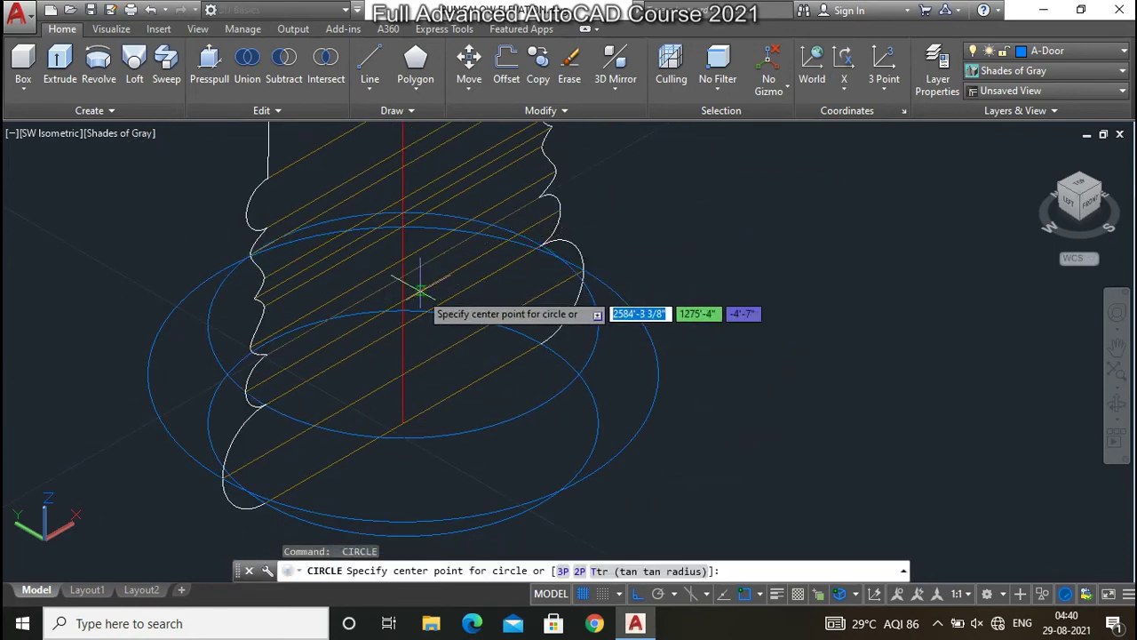
left_click(400, 320)
left_click(561, 211)
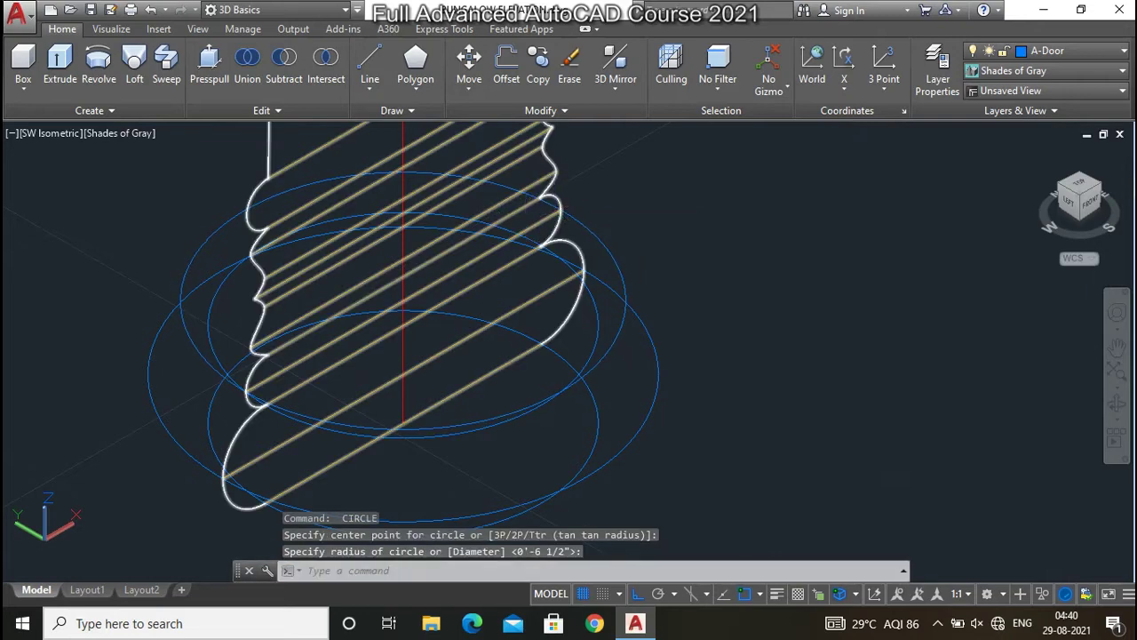
key("Return")
left_click(399, 272)
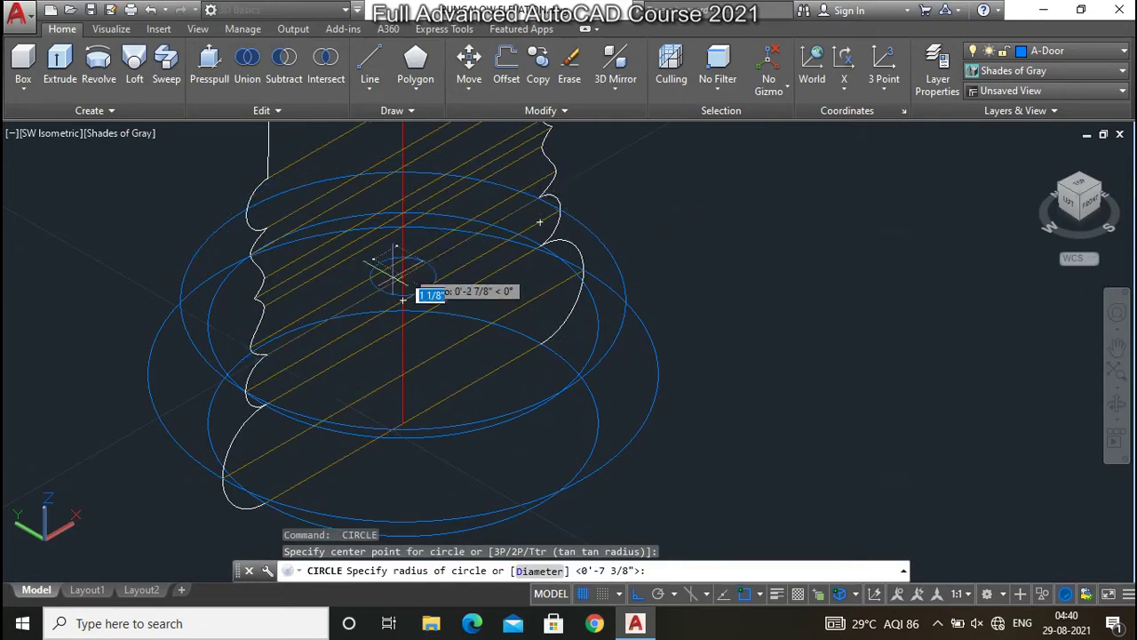
left_click(267, 354)
key("Return")
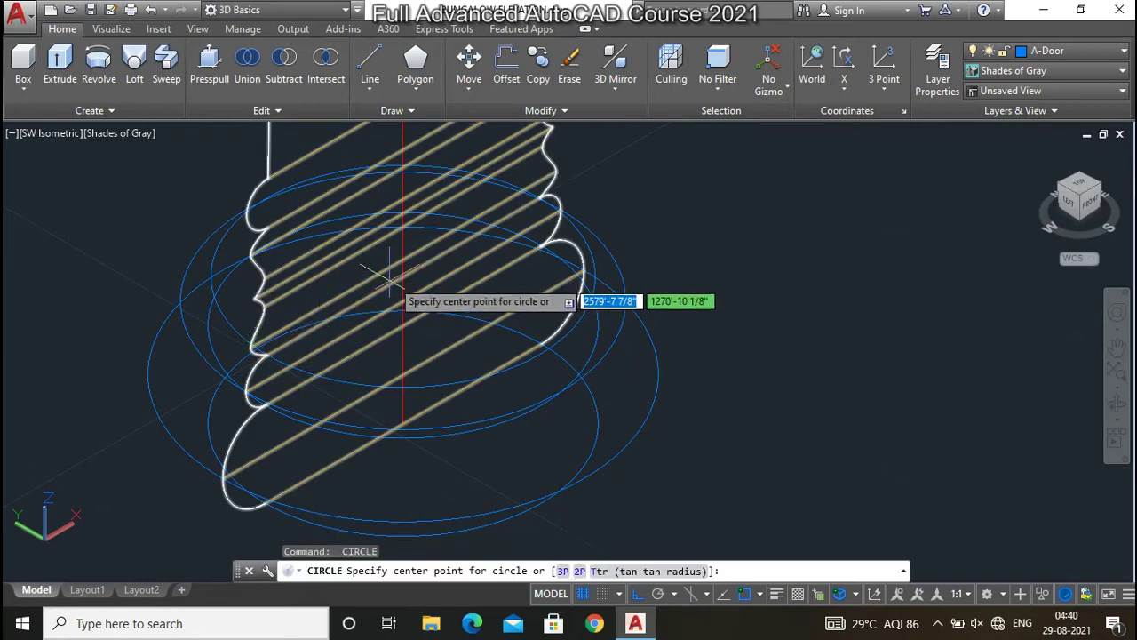
left_click(404, 258)
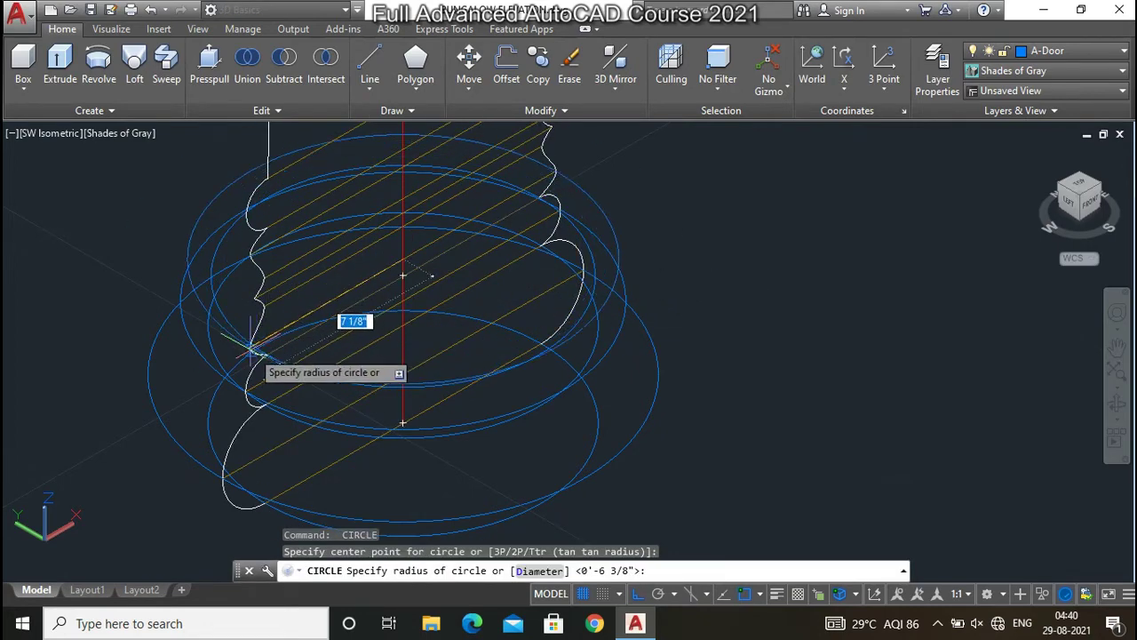
left_click(552, 168)
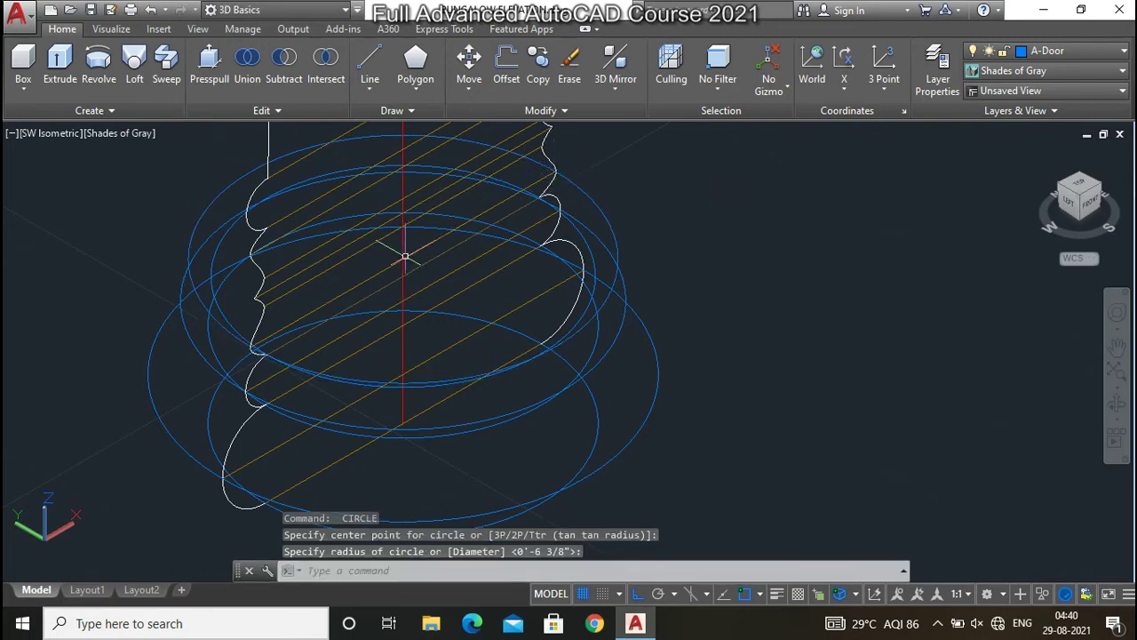
Draw two higher circles on the axis, reaching the profile's inner curve and a nearby profile point
key("Return")
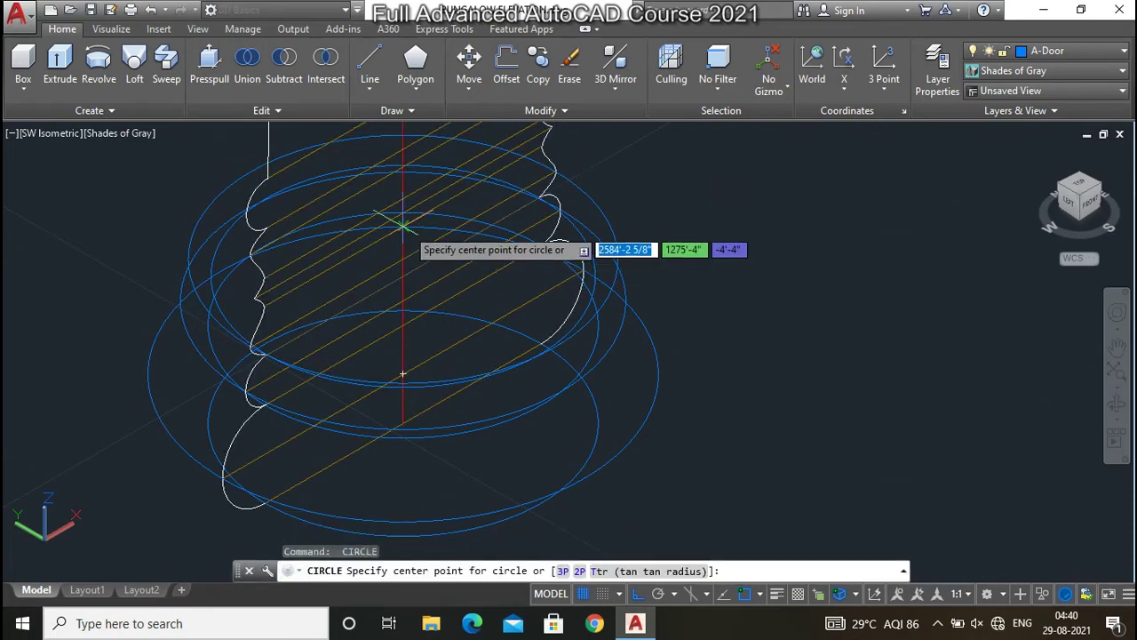
scroll(402, 224, "up", 2)
scroll(403, 223, "up", 2)
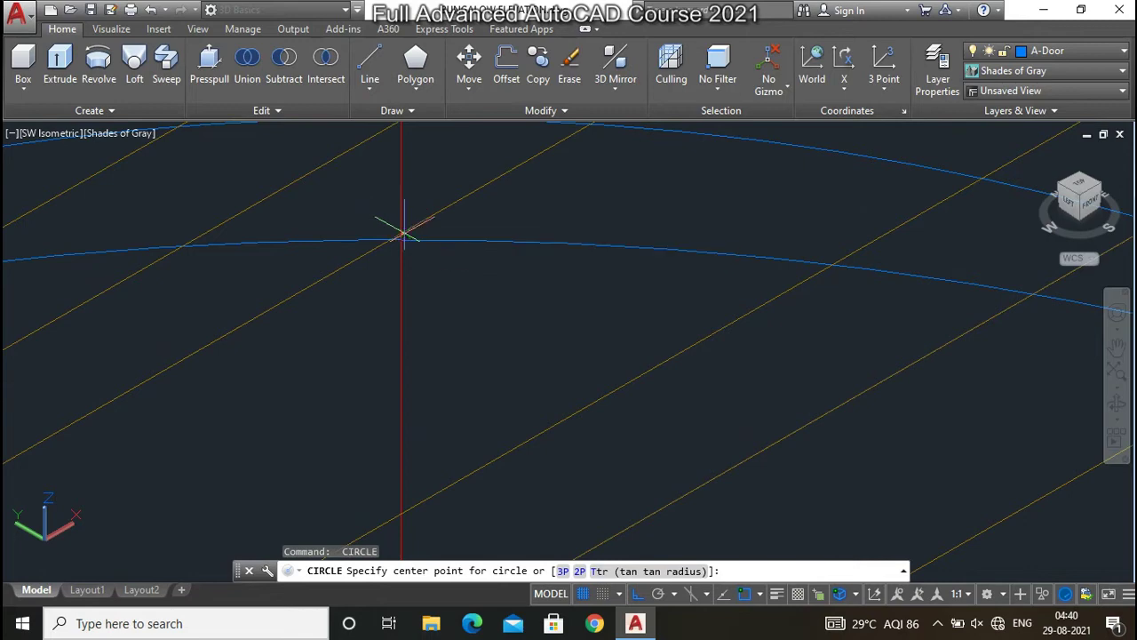
left_click(403, 229)
scroll(362, 382, "up", 2)
scroll(362, 382, "down", 2)
scroll(462, 329, "up", 3)
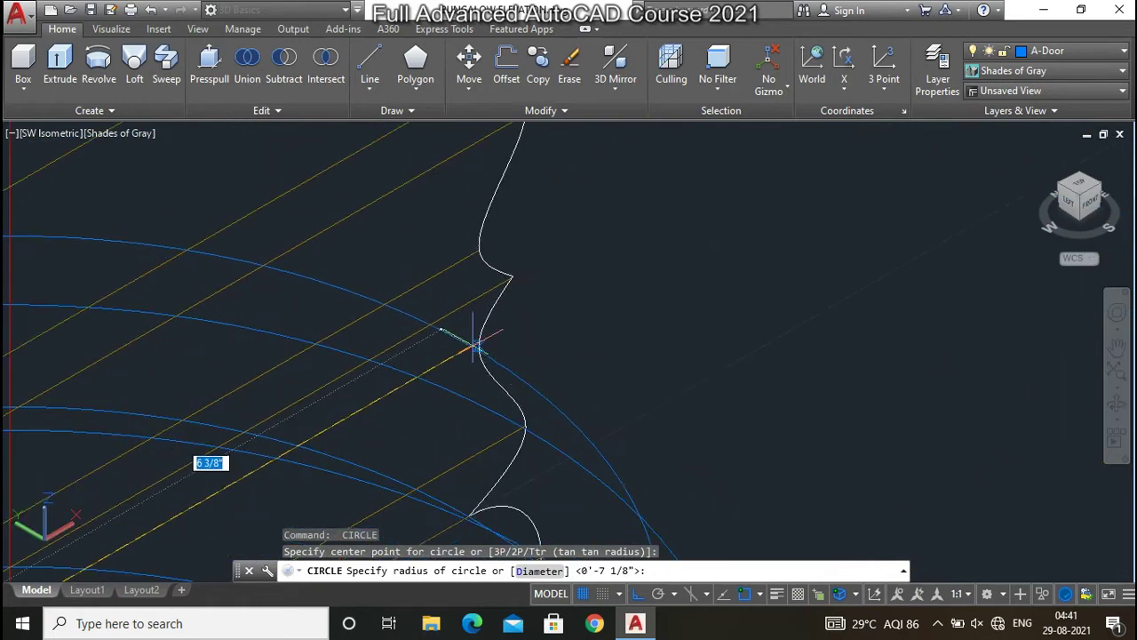
scroll(488, 293, "up", 2)
left_click(485, 336)
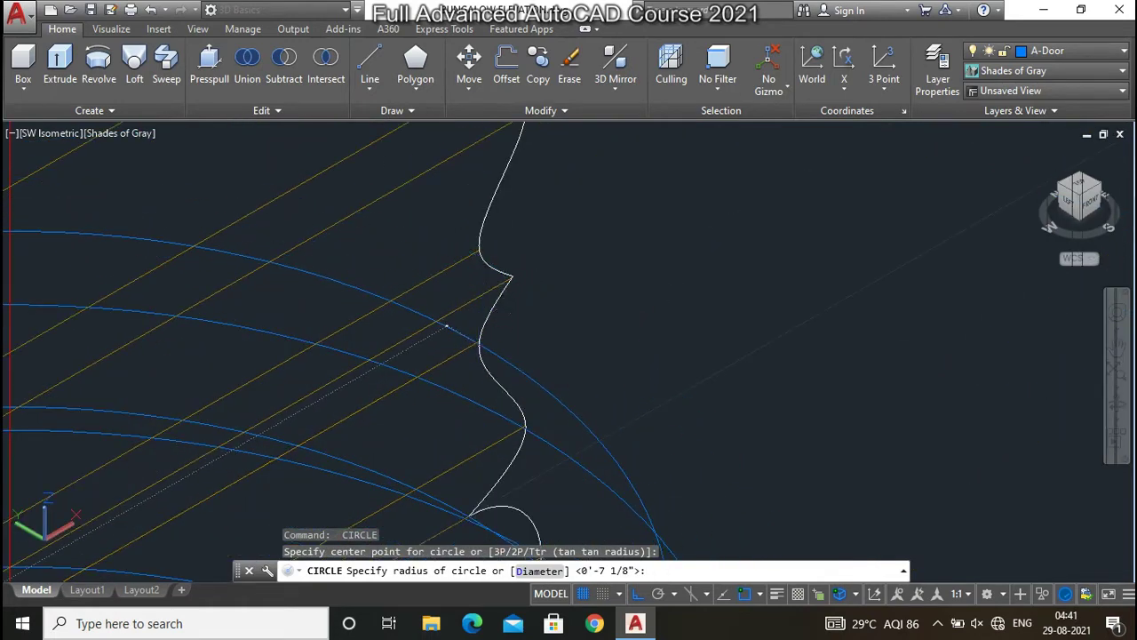
scroll(485, 336, "down", 1)
scroll(338, 358, "down", 1)
key("Return")
left_click(316, 369)
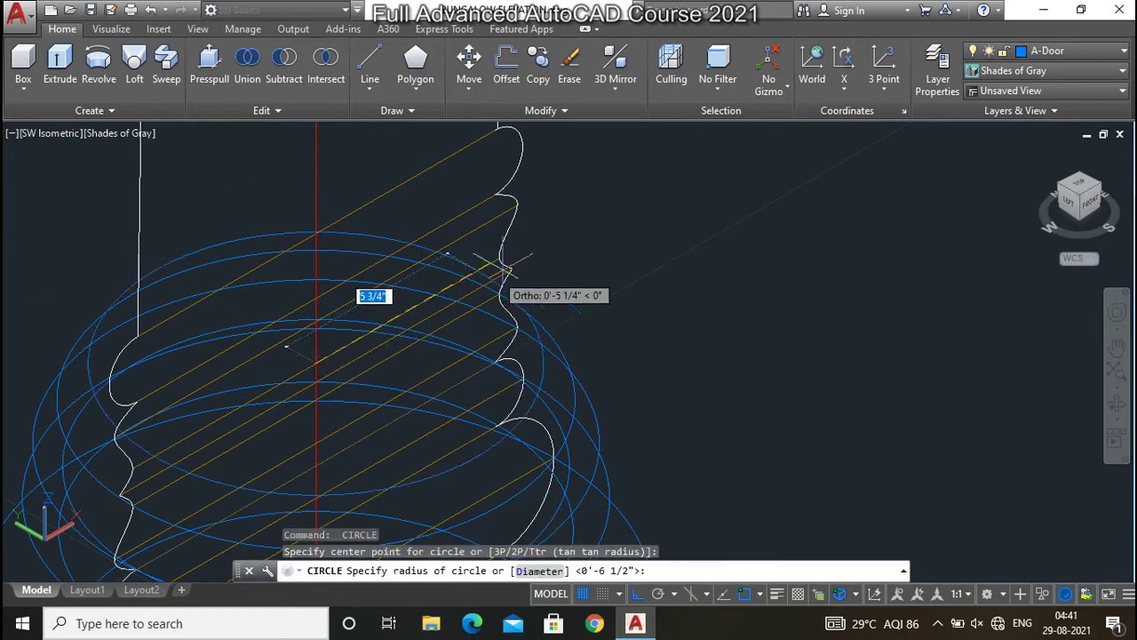
left_click(503, 258)
Add three more circles centred on the axis with radii snapped to the profile curve
key("Return")
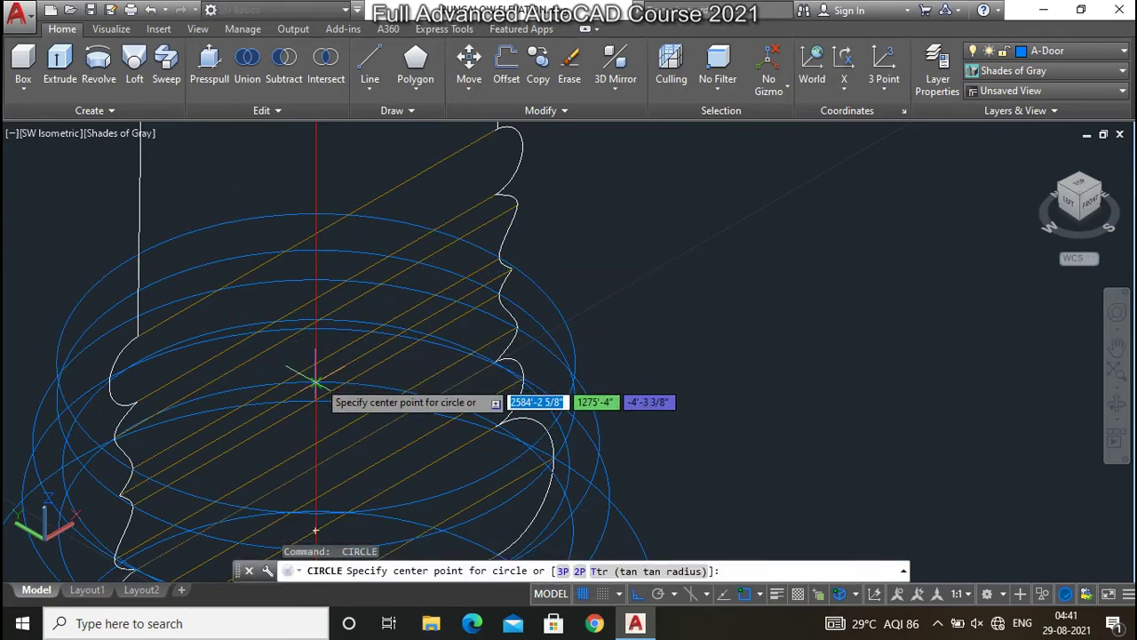
left_click(315, 382)
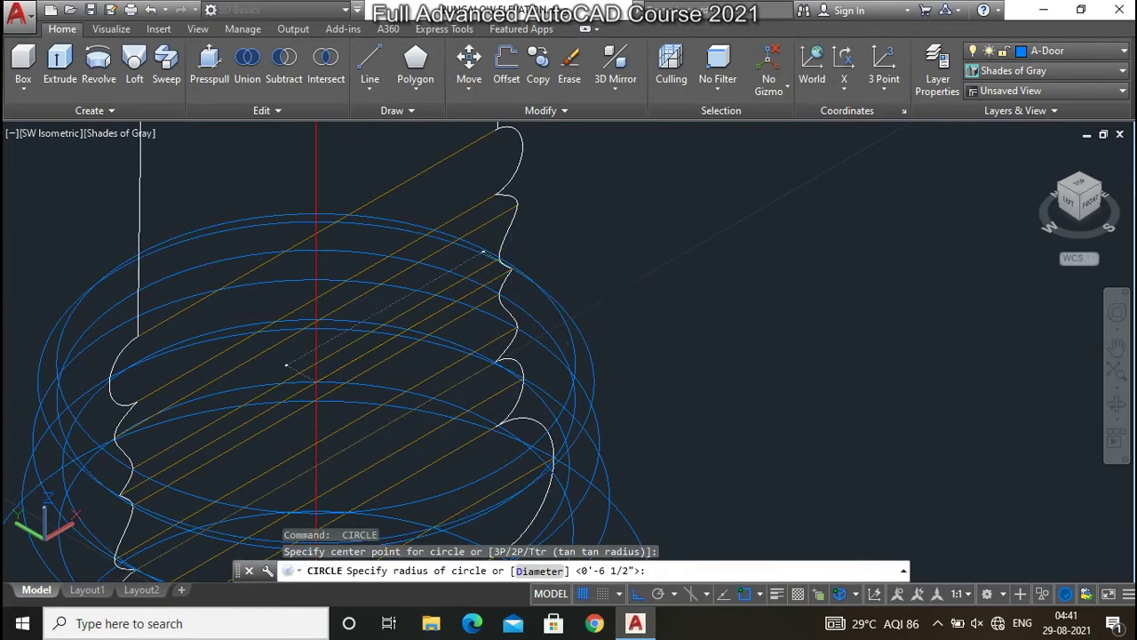
left_click(483, 253)
key("Return")
left_click(316, 299)
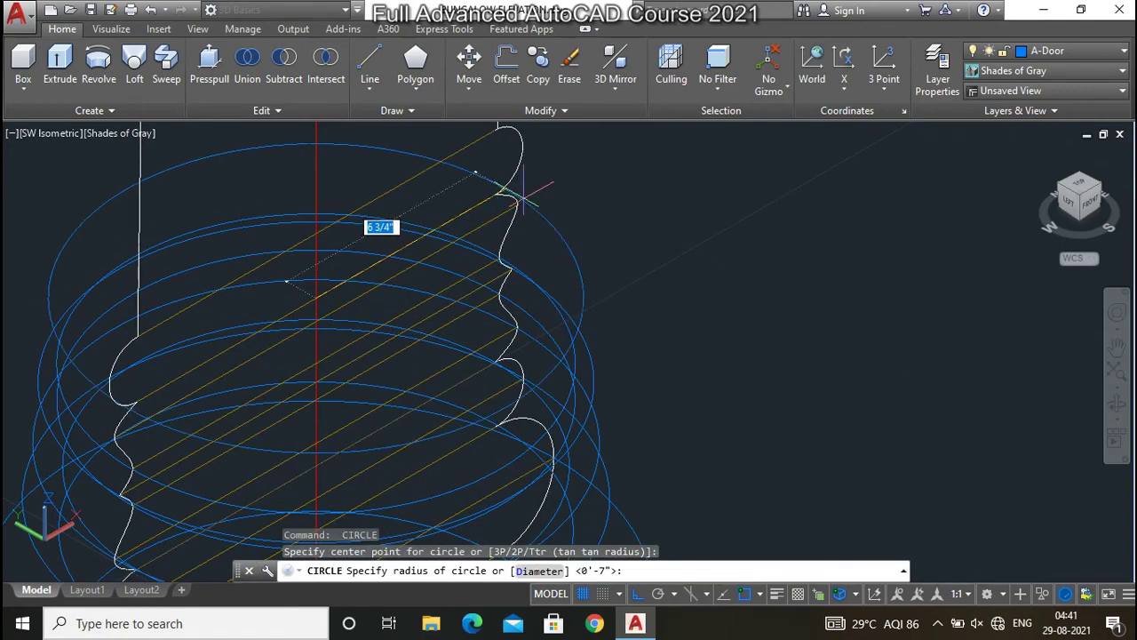
left_click(502, 178)
key("Return")
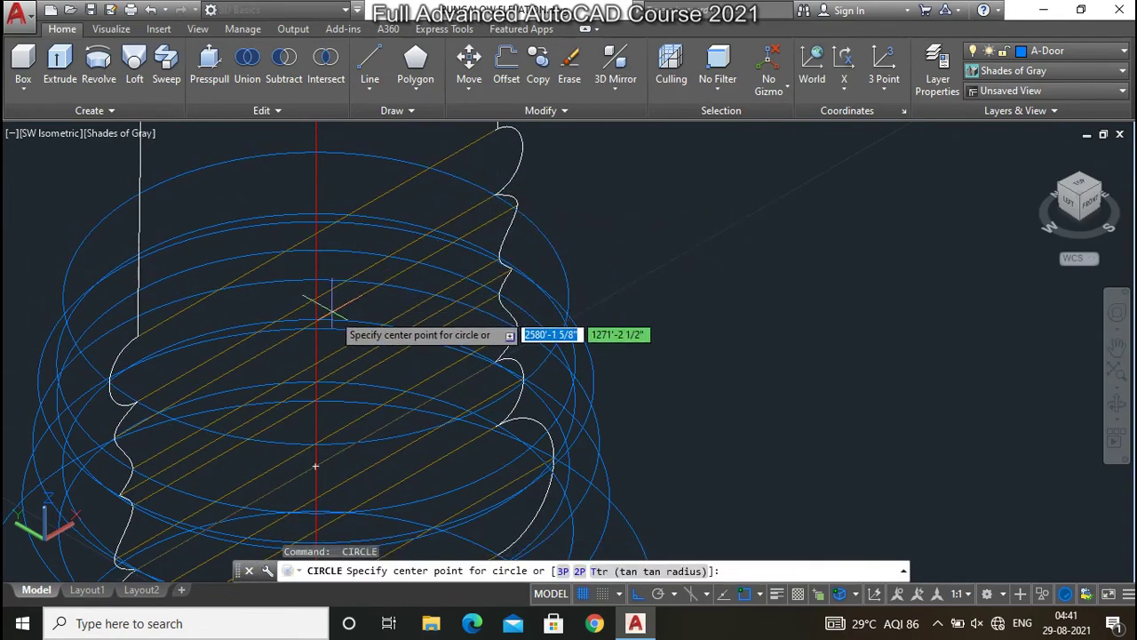
scroll(315, 307, "up", 3)
left_click(315, 322)
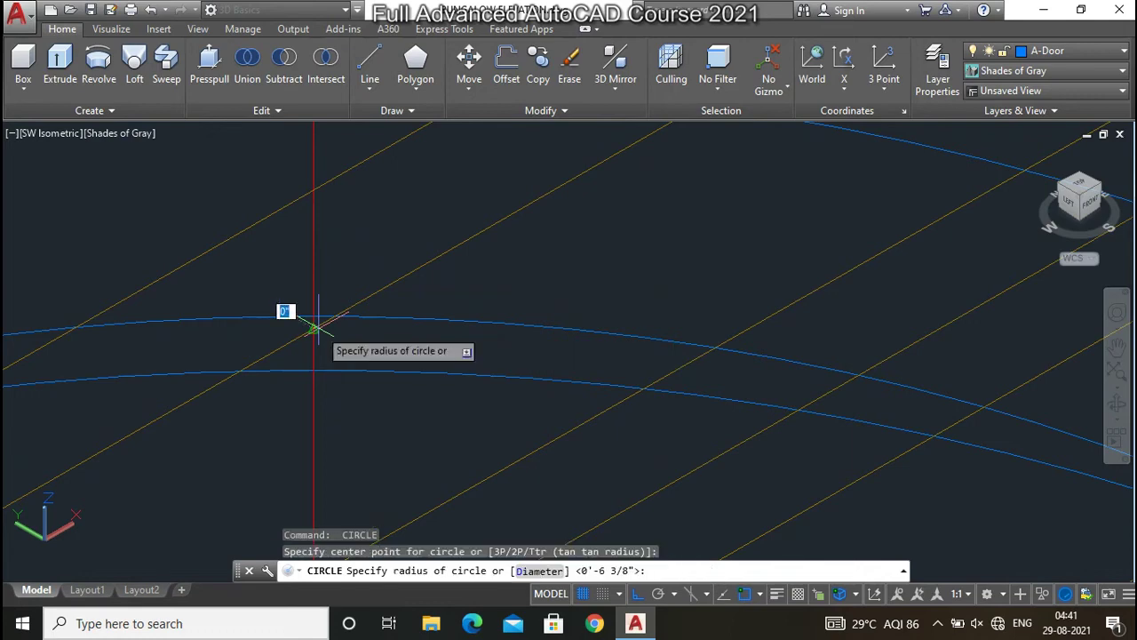
scroll(315, 322, "down", 2)
scroll(597, 208, "up", 4)
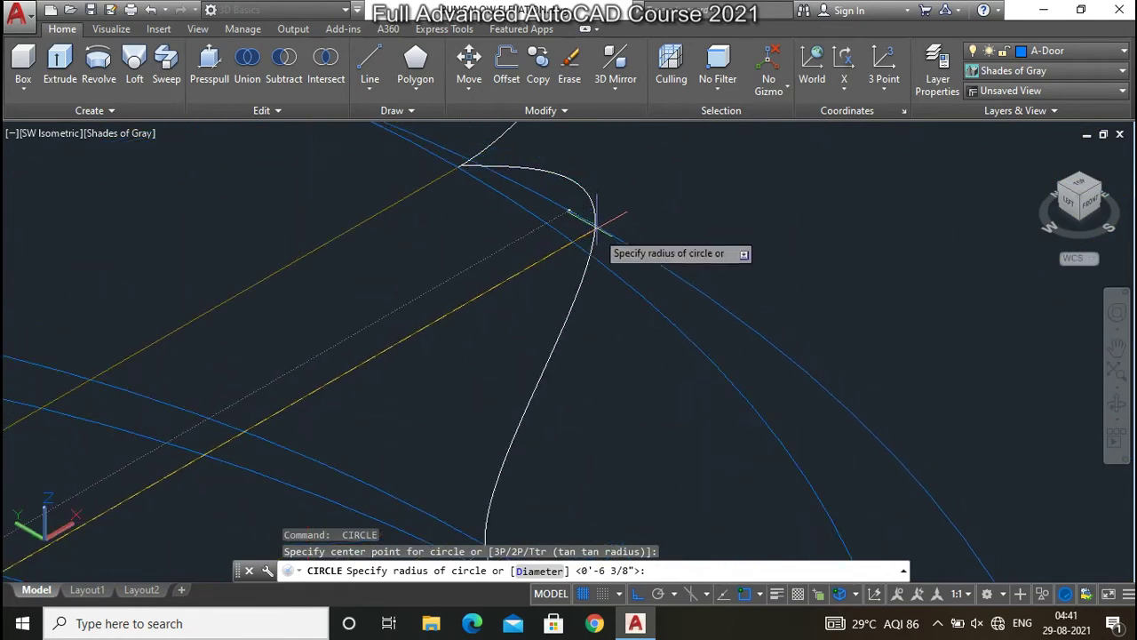
left_click(594, 233)
scroll(526, 361, "down", 3)
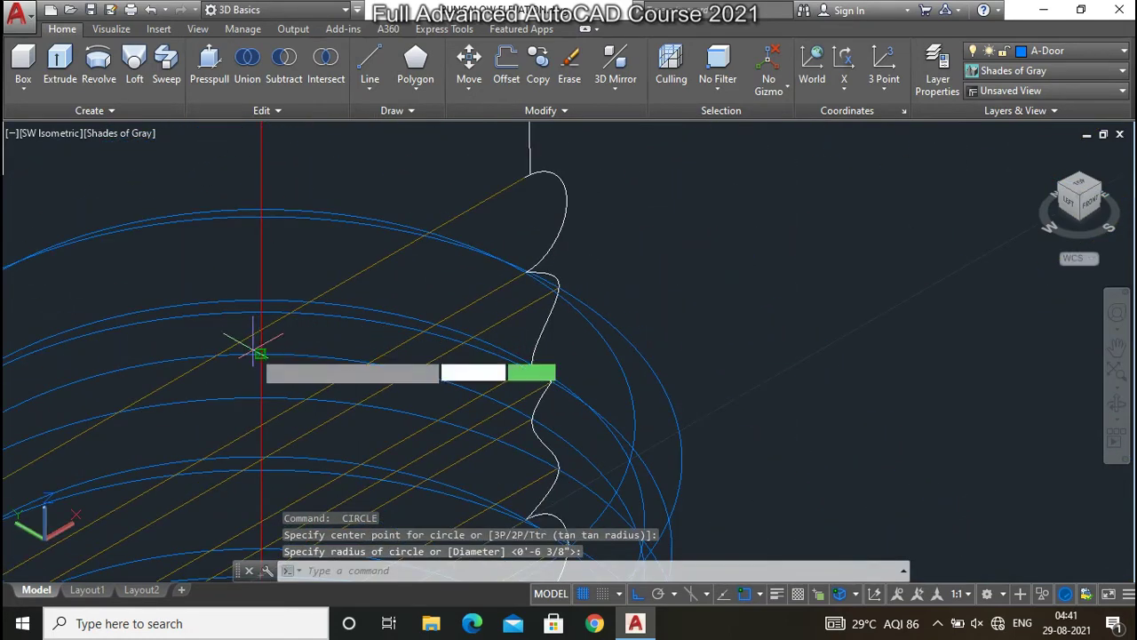
Finish the stack with circles to the profile's peak and corner, then select the grouped diagonal lines
key("Return")
left_click(233, 312)
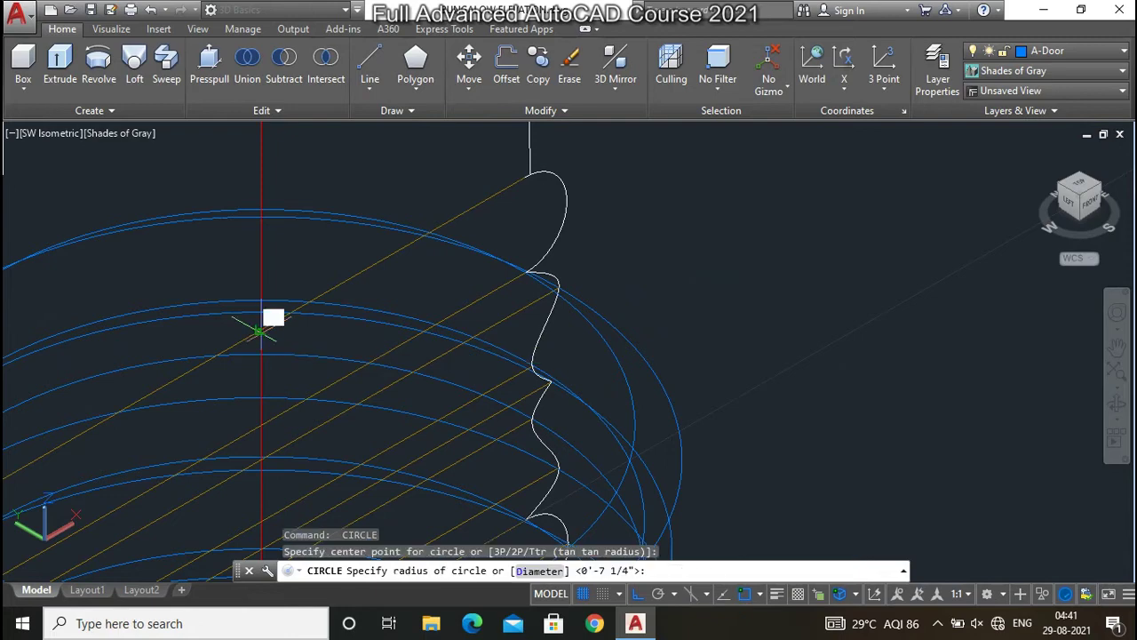
left_click(531, 174)
key("Return")
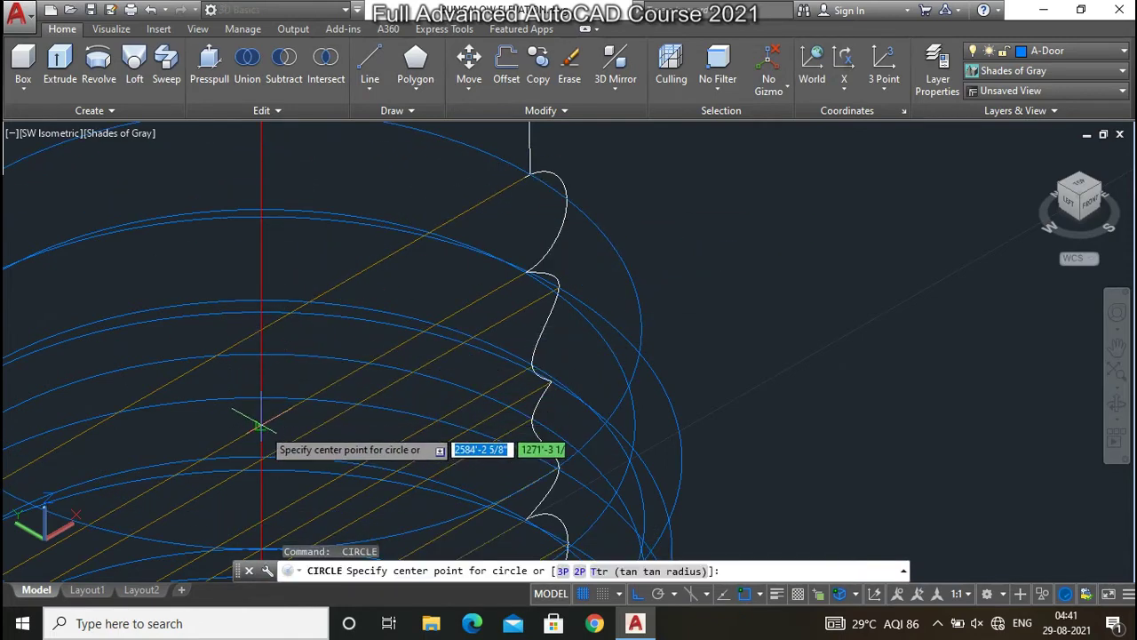
left_click(258, 424)
scroll(533, 249, "up", 5)
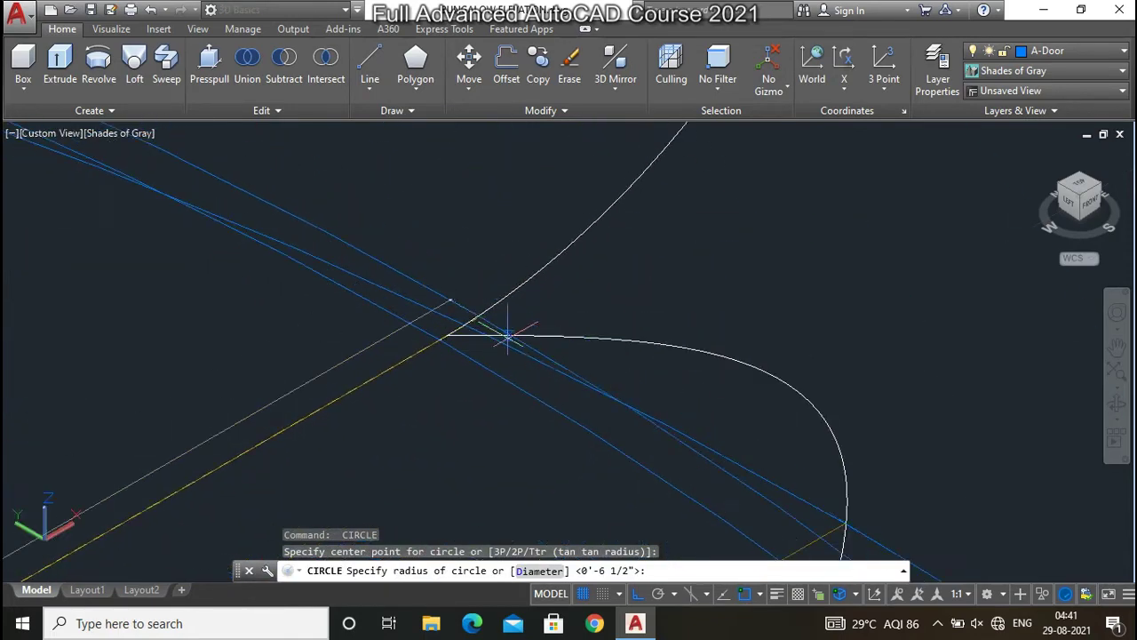
left_click(448, 333)
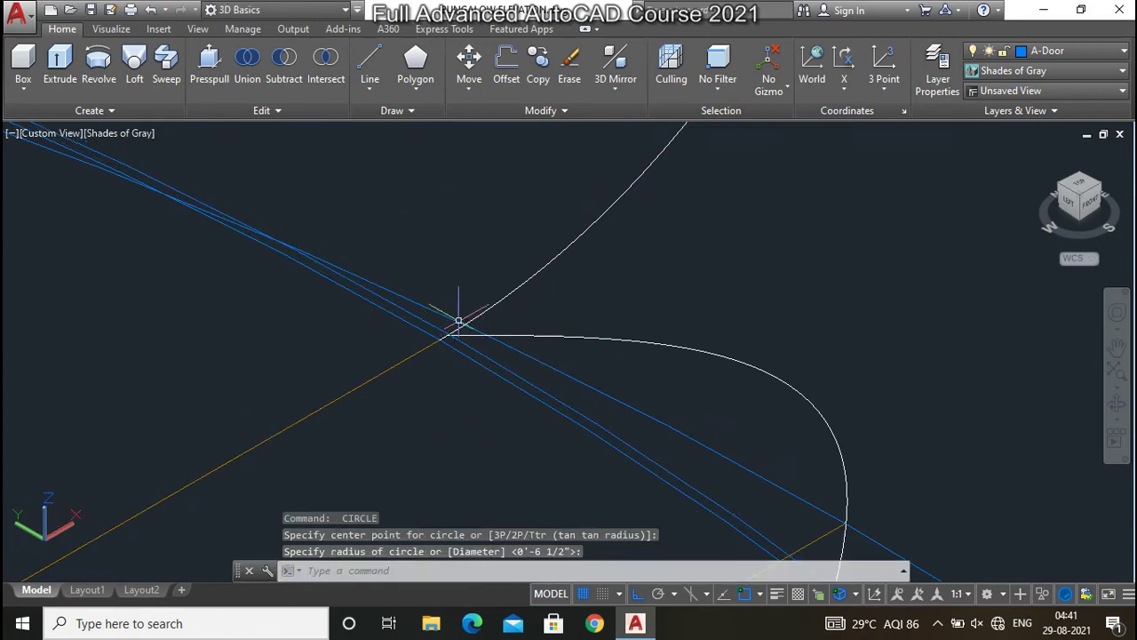
scroll(511, 231, "down", 2)
scroll(498, 236, "down", 3)
scroll(483, 241, "down", 2)
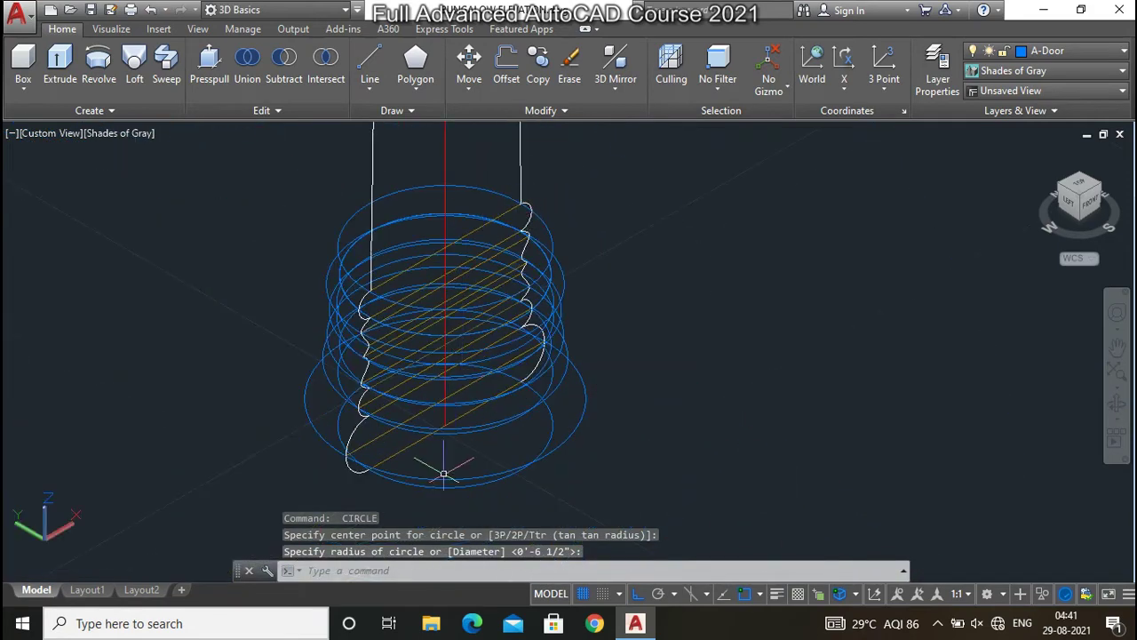
scroll(443, 474, "up", 3)
scroll(446, 470, "down", 3)
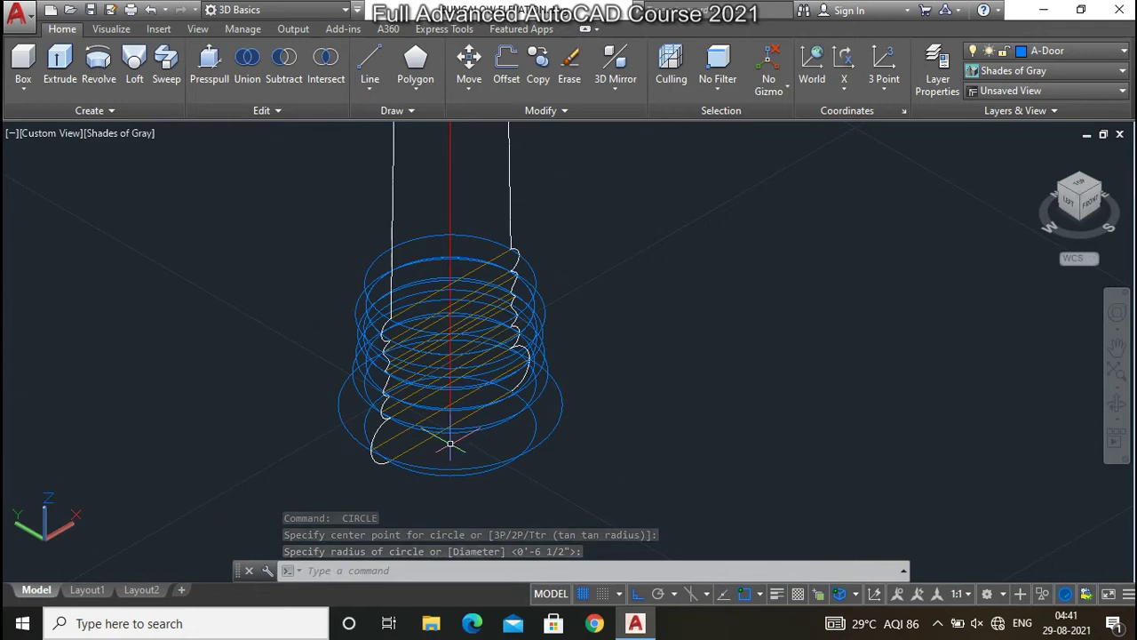
scroll(452, 437, "up", 4)
left_click(351, 471)
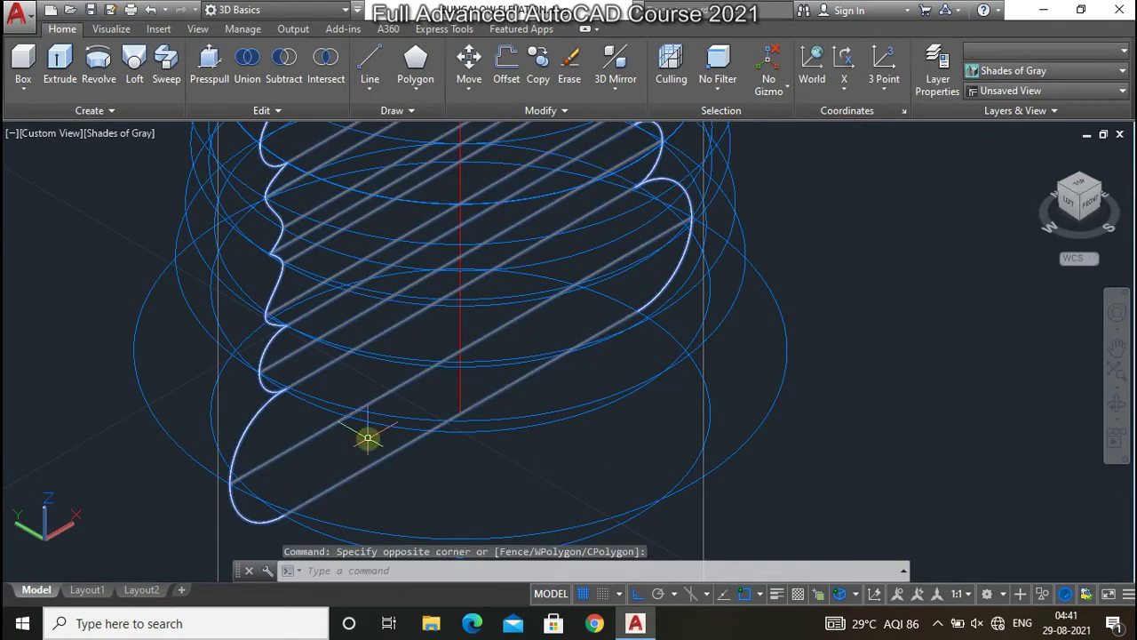
type("UNGROUP")
Erase the two lowest and the two middle diagonal construction lines using crossing windows
key("Escape")
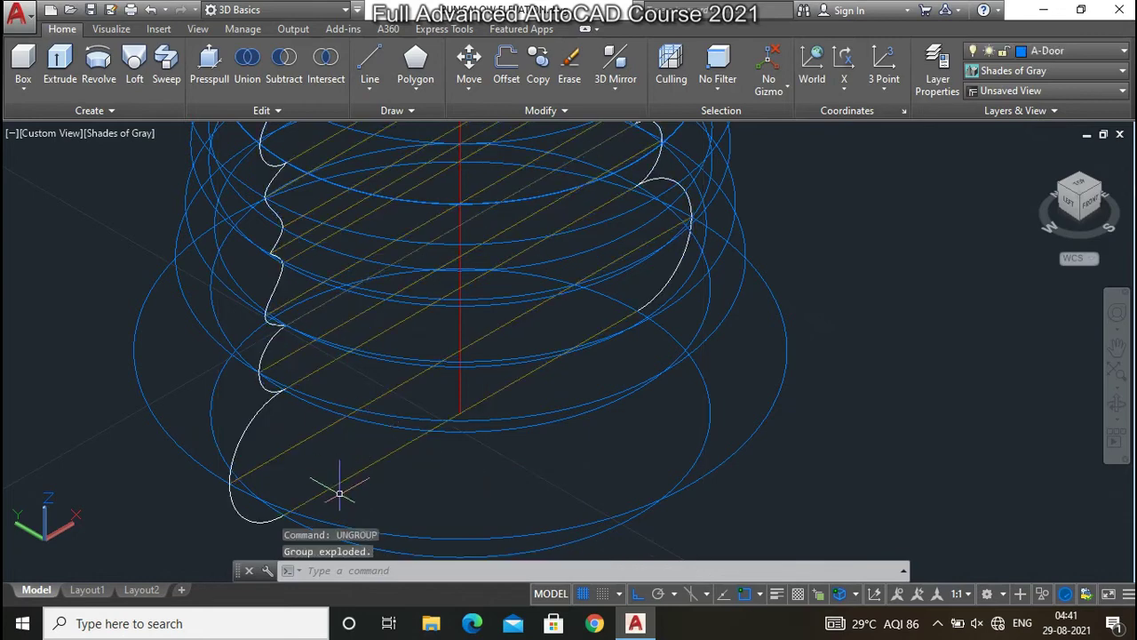
left_click(338, 507)
left_click(307, 453)
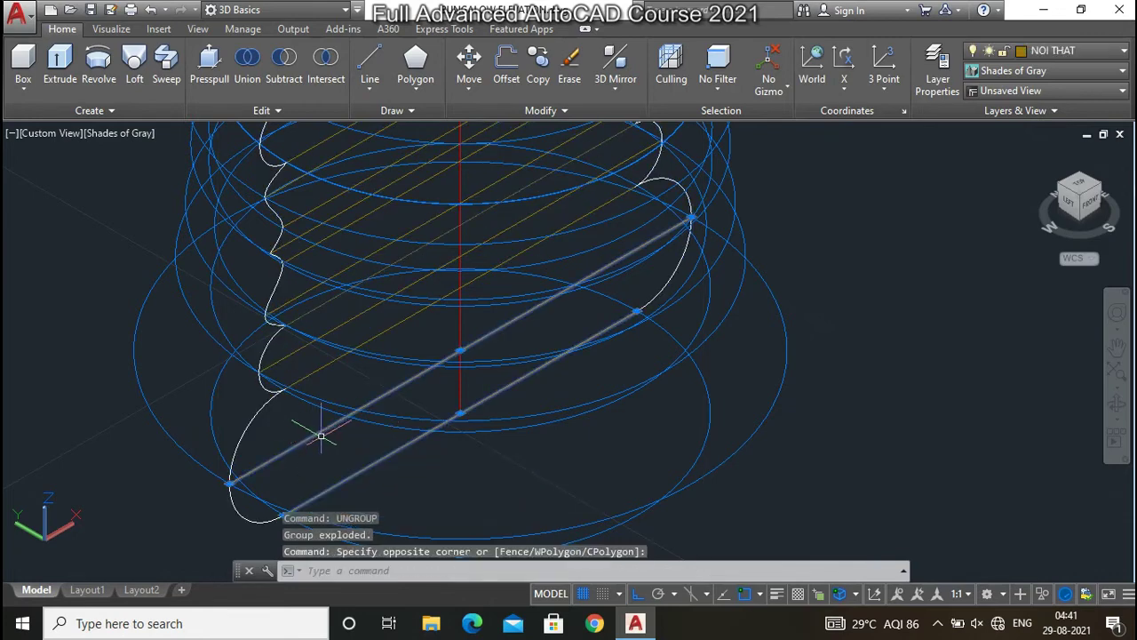
key("Delete")
scroll(375, 305, "up", 3)
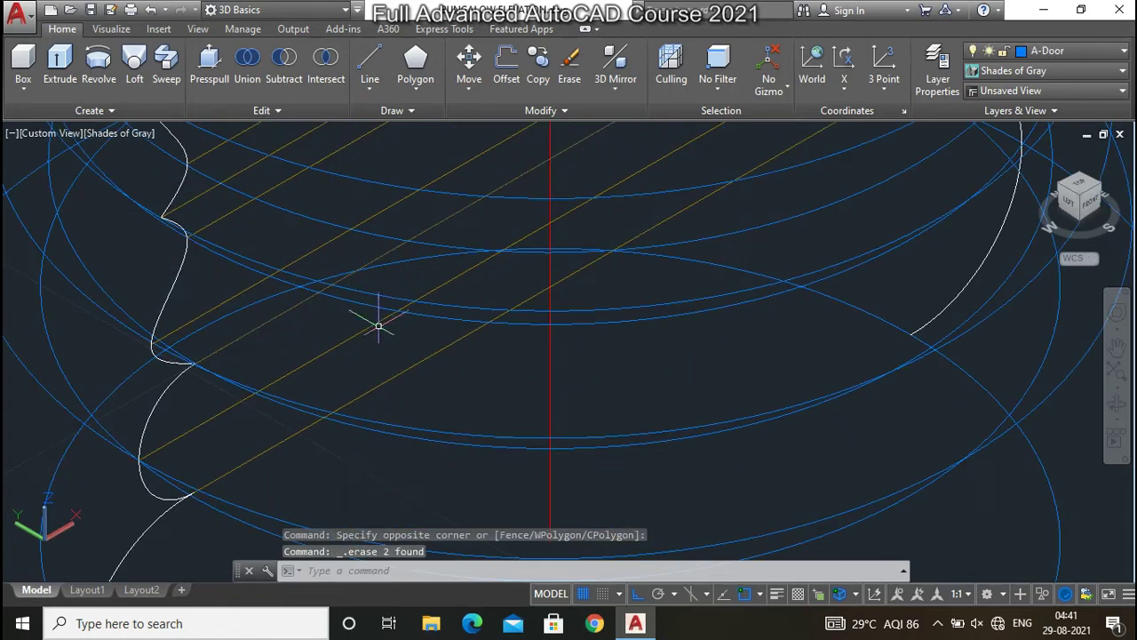
left_click(392, 392)
left_click(371, 278)
key("Delete")
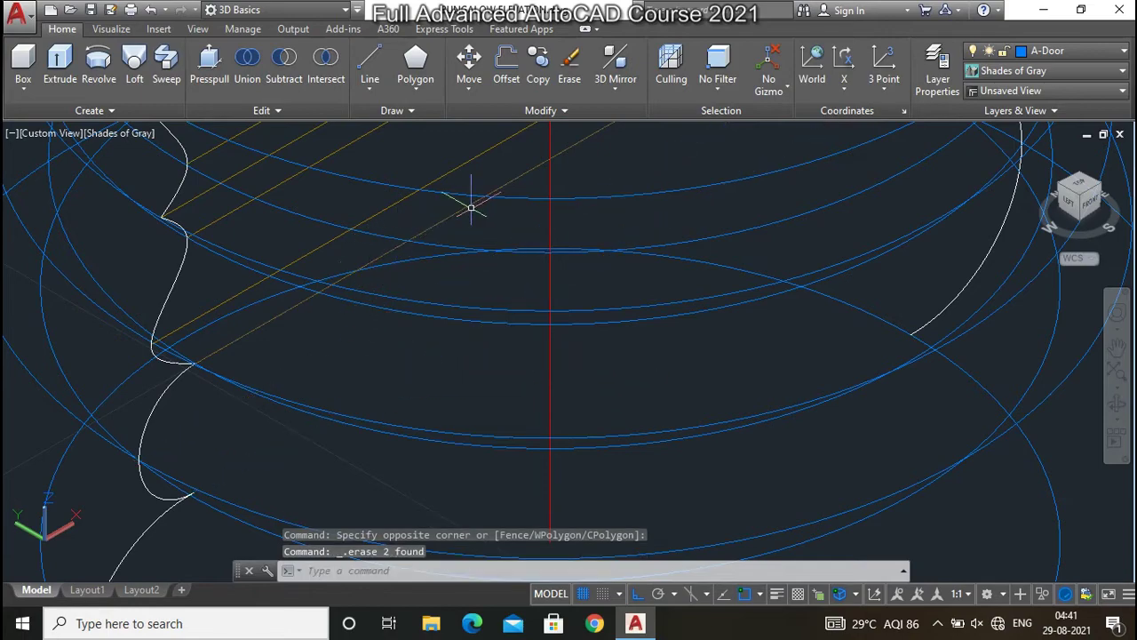
Erase a leftover diagonal construction line and cancel the unfinished selection
scroll(490, 198, "down", 3)
scroll(457, 348, "up", 3)
scroll(437, 452, "up", 2)
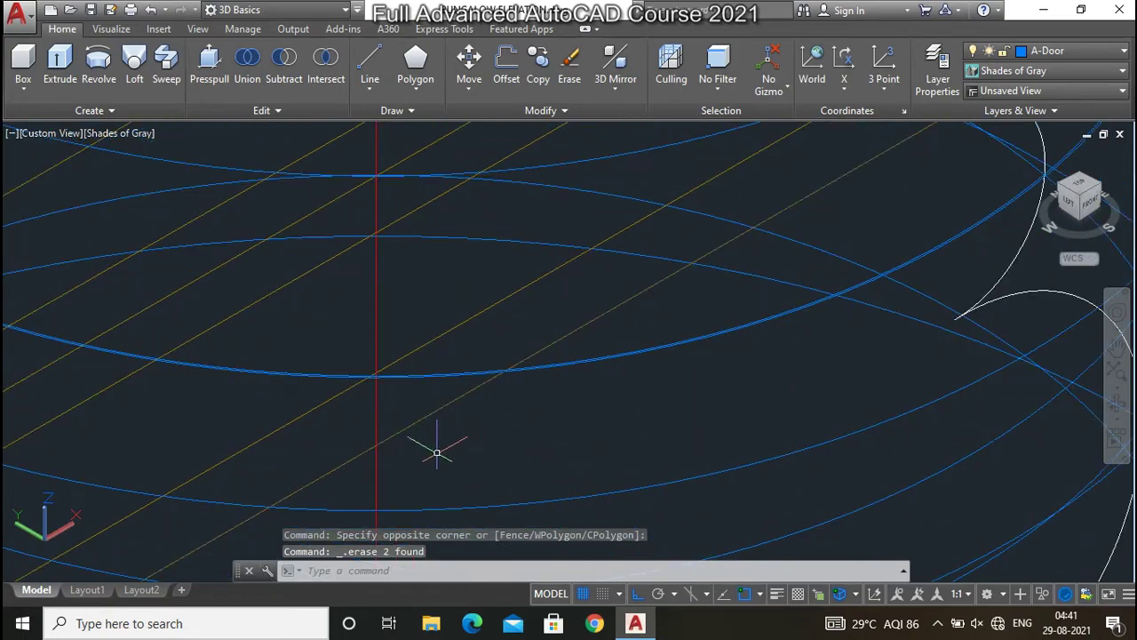
left_click(435, 451)
left_click(404, 418)
key("Delete")
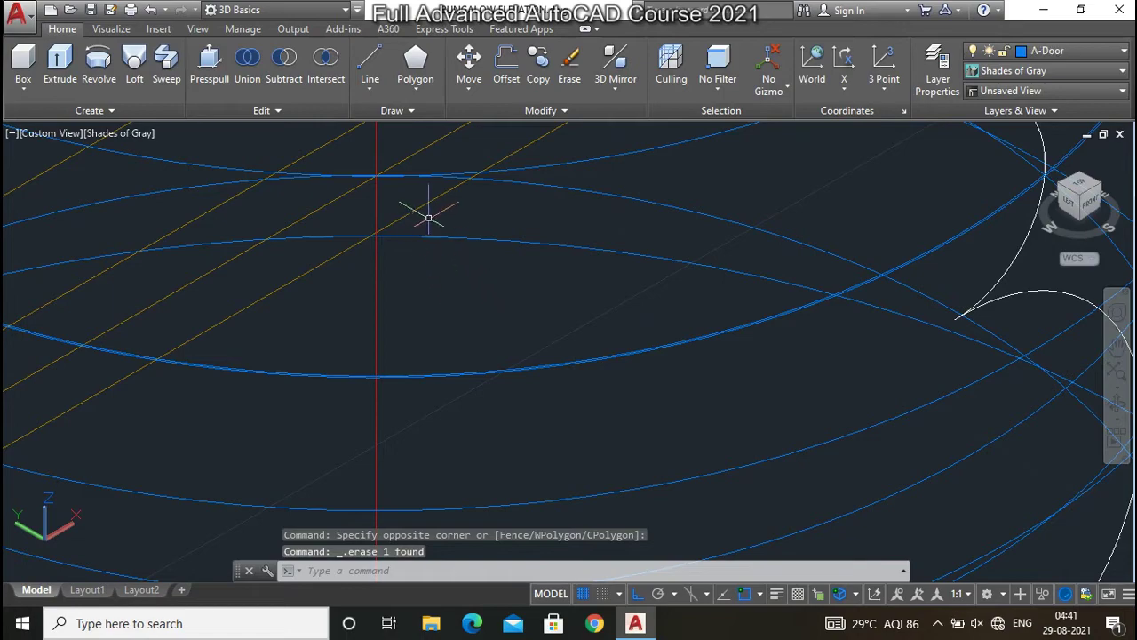
key("Escape")
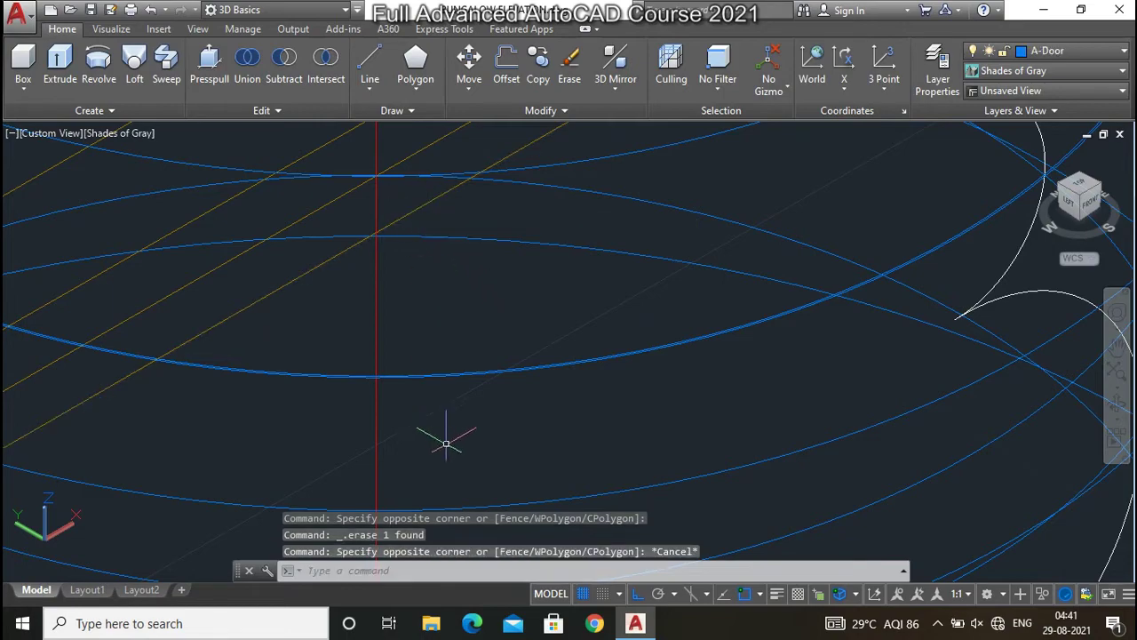
Select and erase six diagonal construction lines around the ring
scroll(490, 325, "down", 3)
scroll(518, 388, "up", 3)
scroll(518, 389, "up", 2)
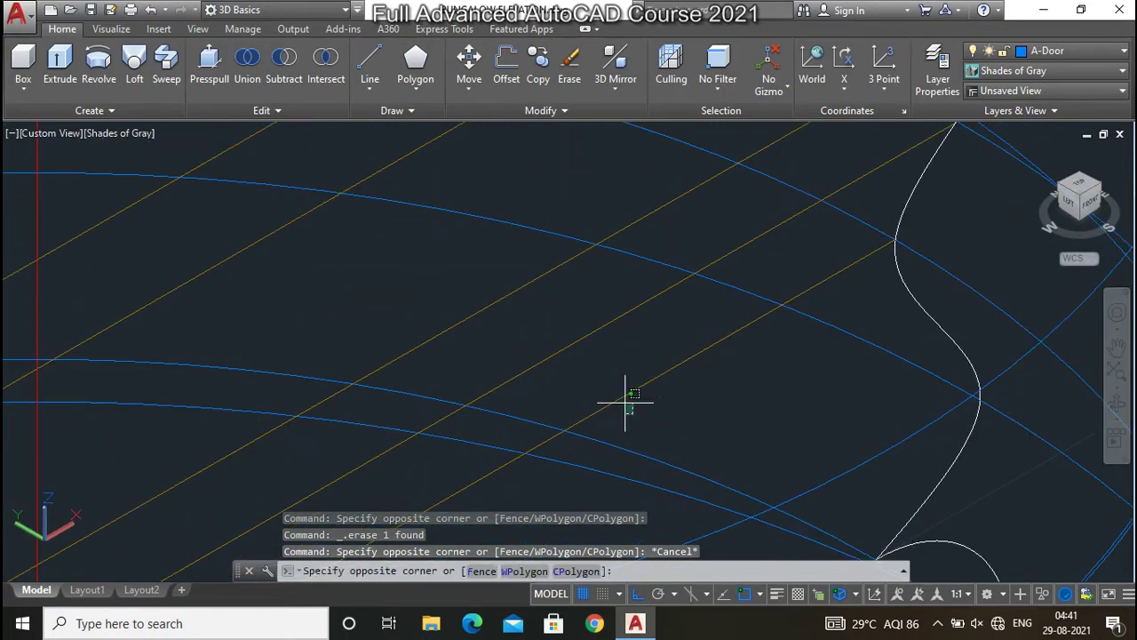
left_click(564, 259)
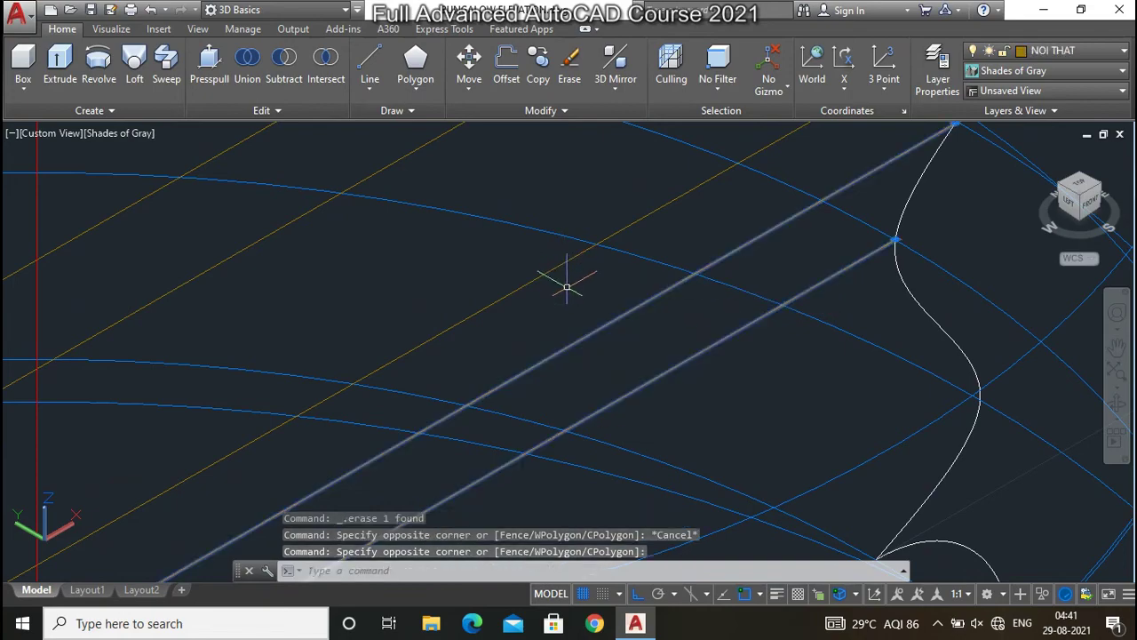
left_click(567, 287)
left_click(839, 304)
scroll(524, 457, "down", 3)
scroll(477, 426, "up", 3)
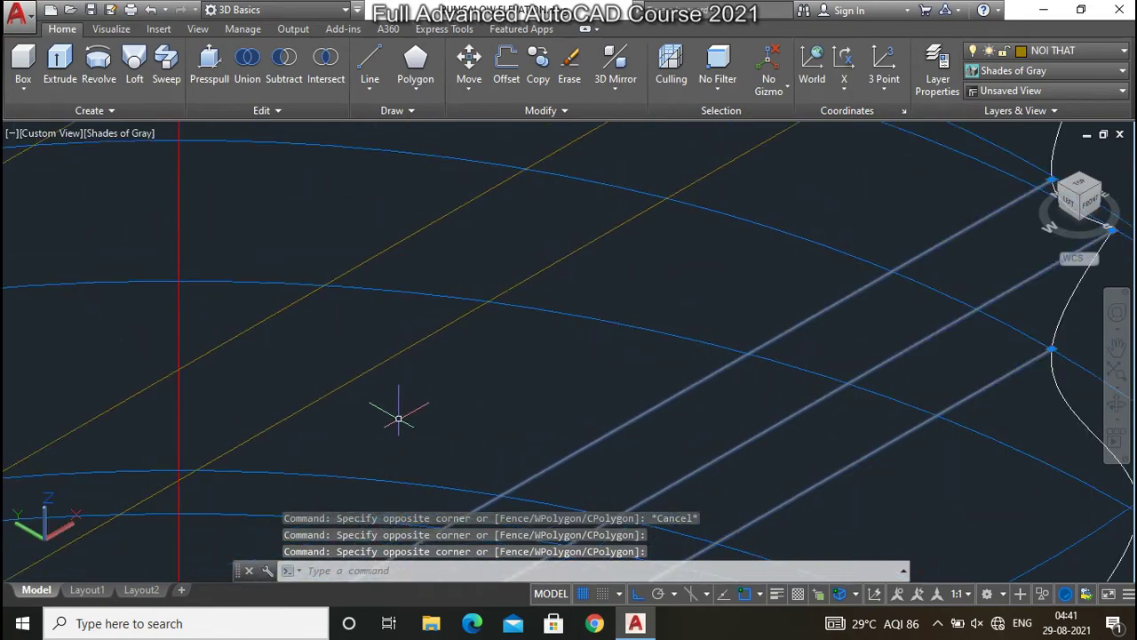
left_click(399, 419)
scroll(249, 337, "down", 3)
scroll(466, 304, "up", 2)
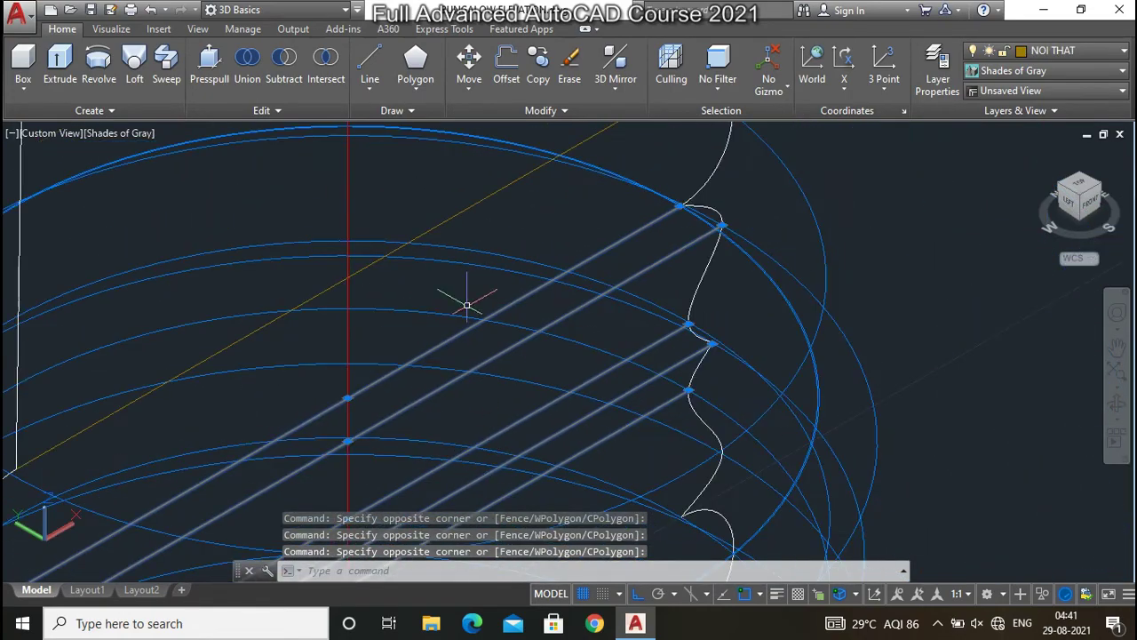
key("Delete")
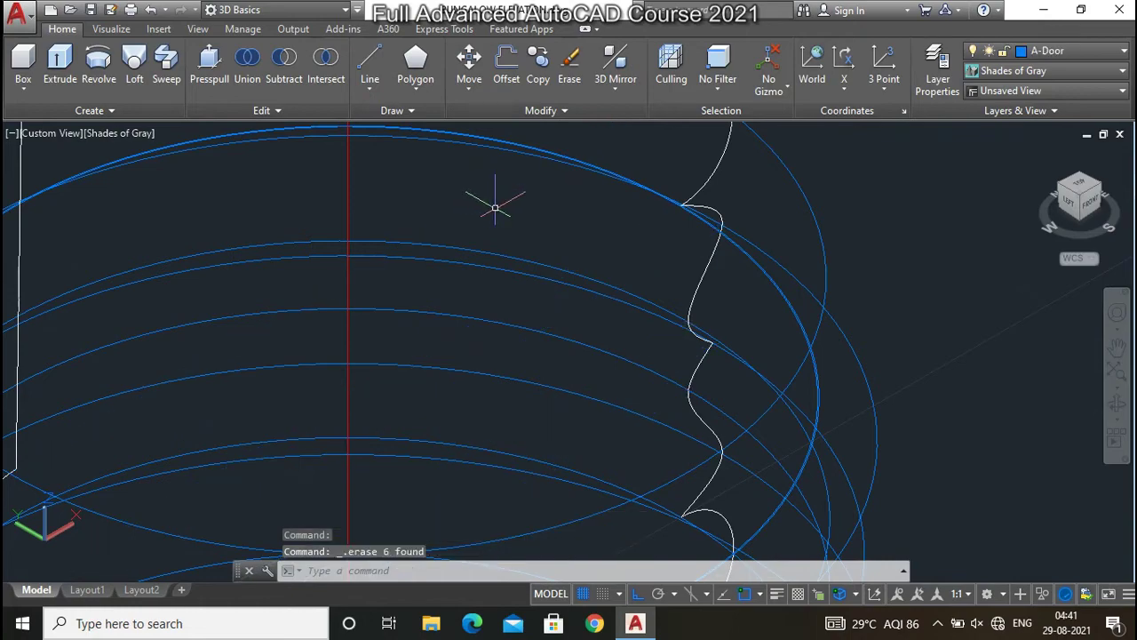
Clear the middle ring's diagonal lines with two crossing-window deletions
scroll(545, 393, "down", 3)
scroll(545, 394, "down", 3)
scroll(559, 301, "up", 3)
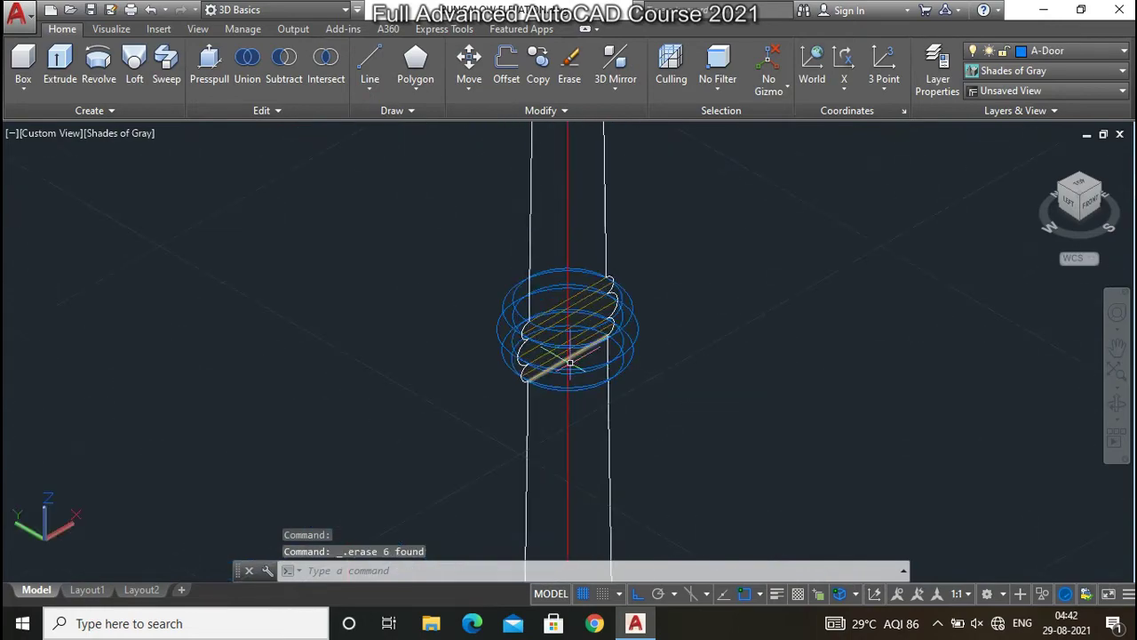
scroll(572, 356, "up", 2)
scroll(578, 361, "up", 2)
scroll(556, 428, "up", 2)
left_click(538, 418)
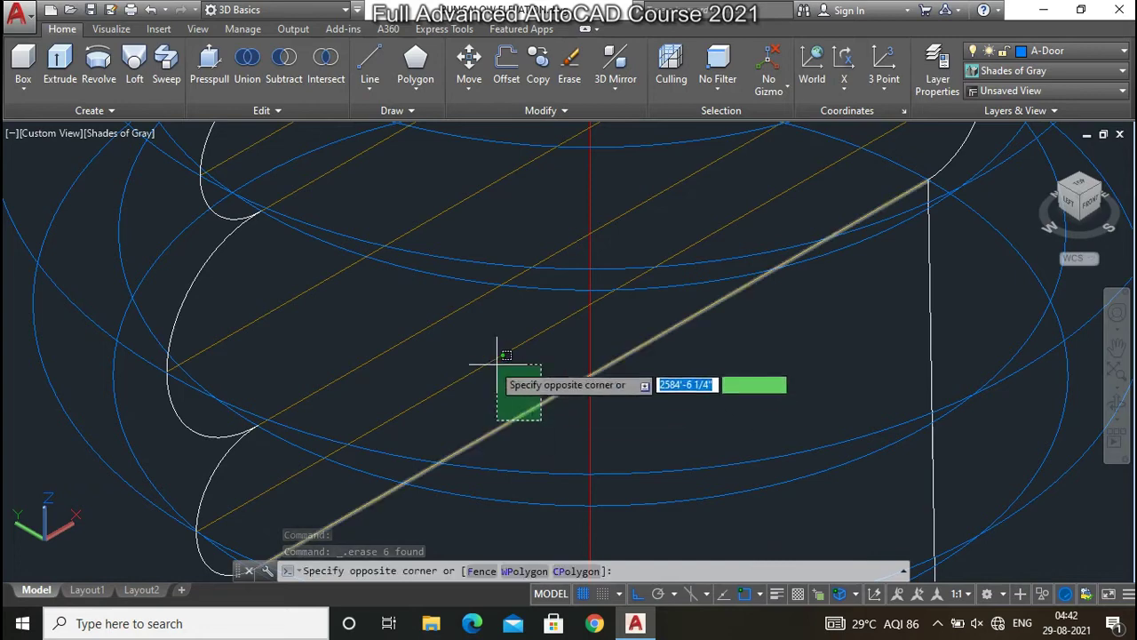
left_click(436, 330)
key("Delete")
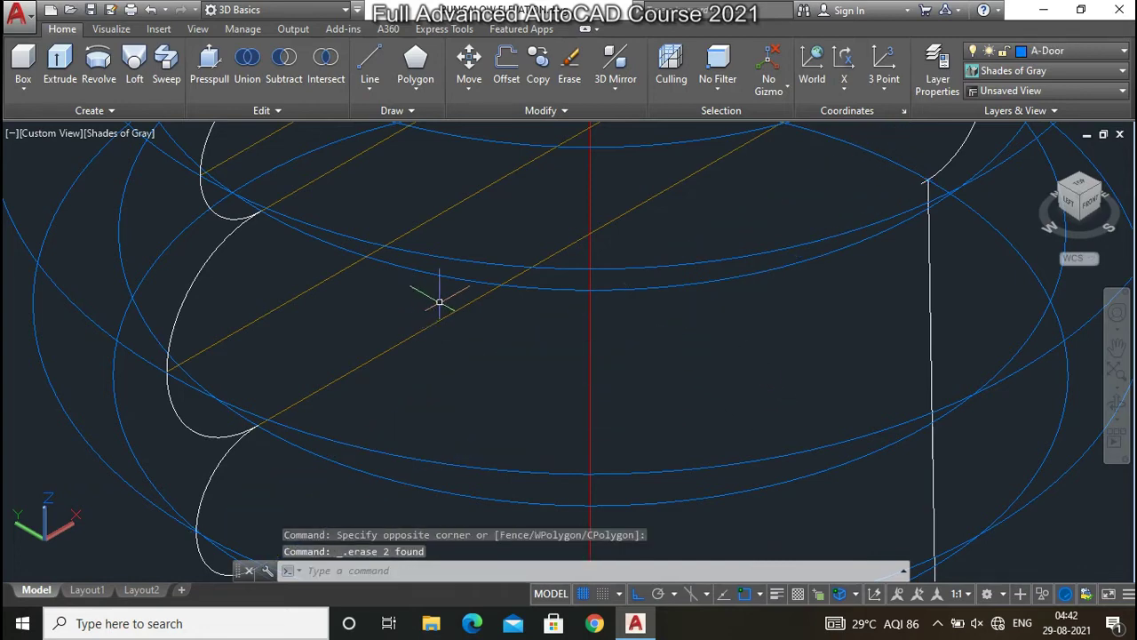
left_click(355, 402)
left_click(297, 301)
key("Delete")
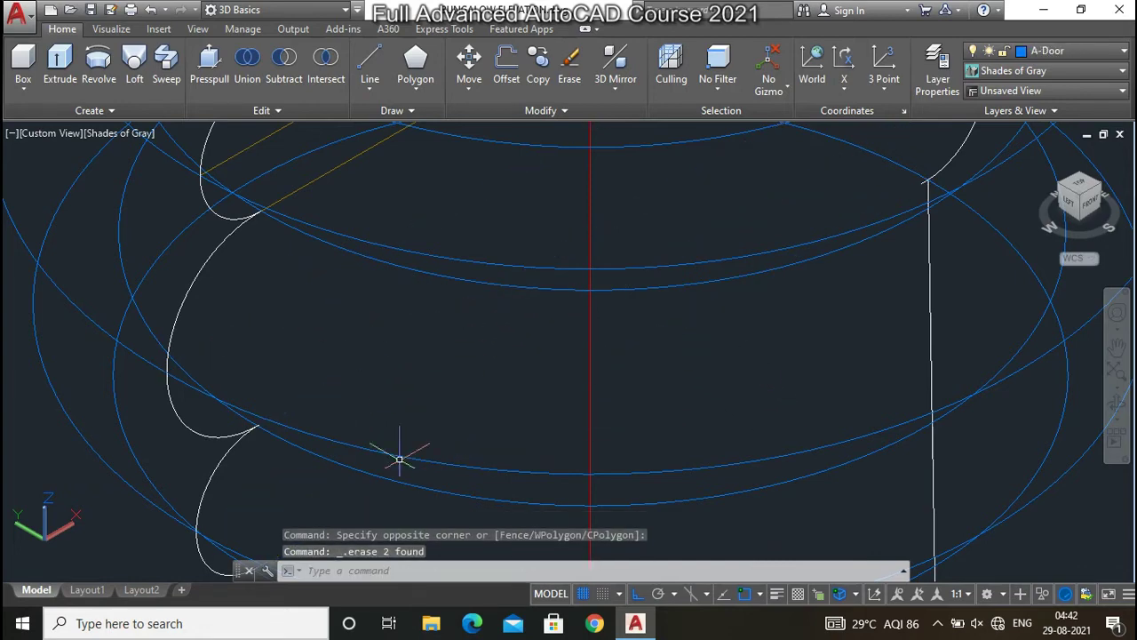
Erase the three diagonal lines in the top ring
scroll(400, 448, "down", 3)
scroll(458, 320, "up", 3)
scroll(460, 356, "up", 1)
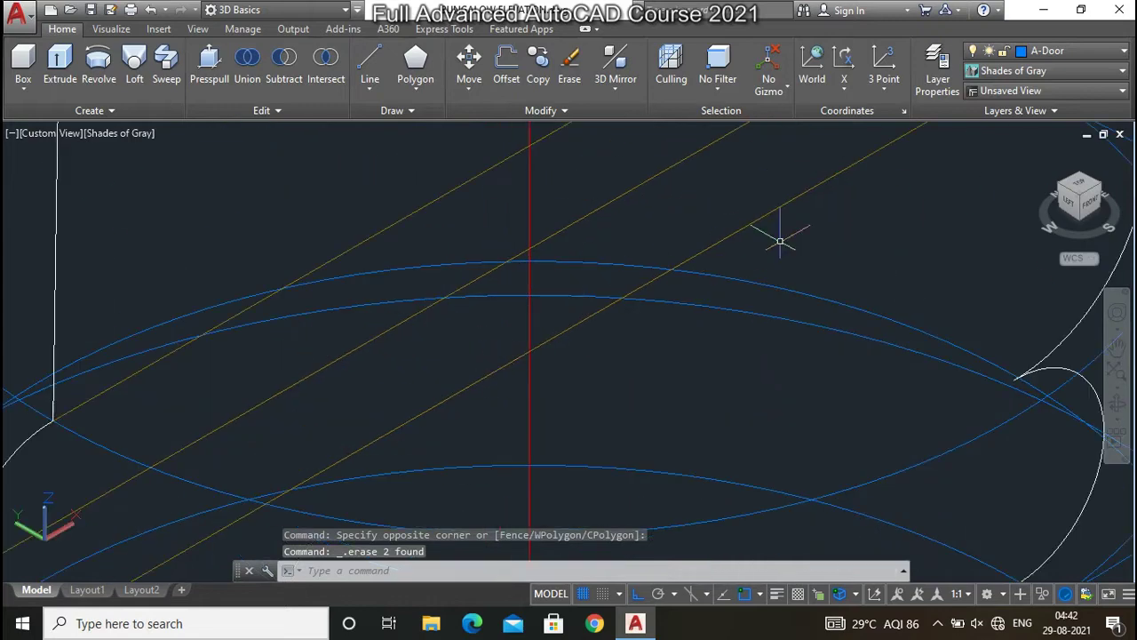
scroll(483, 432, "down", 3)
scroll(556, 386, "up", 3)
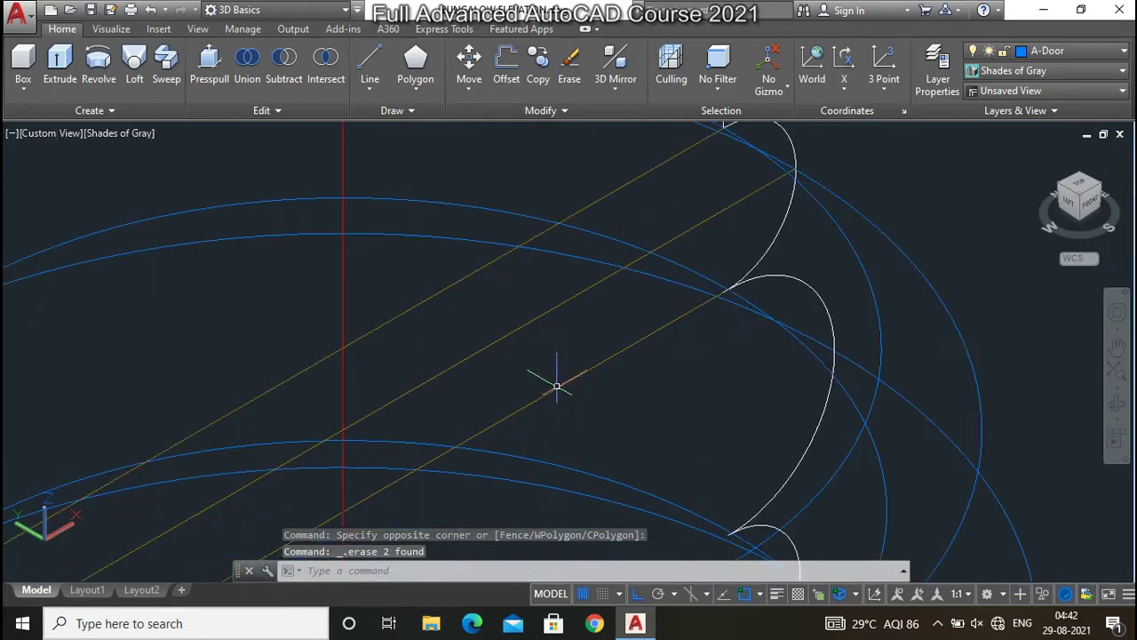
left_click(446, 260)
key("Delete")
Erase the last three diagonal lines remaining on the ring
scroll(497, 355, "down", 3)
scroll(515, 337, "down", 2)
scroll(489, 233, "up", 4)
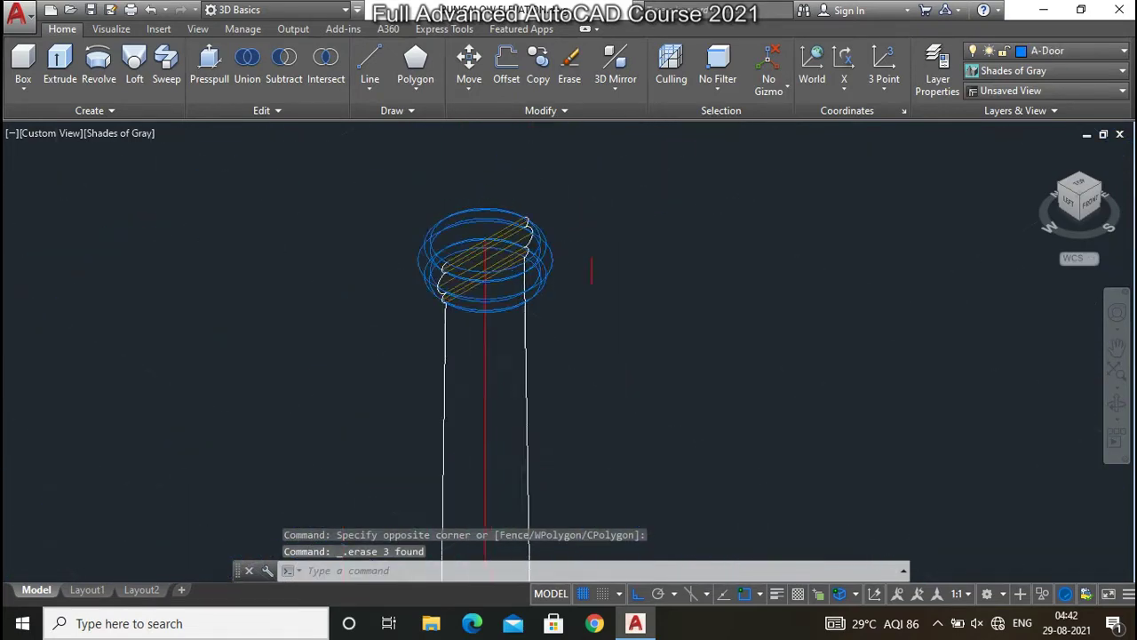
scroll(489, 233, "up", 5)
scroll(502, 293, "down", 1)
scroll(312, 441, "up", 4)
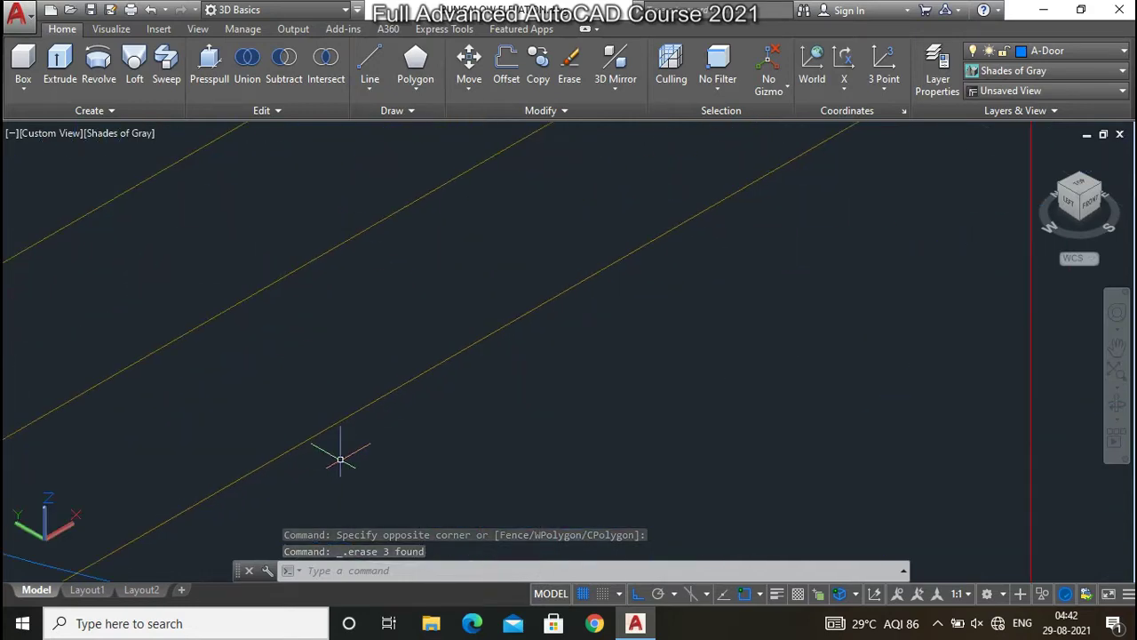
left_click(337, 457)
left_click(115, 180)
scroll(481, 524, "down", 4)
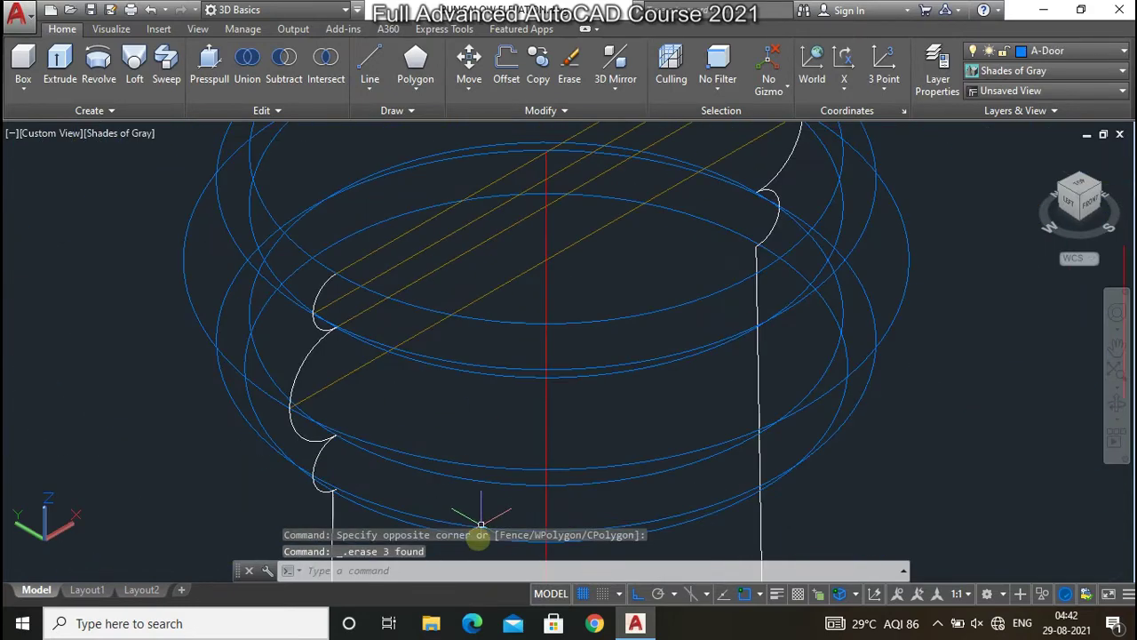
scroll(487, 321, "up", 3)
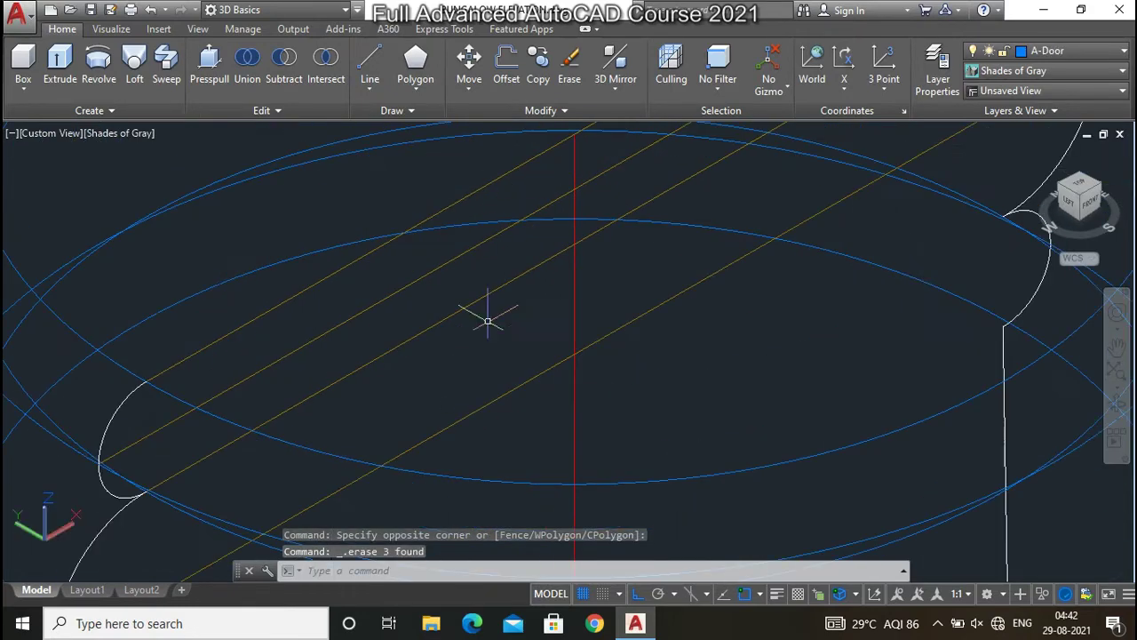
left_click(394, 359)
left_click(286, 273)
key("Delete")
Erase the stray short line beside the column and switch to the FRONT view
scroll(371, 319, "down", 4)
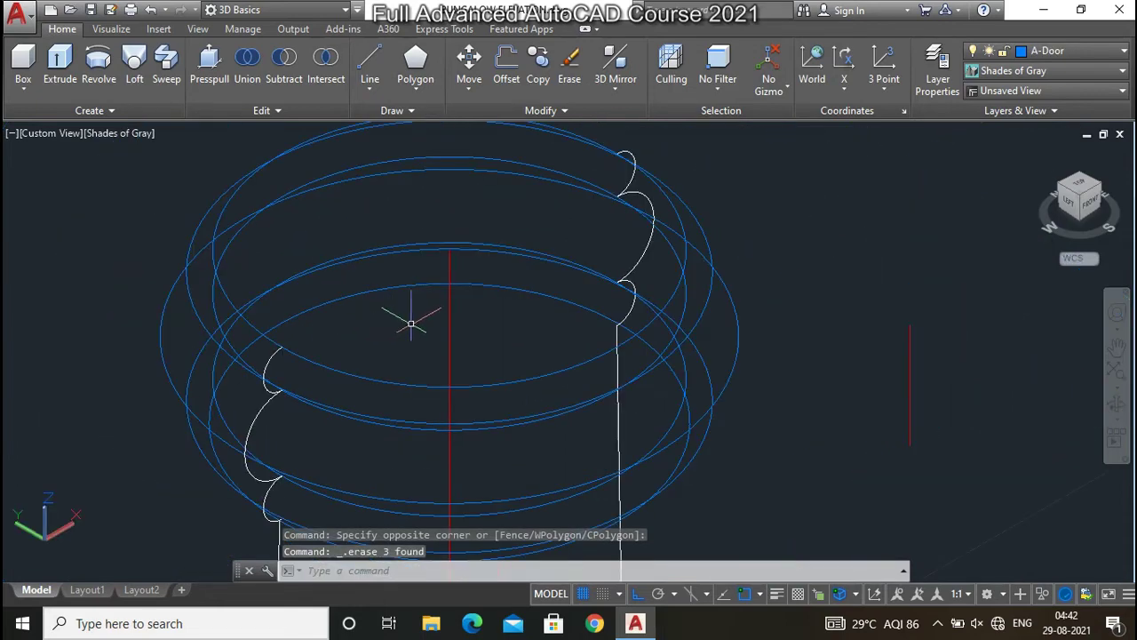
scroll(462, 289, "down", 4)
left_click(711, 382)
left_click(589, 236)
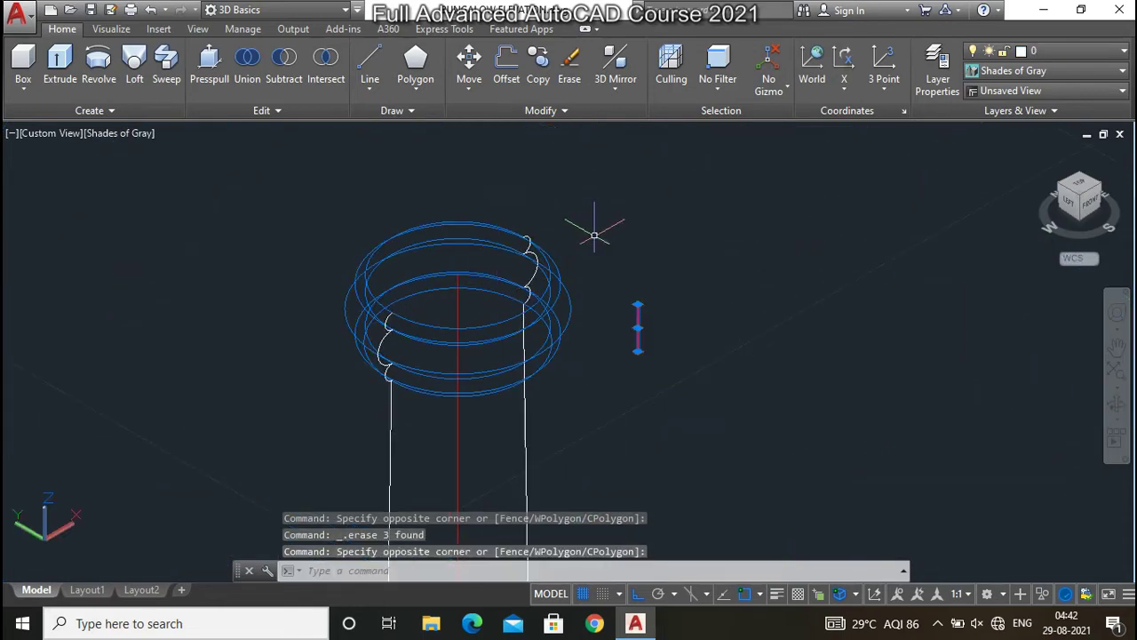
key("Delete")
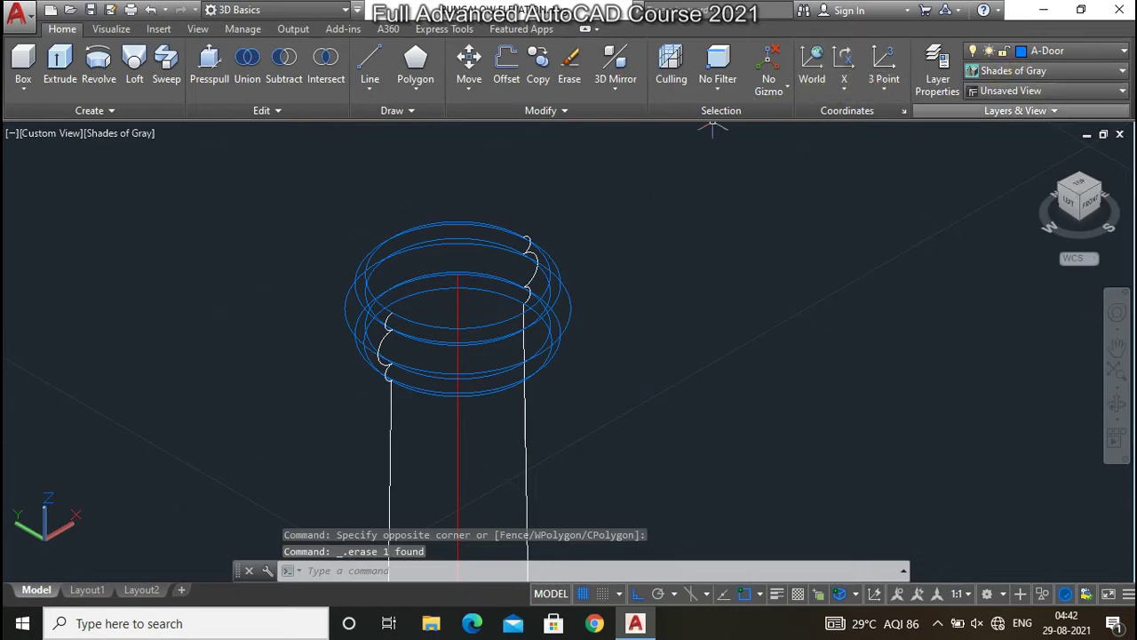
left_click(1094, 203)
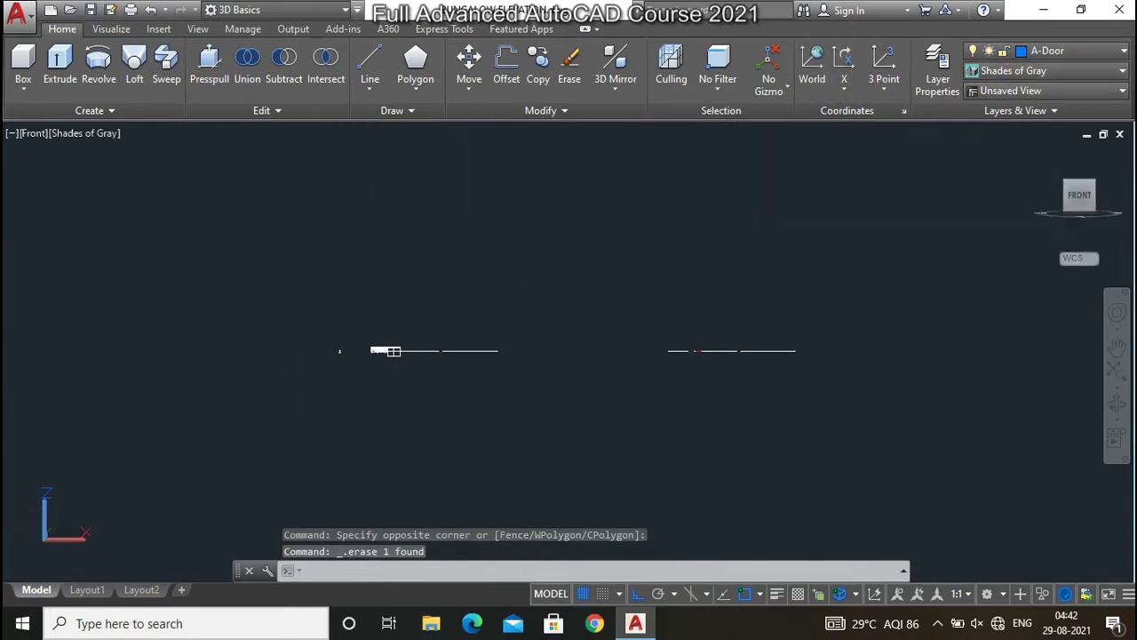
Erase the red centre line running through the column
scroll(359, 322, "up", 5)
scroll(357, 356, "up", 5)
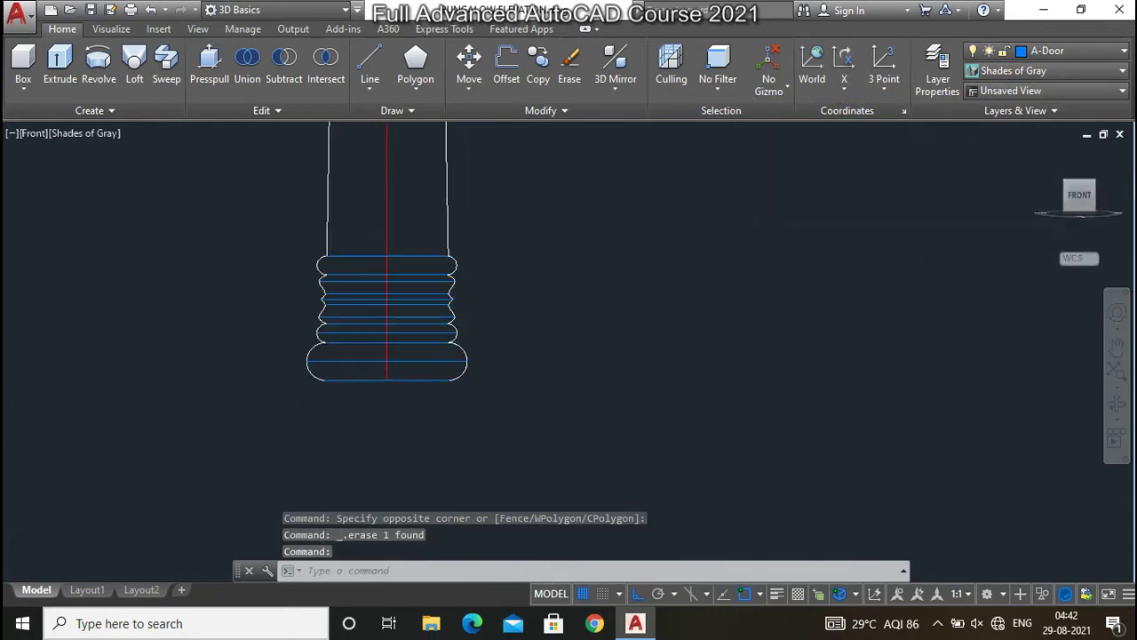
scroll(356, 379, "up", 2)
scroll(364, 417, "down", 7)
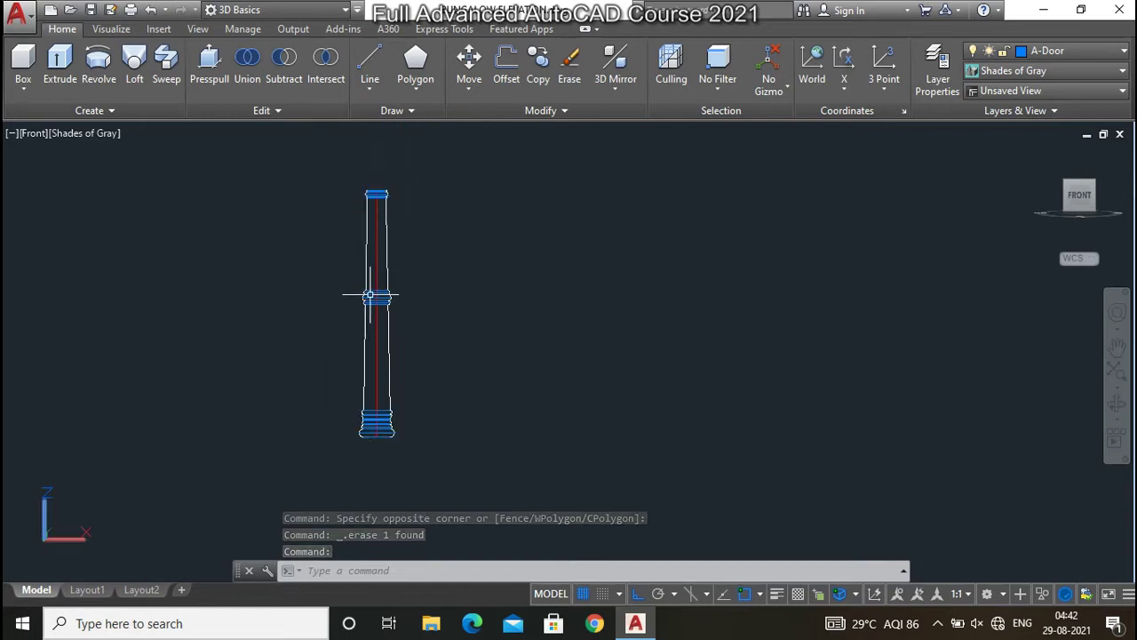
scroll(365, 298, "up", 6)
scroll(391, 365, "up", 3)
scroll(426, 293, "down", 6)
scroll(418, 204, "up", 3)
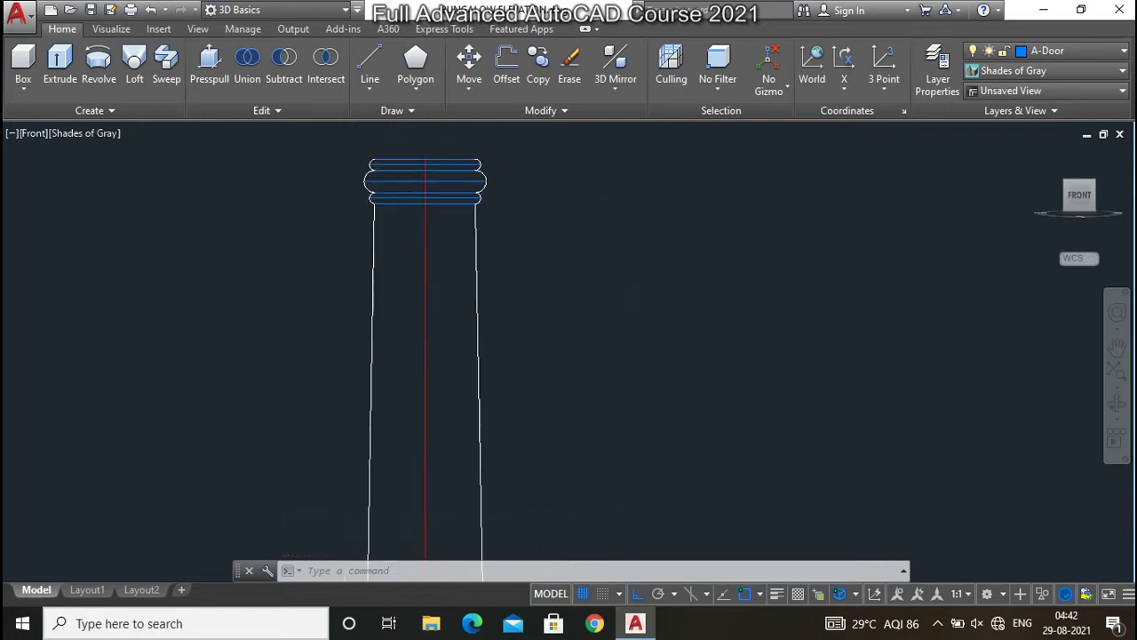
scroll(406, 165, "up", 4)
scroll(446, 294, "down", 6)
left_click(444, 336)
left_click(429, 334)
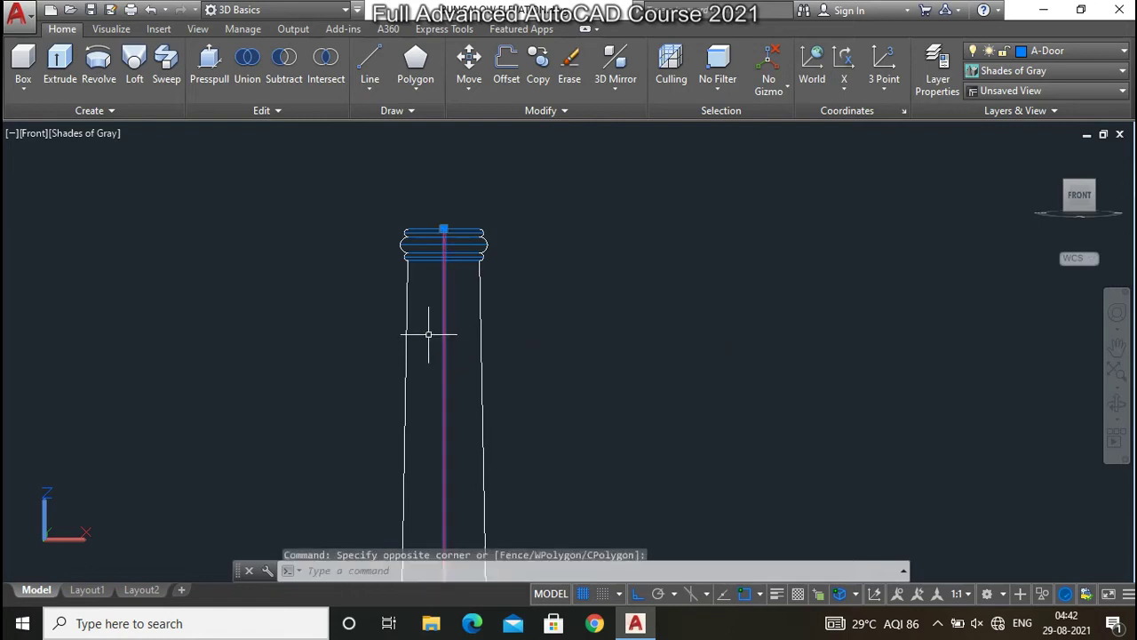
key("Delete")
Delete the rounded arcs of the top ring's profile, including its upper arcs
scroll(435, 257, "up", 2)
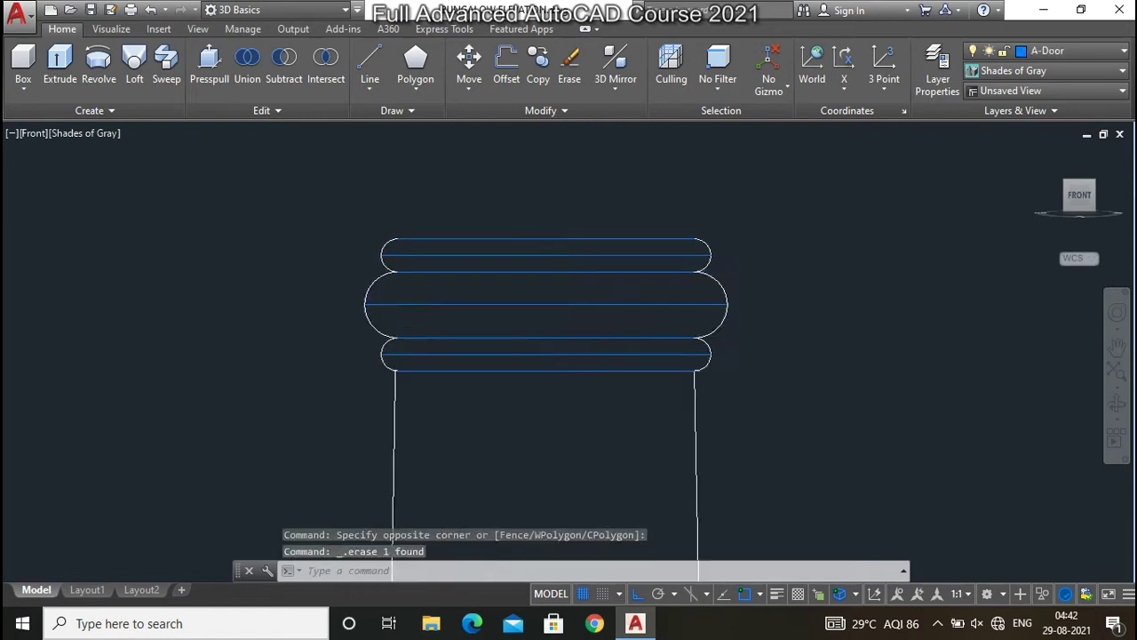
scroll(415, 310, "up", 1)
scroll(414, 311, "down", 1)
scroll(410, 318, "down", 1)
scroll(409, 318, "up", 2)
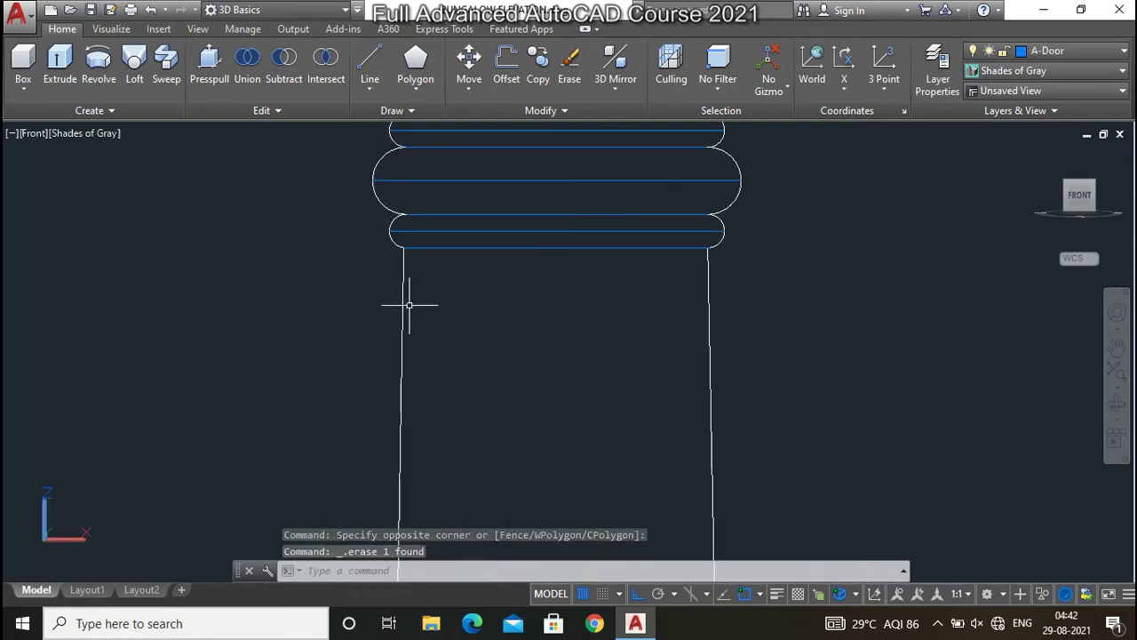
scroll(429, 352, "down", 1)
scroll(408, 207, "up", 3)
scroll(406, 216, "up", 3)
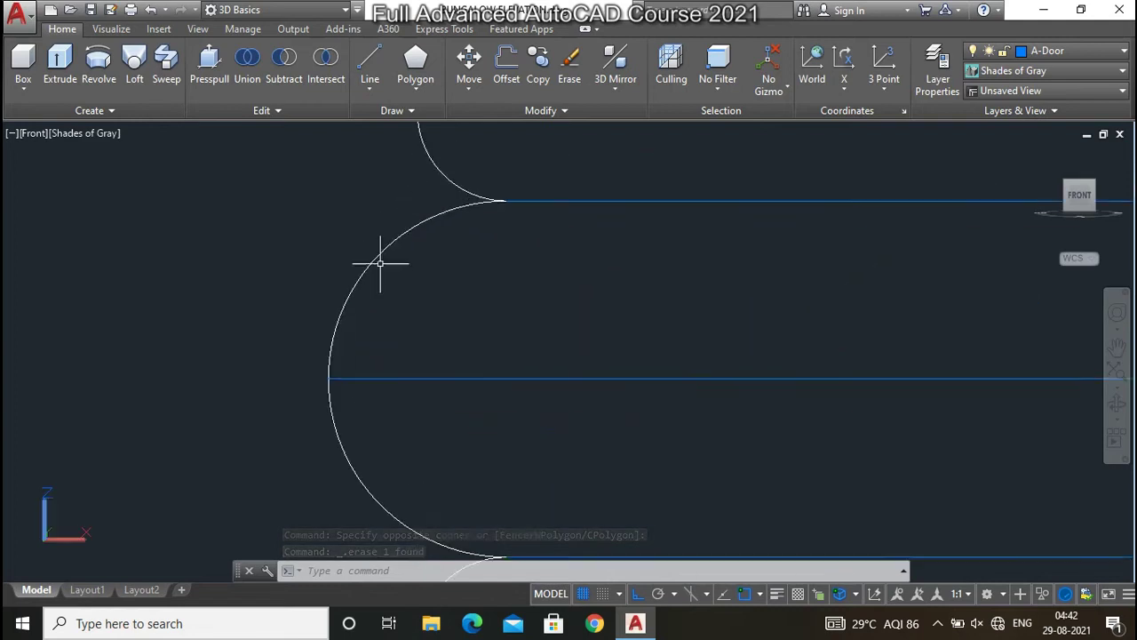
left_click(300, 276)
key("Delete")
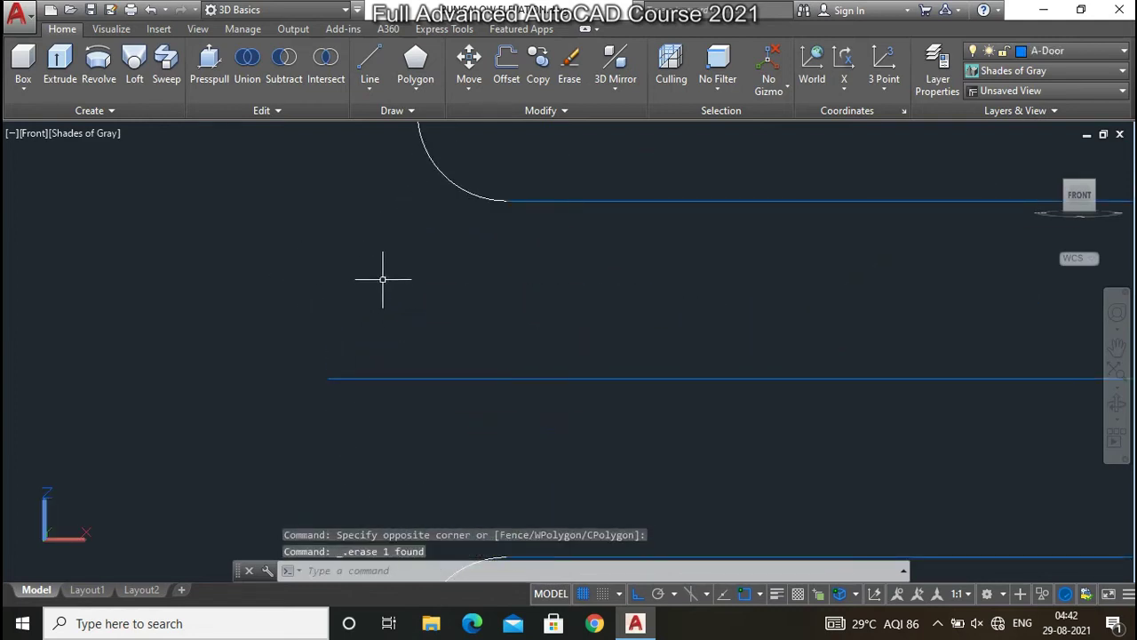
scroll(400, 264, "down", 2)
left_click(405, 265)
key("Delete")
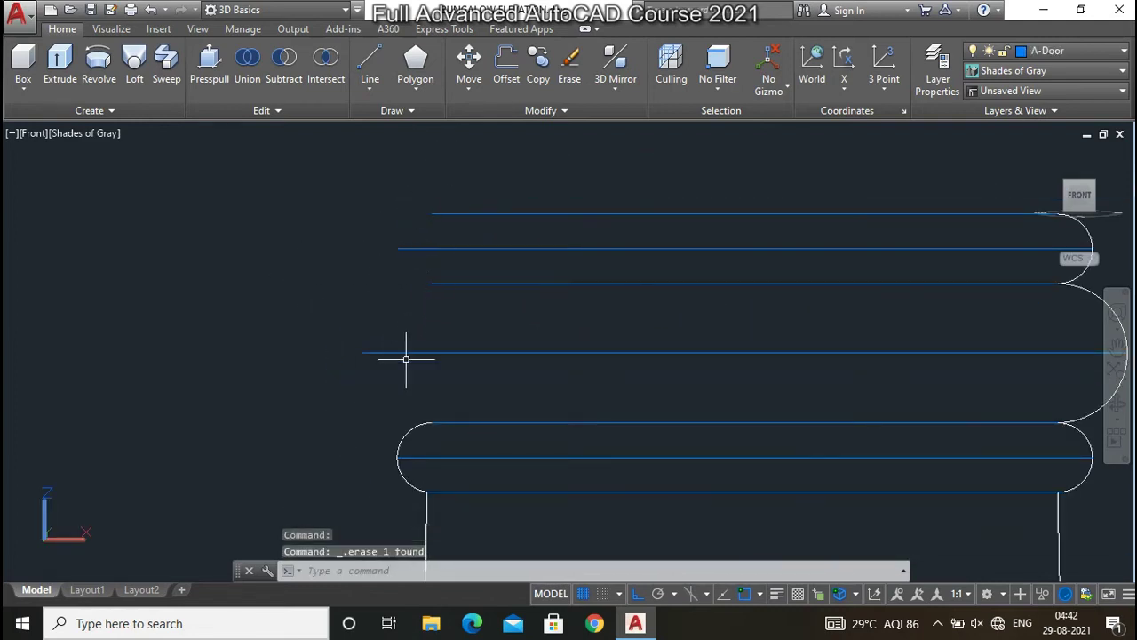
scroll(383, 222, "down", 3)
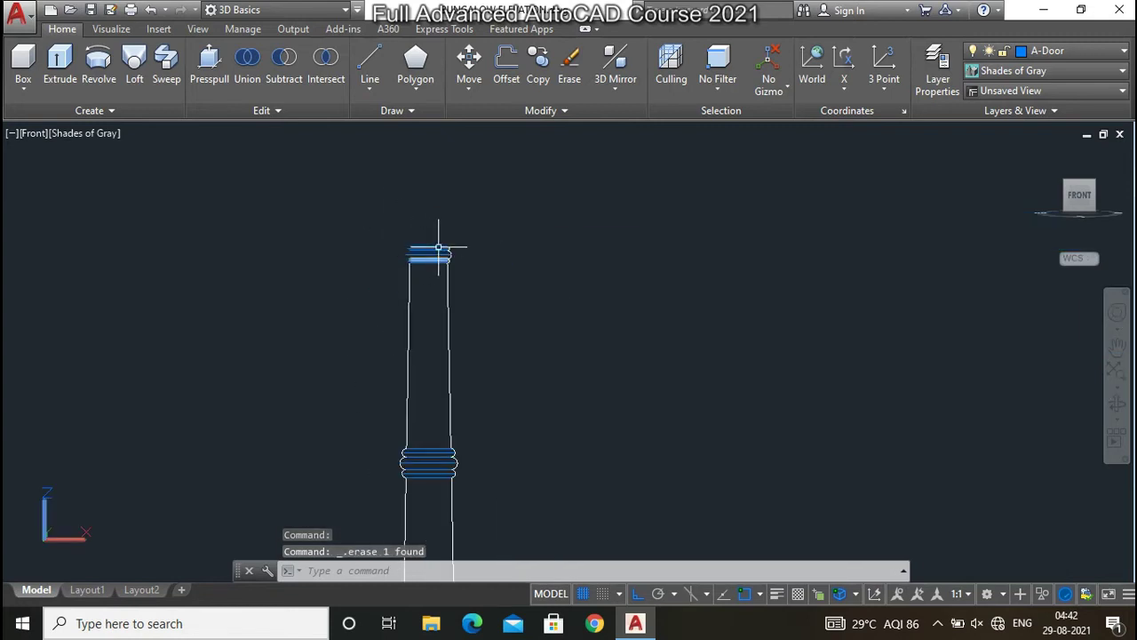
scroll(462, 256, "up", 3)
scroll(468, 263, "up", 3)
left_click(467, 269)
left_click(424, 266)
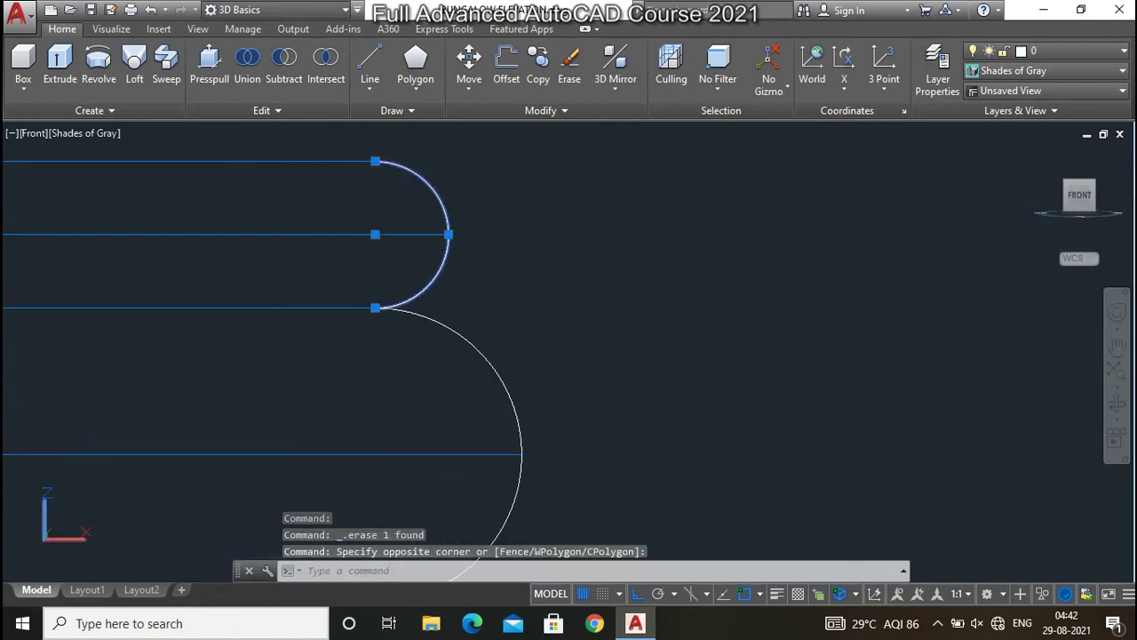
key("Delete")
Erase the small remaining arc, the ring's profile arc and the top profile arc
scroll(472, 350, "down", 2)
left_click(483, 381)
left_click(457, 369)
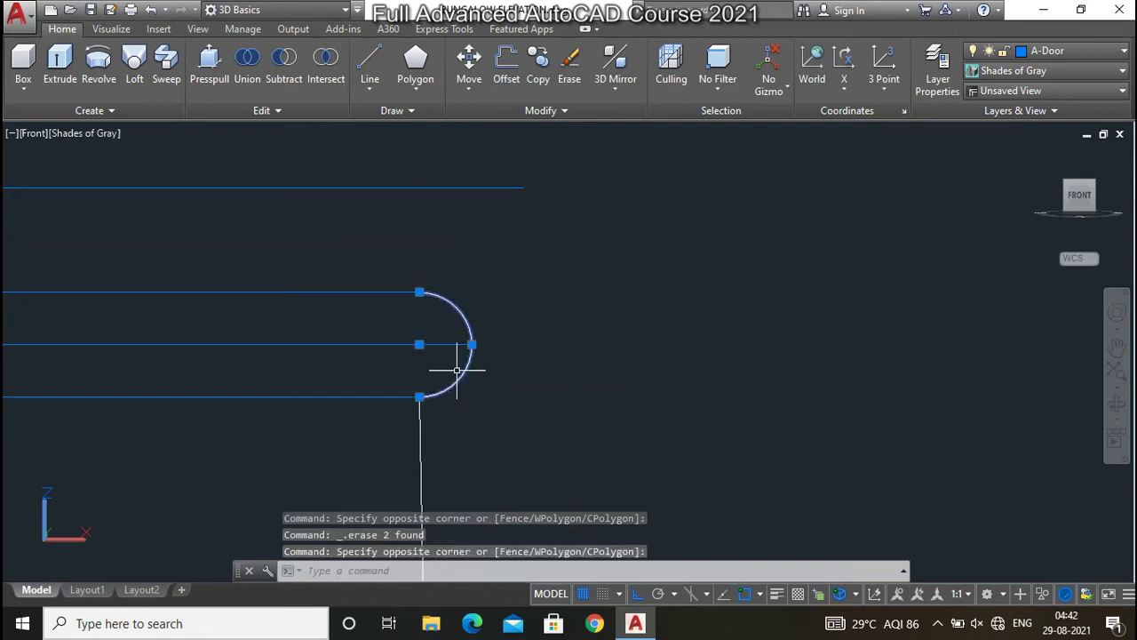
key("Delete")
scroll(457, 369, "down", 2)
scroll(462, 279, "down", 2)
scroll(442, 479, "up", 3)
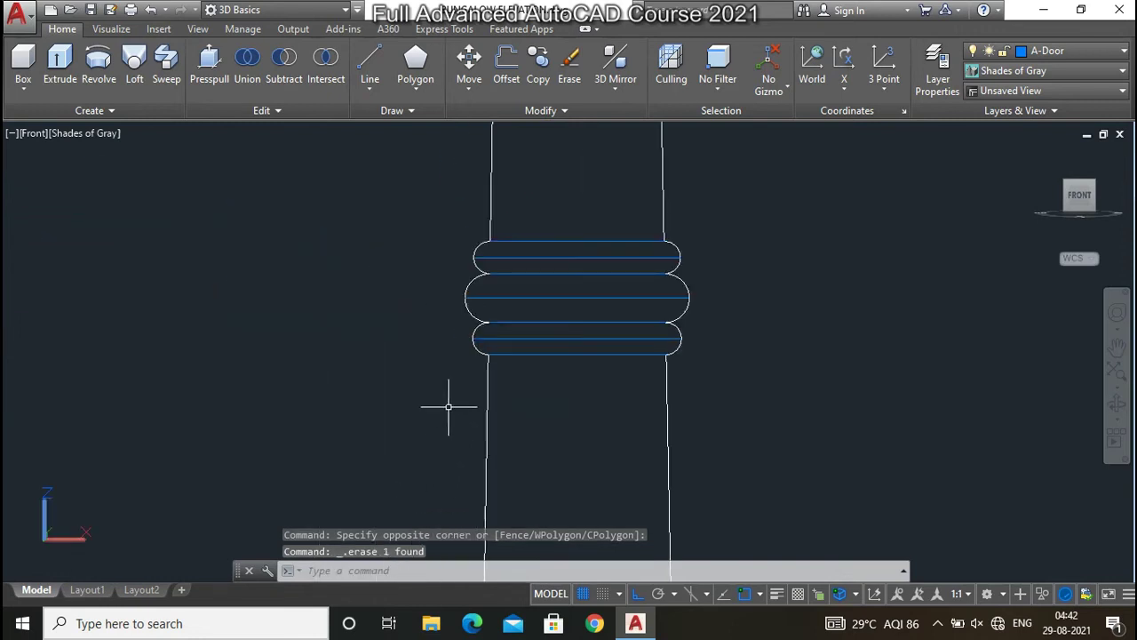
scroll(451, 399, "up", 3)
left_click(456, 312)
left_click(448, 264)
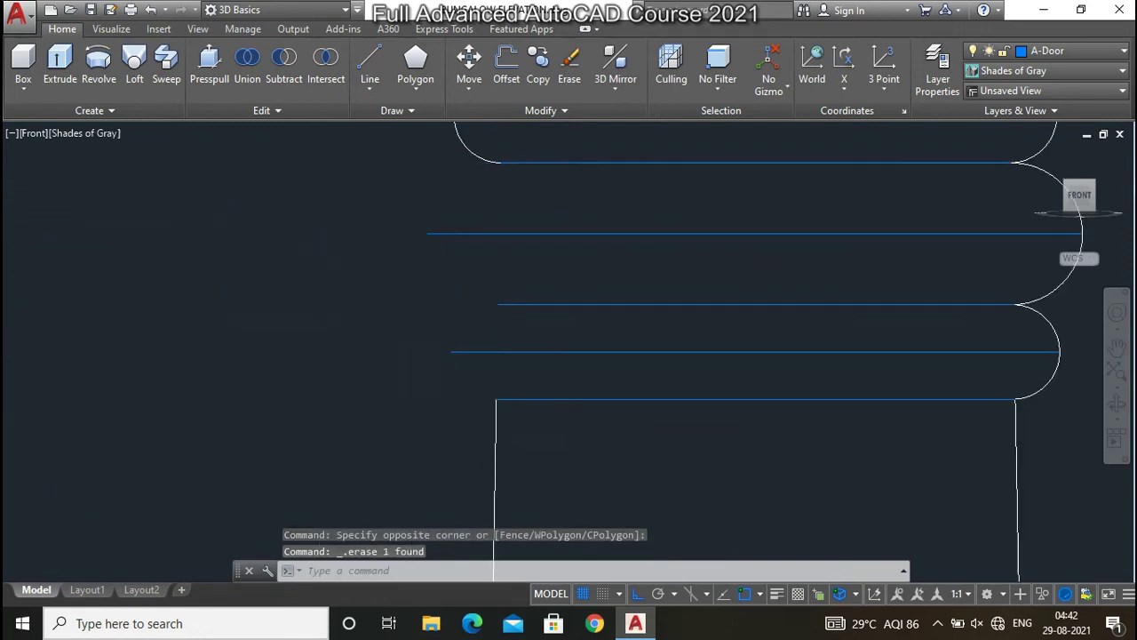
scroll(391, 258, "down", 3)
scroll(386, 254, "up", 3)
scroll(419, 285, "up", 2)
scroll(398, 274, "down", 3)
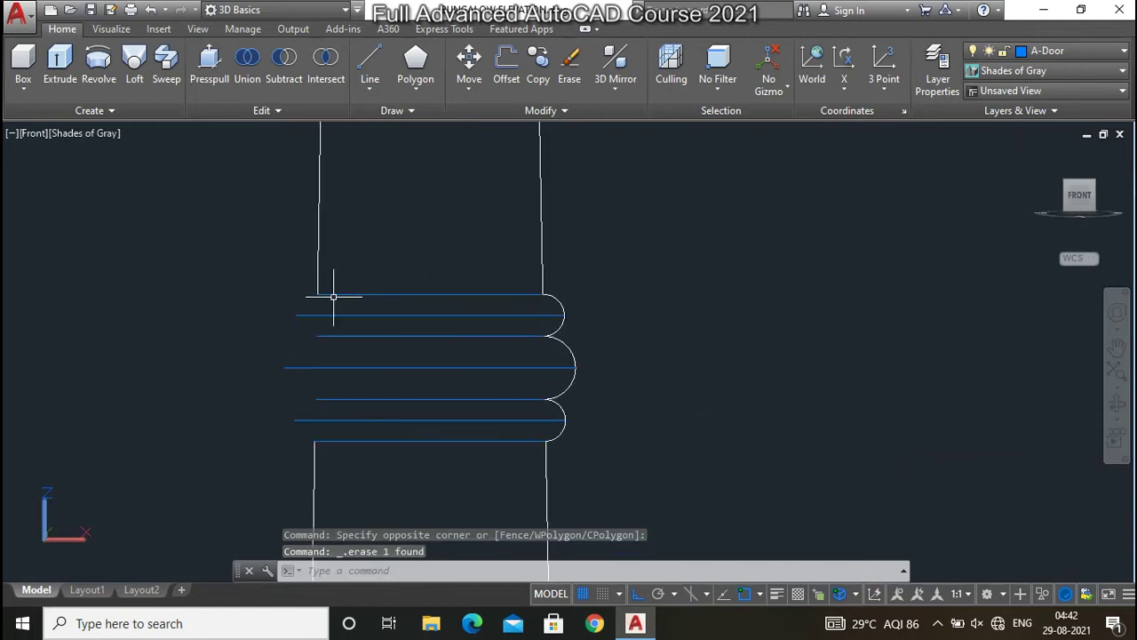
scroll(330, 297, "up", 2)
scroll(533, 302, "up", 1)
left_click(551, 305)
left_click(502, 296)
key("Delete")
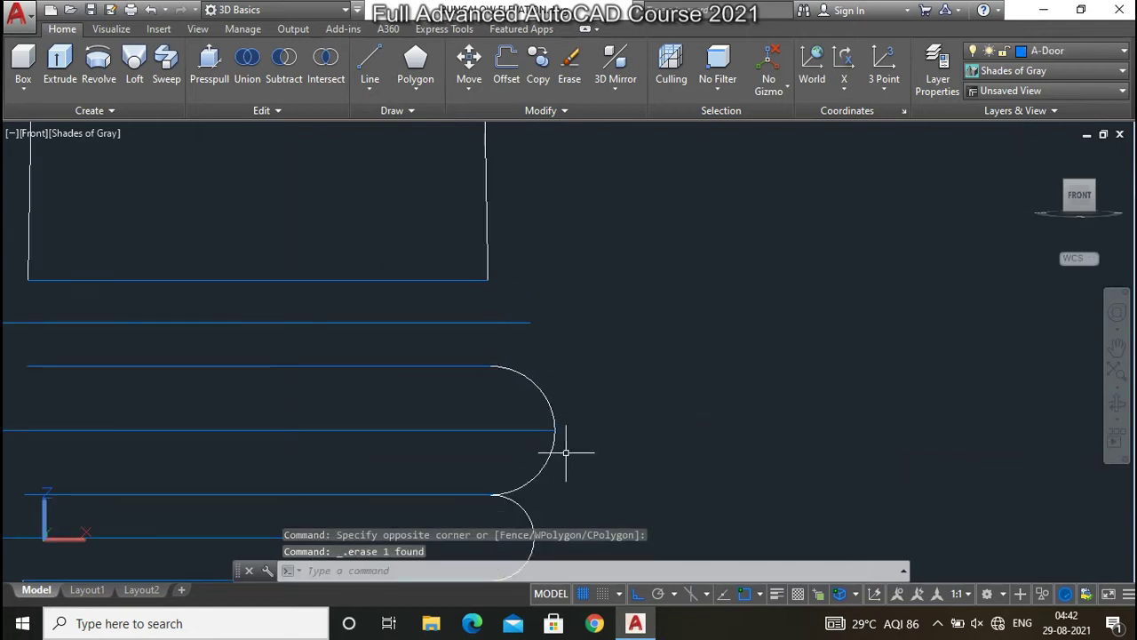
Delete the arc joining the section lines' ends so they end open
scroll(528, 356, "down", 2)
scroll(526, 408, "up", 2)
left_click(525, 408)
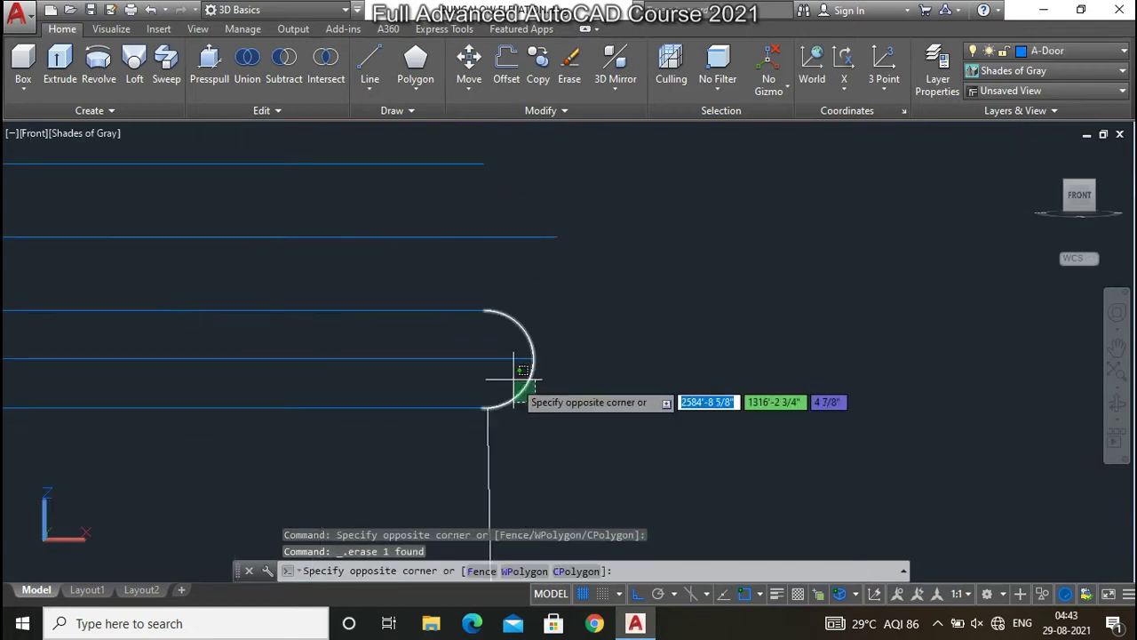
left_click(503, 380)
key("Delete")
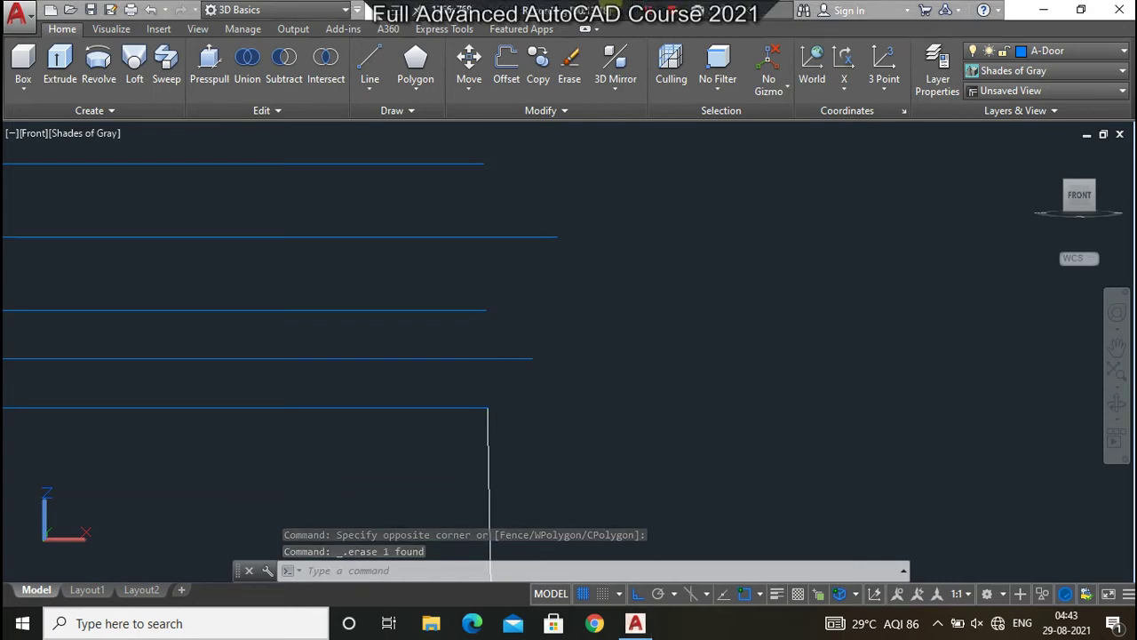
scroll(607, 175, "down", 2)
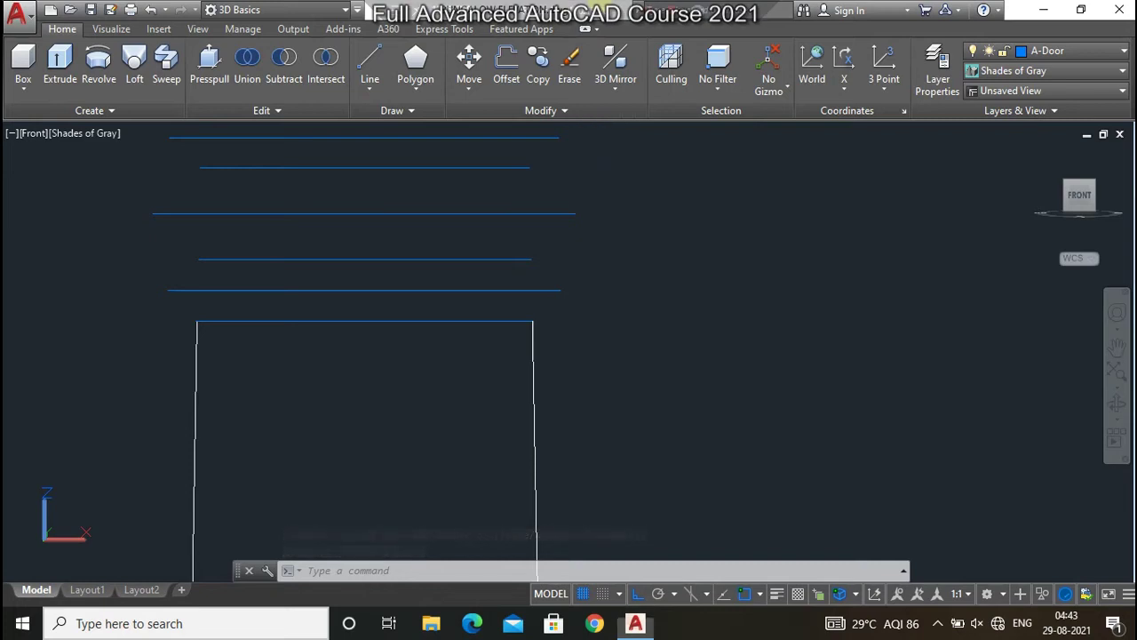
scroll(594, 279, "down", 5)
scroll(529, 257, "down", 2)
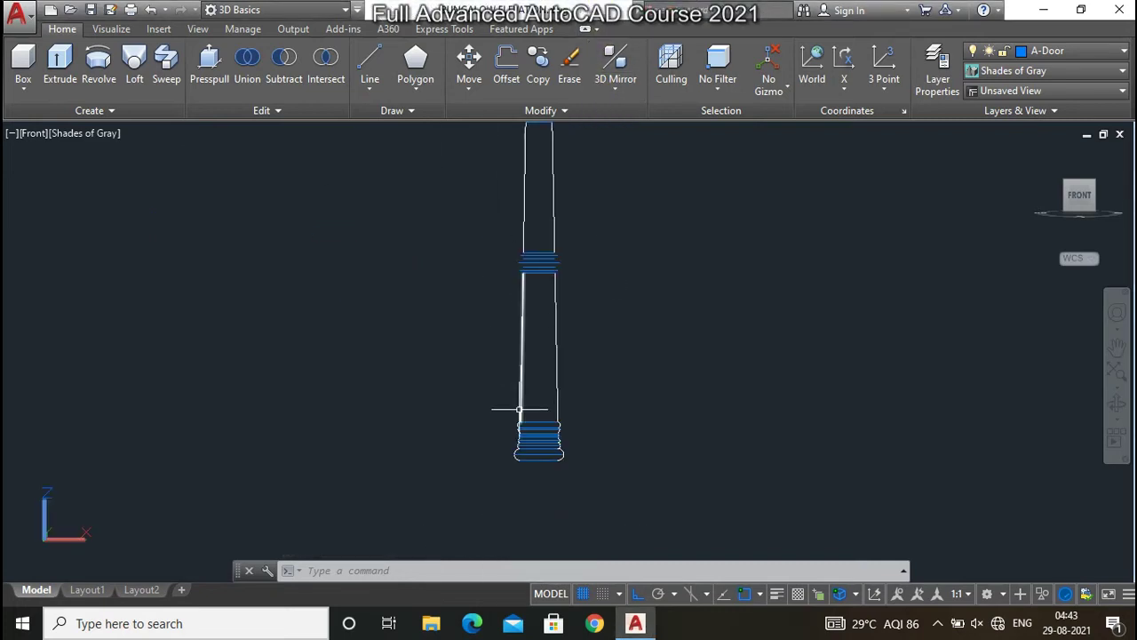
scroll(505, 458, "up", 7)
Select the base's lobe arcs, wavy spline and right-side arcs, then delete all ten curves
scroll(401, 492, "up", 3)
left_click(480, 329)
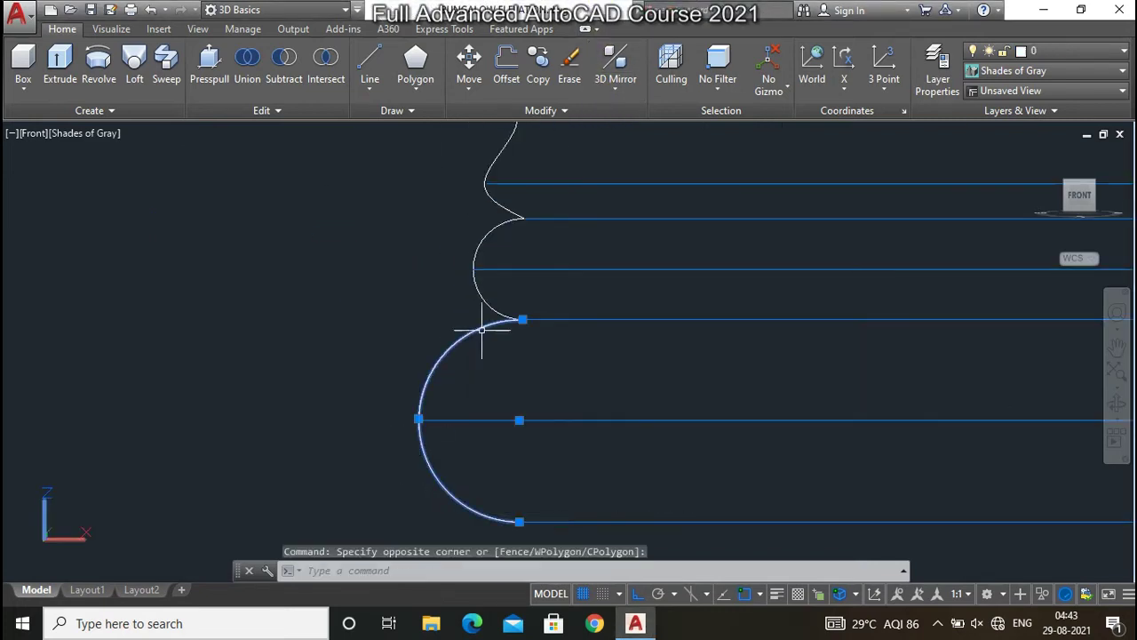
left_click_drag(506, 290, 452, 276)
left_click_drag(514, 156, 475, 152)
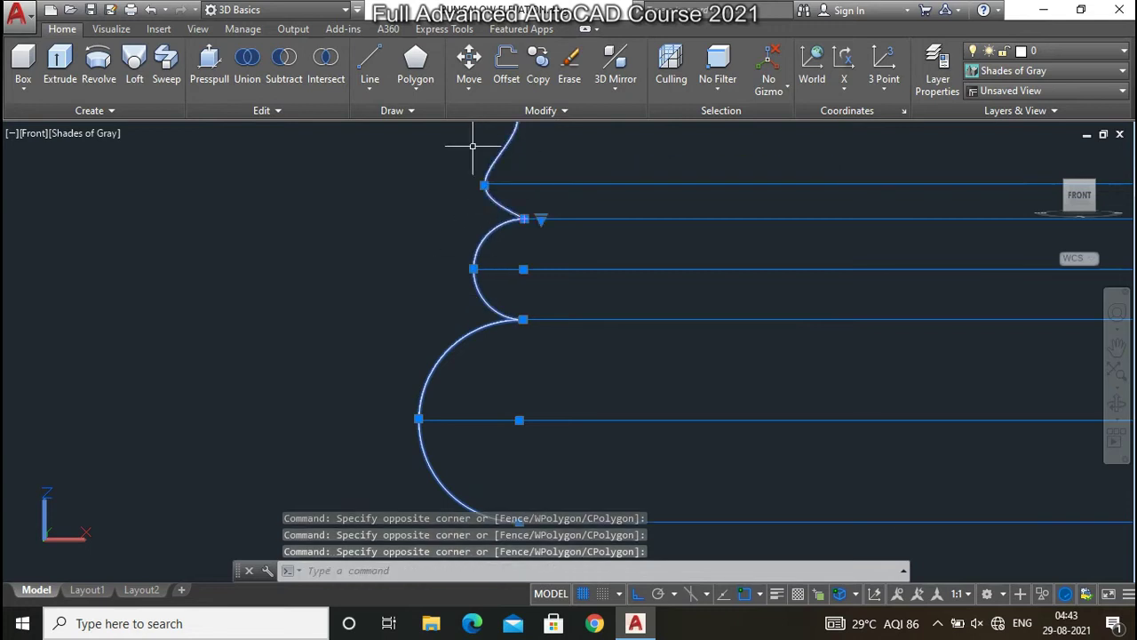
scroll(323, 440, "down", 3)
scroll(388, 267, "up", 3)
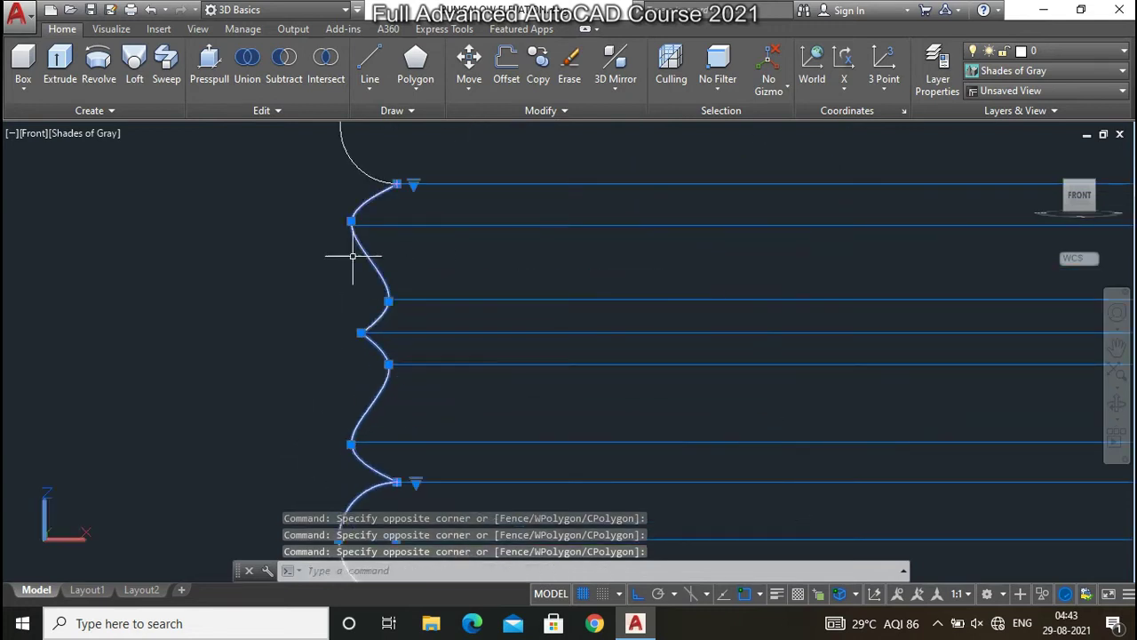
scroll(353, 283, "down", 4)
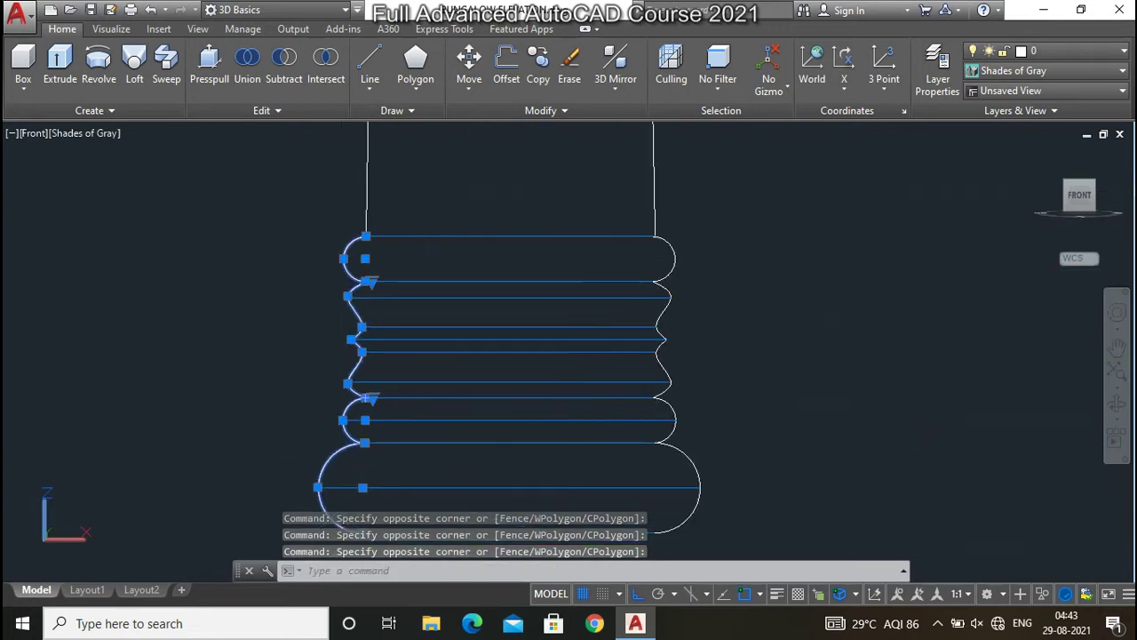
scroll(667, 297, "up", 5)
left_click(661, 367)
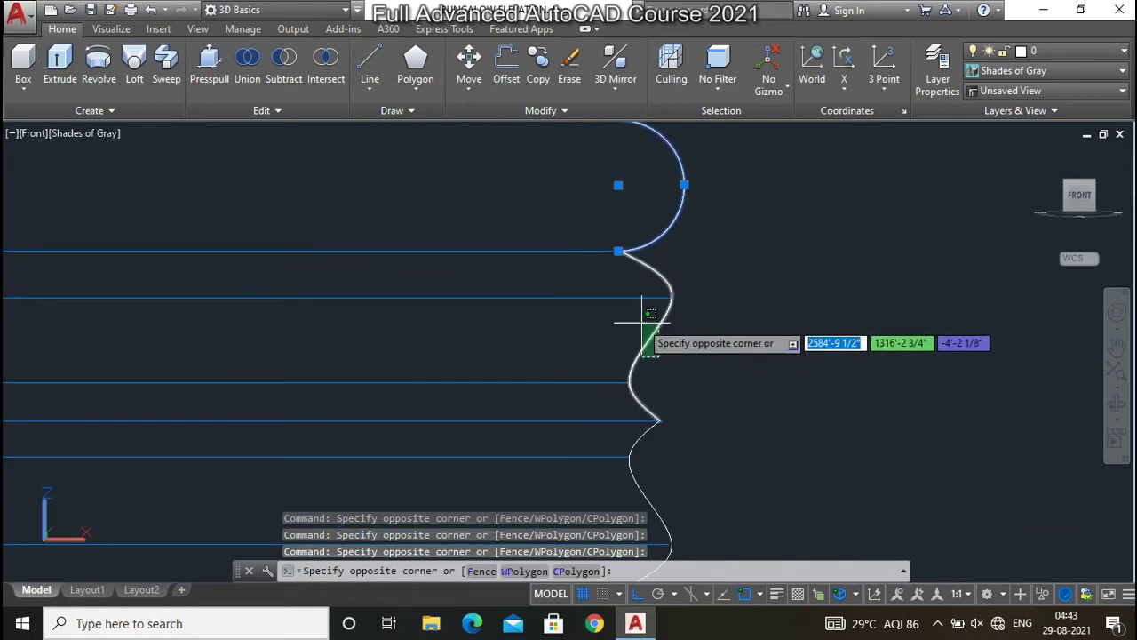
left_click(635, 318)
scroll(675, 427, "down", 4)
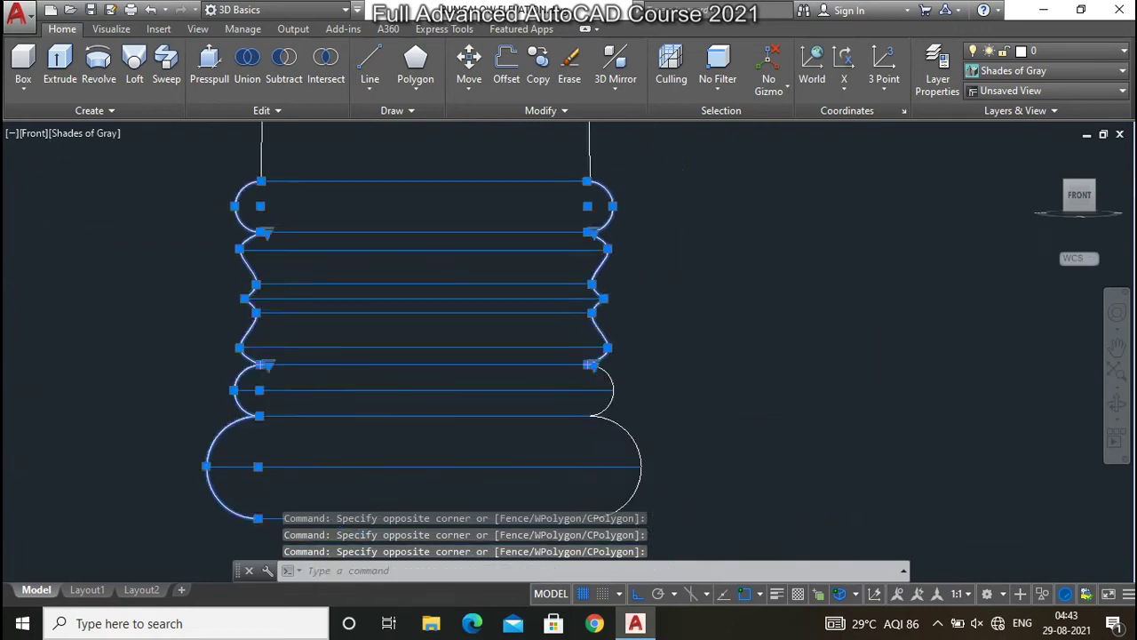
scroll(578, 302, "down", 2)
scroll(609, 312, "up", 2)
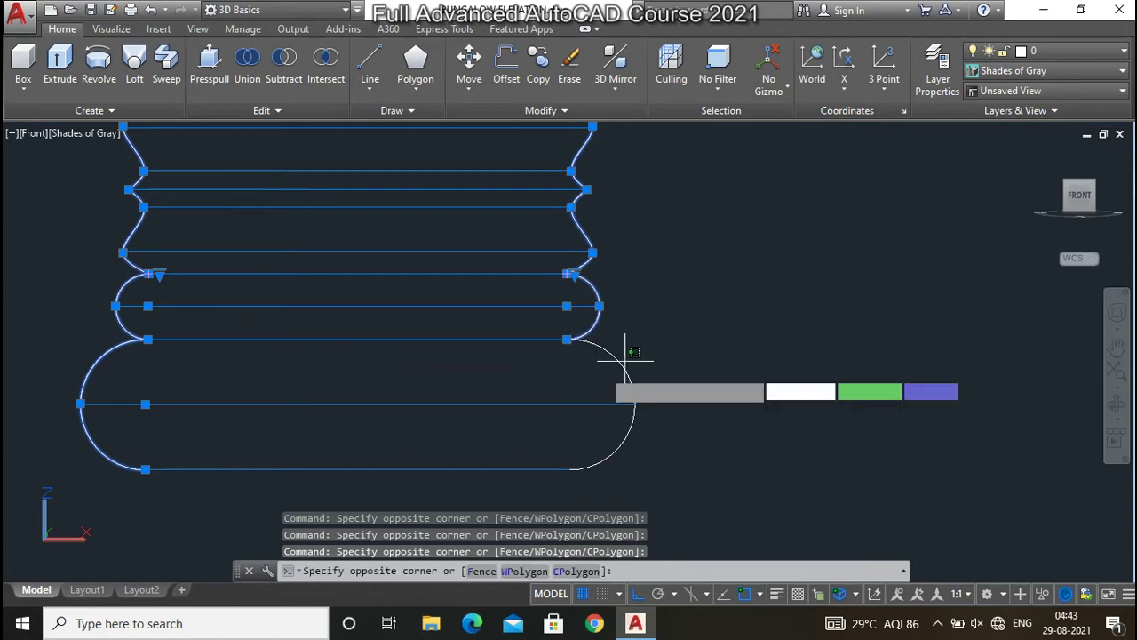
left_click(592, 371)
key("Delete")
Scroll to review the base after erasing its profile curves
scroll(594, 427, "down", 5)
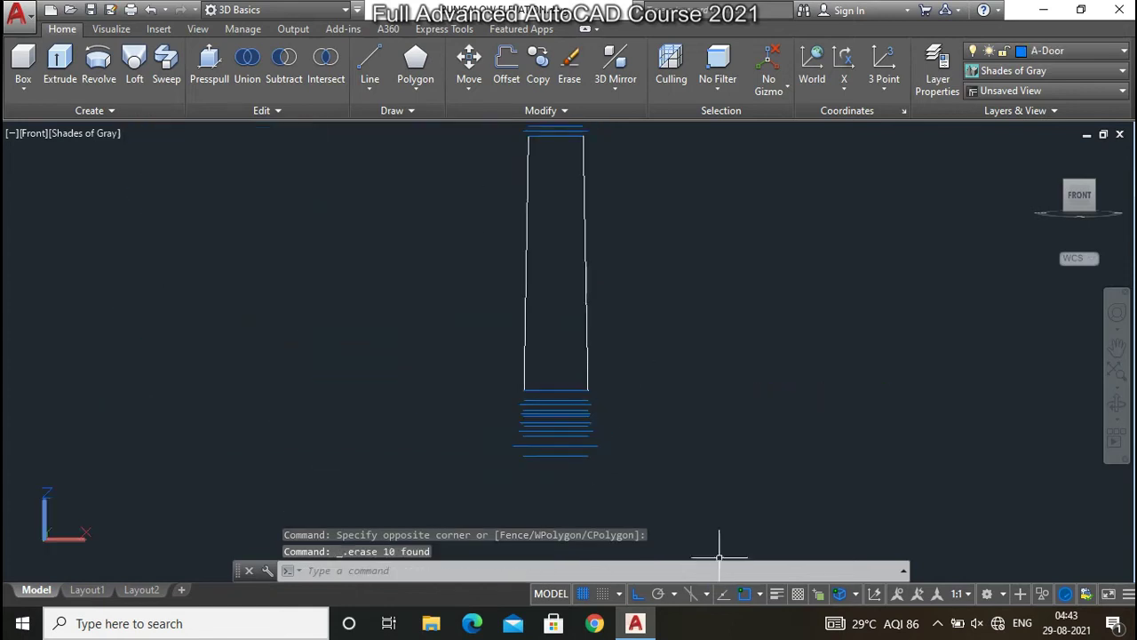
Start a LOFT and pick the base's section lines from the bottom upward
scroll(573, 471, "up", 3)
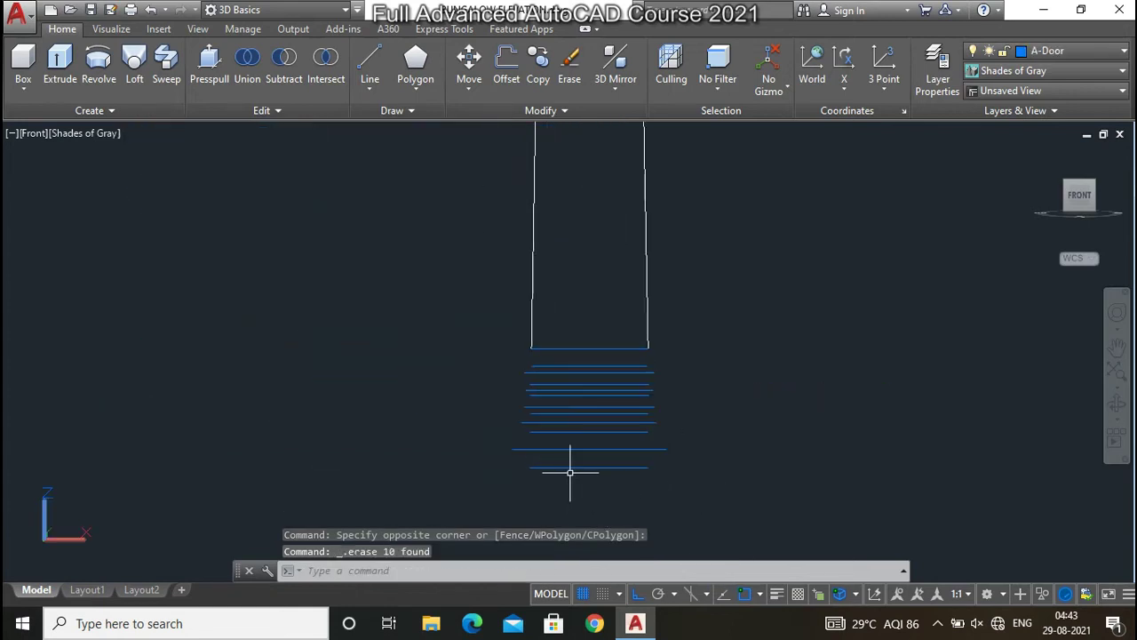
left_click(134, 63)
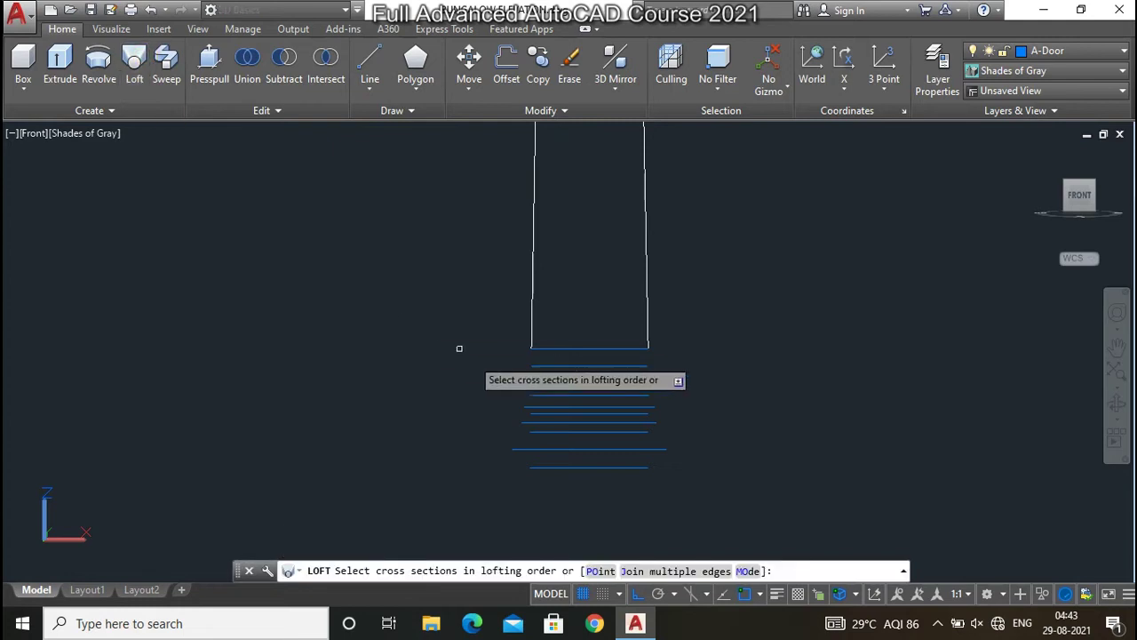
left_click(544, 467)
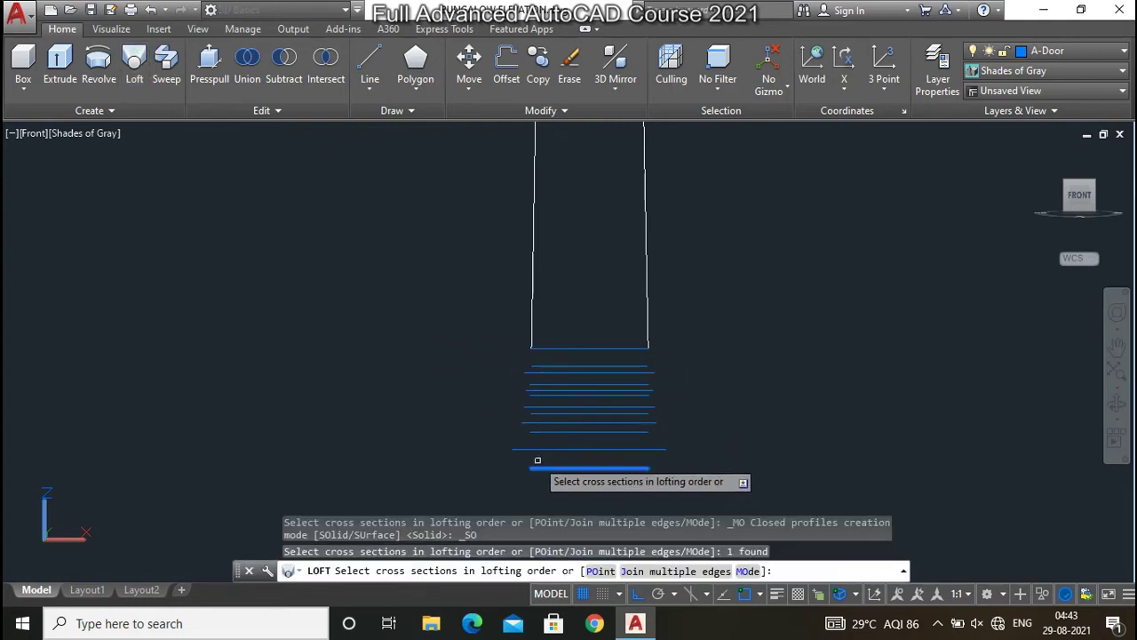
left_click(535, 449)
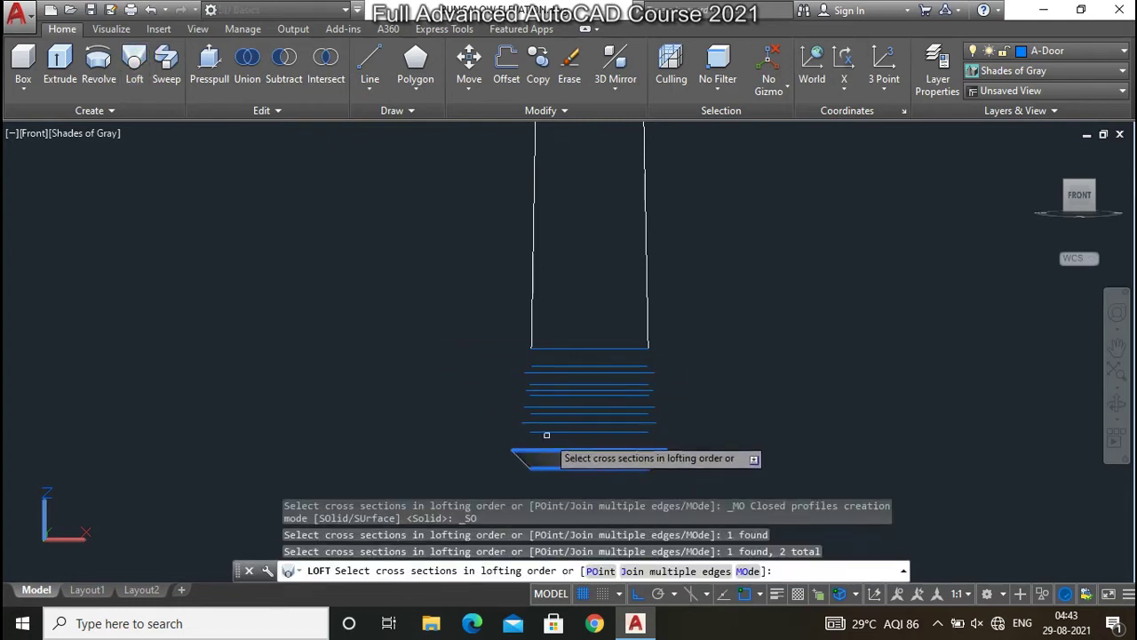
left_click(546, 428)
left_click(548, 413)
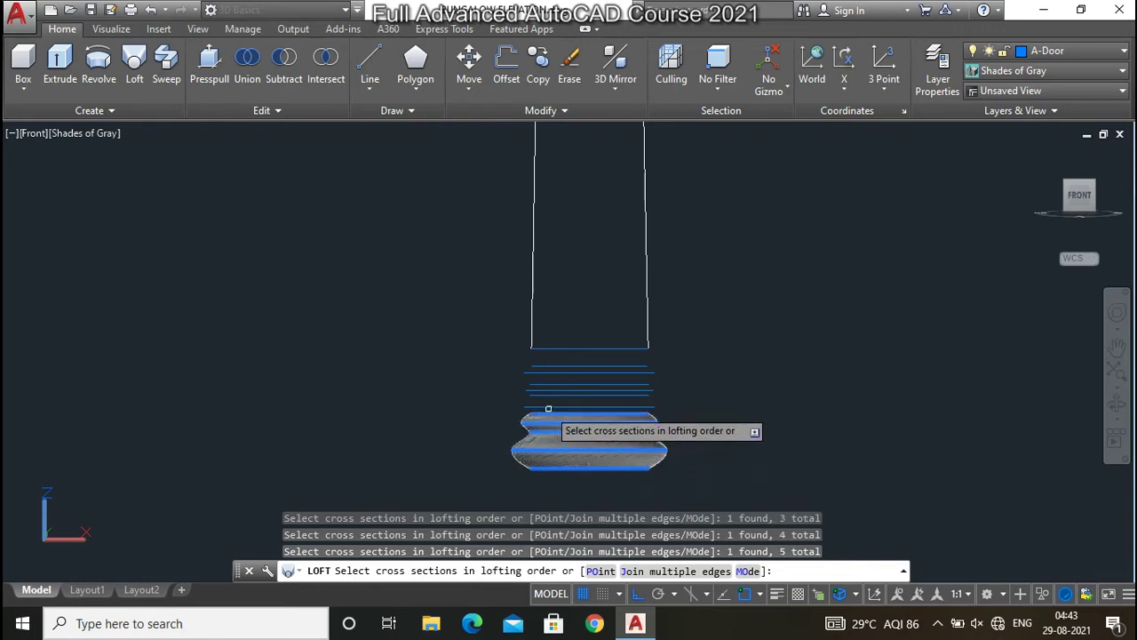
left_click(548, 404)
left_click(549, 389)
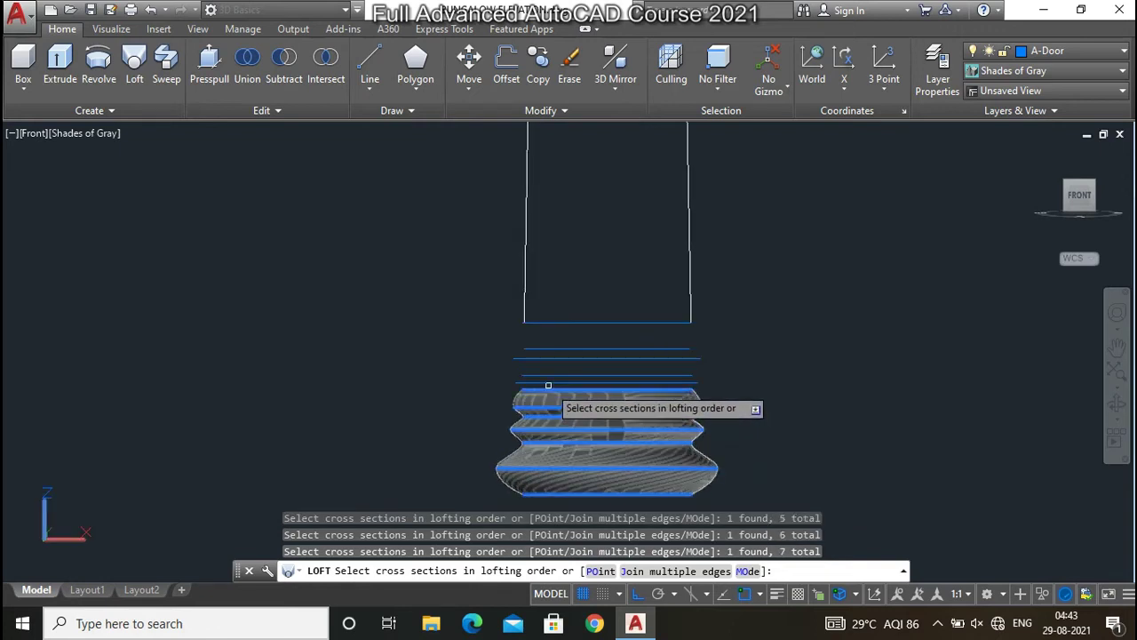
left_click(550, 383)
left_click(548, 376)
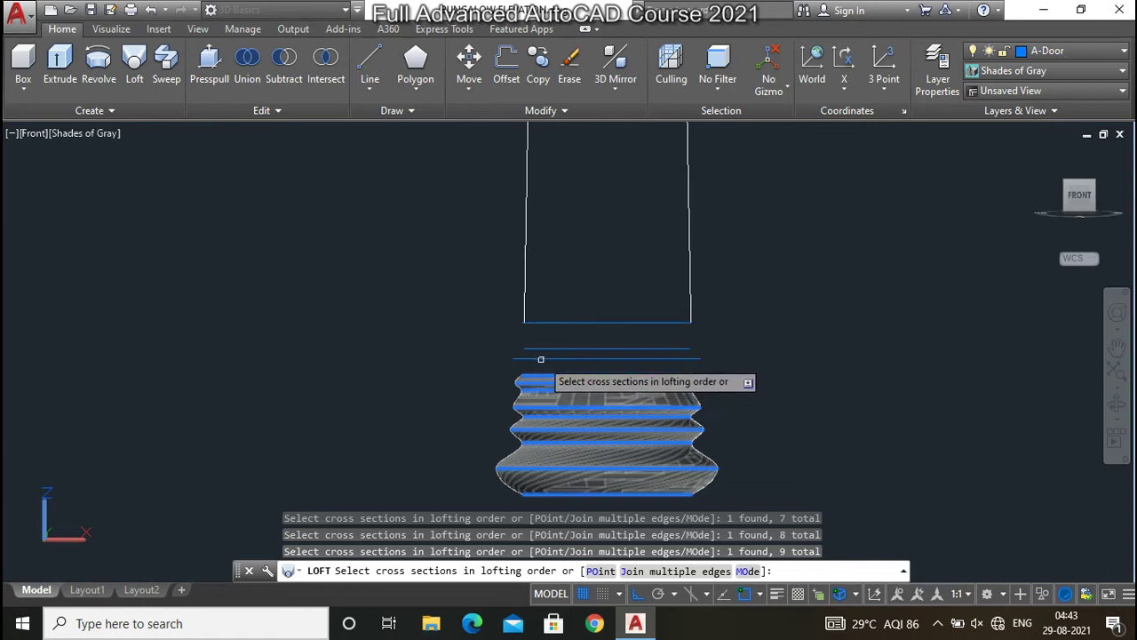
left_click(540, 359)
left_click(541, 349)
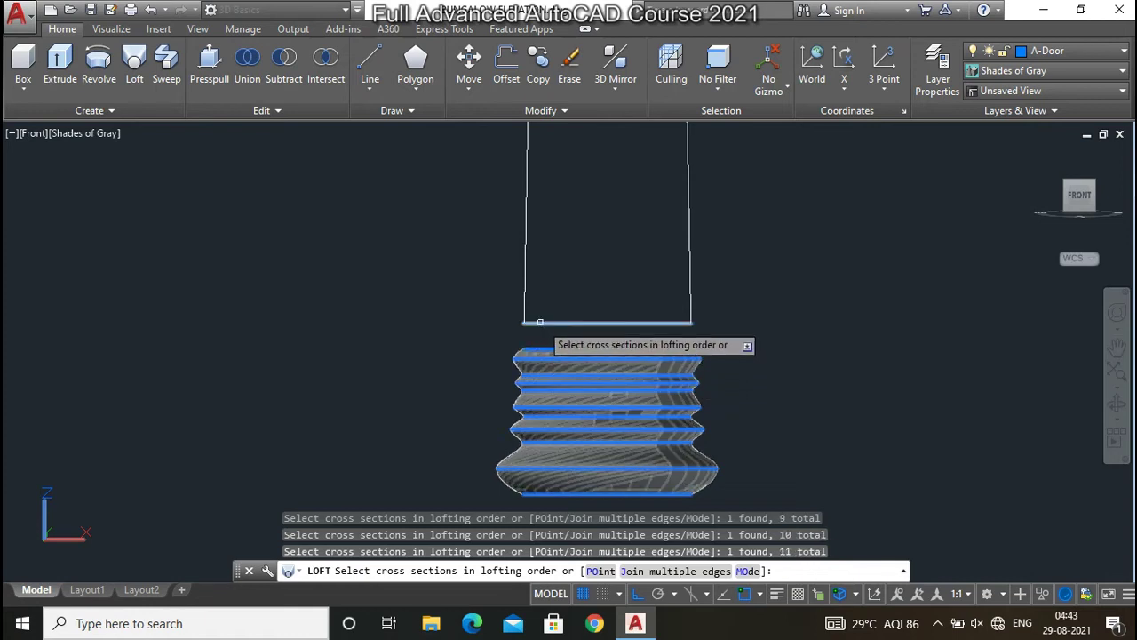
left_click(540, 322)
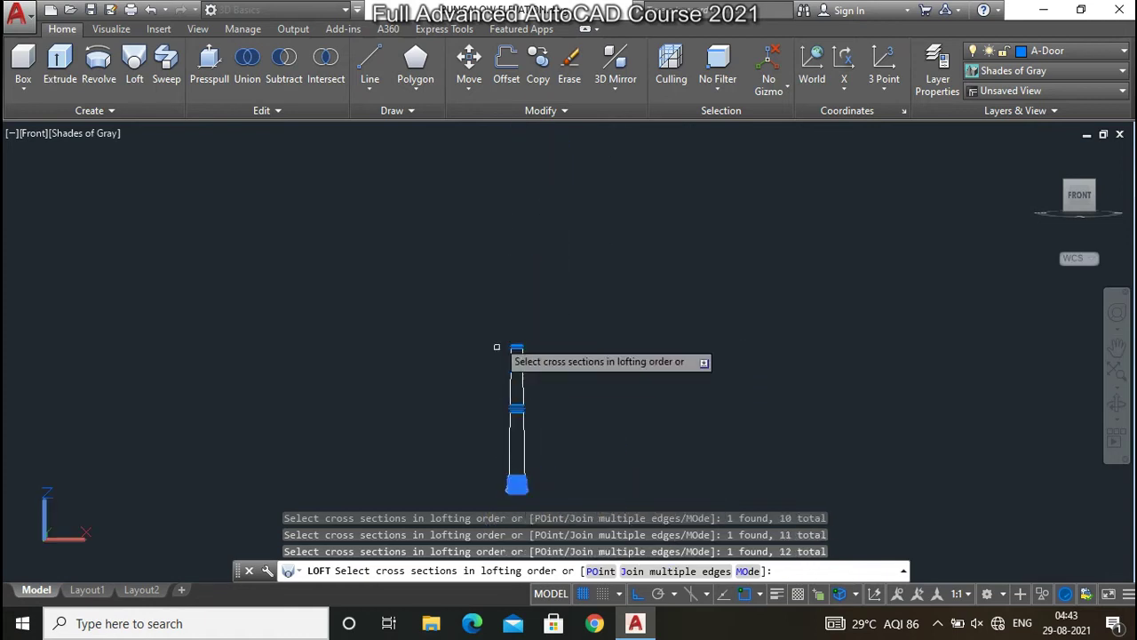
Add the shaft sections up to the rectangle's bottom edge and loft with Cross sections only
scroll(497, 346, "up", 5)
scroll(511, 418, "up", 7)
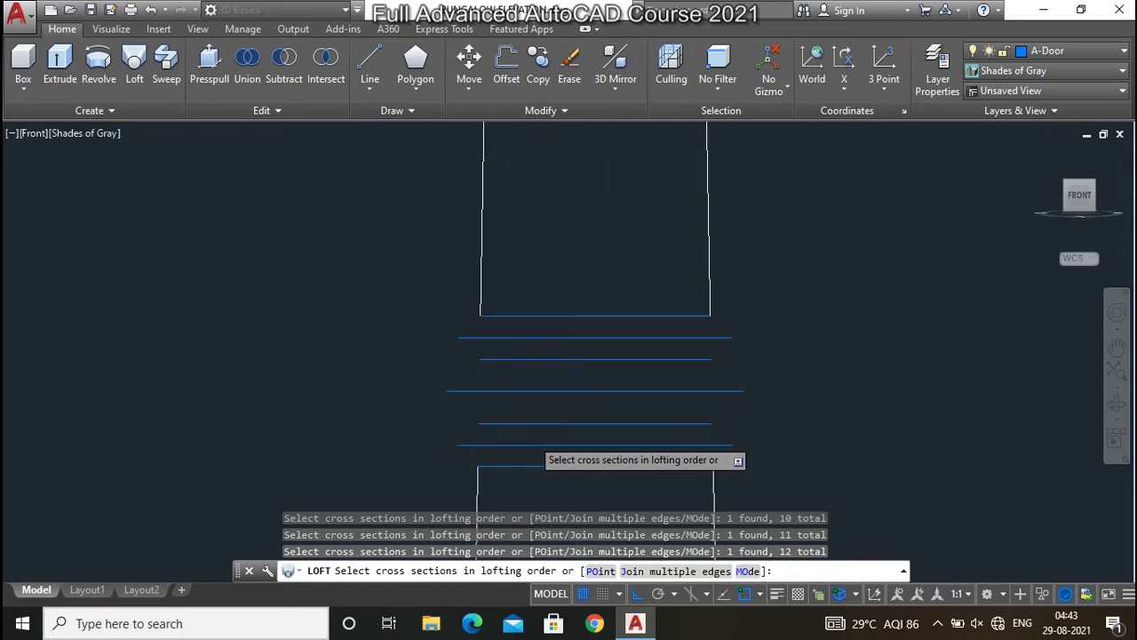
left_click(527, 465)
left_click(521, 446)
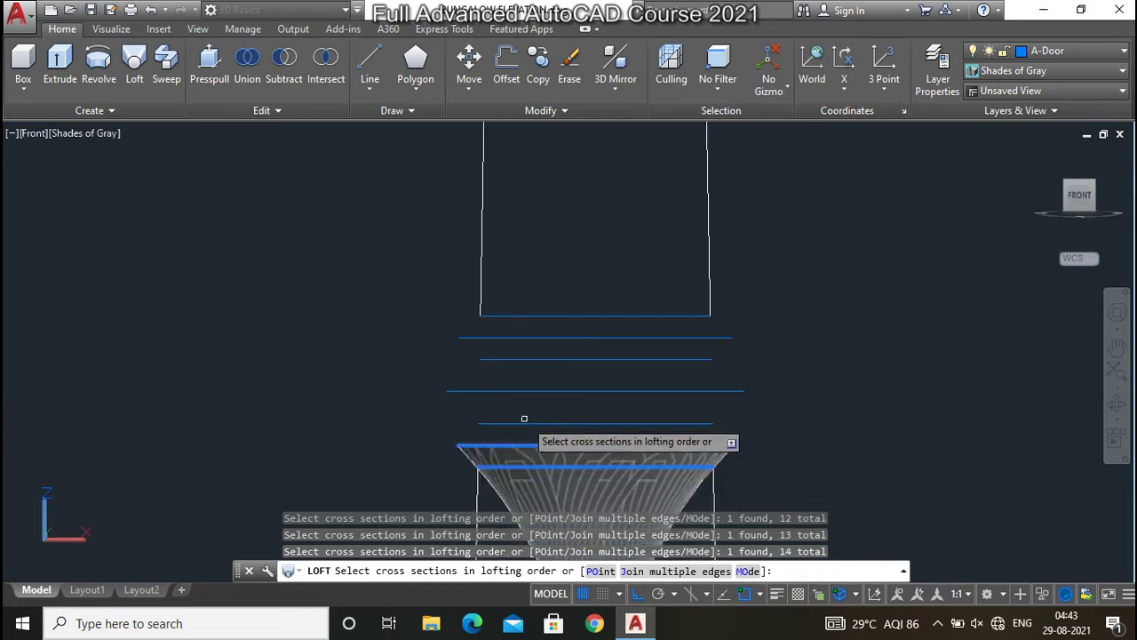
left_click(521, 423)
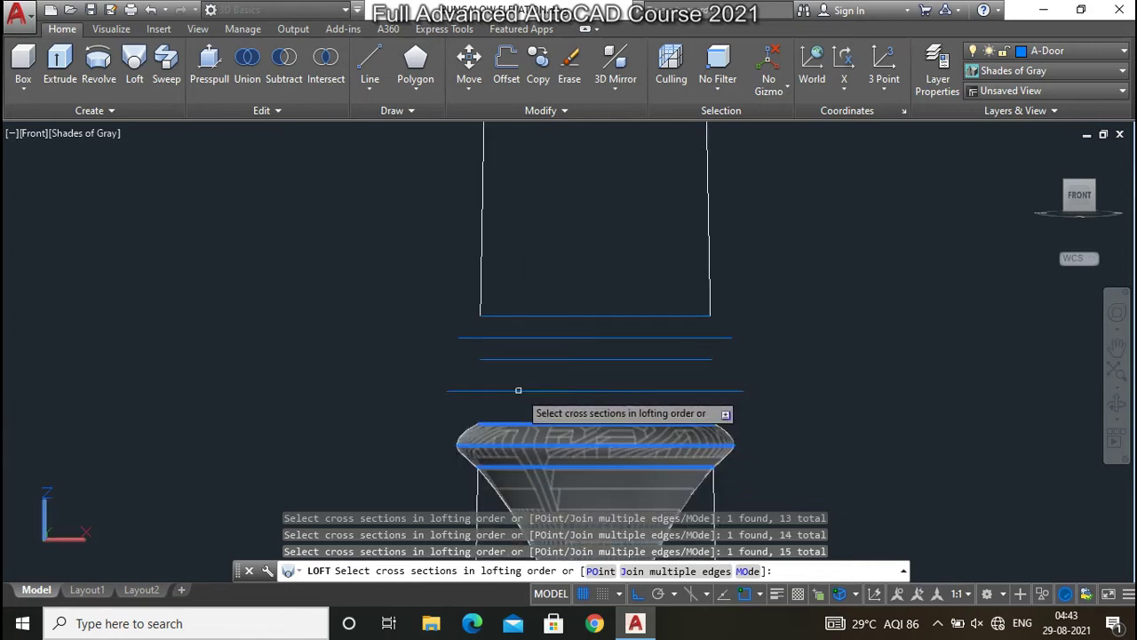
left_click(518, 390)
left_click(522, 359)
left_click(524, 338)
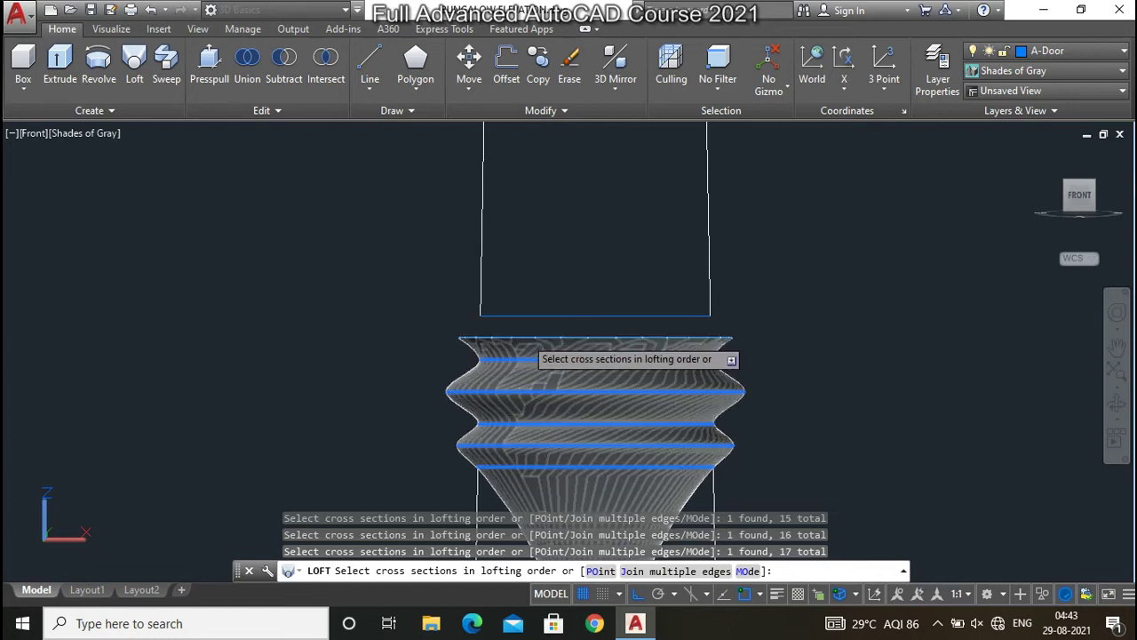
left_click(522, 317)
scroll(528, 277, "down", 3)
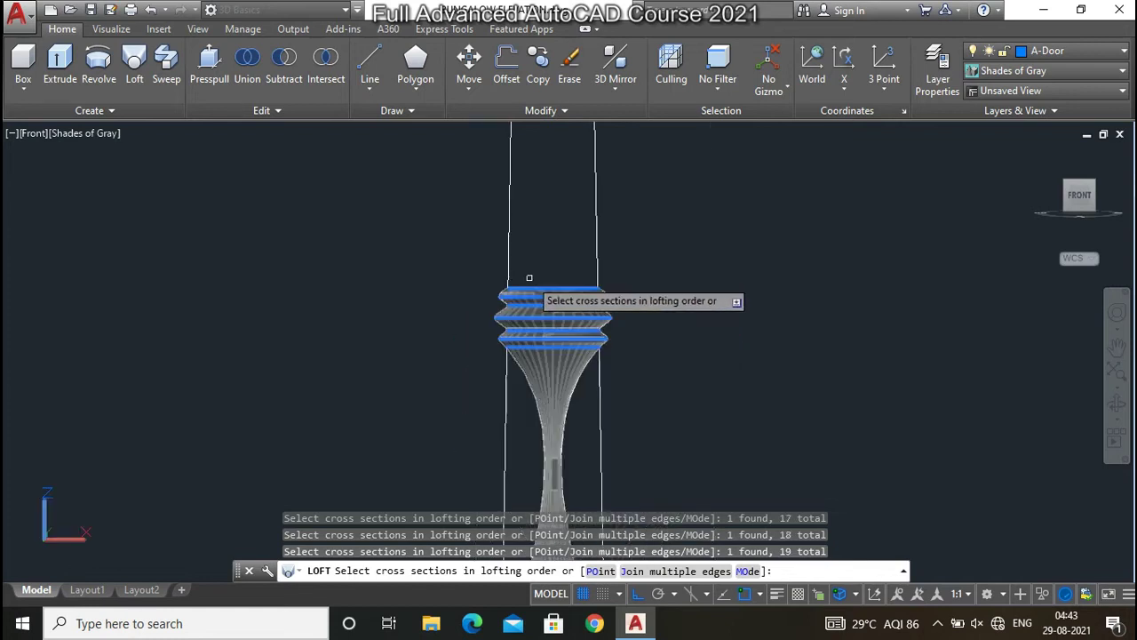
scroll(533, 289, "down", 3)
scroll(536, 214, "up", 2)
scroll(537, 214, "down", 2)
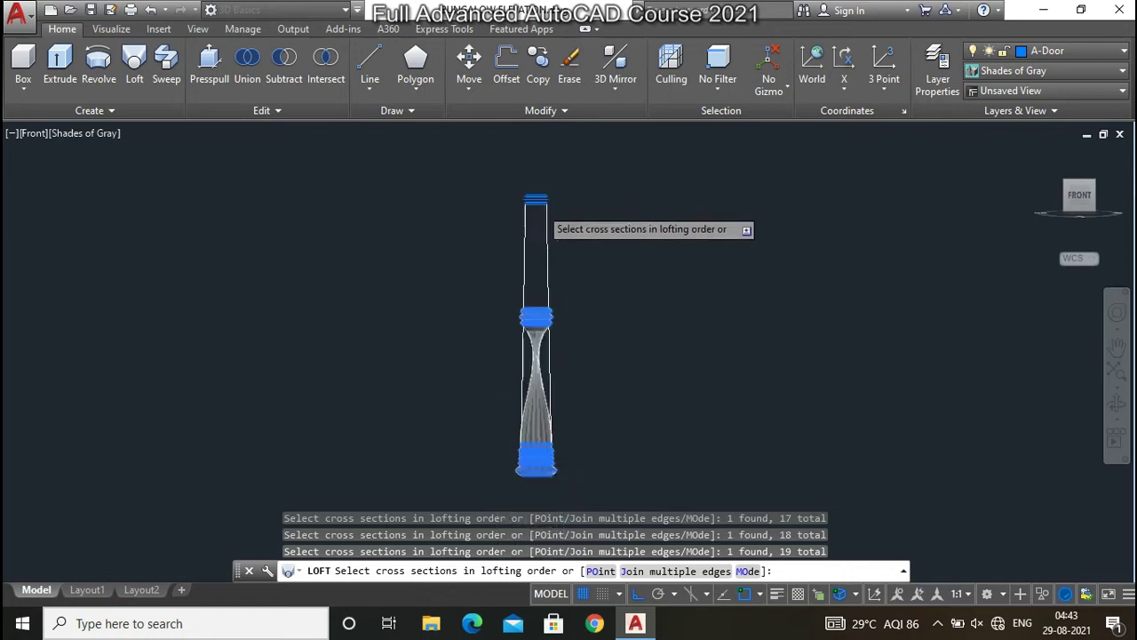
scroll(533, 391, "down", 1)
scroll(531, 365, "up", 3)
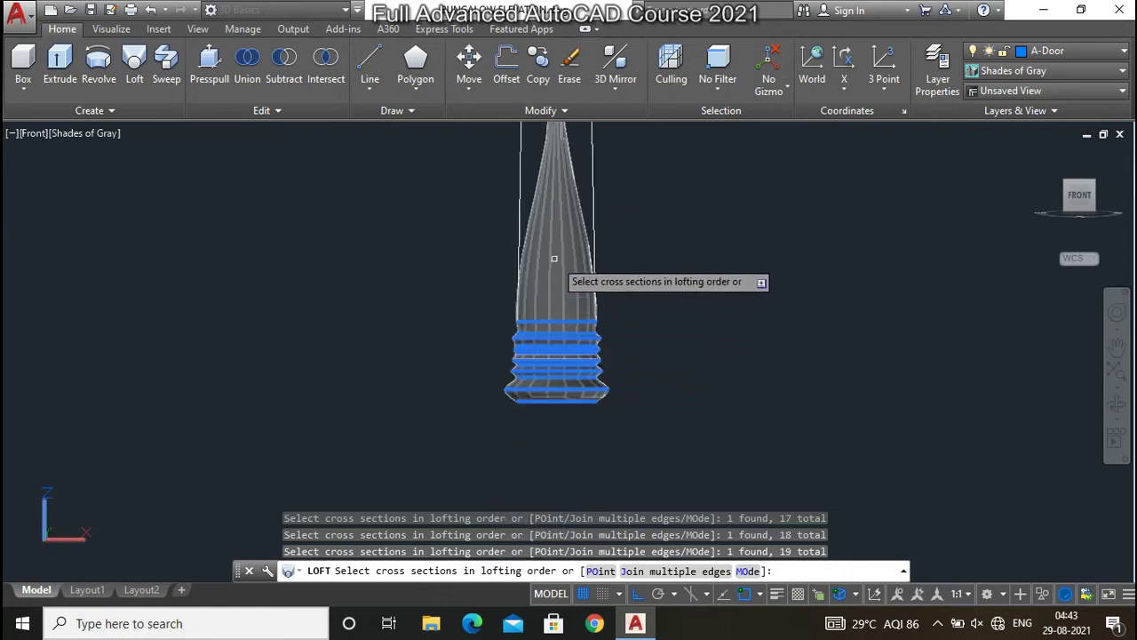
key("Return")
type("C")
key("Return")
scroll(546, 494, "down", 2)
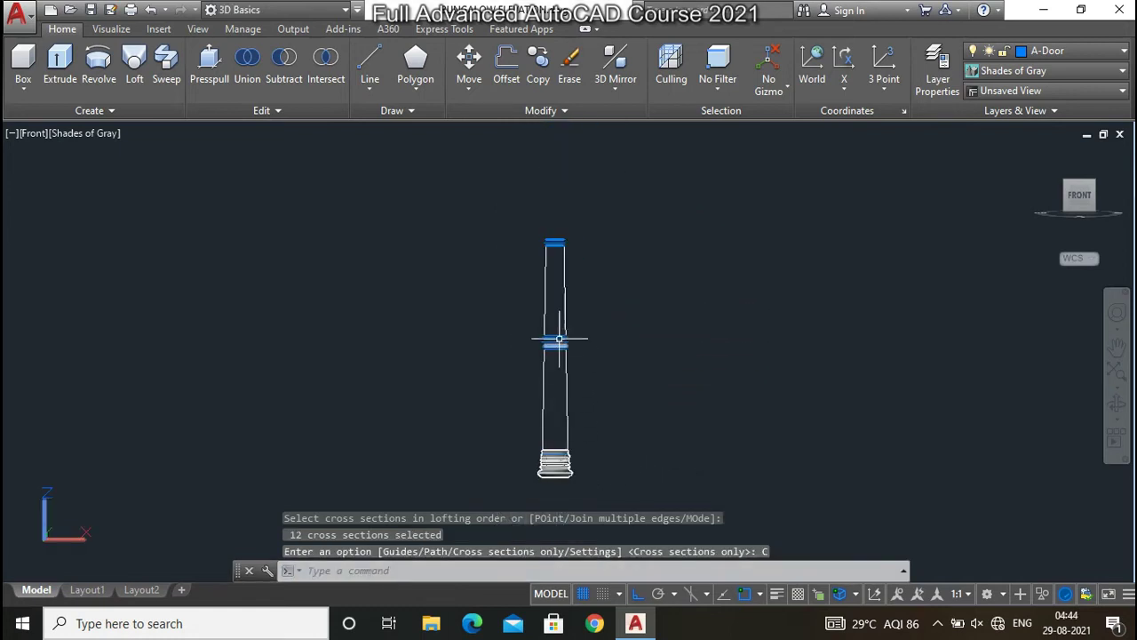
scroll(559, 339, "up", 4)
Loft the middle ring's 7 profiles, bottom to top, into a solid using Cross sections only
scroll(559, 339, "up", 3)
left_click(134, 60)
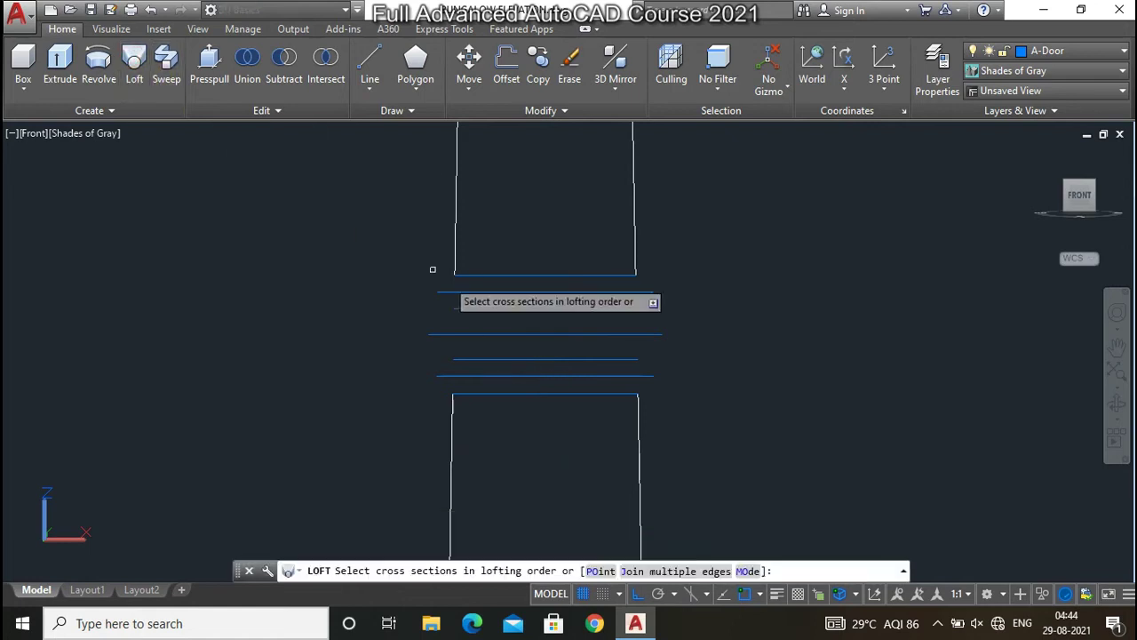
scroll(507, 365, "up", 1)
left_click(513, 410)
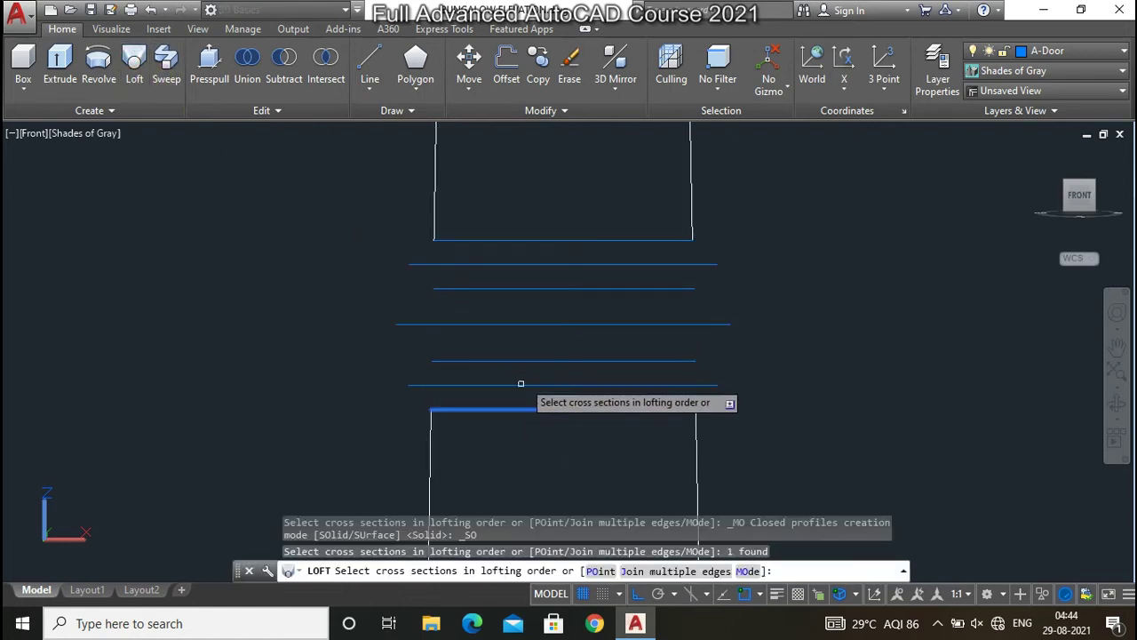
left_click(516, 388)
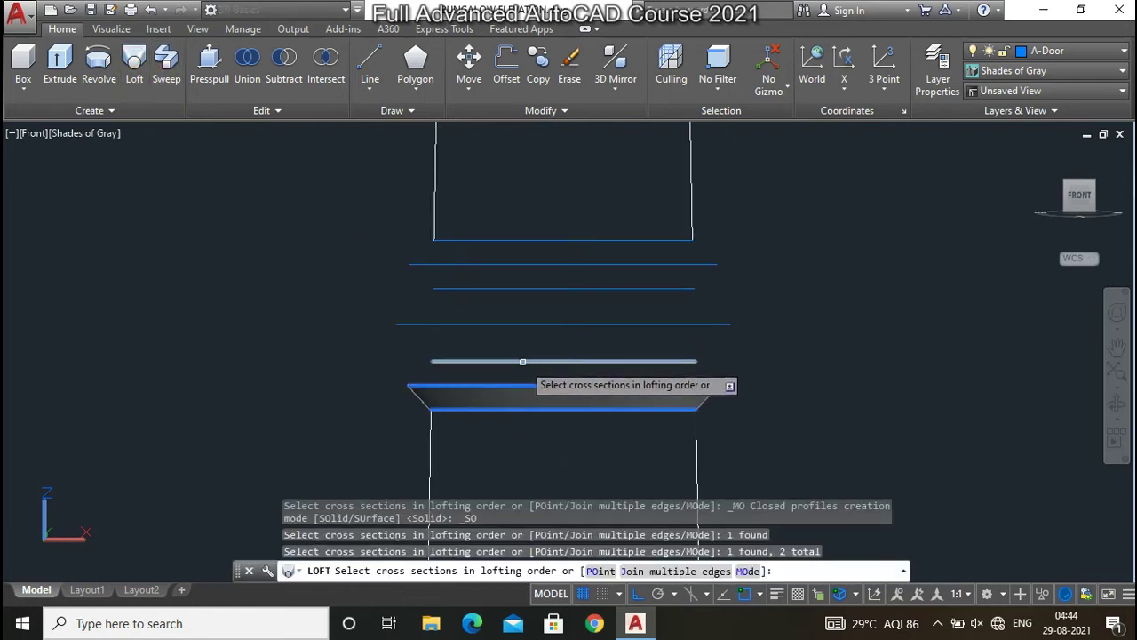
left_click(522, 362)
left_click(529, 324)
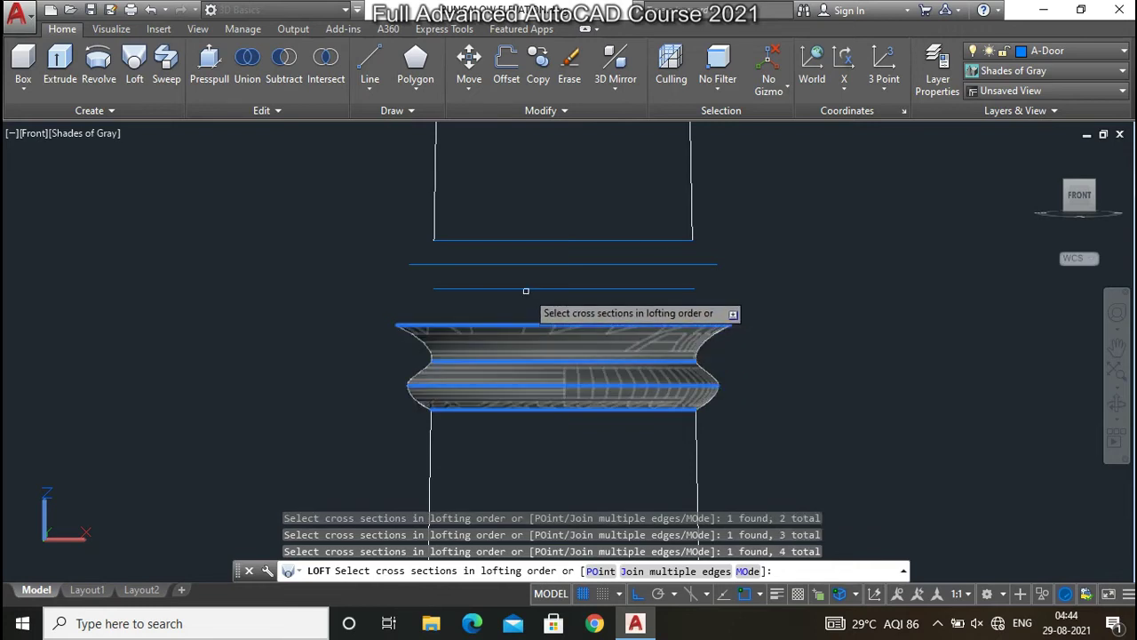
left_click(525, 289)
left_click(523, 264)
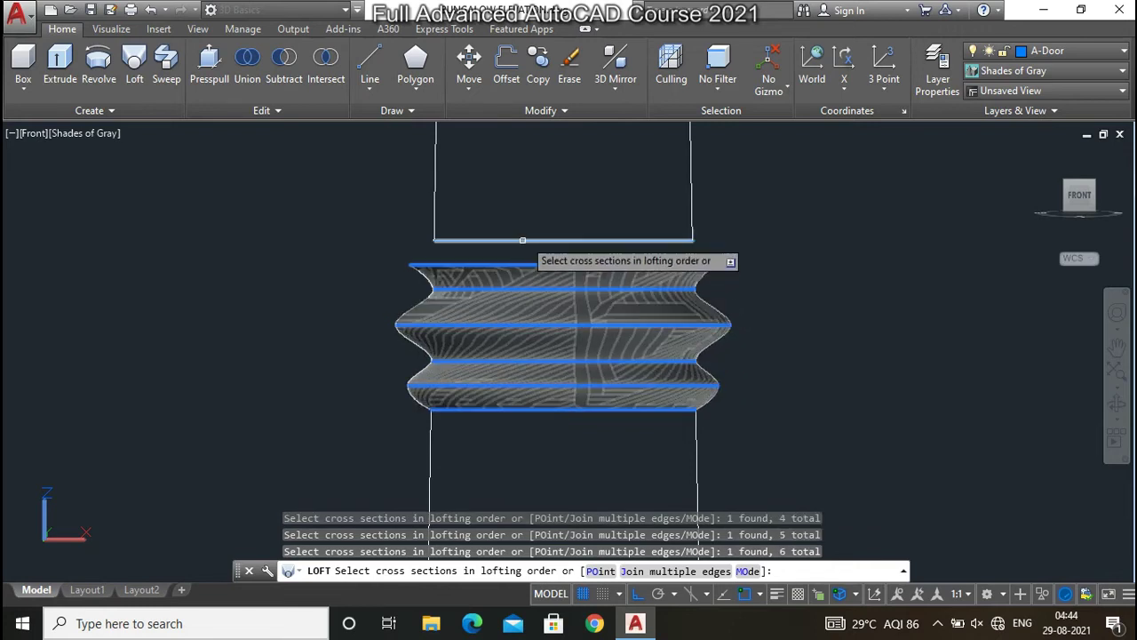
left_click(522, 241)
right_click(517, 279)
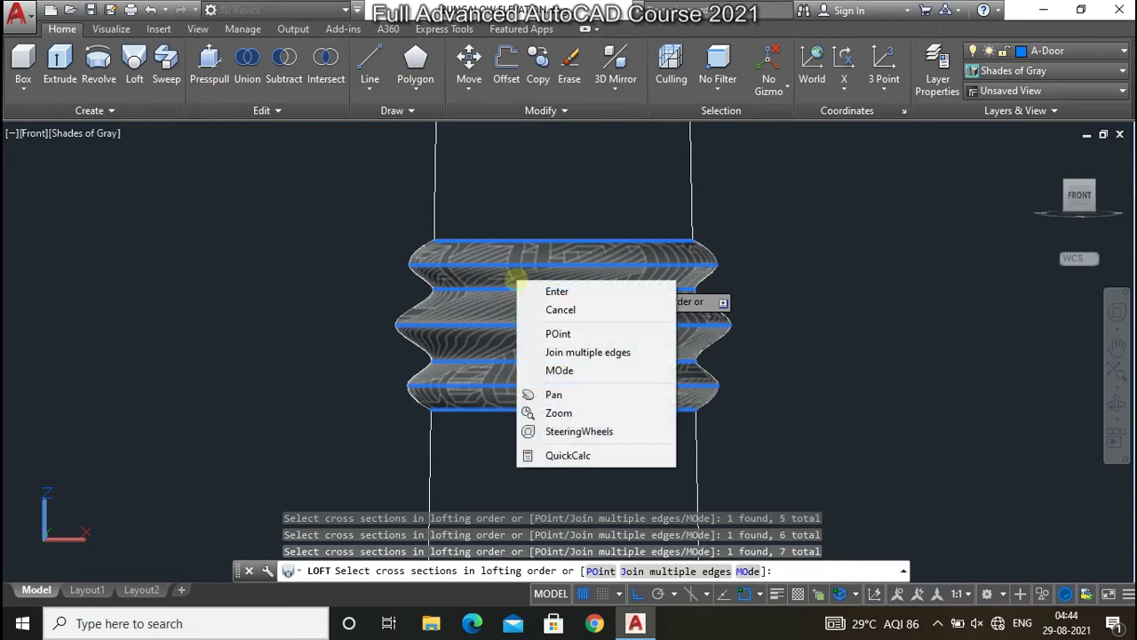
left_click(531, 286)
left_click(613, 361)
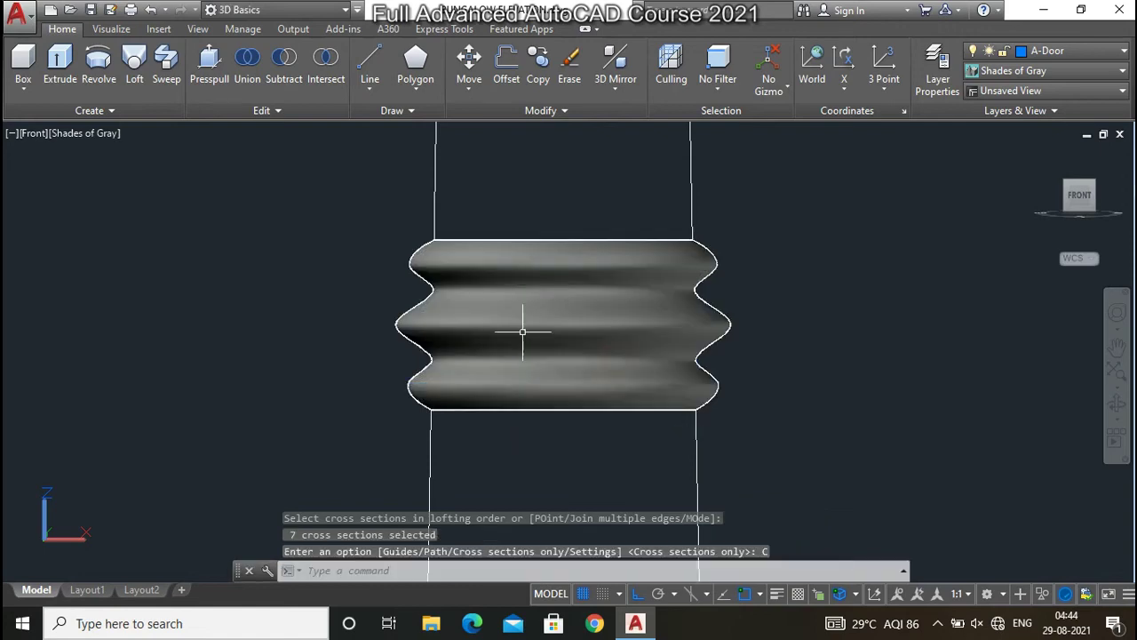
scroll(533, 400, "down", 7)
scroll(553, 445, "down", 5)
scroll(551, 373, "up", 5)
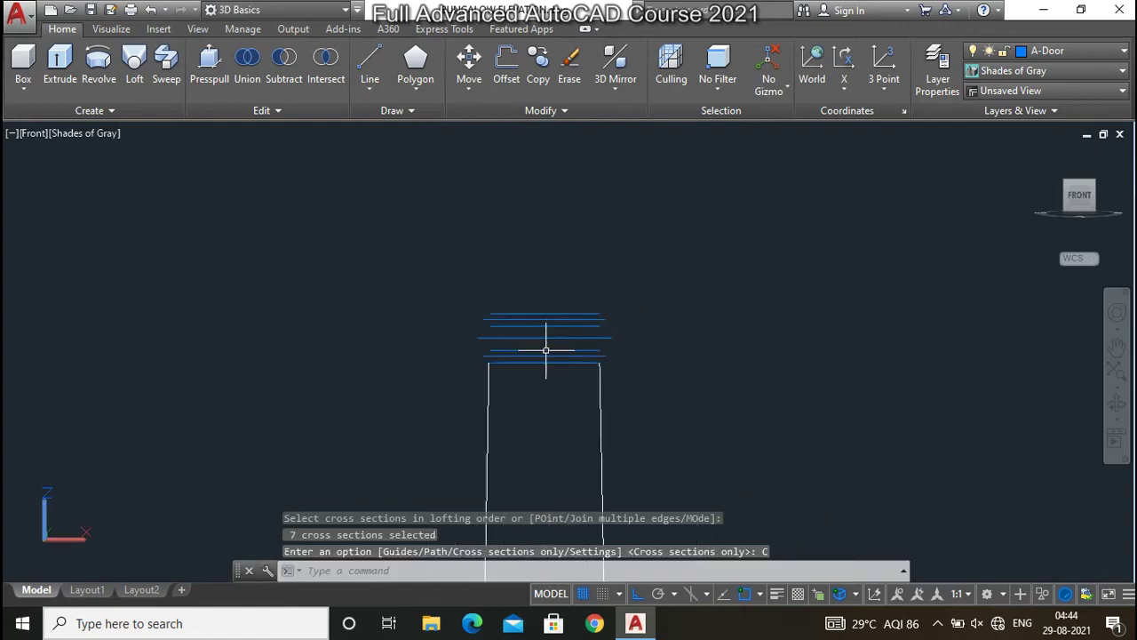
scroll(549, 338, "up", 5)
Loft the capital from the shaft's top edge through its 7 profiles, Cross sections only
left_click(145, 87)
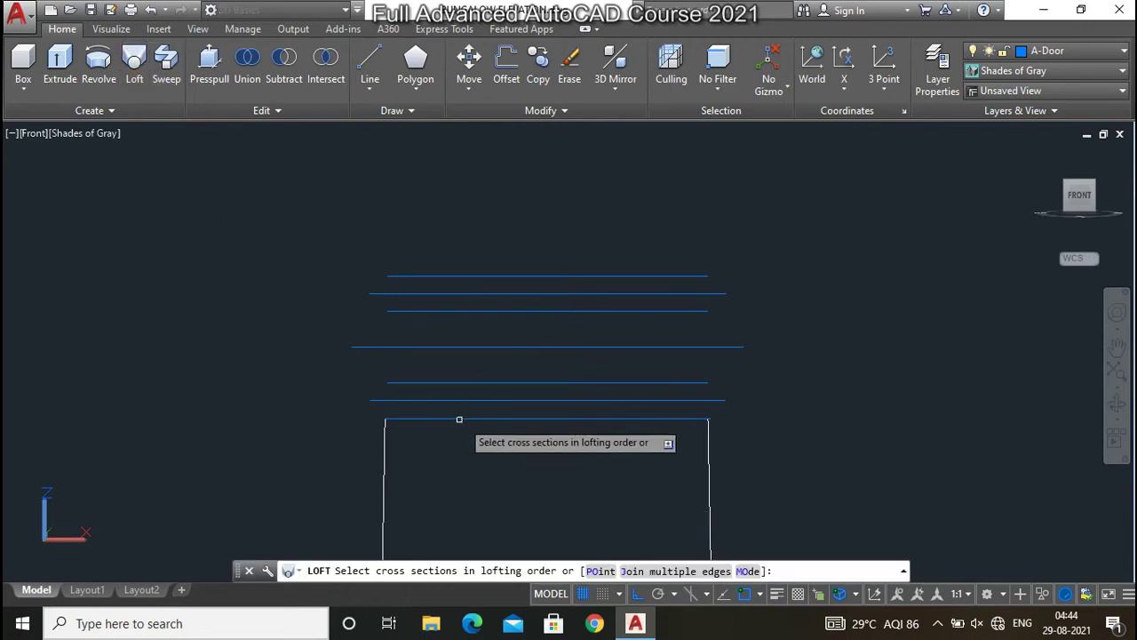
left_click(468, 419)
left_click(476, 400)
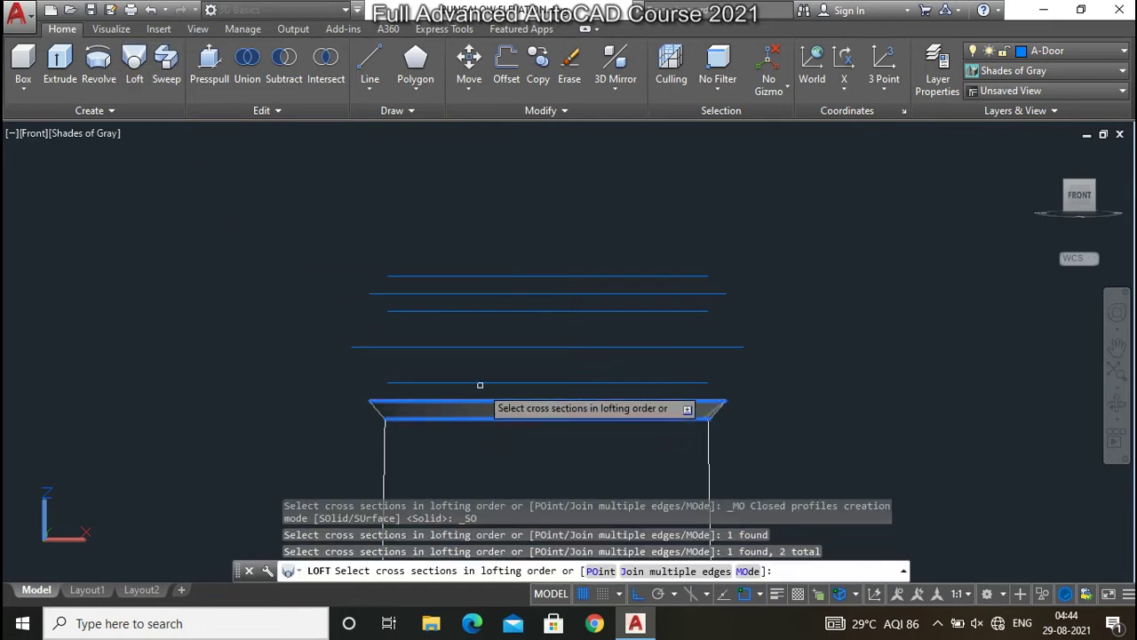
left_click(480, 384)
left_click(484, 348)
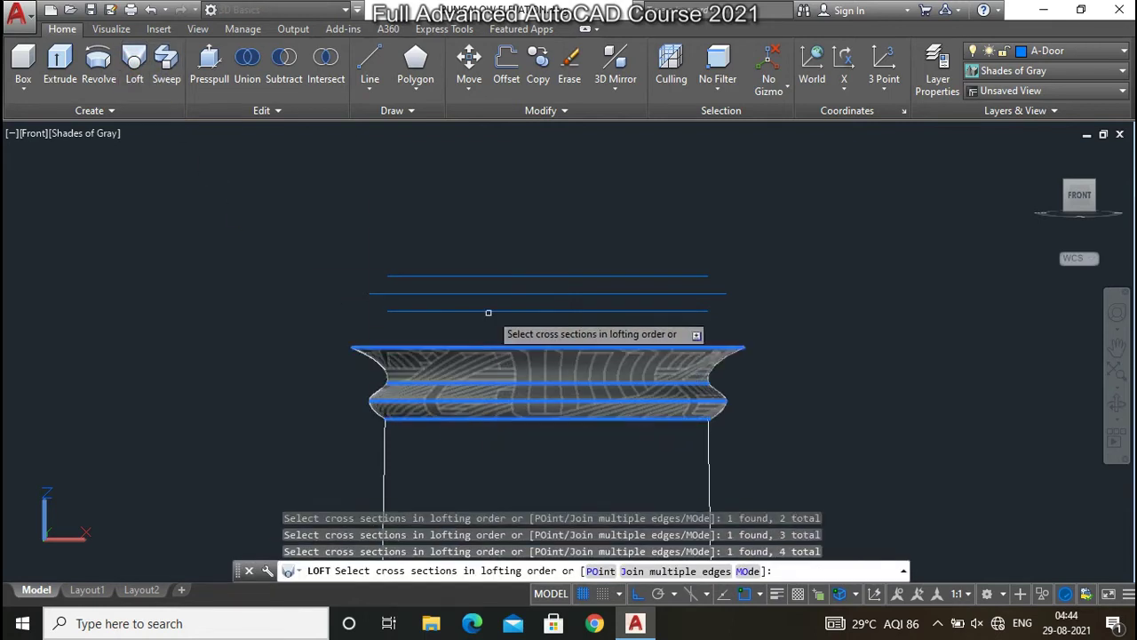
left_click(490, 311)
left_click(494, 292)
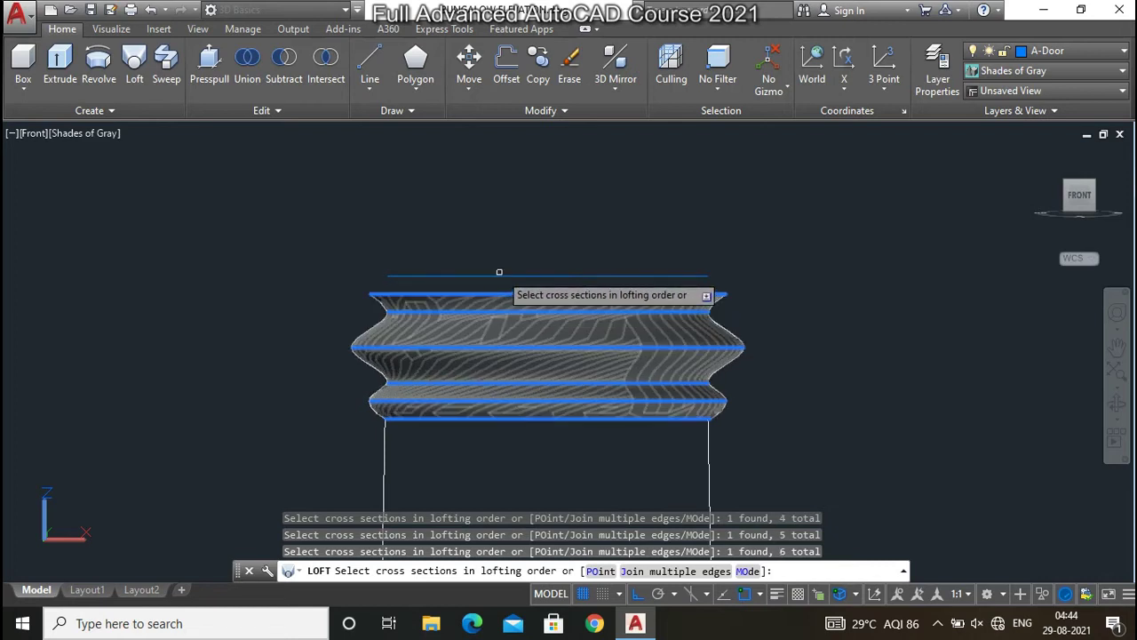
left_click(498, 277)
right_click(497, 284)
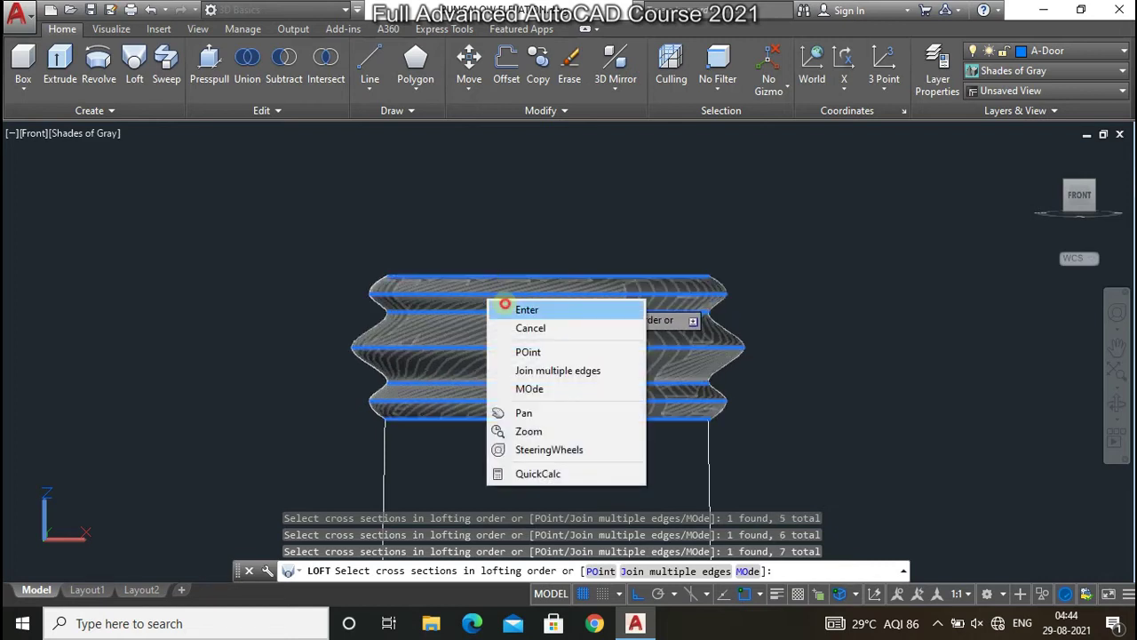
left_click(516, 307)
left_click(579, 379)
scroll(506, 256, "down", 8)
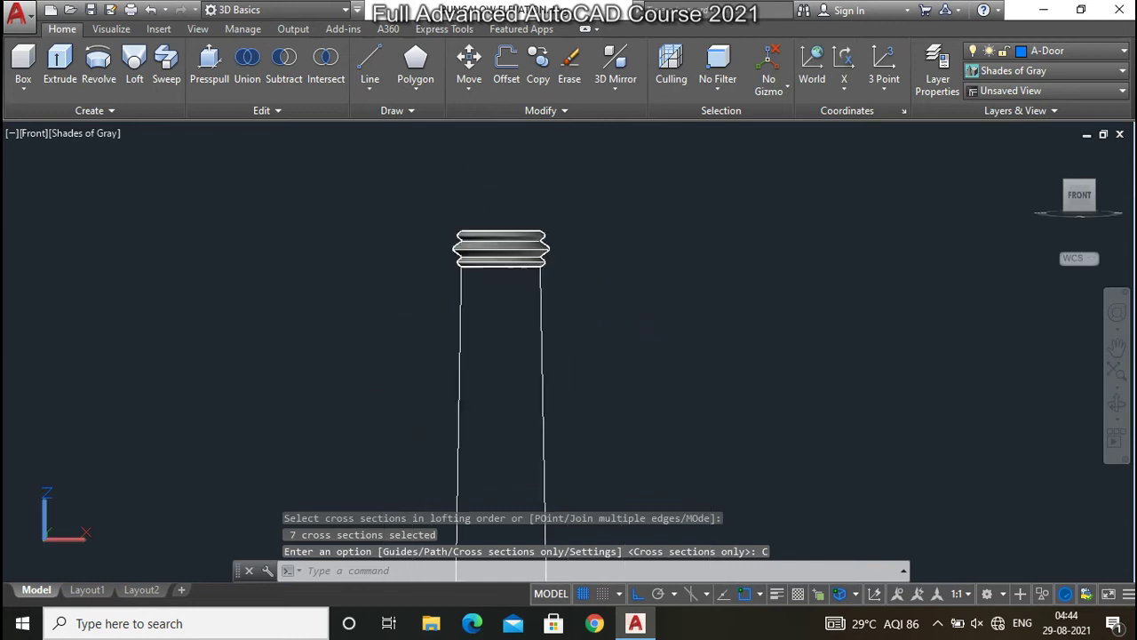
scroll(511, 263, "down", 5)
scroll(502, 280, "up", 2)
Switch to the SW Isometric view and zoom in on the column's base, middle ring and capital
scroll(503, 280, "up", 2)
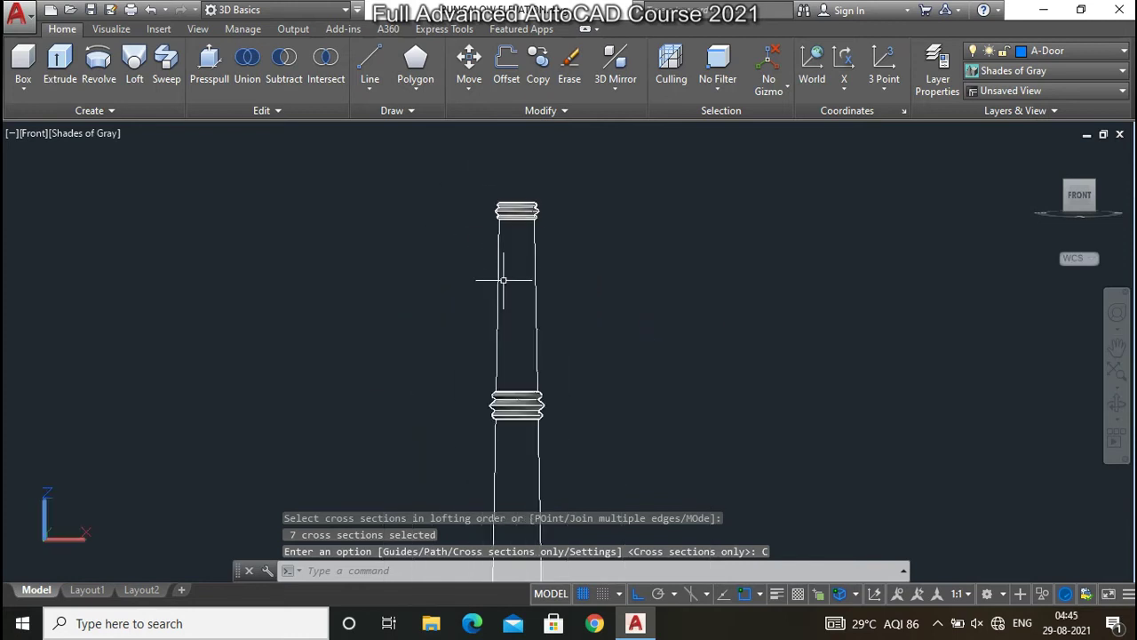
scroll(521, 307, "up", 3)
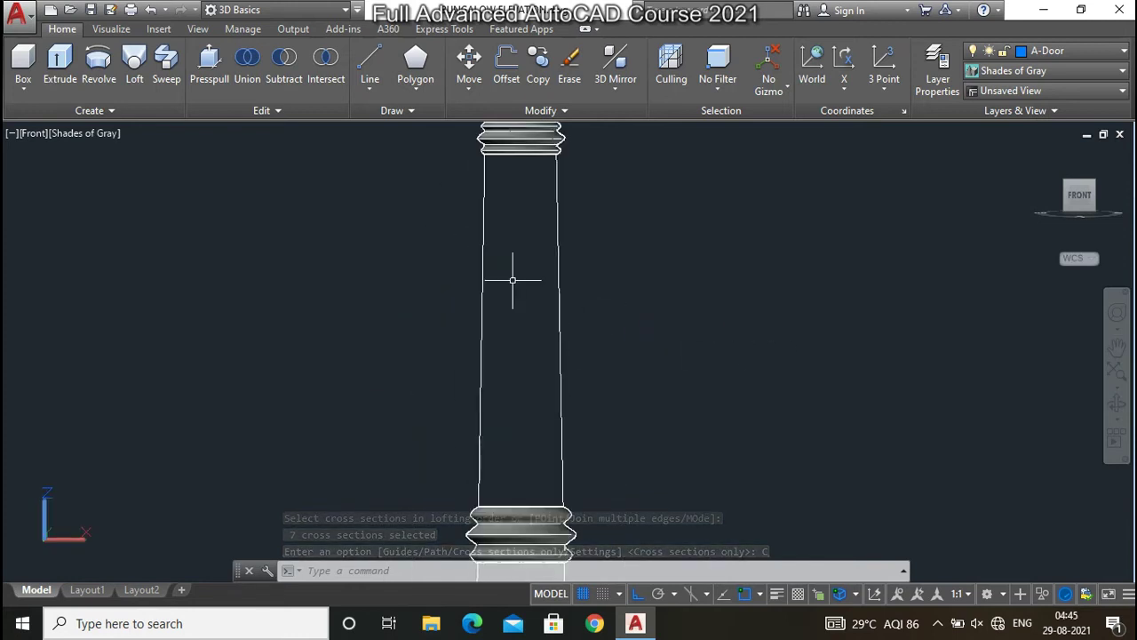
scroll(518, 284, "down", 2)
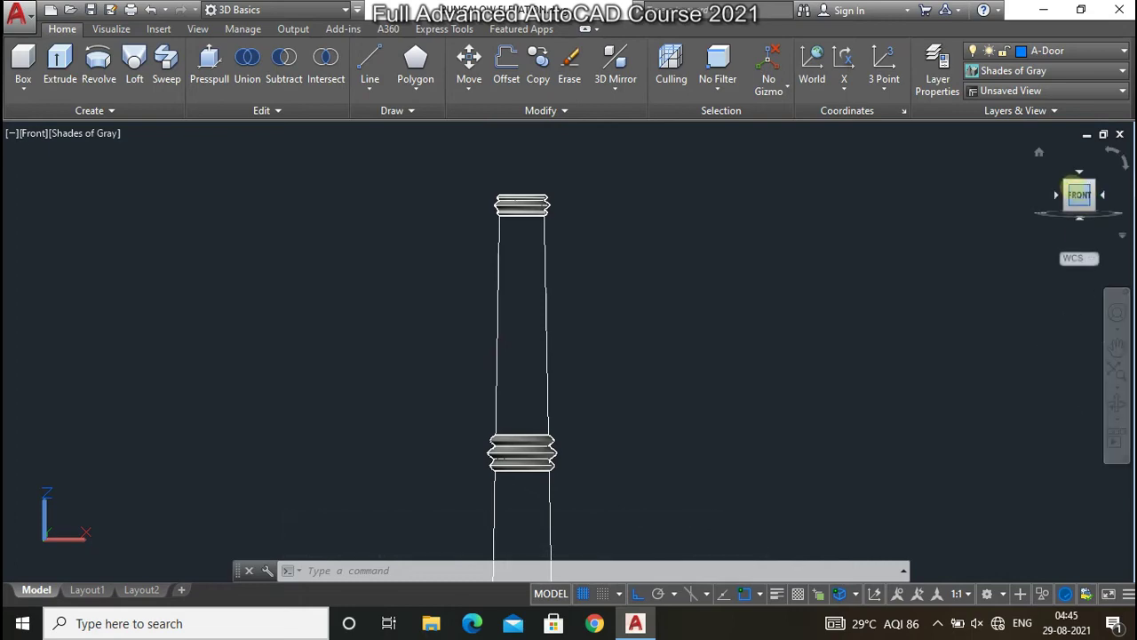
left_click(1068, 185)
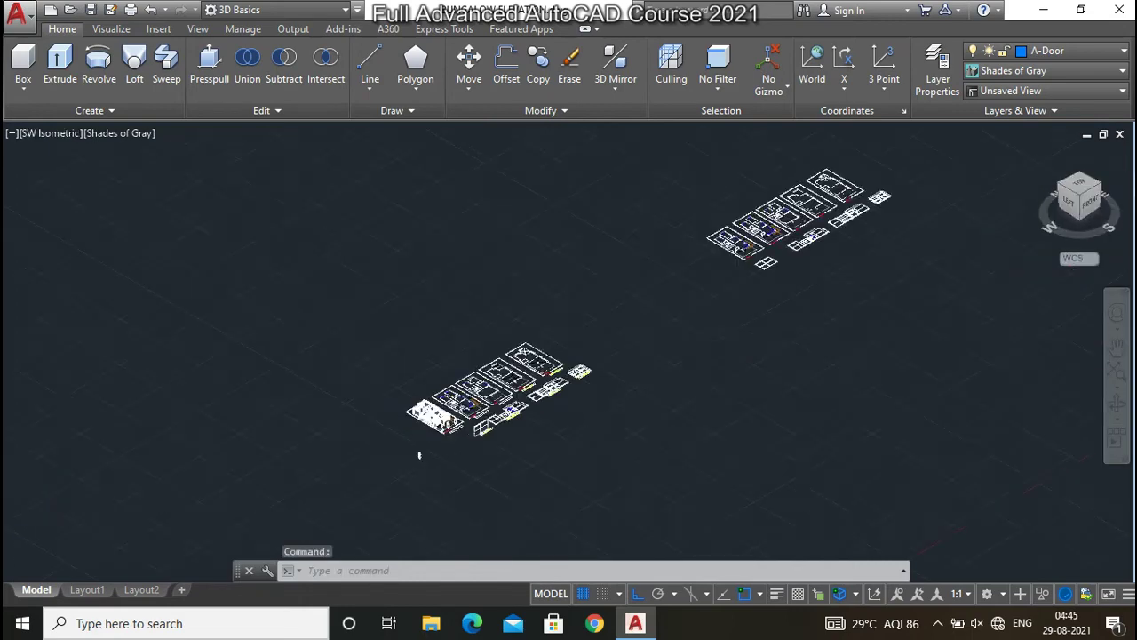
scroll(413, 440, "up", 3)
scroll(413, 440, "up", 3)
scroll(406, 418, "up", 3)
scroll(373, 391, "up", 2)
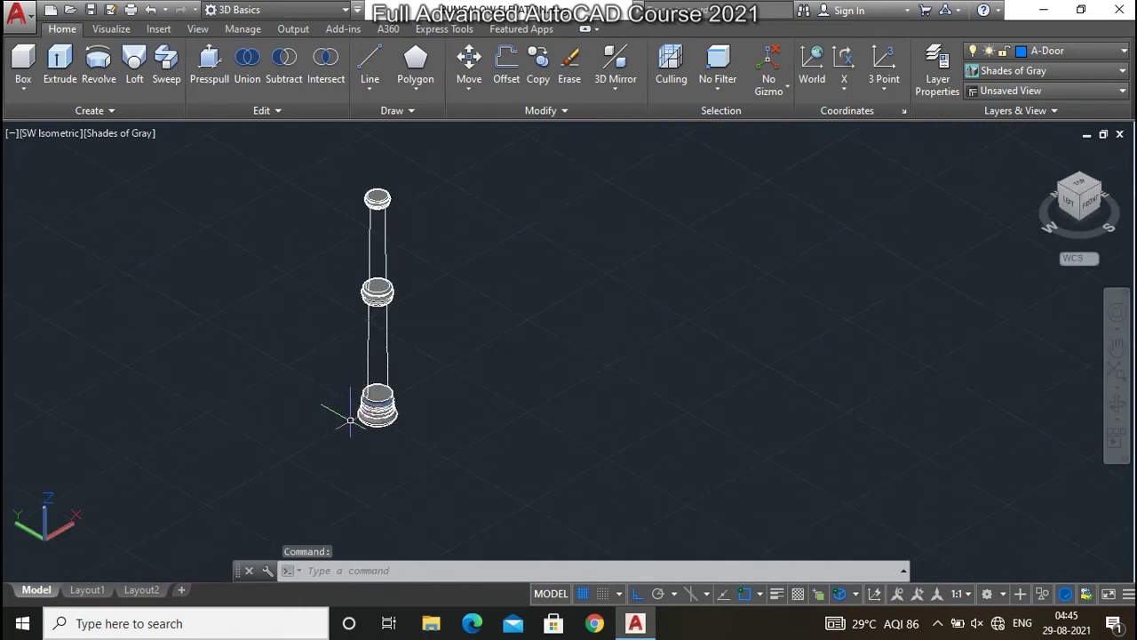
scroll(337, 408, "up", 2)
scroll(394, 382, "up", 2)
scroll(481, 530, "down", 5)
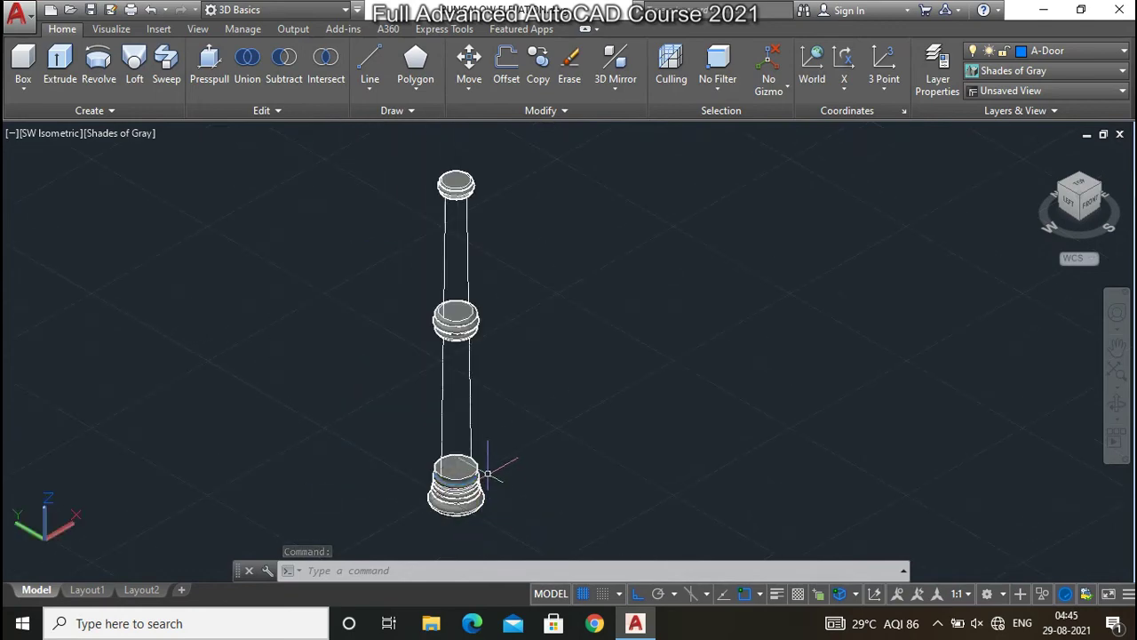
scroll(487, 474, "up", 3)
scroll(467, 447, "down", 1)
scroll(418, 253, "up", 2)
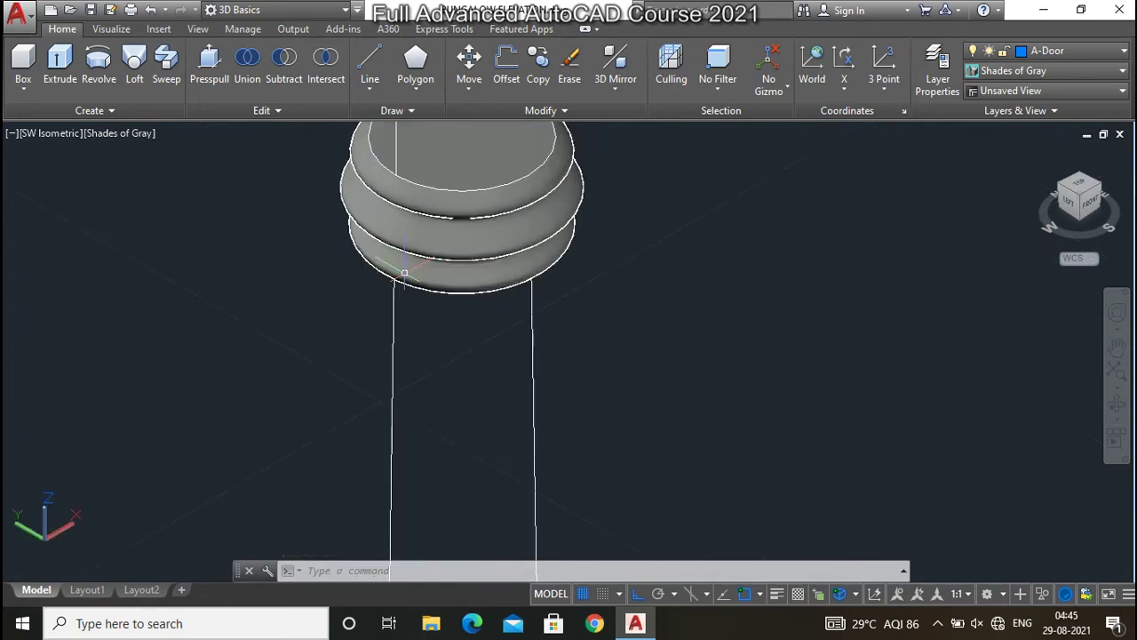
scroll(409, 267, "up", 2)
scroll(395, 285, "up", 2)
scroll(596, 394, "down", 2)
scroll(476, 342, "down", 5)
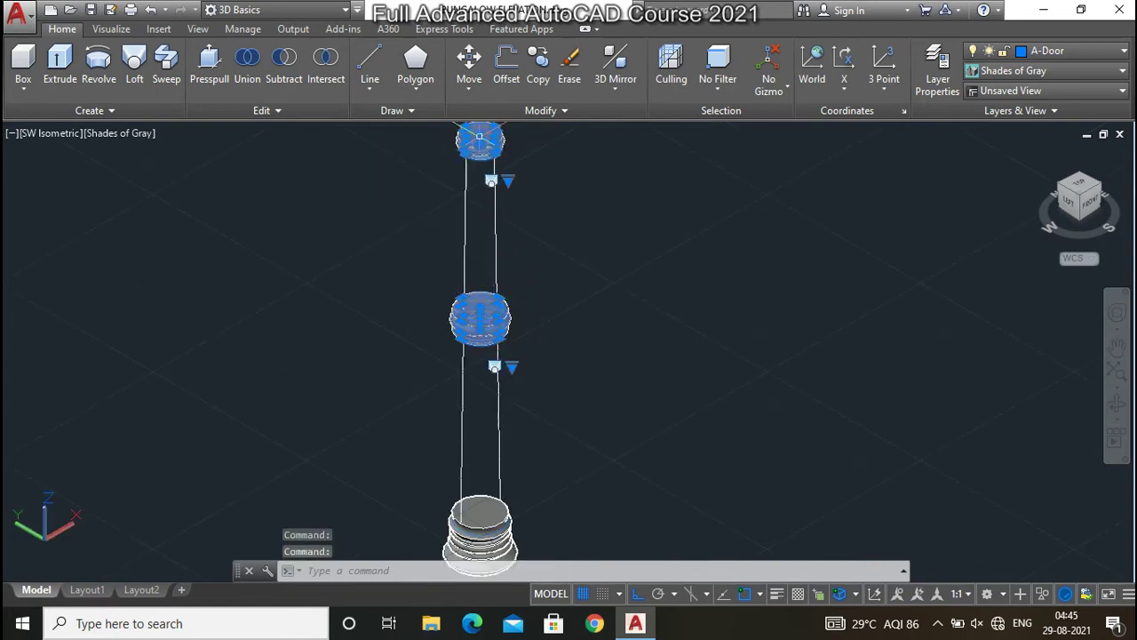
Move the three banded ring solids 2' sideways, using a point on the ring as base
scroll(524, 467, "down", 2)
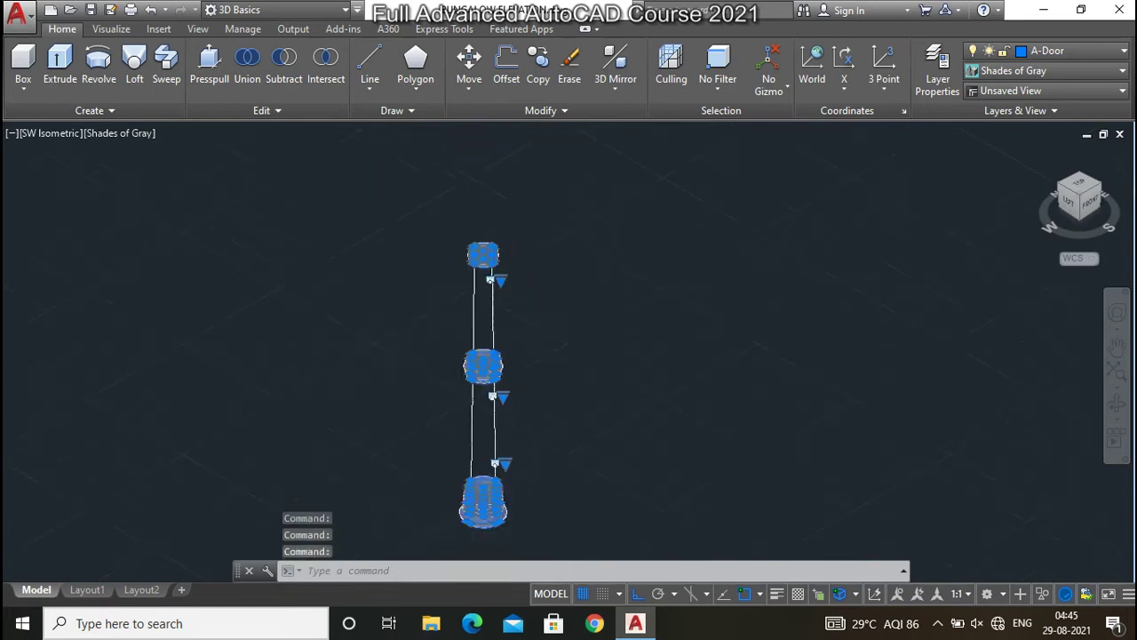
scroll(498, 426, "down", 2)
scroll(500, 305, "up", 3)
scroll(470, 326, "up", 4)
scroll(471, 352, "up", 2)
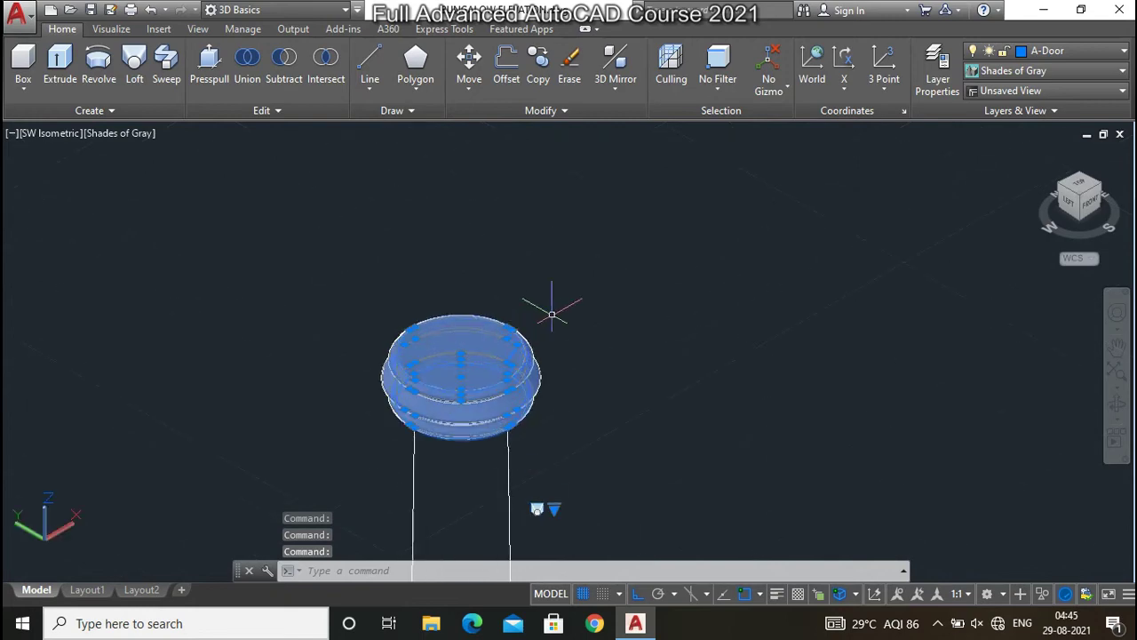
type("m")
key("Return")
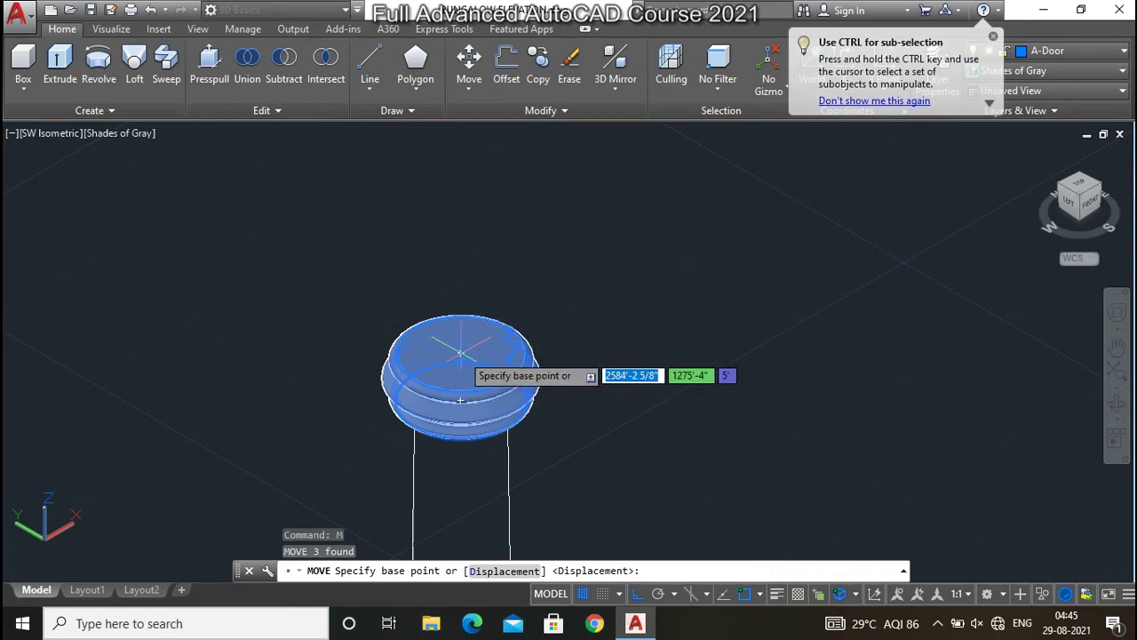
left_click(460, 354)
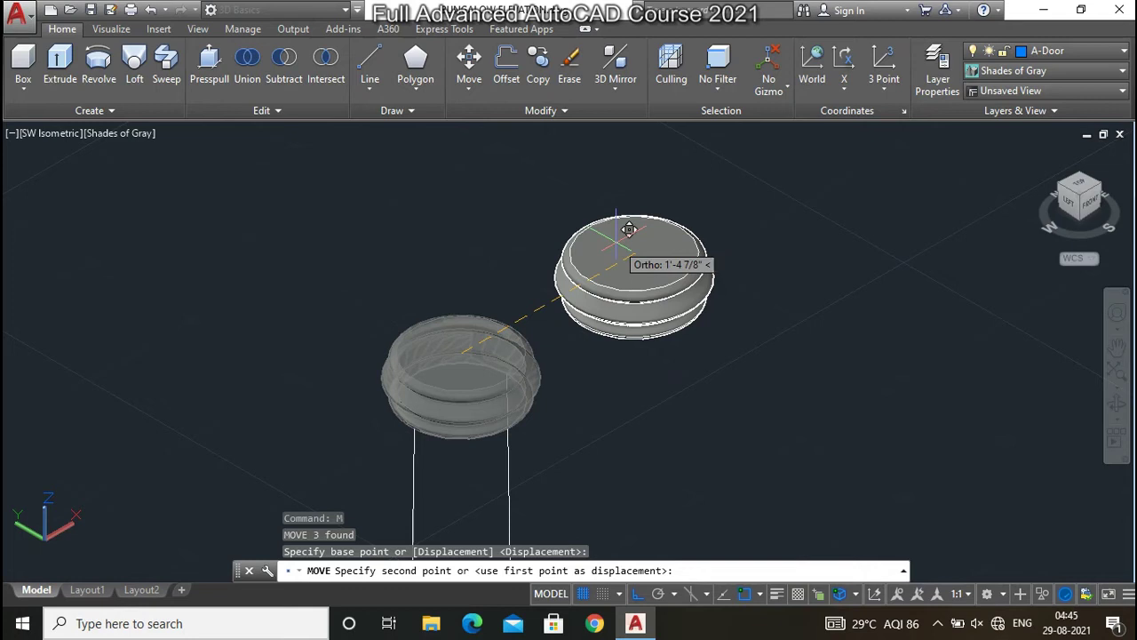
type("2")
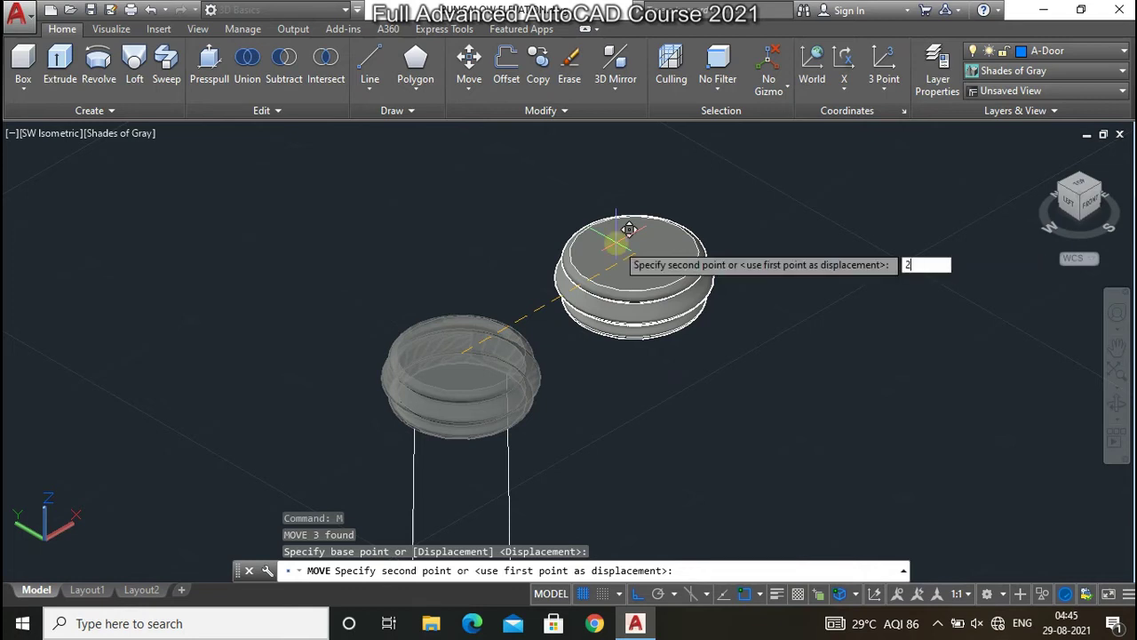
type("'")
key("Return")
Draw diagonal lines across the two shaft section ends using endpoint snaps
scroll(599, 238, "down", 5)
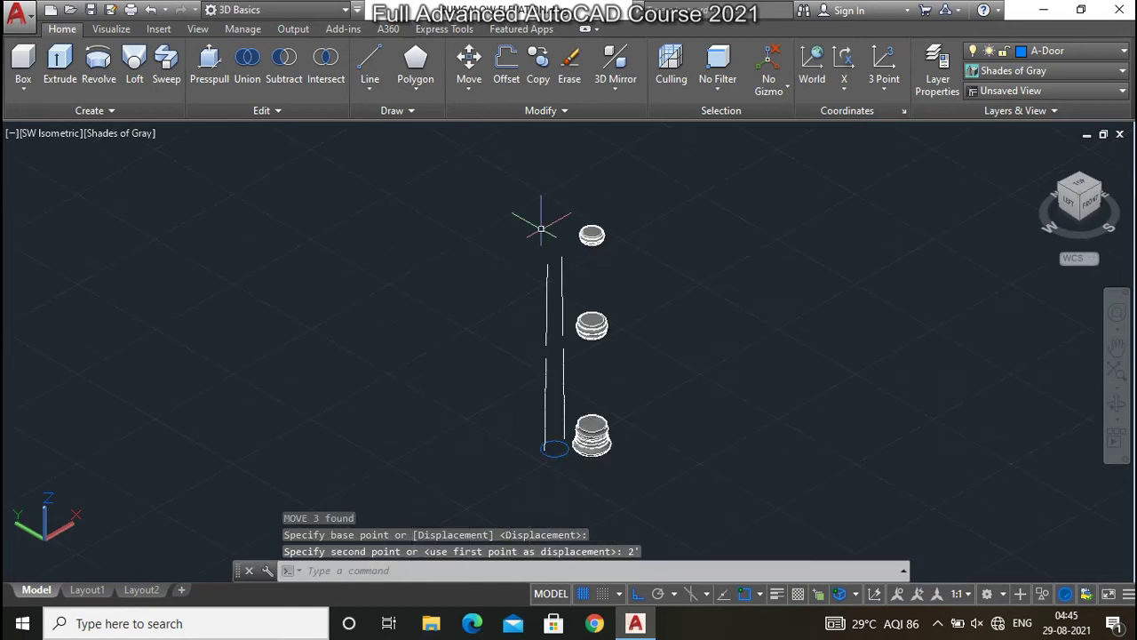
scroll(560, 259, "up", 5)
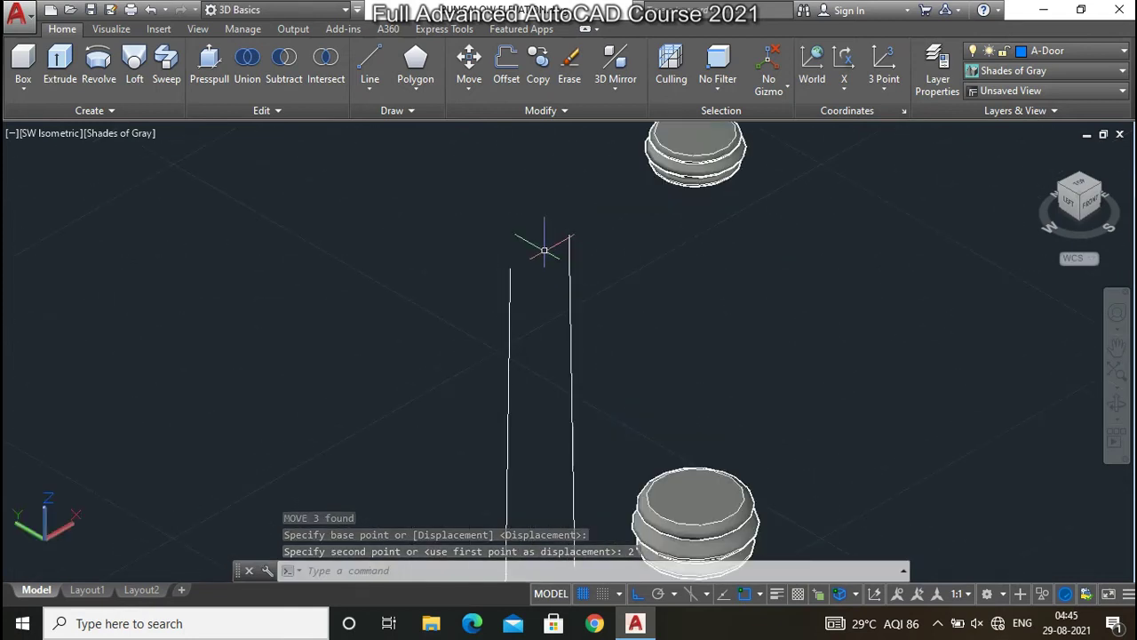
scroll(544, 251, "up", 3)
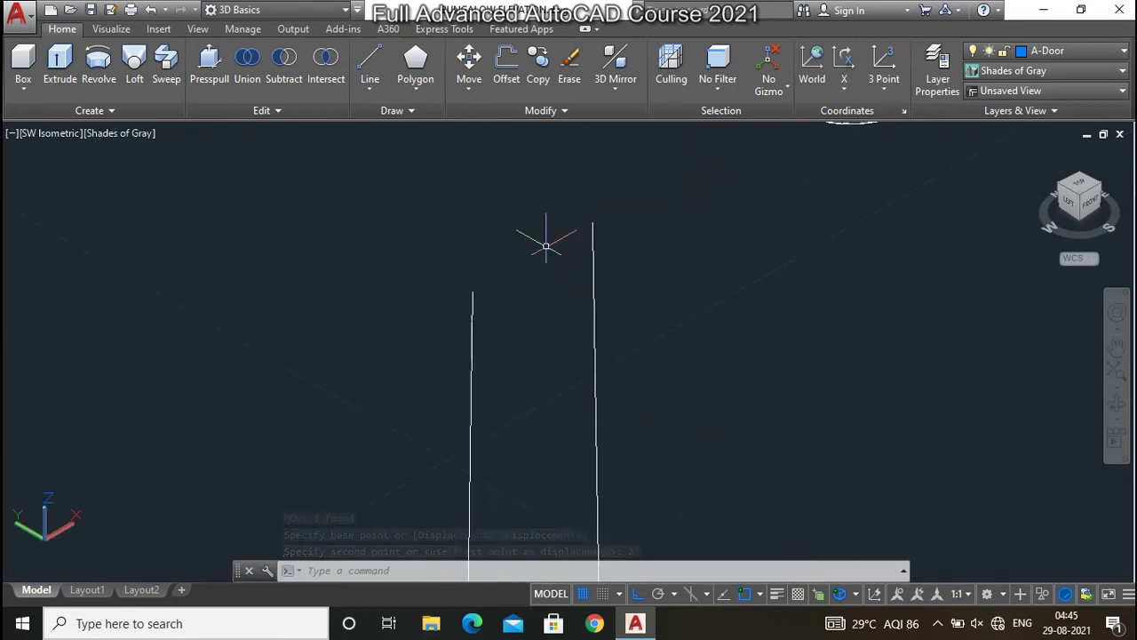
scroll(520, 302, "down", 3)
scroll(511, 306, "up", 3)
scroll(498, 302, "up", 2)
type("l")
key("Return")
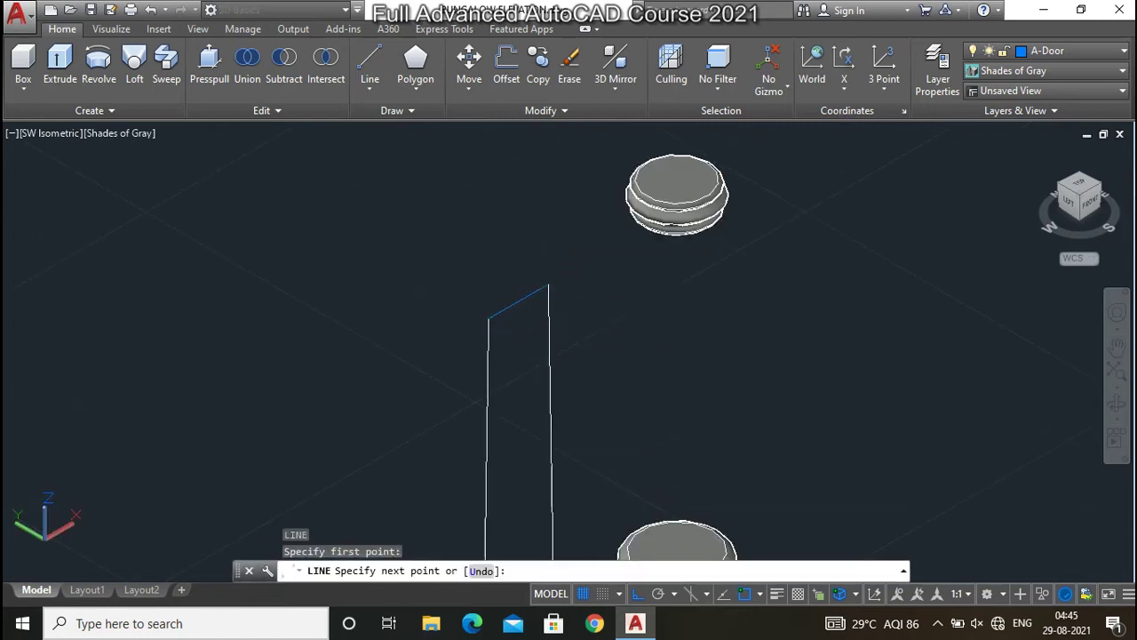
key("Escape")
scroll(500, 267, "down", 2)
scroll(493, 395, "up", 3)
key("Return")
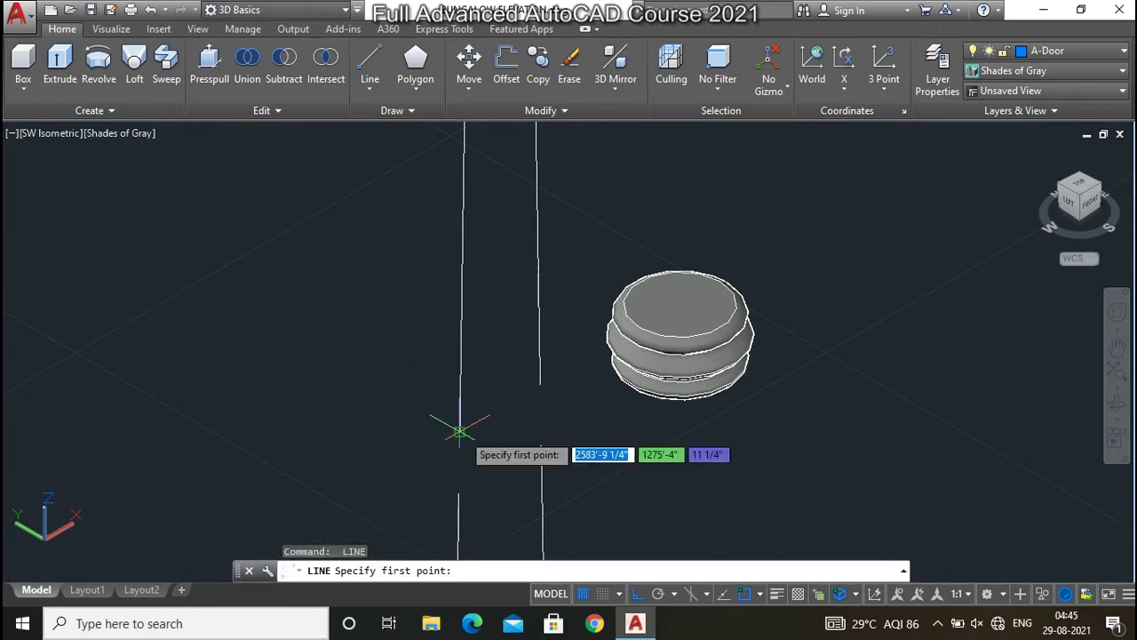
left_click(460, 432)
left_click(541, 384)
key("Return")
key("Return")
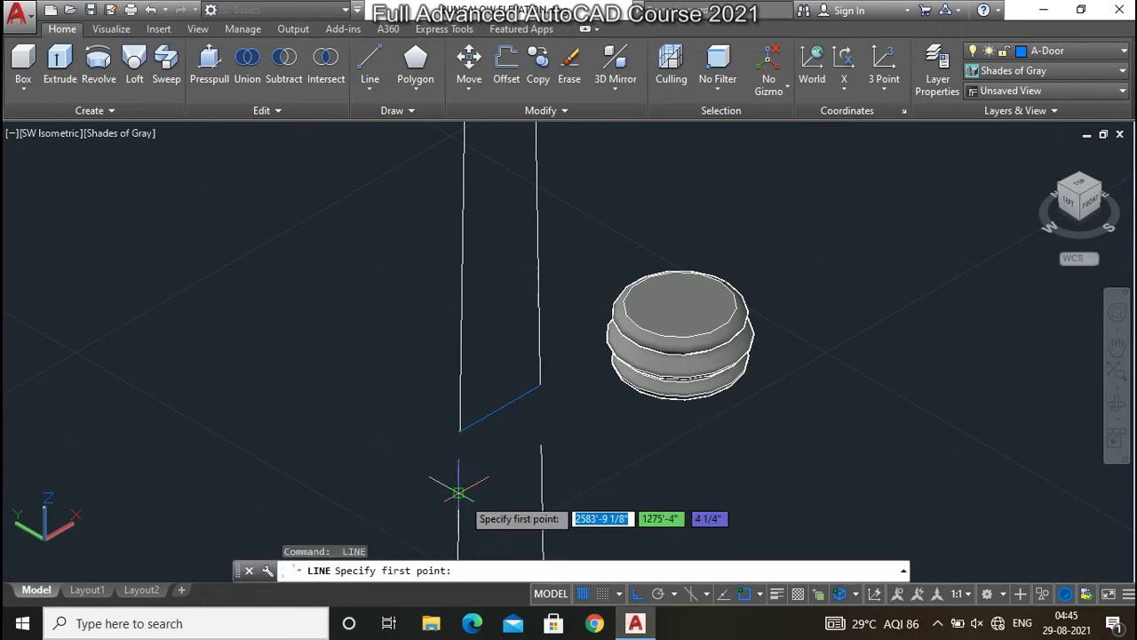
left_click(459, 492)
left_click(538, 450)
key("Escape")
Draw a vertical centre line rising from the base circle's centre up the shaft
scroll(439, 329, "down", 3)
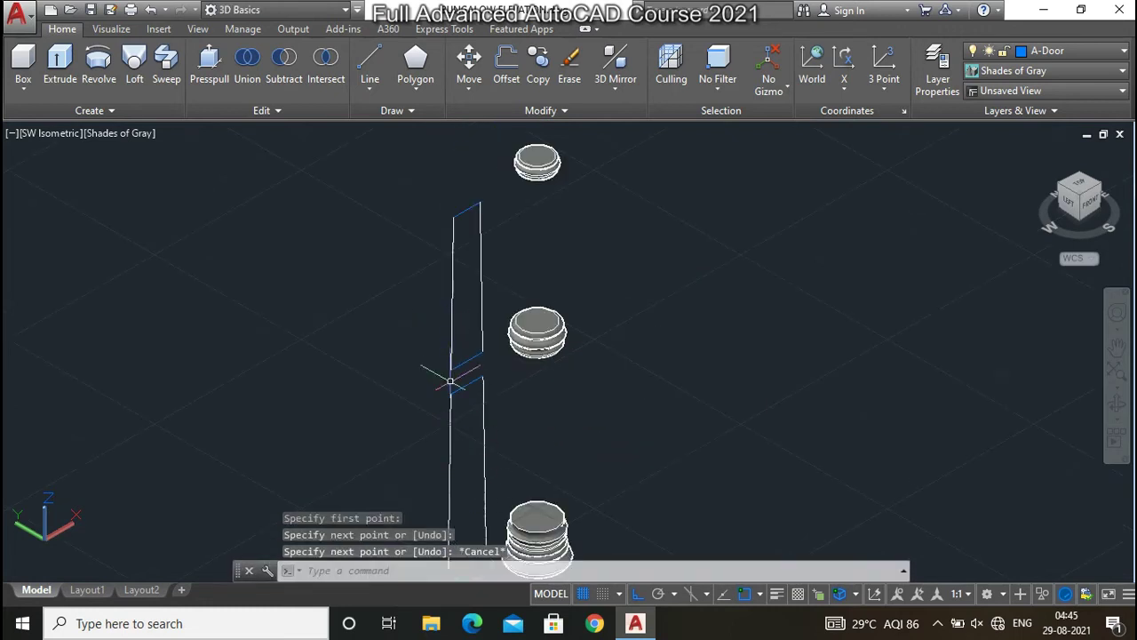
scroll(449, 386, "down", 3)
scroll(449, 393, "up", 2)
scroll(440, 426, "up", 3)
key("Return")
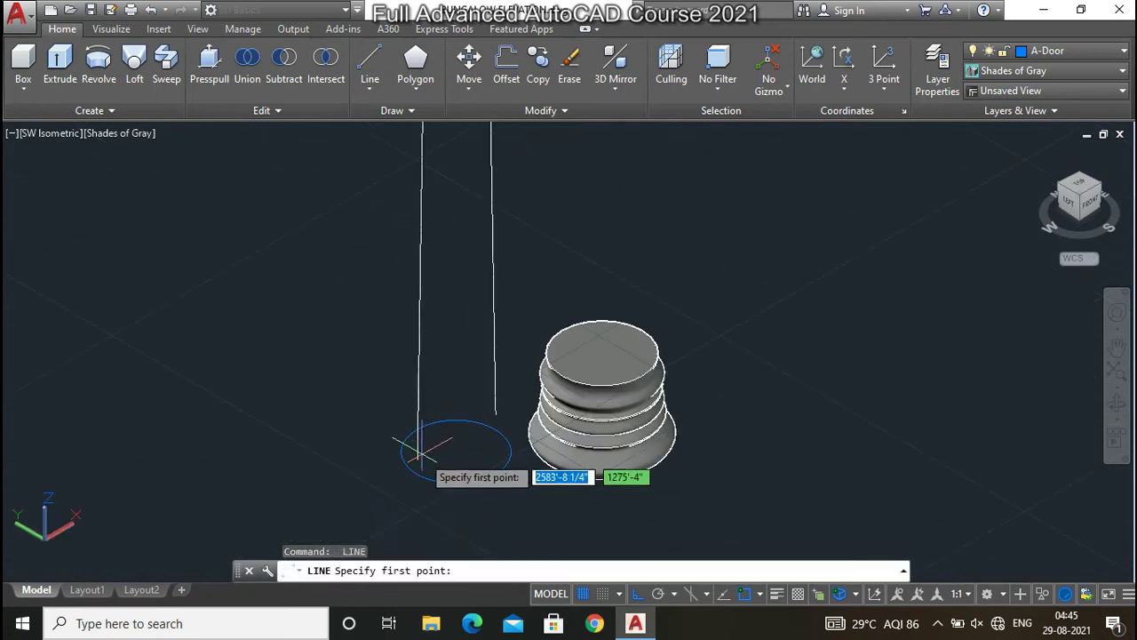
left_click(420, 454)
key("Escape")
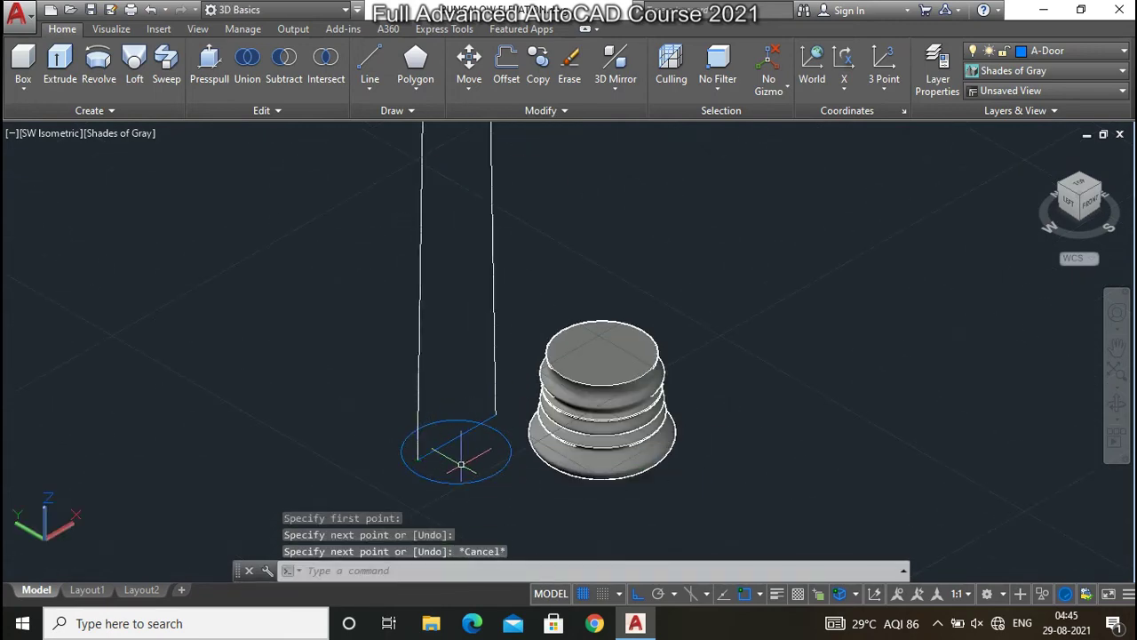
key("Return")
left_click(448, 452)
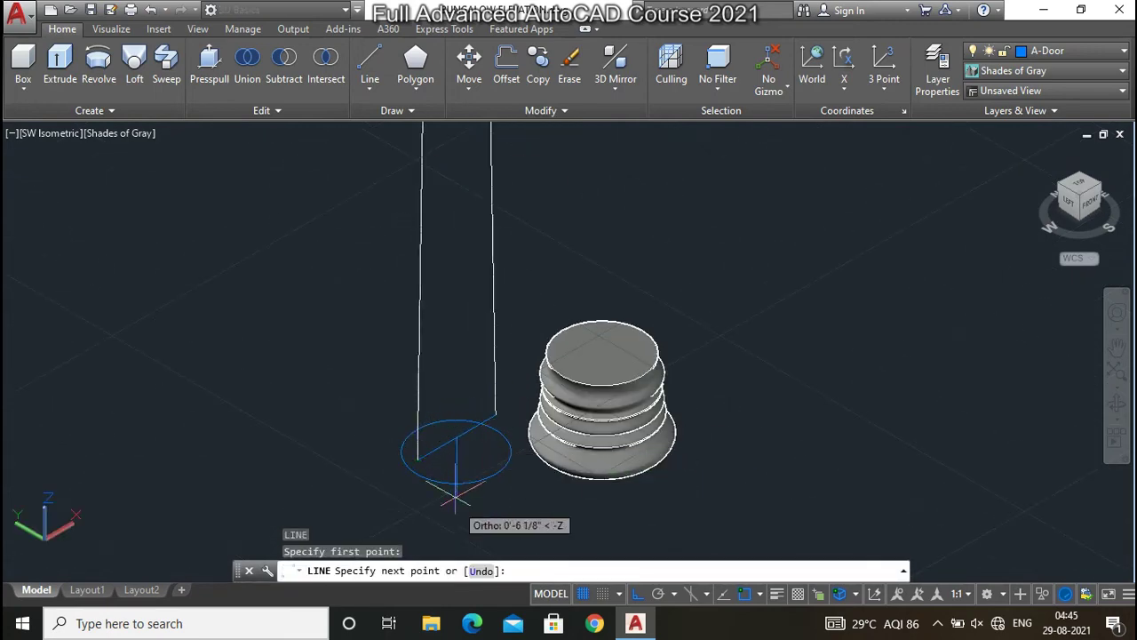
scroll(448, 452, "down", 4)
scroll(451, 345, "up", 3)
scroll(460, 213, "up", 2)
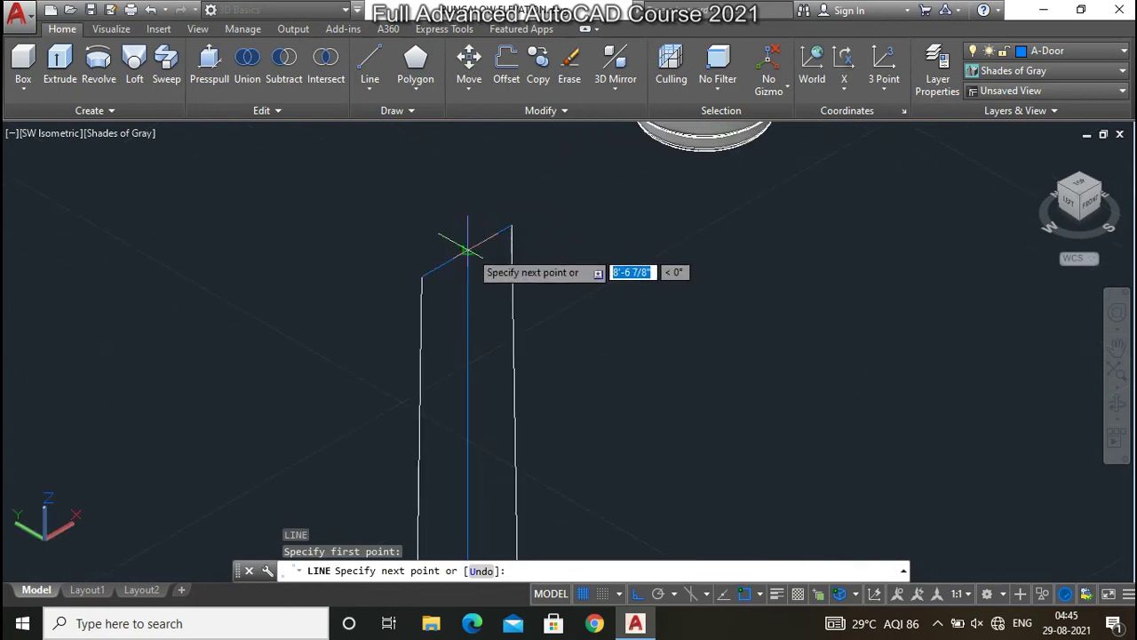
key("Escape")
type("C")
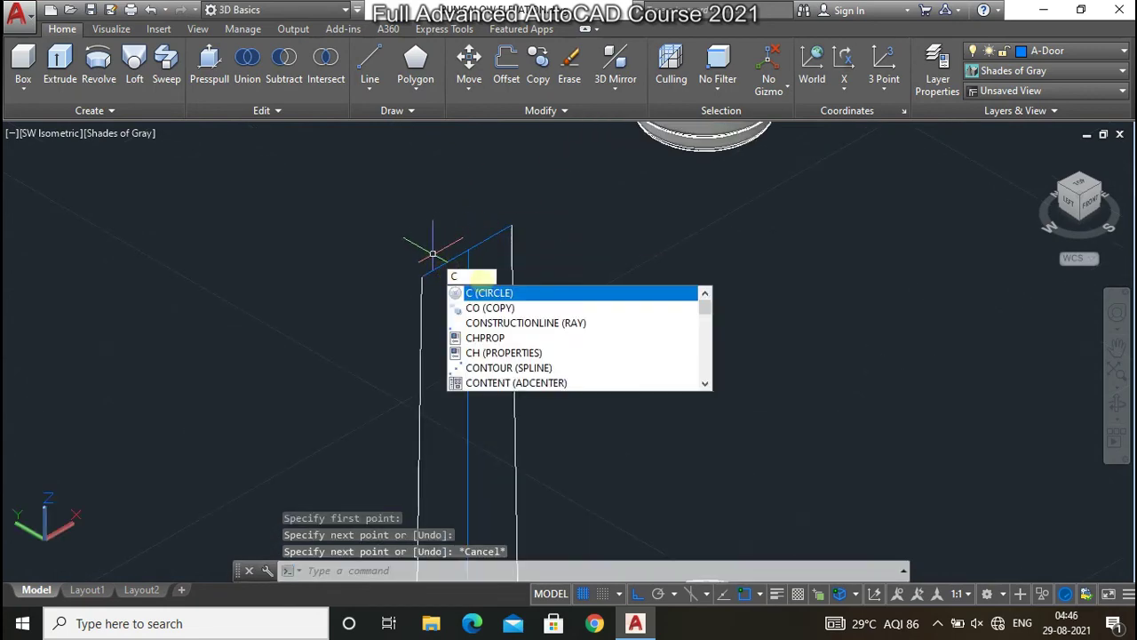
Draw circles at the shaft top and both middle section ends, sized to each section edge
key("Return")
left_click(468, 251)
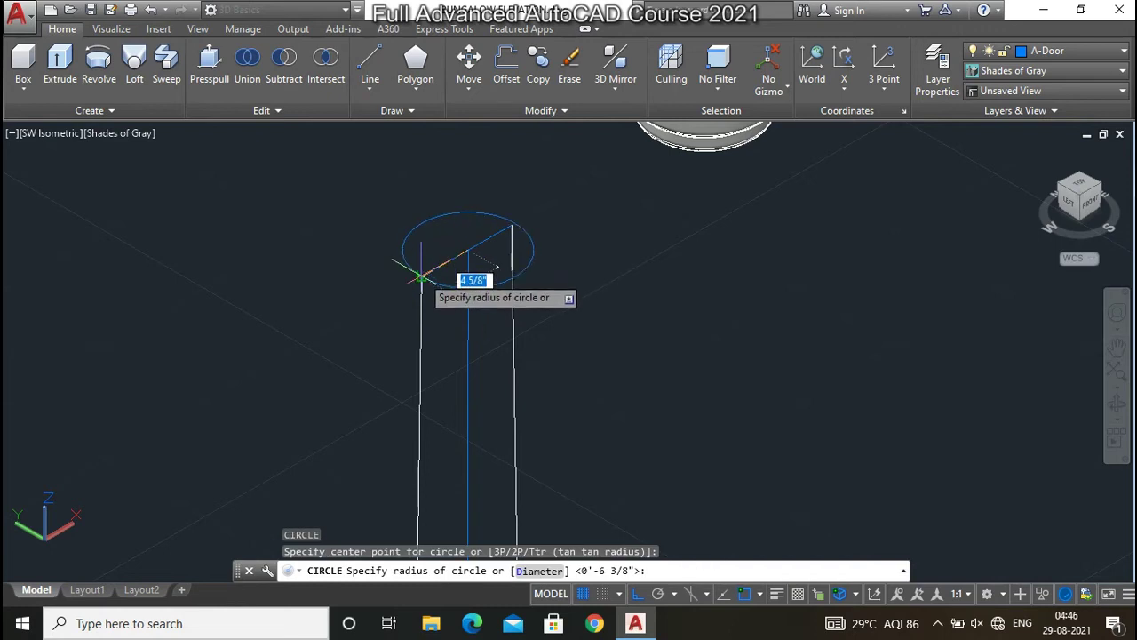
left_click(467, 276)
scroll(406, 234, "down", 3)
scroll(427, 353, "up", 2)
key("Return")
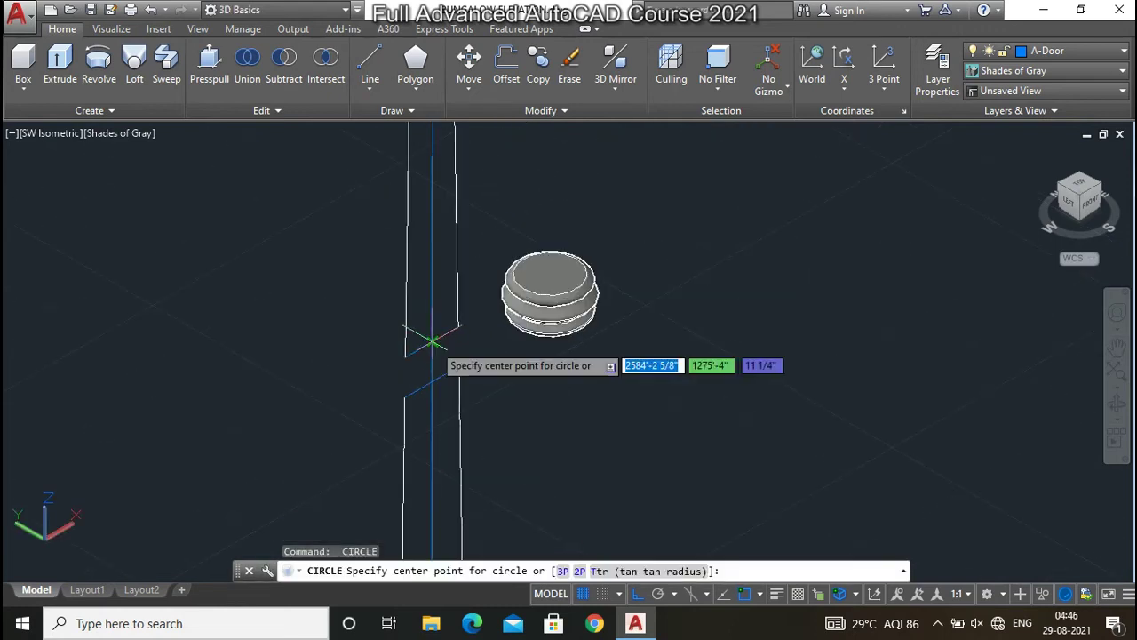
left_click(432, 340)
left_click(402, 357)
key("Return")
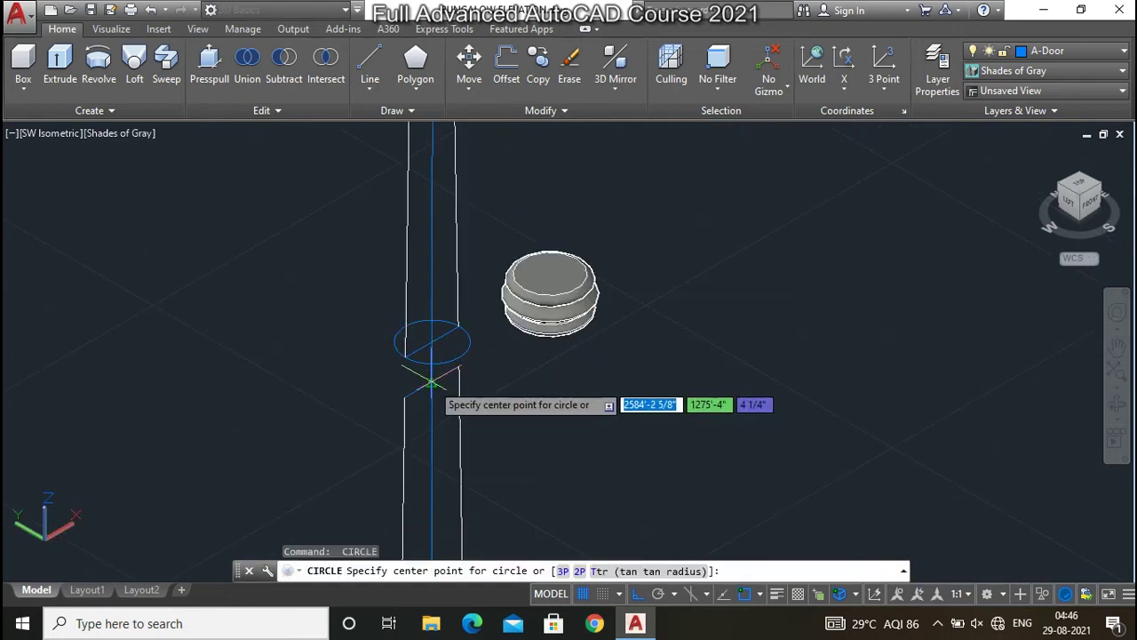
left_click(432, 381)
left_click(399, 367)
scroll(399, 367, "down", 3)
scroll(403, 382, "up", 3)
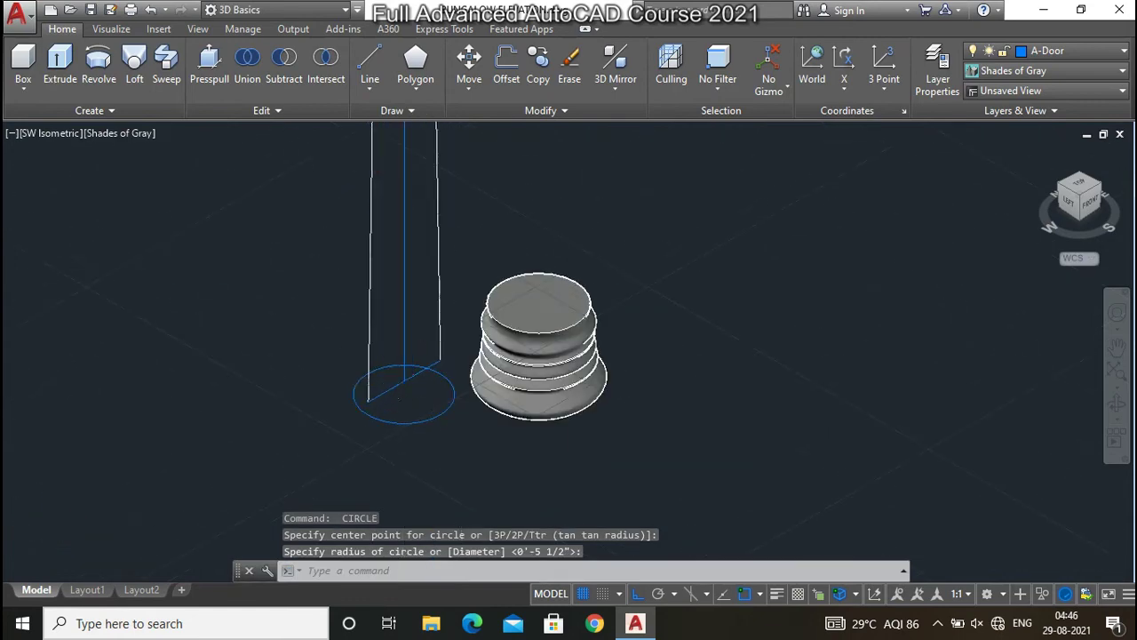
Cancel the extra circle at the base and delete the stray circle there
key("Return")
key("Return")
left_click(403, 382)
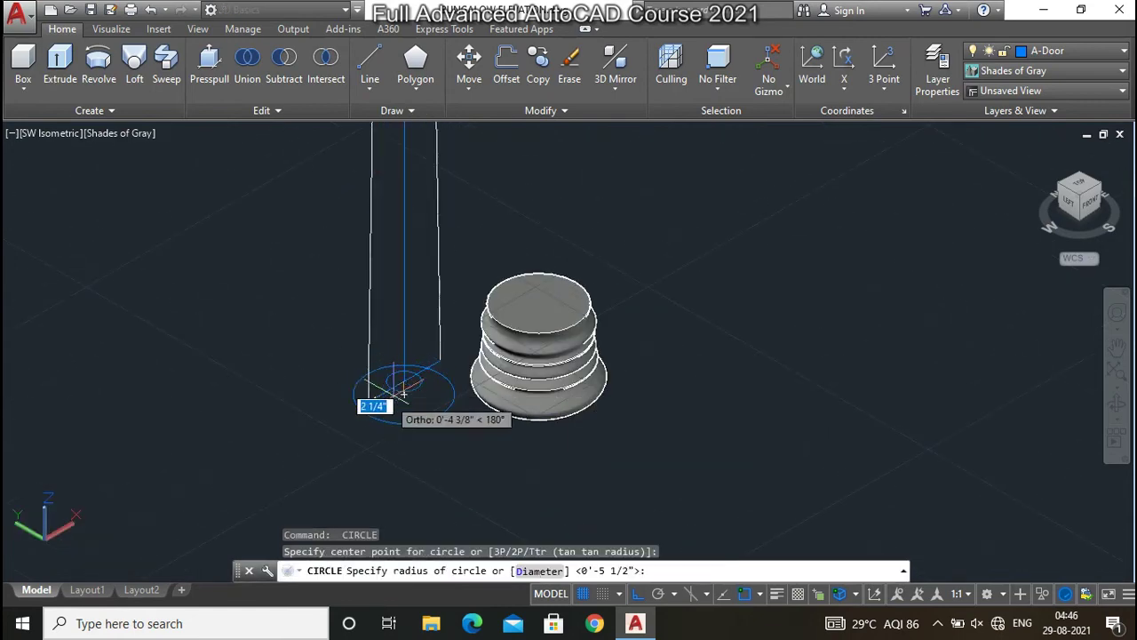
scroll(376, 401, "up", 4)
key("Escape")
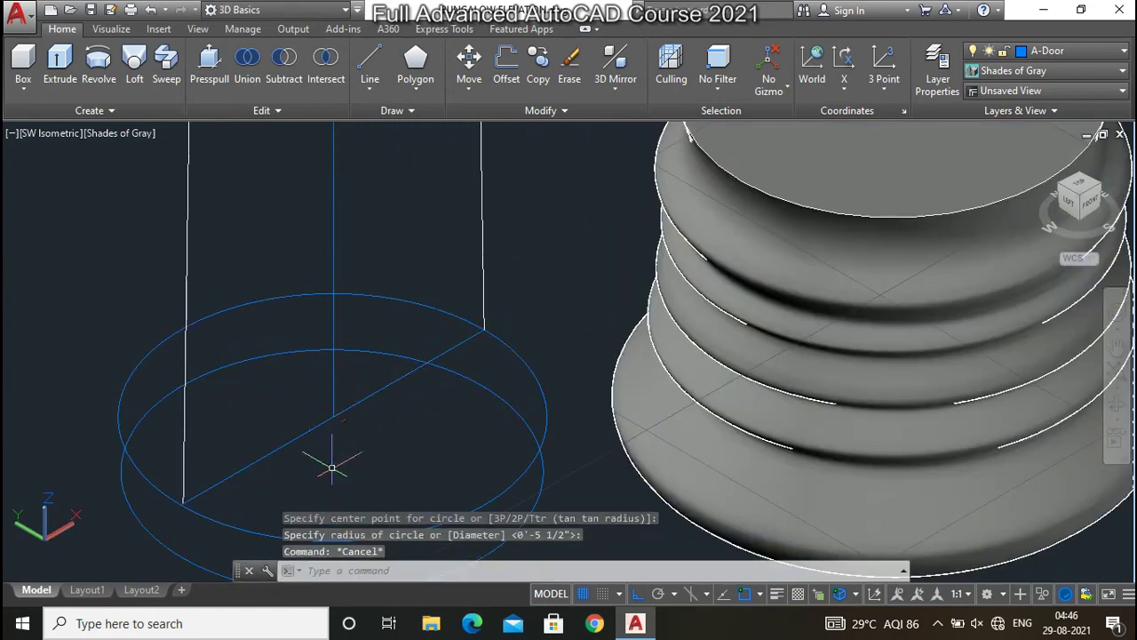
scroll(330, 465, "down", 3)
scroll(378, 478, "up", 4)
left_click(414, 488)
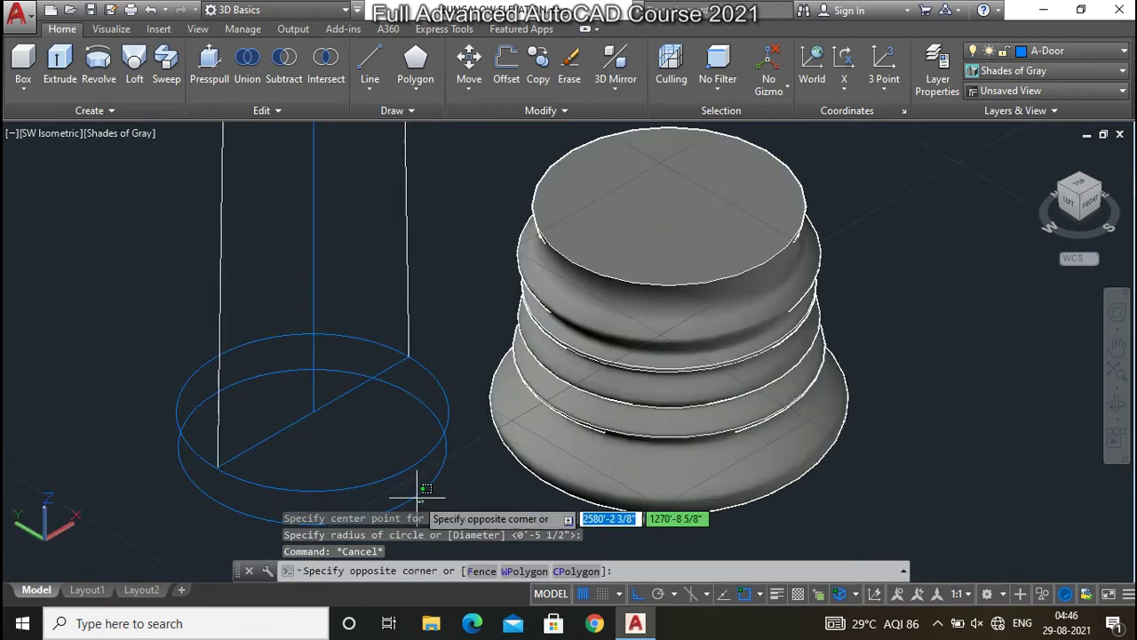
left_click(407, 490)
key("Delete")
scroll(420, 484, "down", 4)
Loft the top circle and the middle section circles into the upper tapered shaft solid
scroll(417, 471, "down", 2)
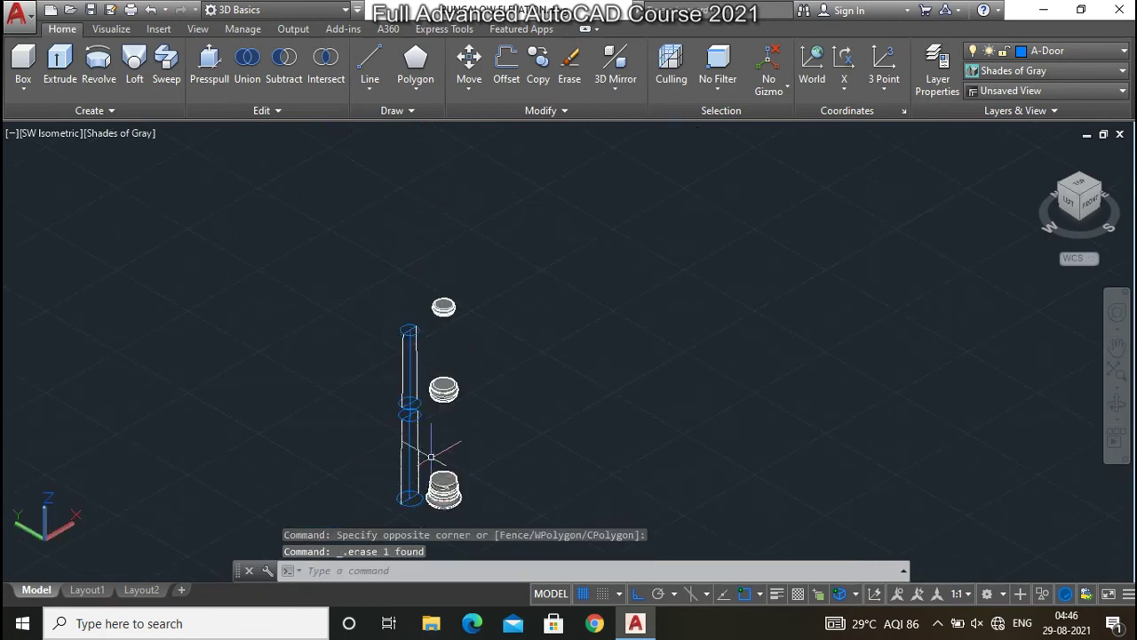
scroll(415, 422, "up", 3)
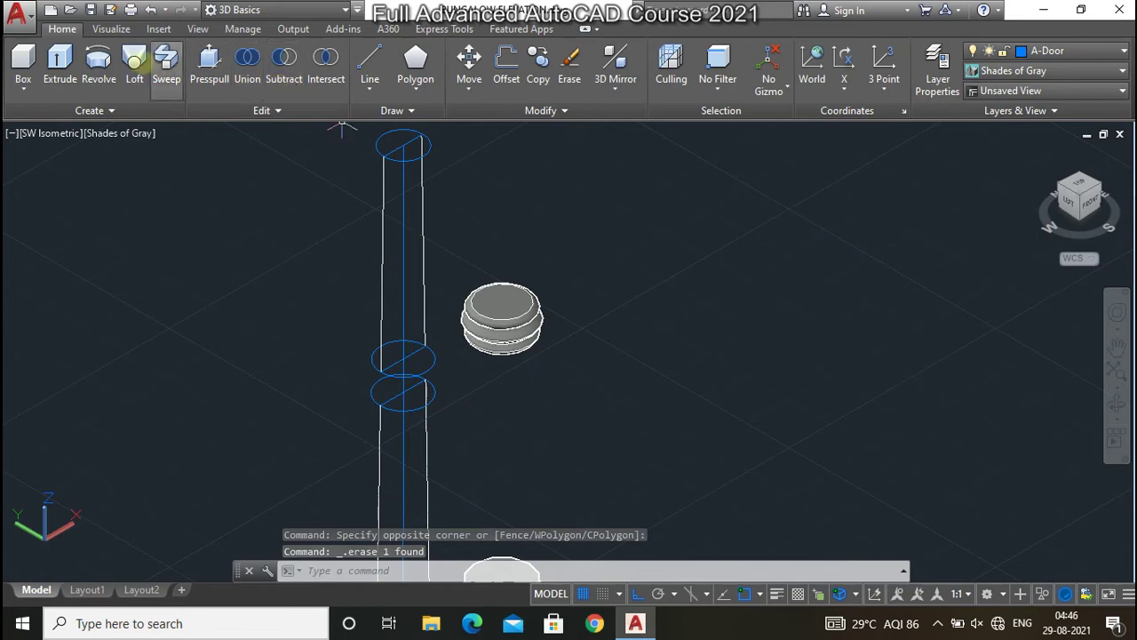
left_click(135, 61)
left_click(413, 160)
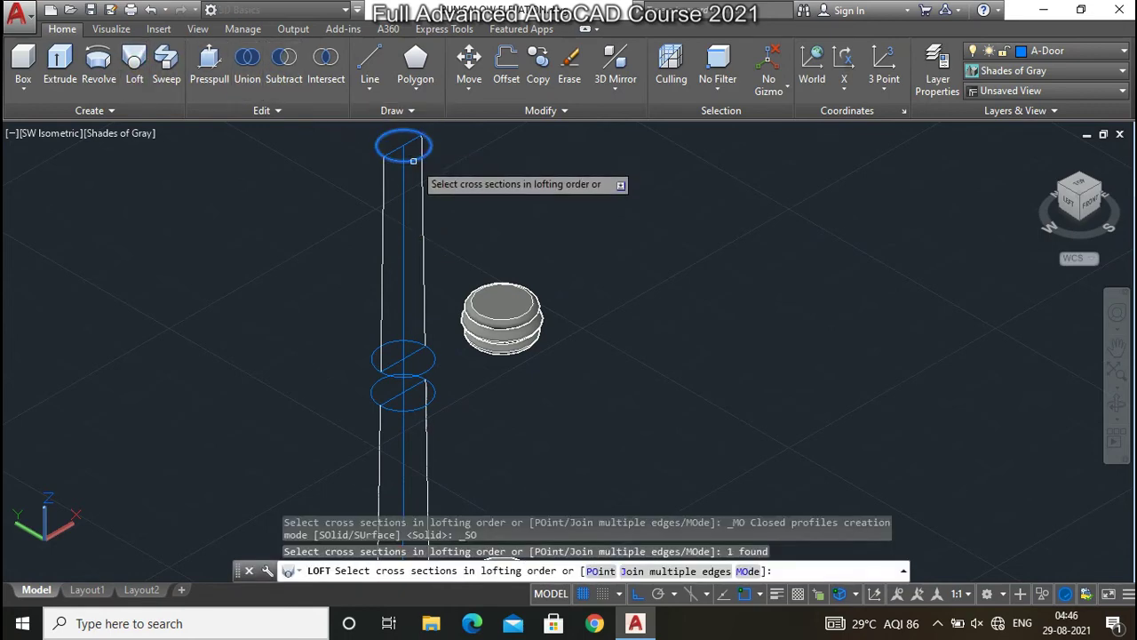
left_click(381, 349)
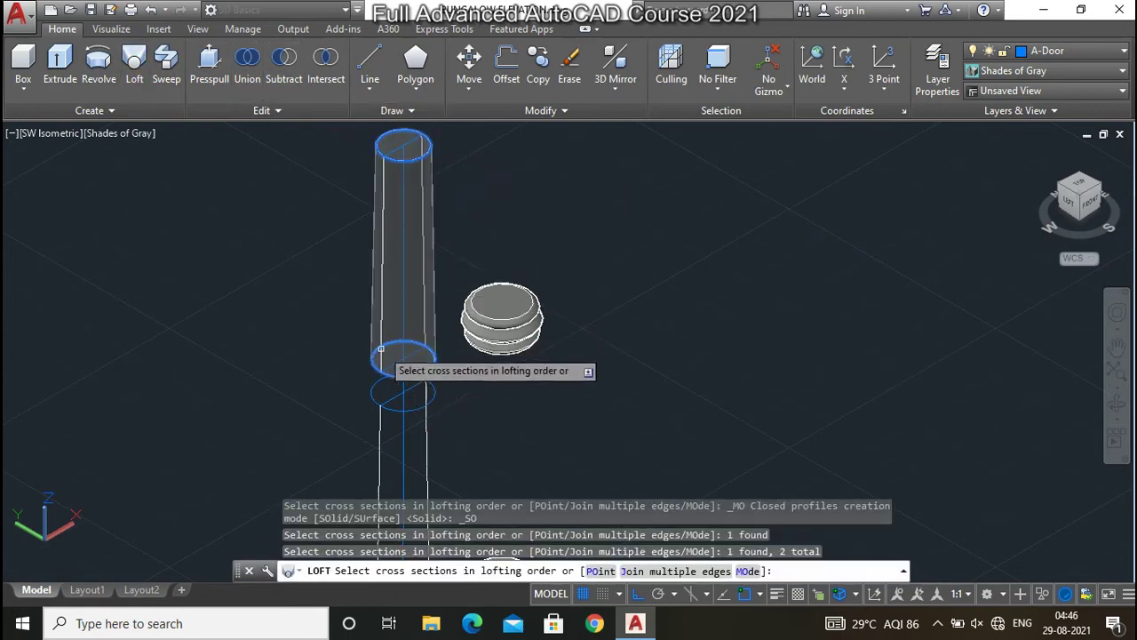
scroll(379, 267, "down", 2)
scroll(388, 283, "up", 2)
scroll(382, 306, "up", 1)
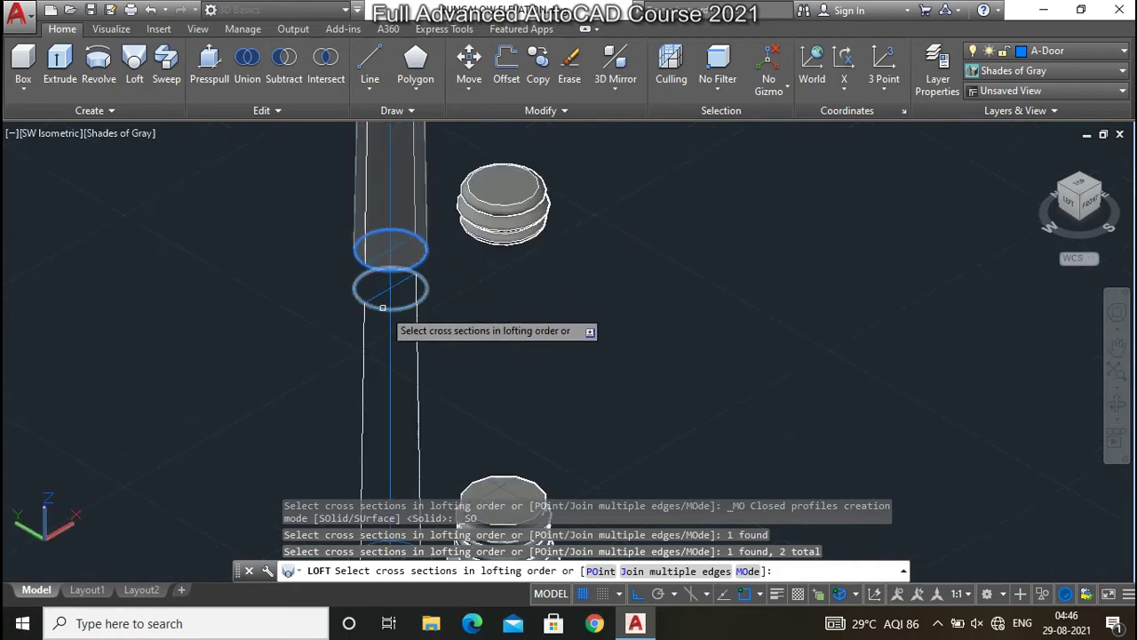
left_click(382, 307)
scroll(384, 234, "down", 2)
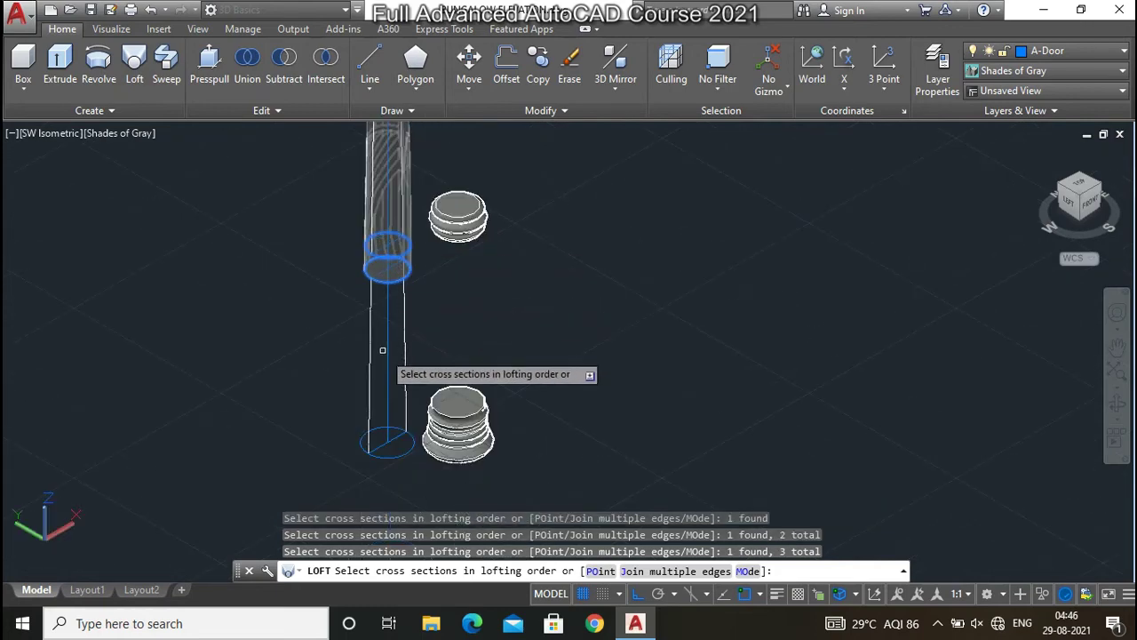
key("Return")
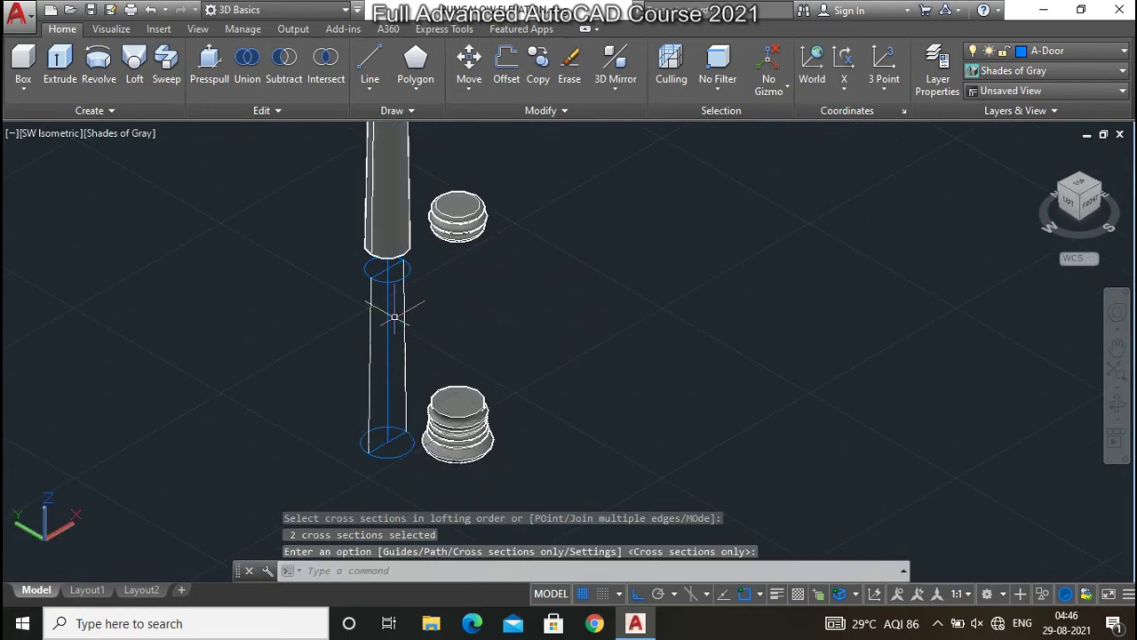
Loft the lower section's top circle and the base circle into the lower shaft solid
key("Return")
left_click(391, 279)
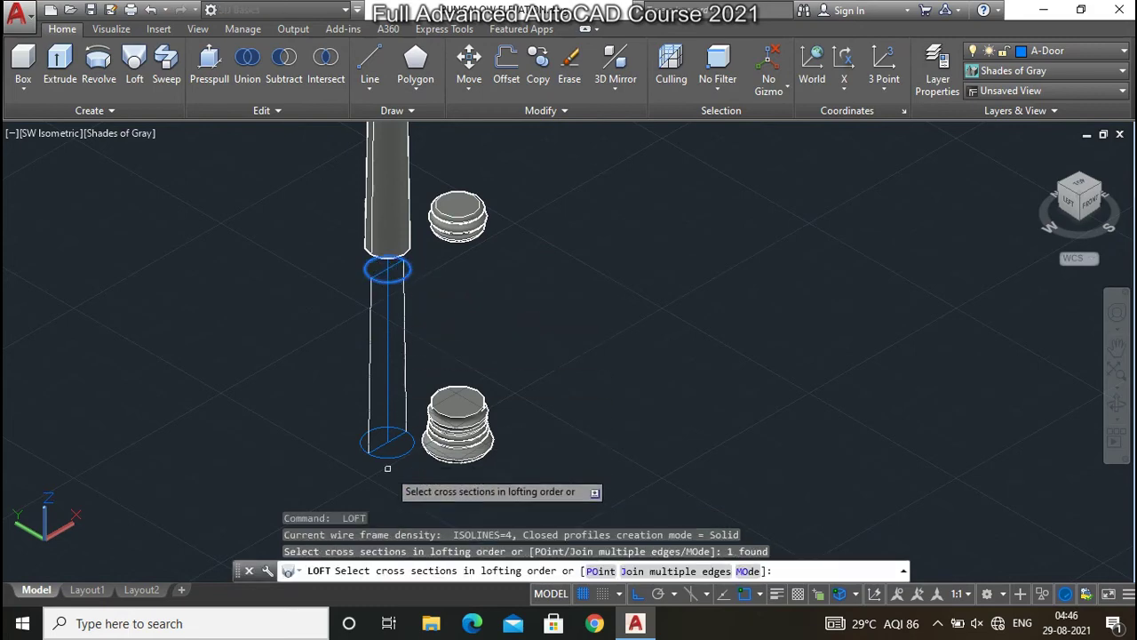
left_click(391, 457)
key("Return")
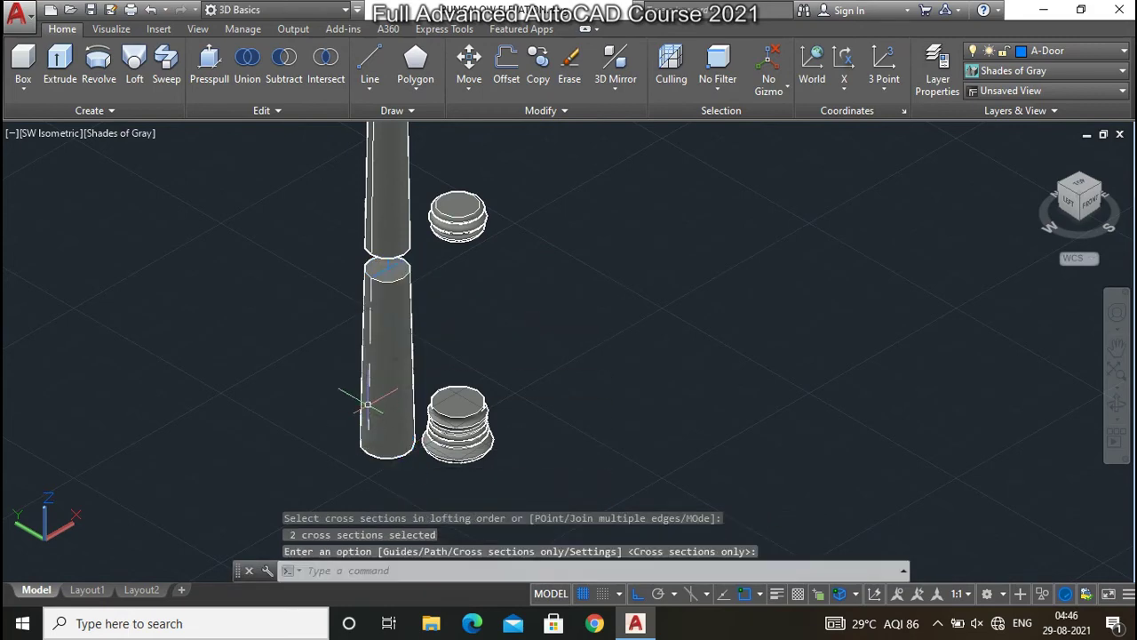
scroll(453, 427, "down", 4)
scroll(473, 268, "up", 3)
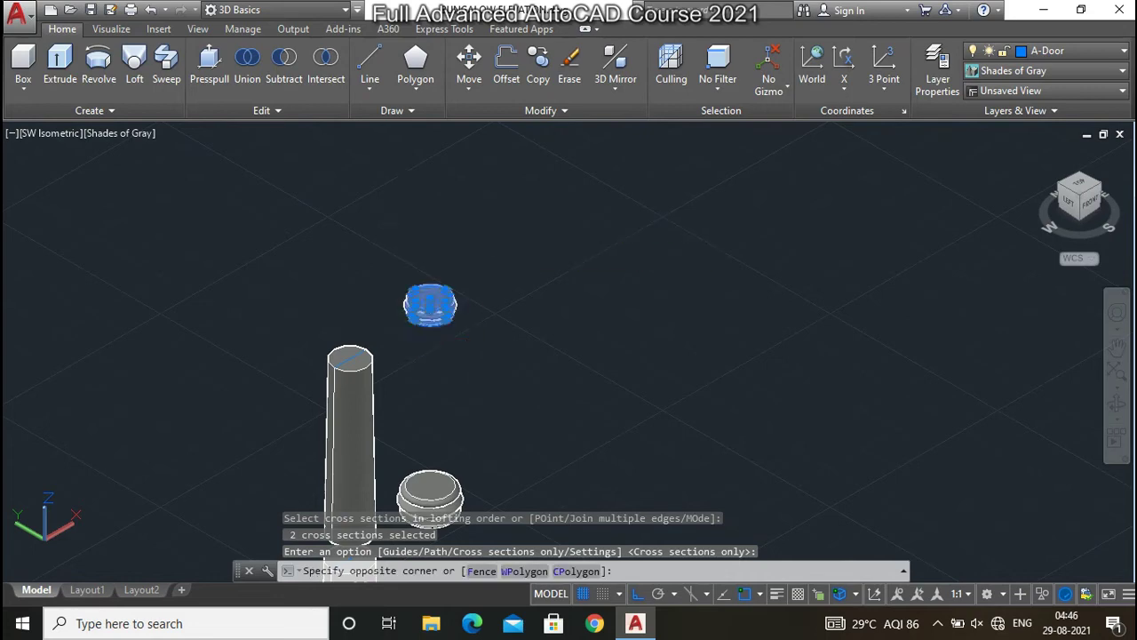
scroll(431, 267, "down", 3)
left_click(480, 462)
left_click(415, 357)
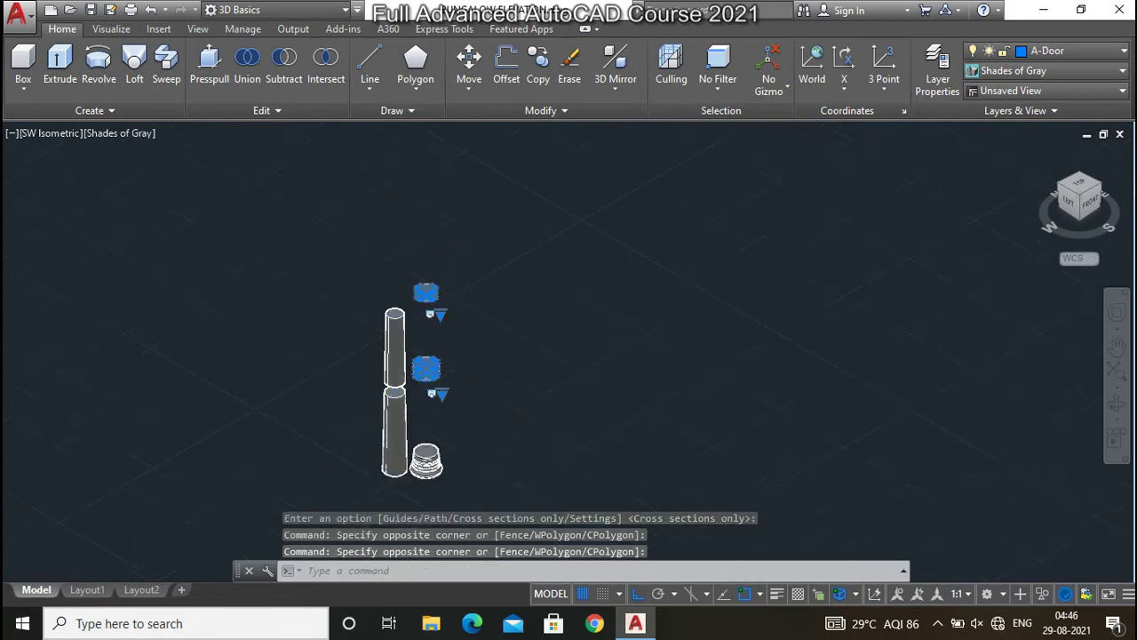
scroll(427, 418, "up", 2)
left_click(458, 427)
left_click(420, 360)
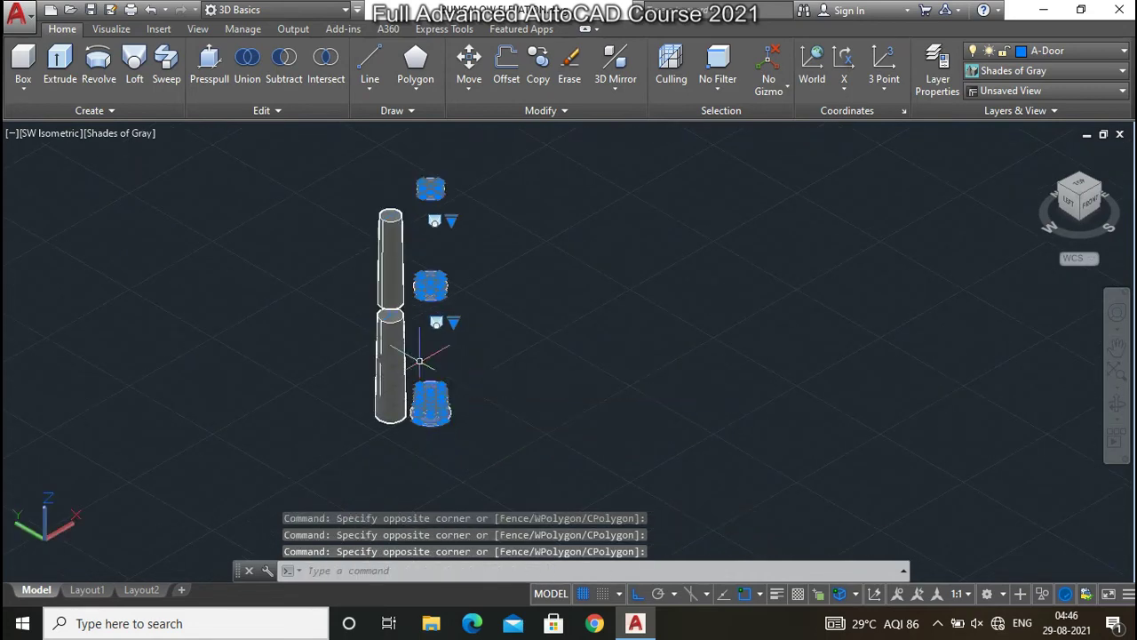
scroll(426, 174, "up", 3)
scroll(480, 208, "up", 3)
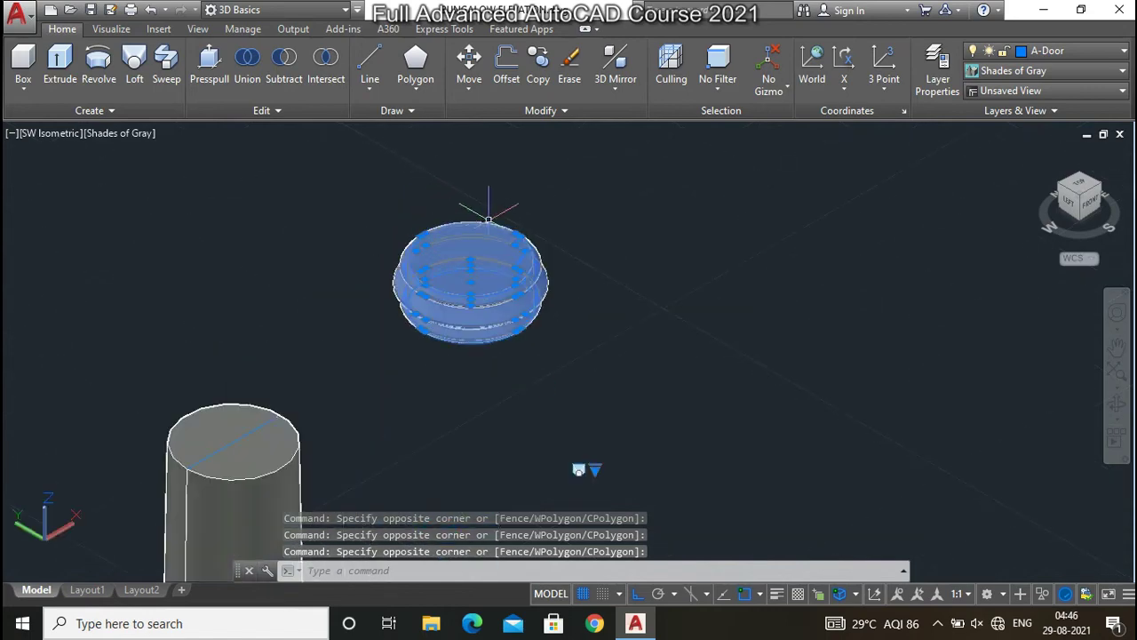
type("m")
key("Return")
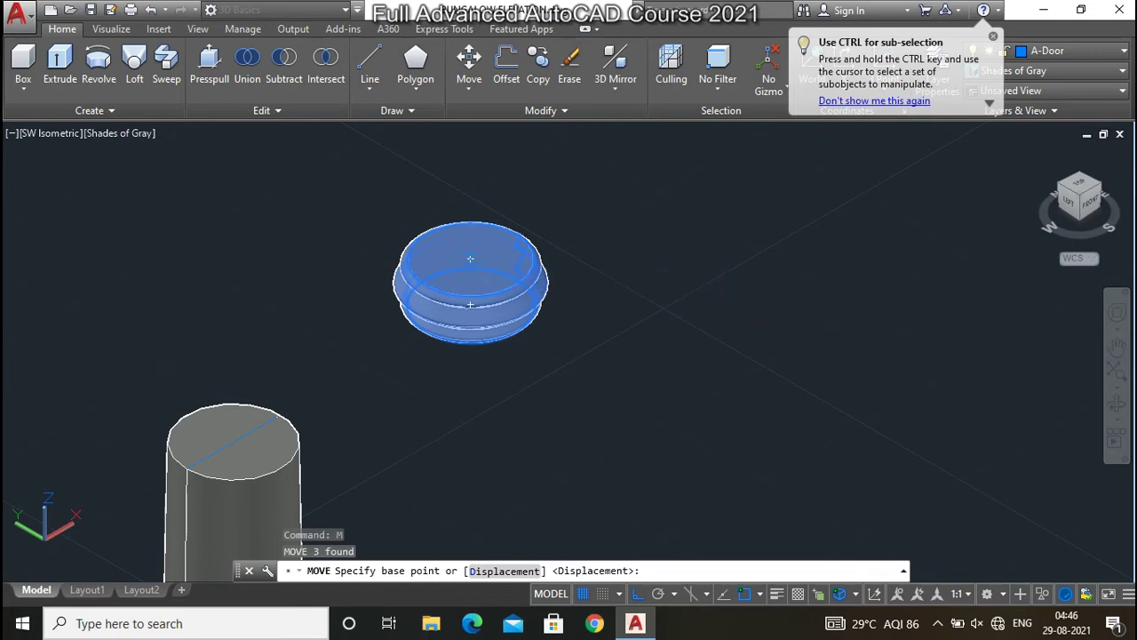
left_click(469, 260)
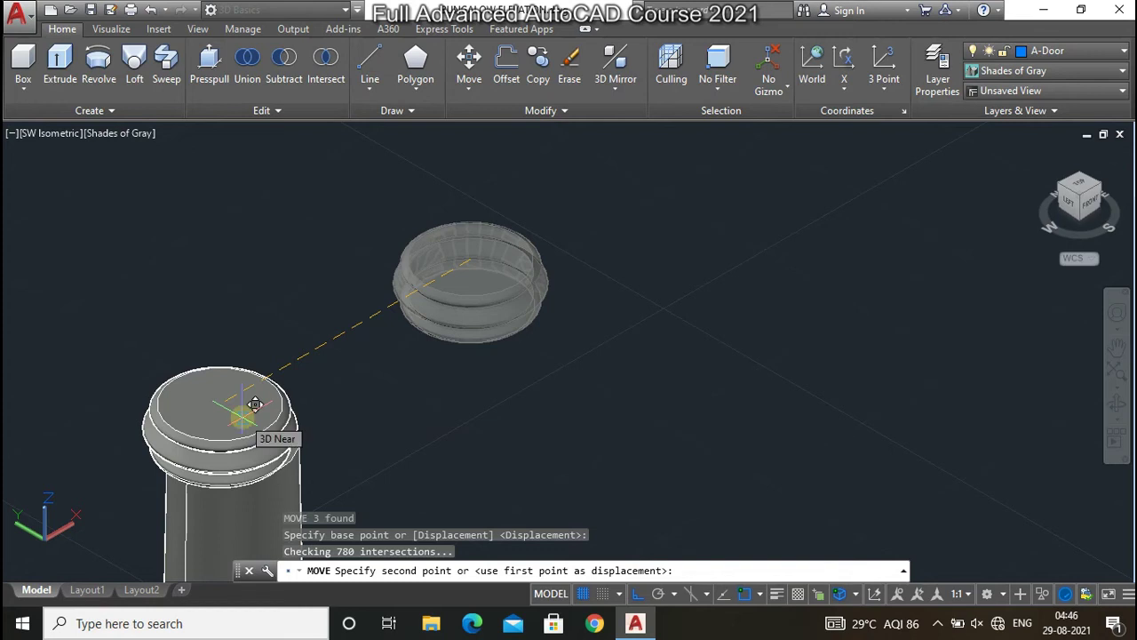
type("2'")
key("Return")
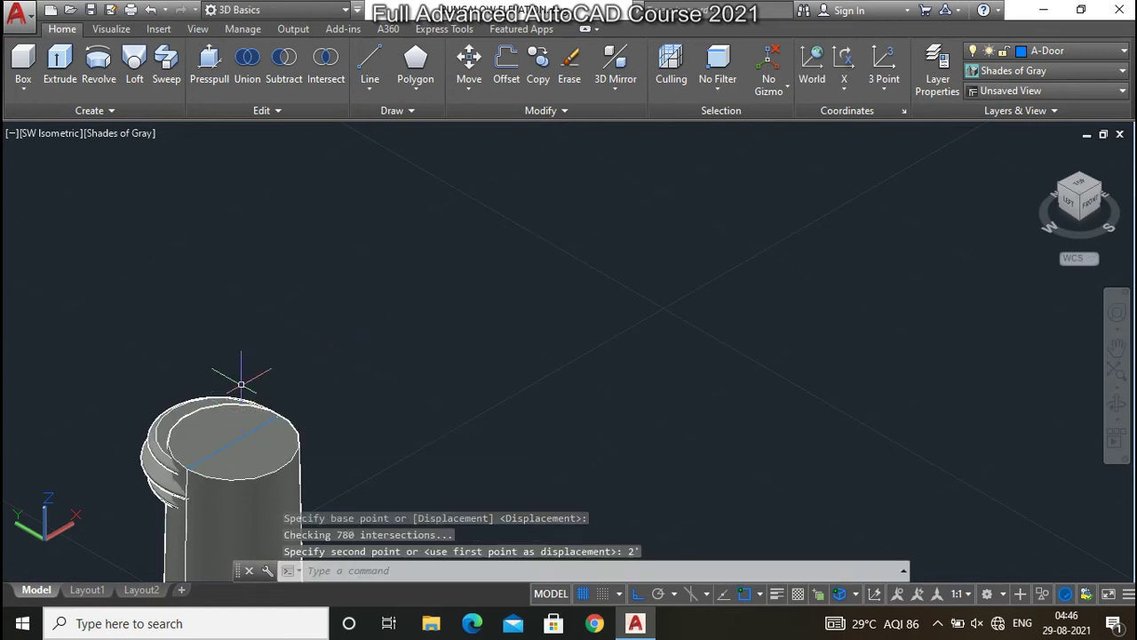
key("ctrl+z")
left_click(552, 388)
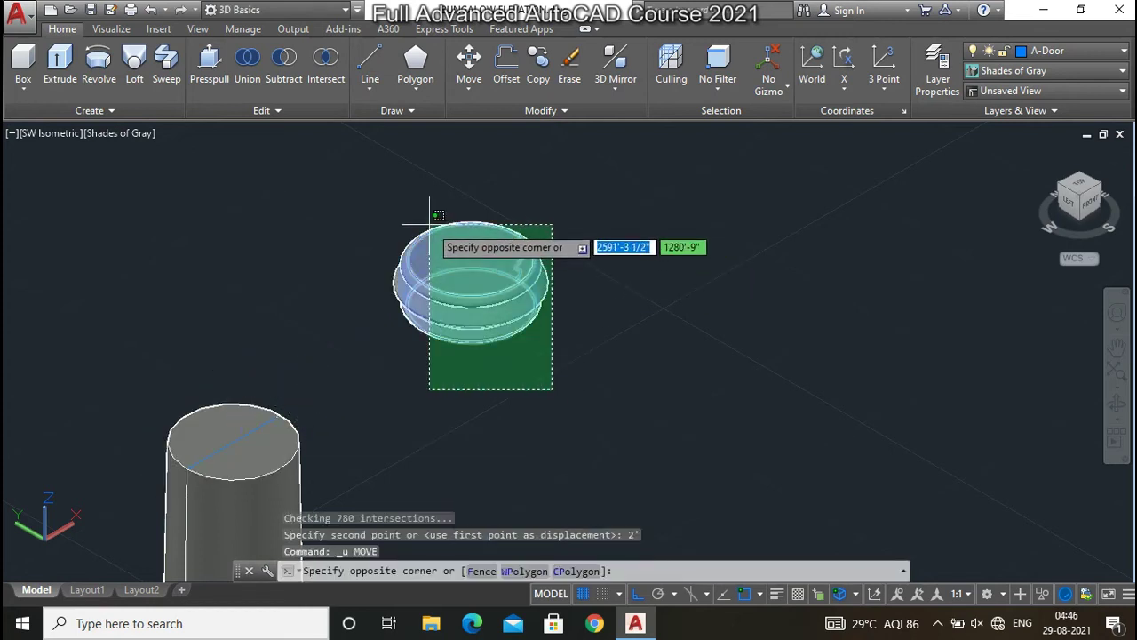
left_click(426, 236)
scroll(427, 237, "down", 3)
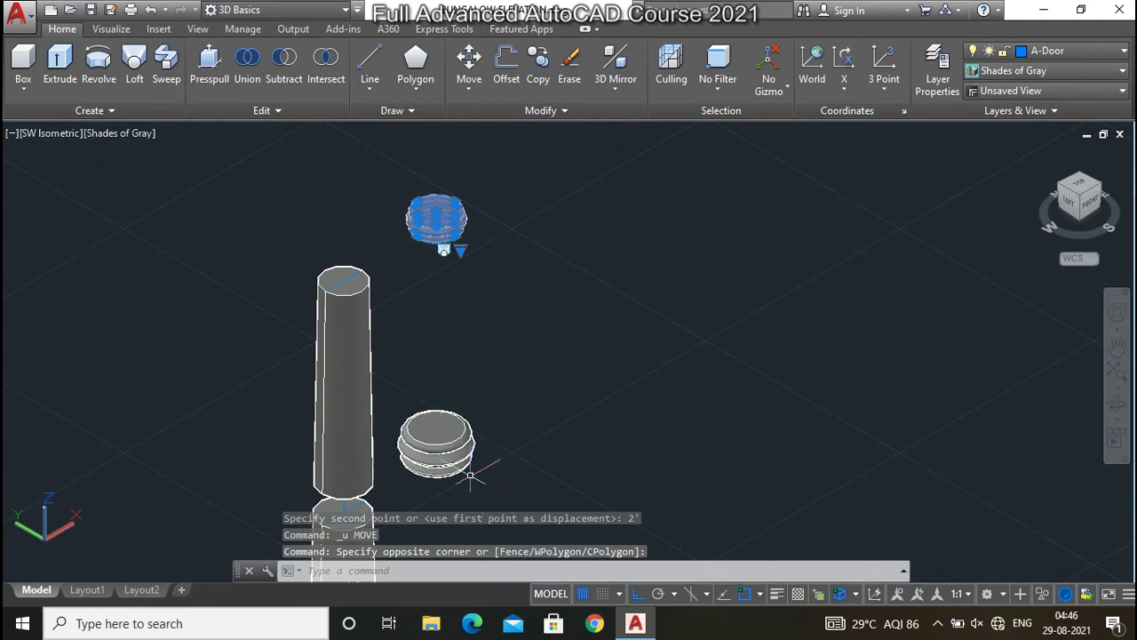
left_click(471, 478)
left_click(412, 338)
scroll(426, 285, "up", 3)
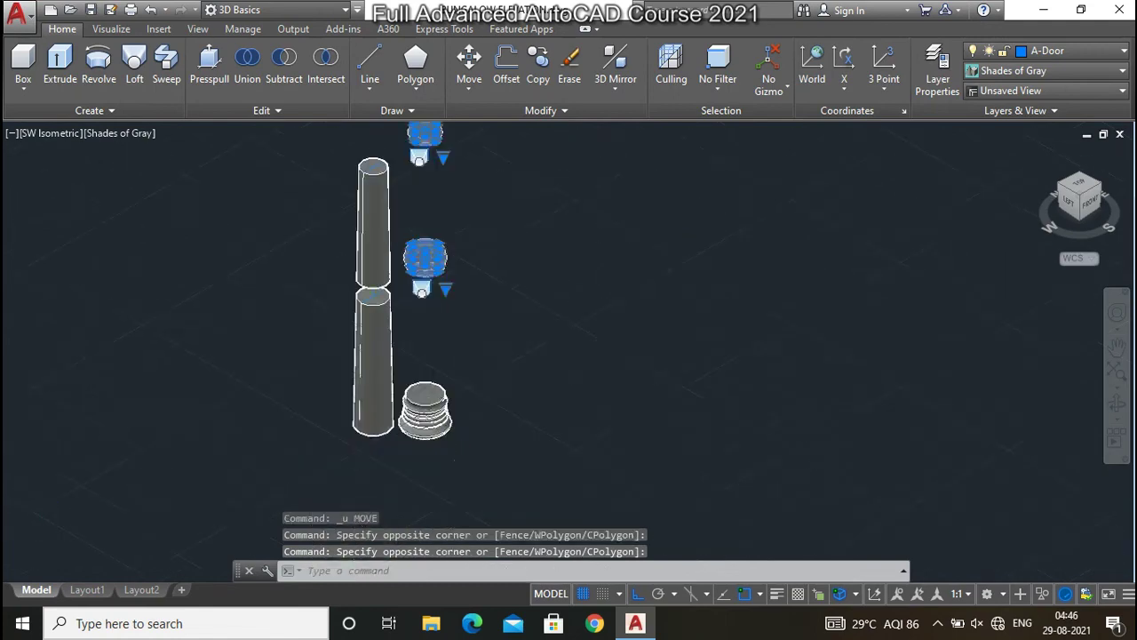
left_click(482, 465)
left_click(406, 279)
scroll(406, 279, "down", 2)
scroll(460, 459, "down", 2)
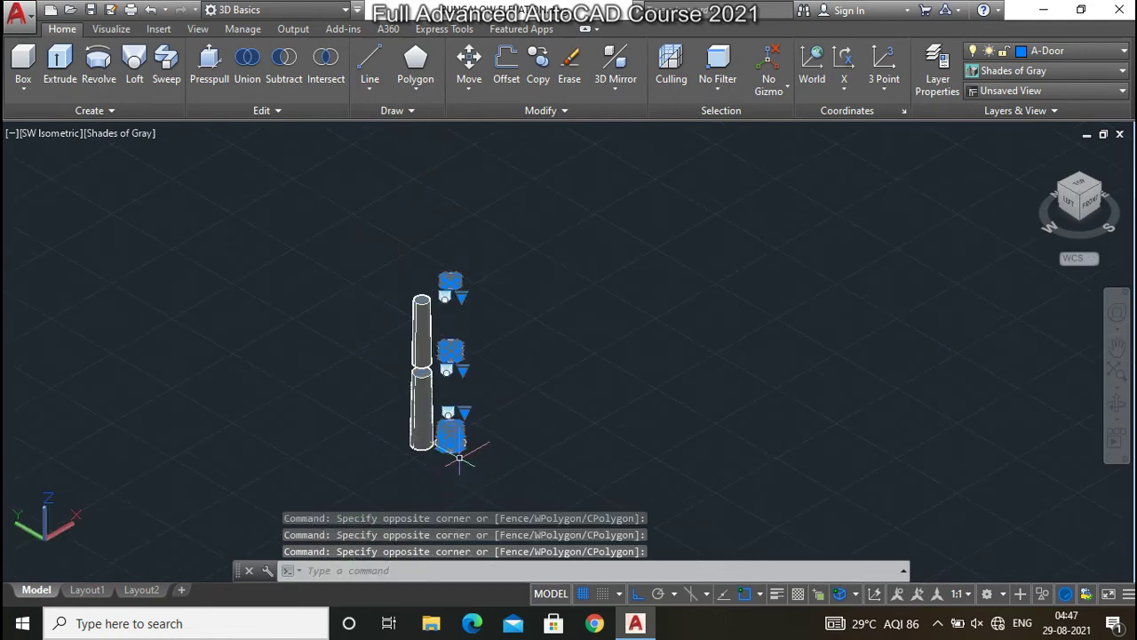
scroll(453, 355, "up", 1)
scroll(453, 355, "up", 2)
scroll(453, 356, "up", 2)
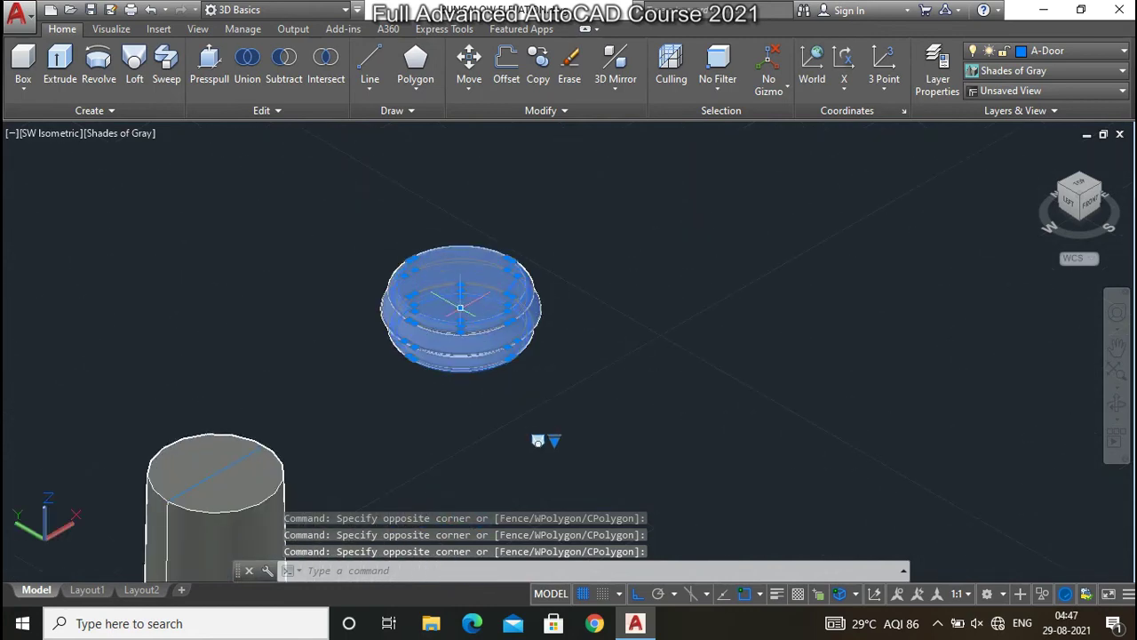
scroll(453, 369, "up", 3)
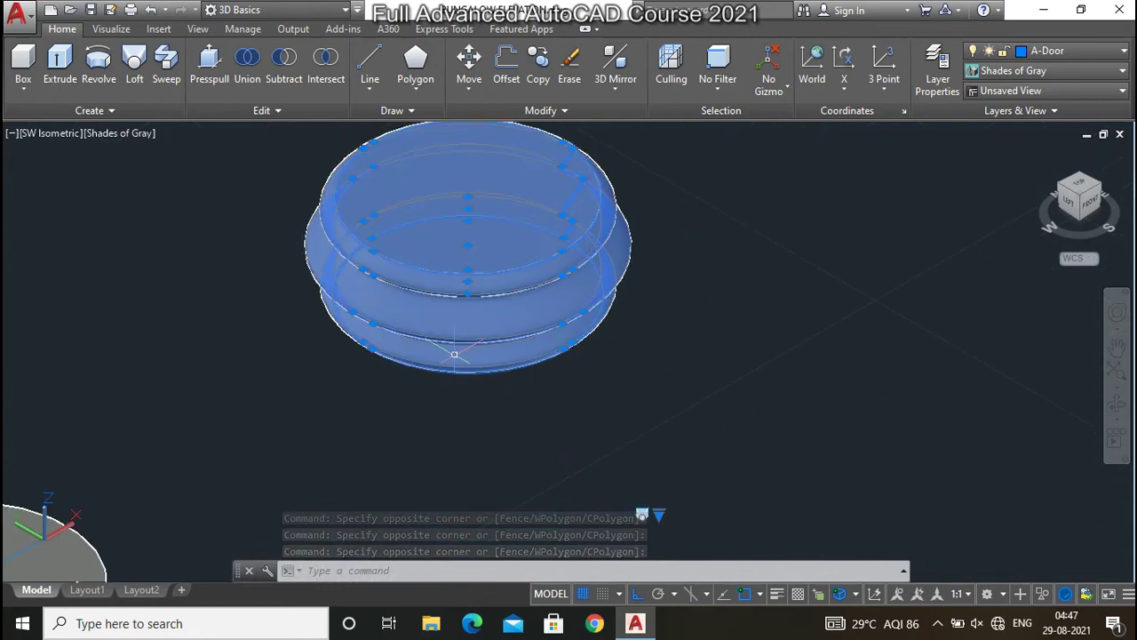
type("m")
key("Return")
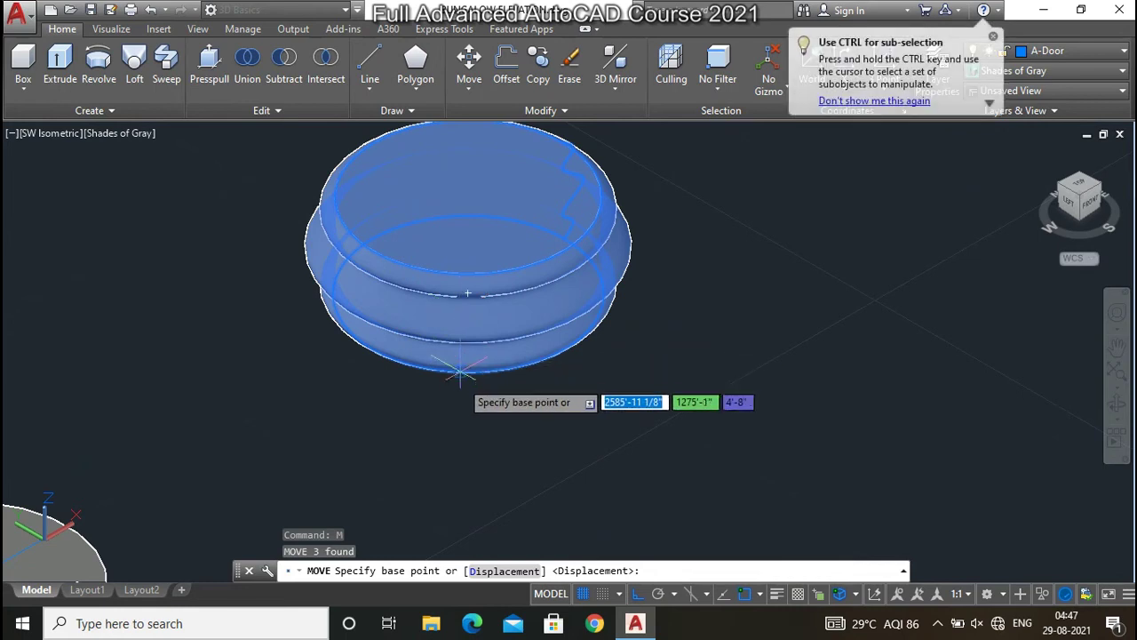
left_click(468, 291)
scroll(469, 291, "down", 2)
scroll(471, 258, "down", 2)
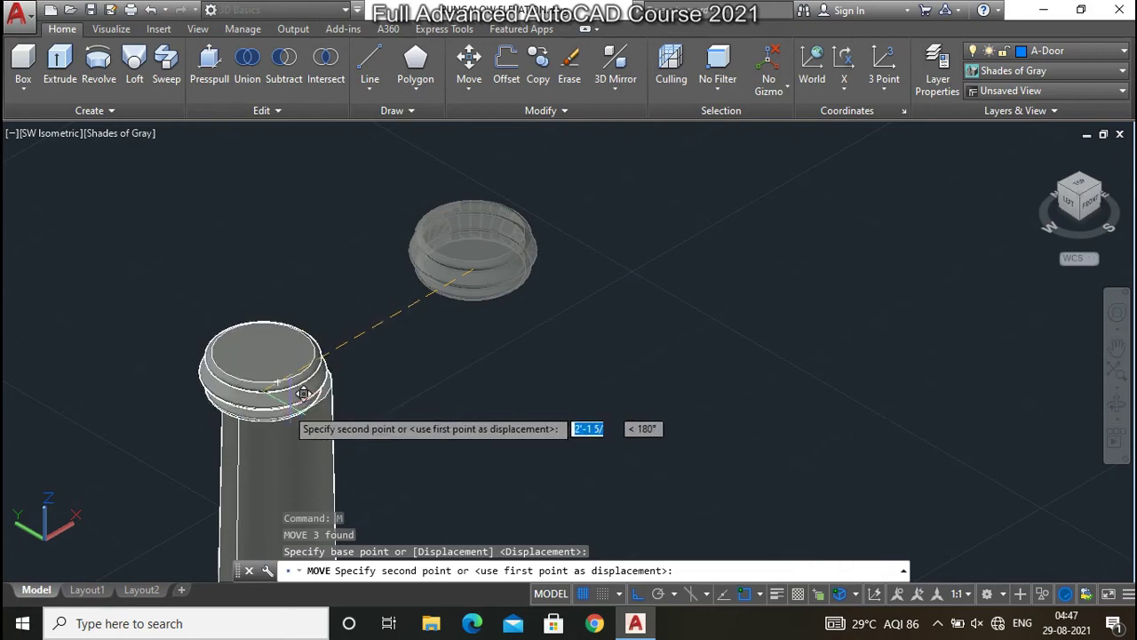
scroll(288, 386, "up", 2)
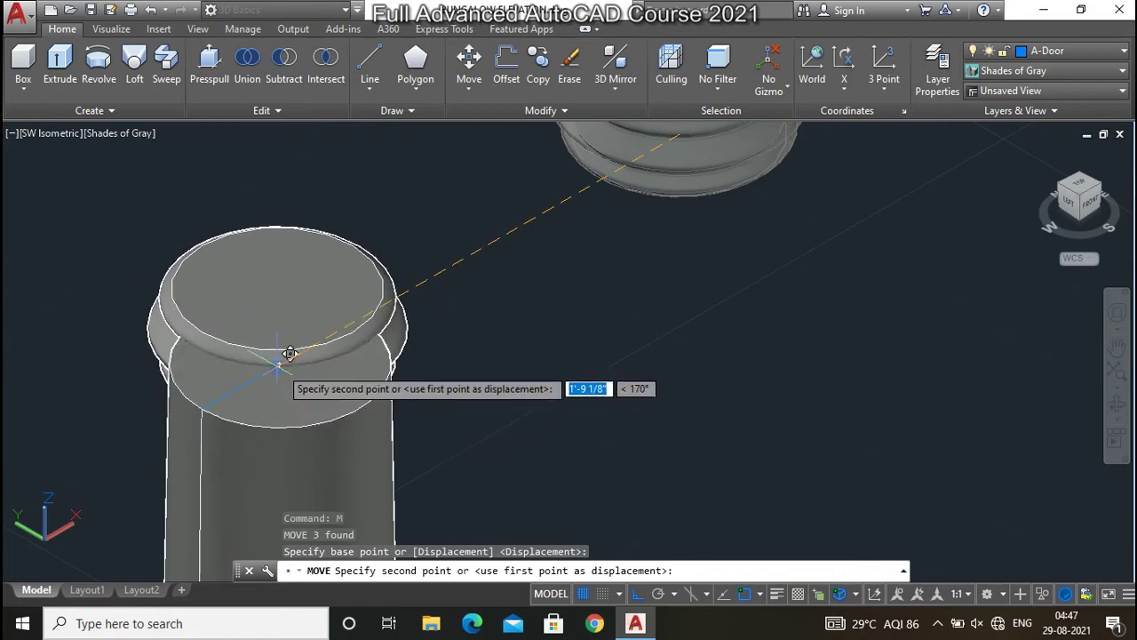
left_click(281, 359)
key("Escape")
scroll(320, 195, "down", 5)
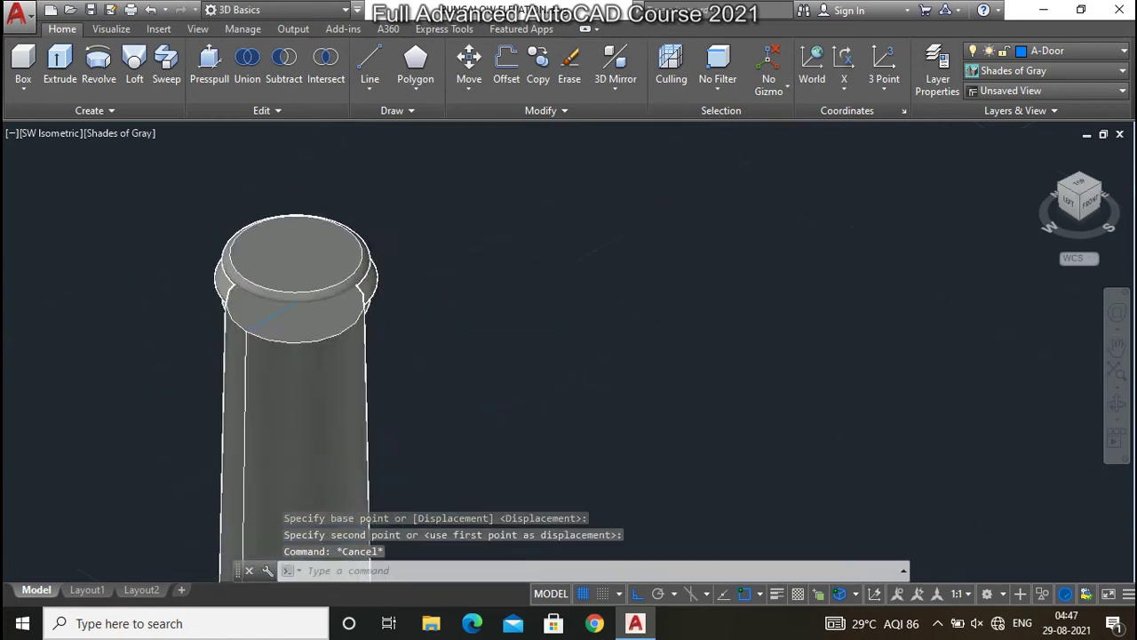
scroll(314, 282, "up", 3)
scroll(320, 293, "down", 3)
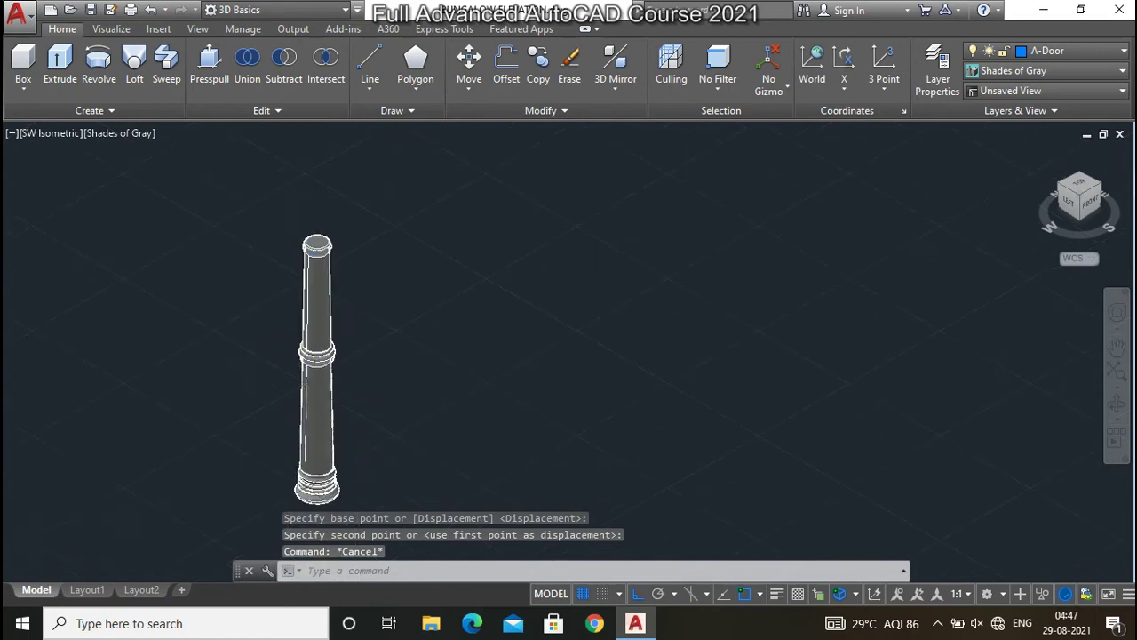
middle_click_drag(446, 384, 400, 340, "shift")
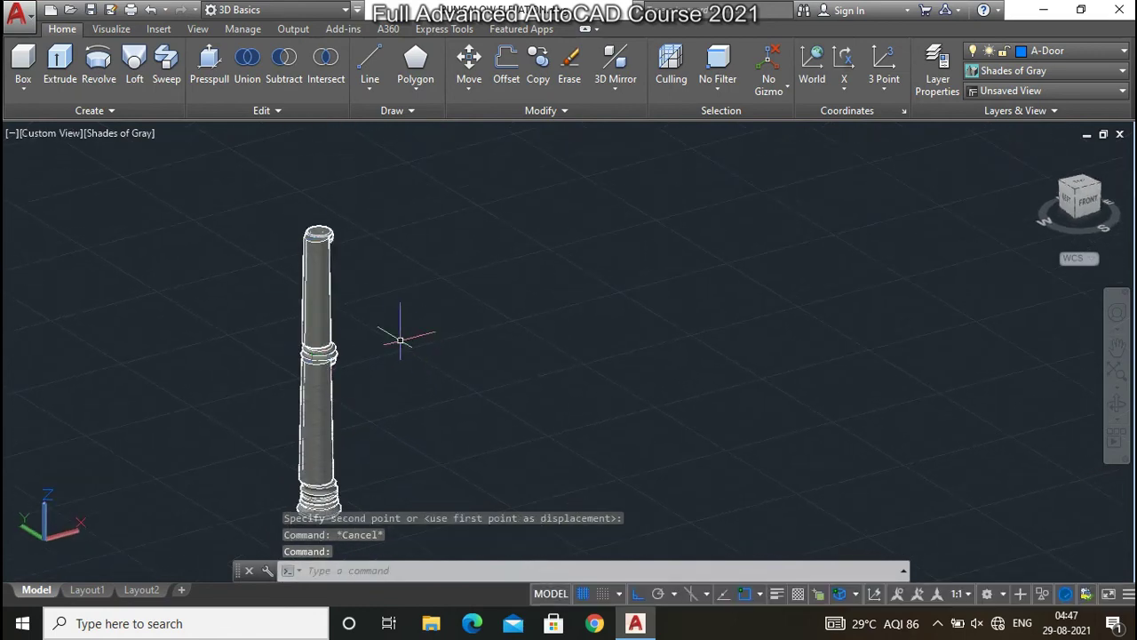
left_click(1059, 176)
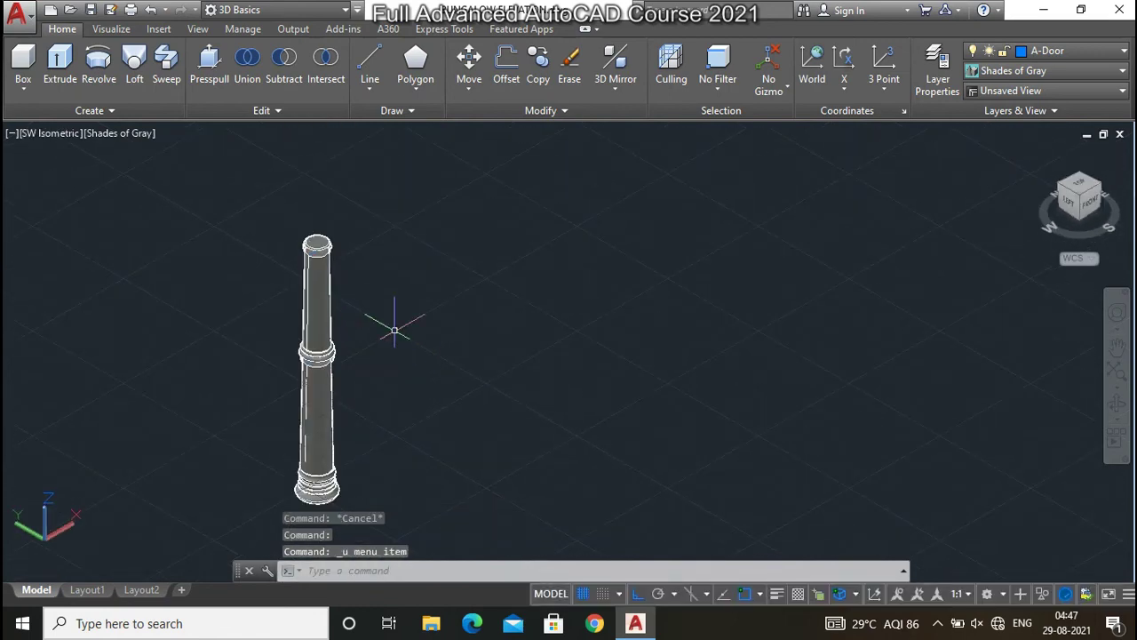
key("ctrl+z")
key("ctrl+z")
left_click(497, 318)
Switch to the front view and window-select the three caps beside the column
key("Escape")
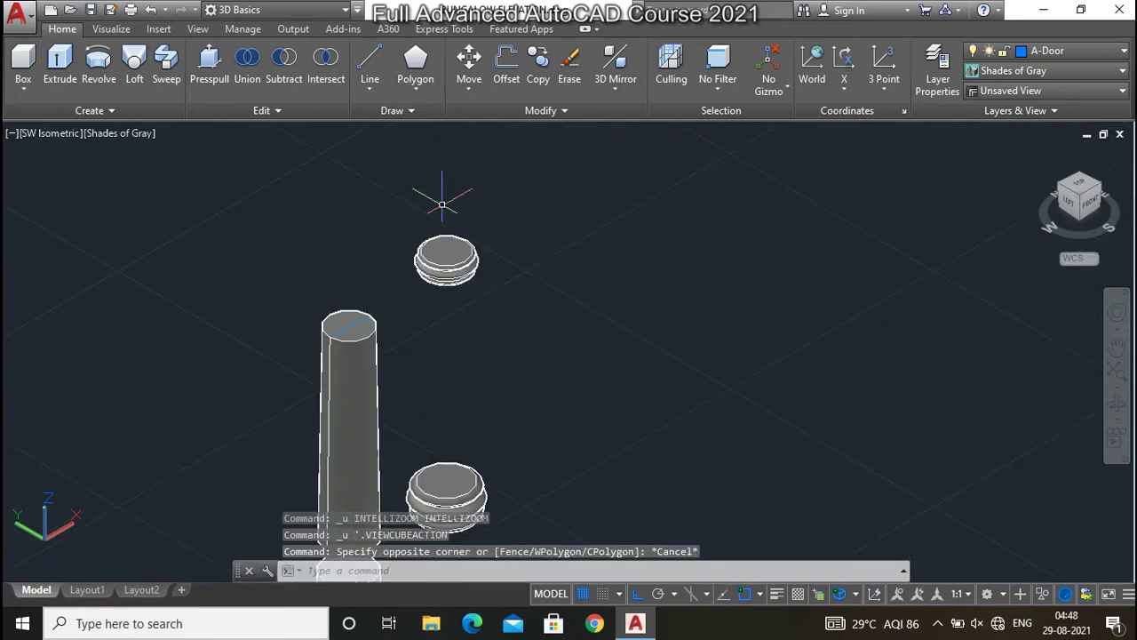
left_click(1089, 203)
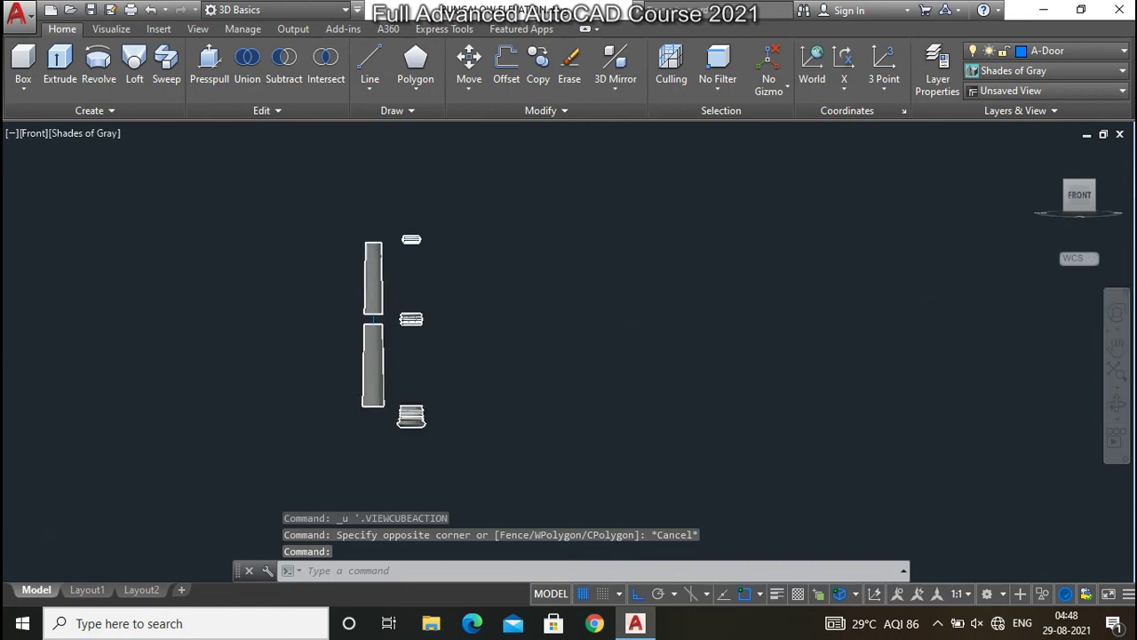
left_click(487, 457)
left_click(397, 200)
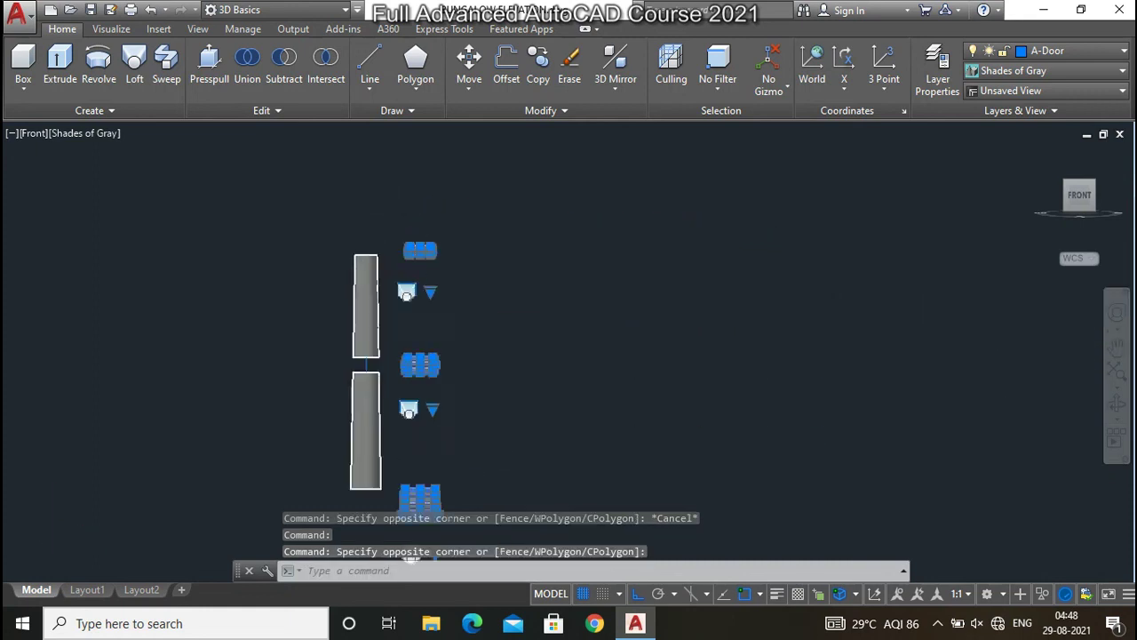
scroll(456, 354, "up", 3)
scroll(320, 271, "up", 5)
Move the caps onto the column so the capital sits on its top, then return to SW Isometric
type("m")
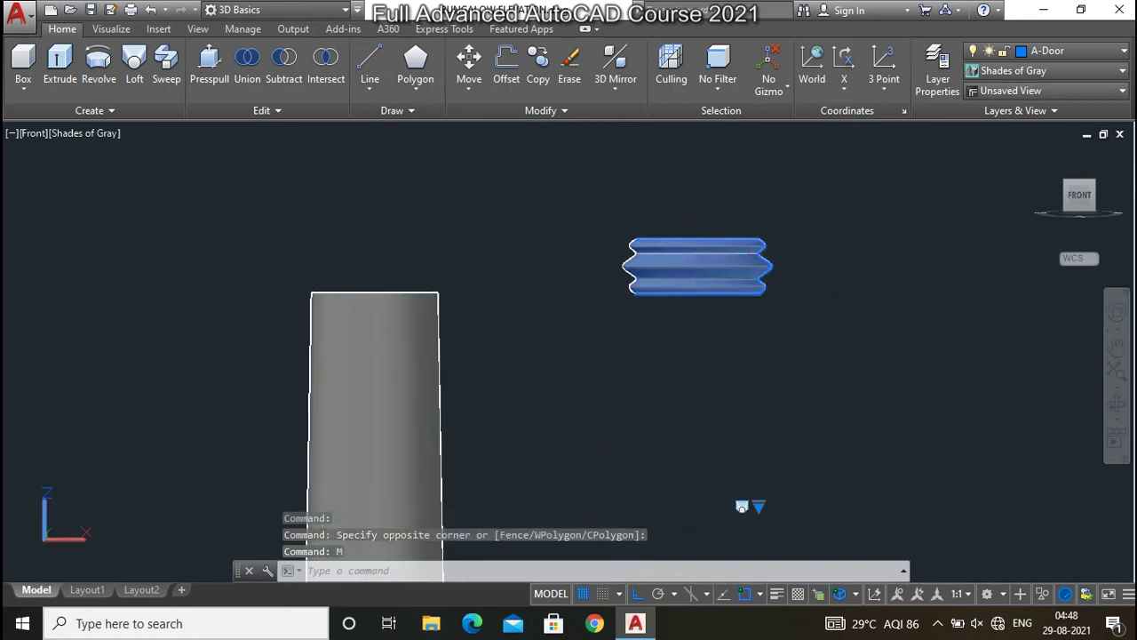
key("Return")
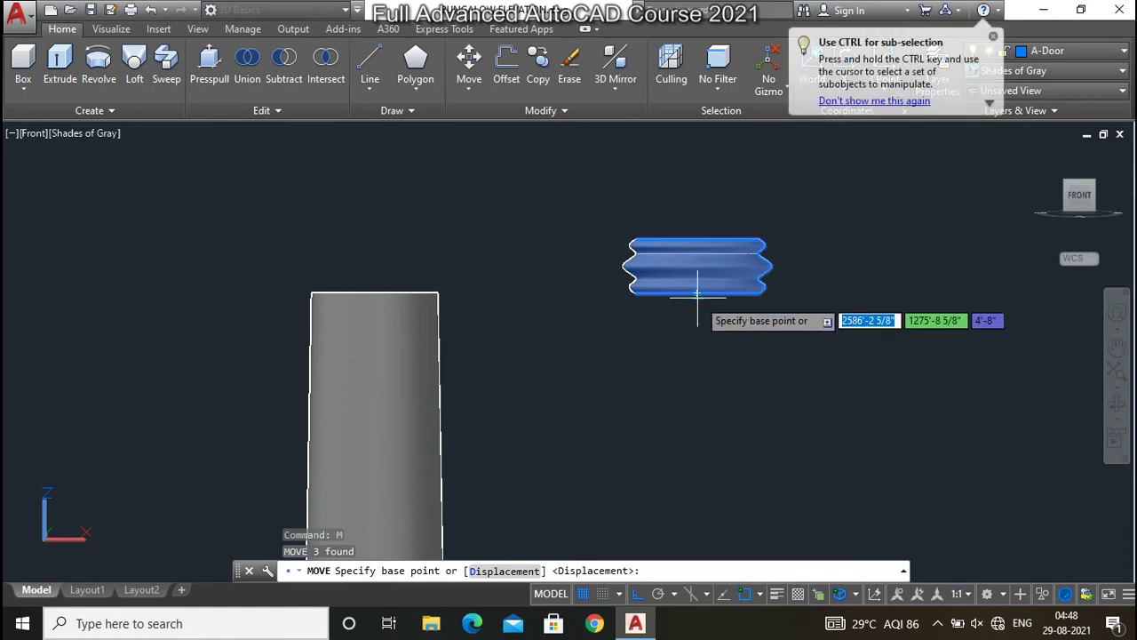
left_click(699, 293)
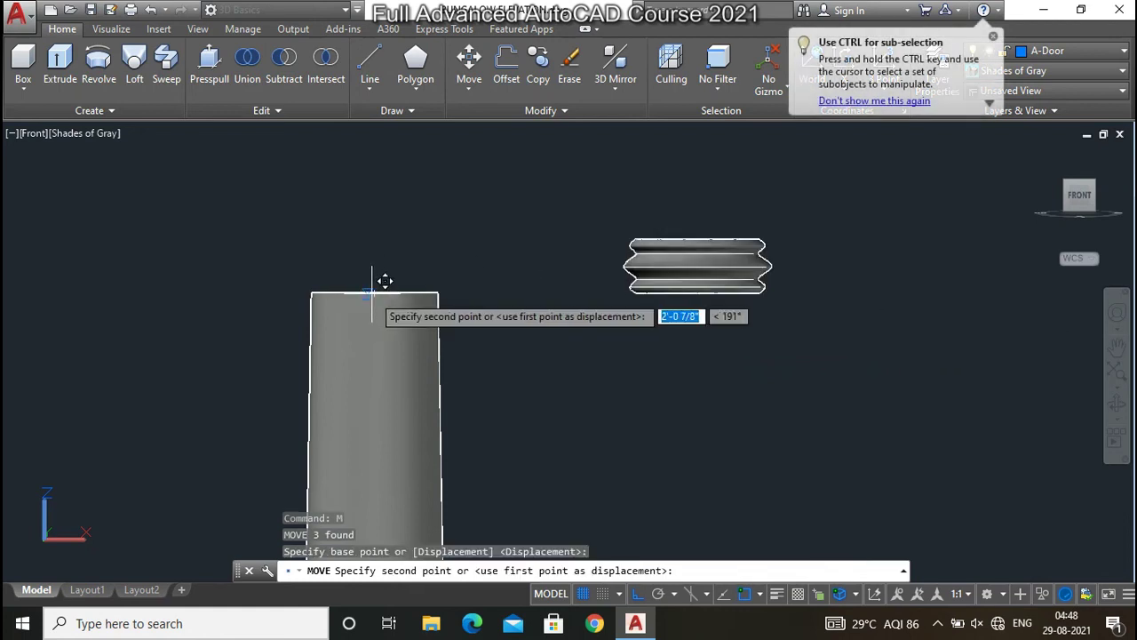
left_click(376, 293)
scroll(514, 281, "down", 4)
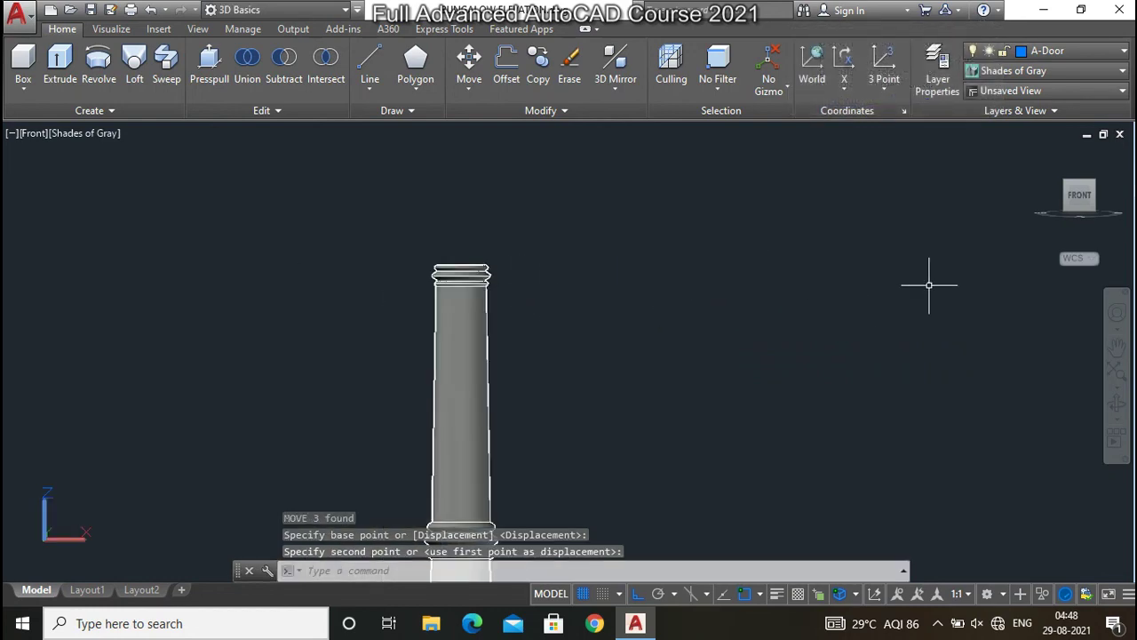
left_click(1056, 186)
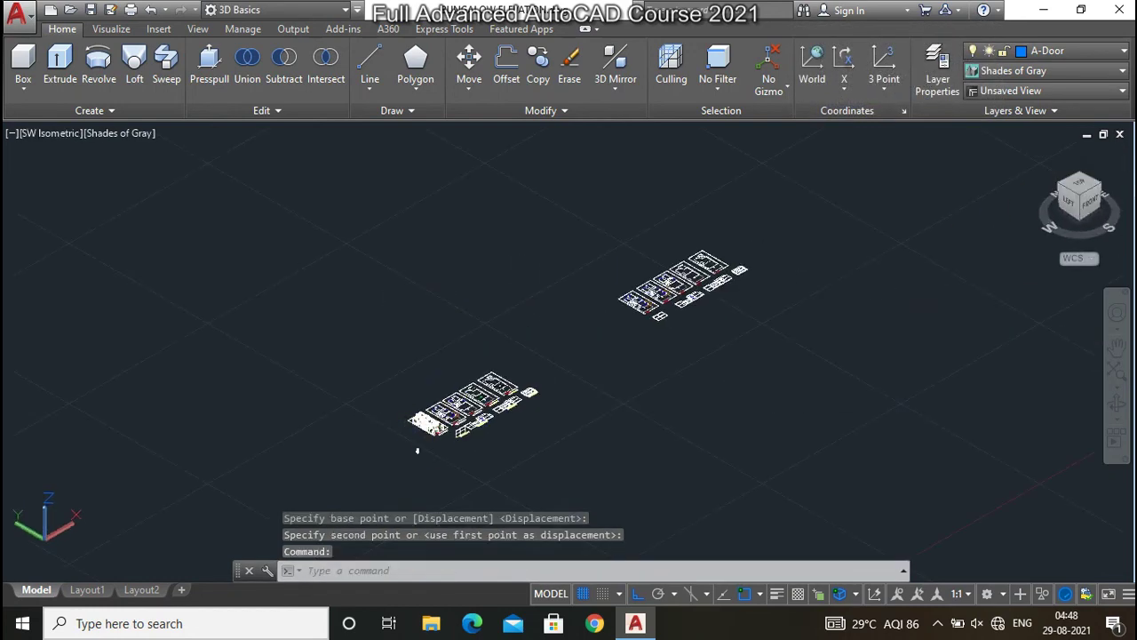
Zoom out to show the whole column and select its vertical edge line
scroll(394, 452, "up", 2)
scroll(388, 455, "up", 3)
scroll(388, 458, "up", 5)
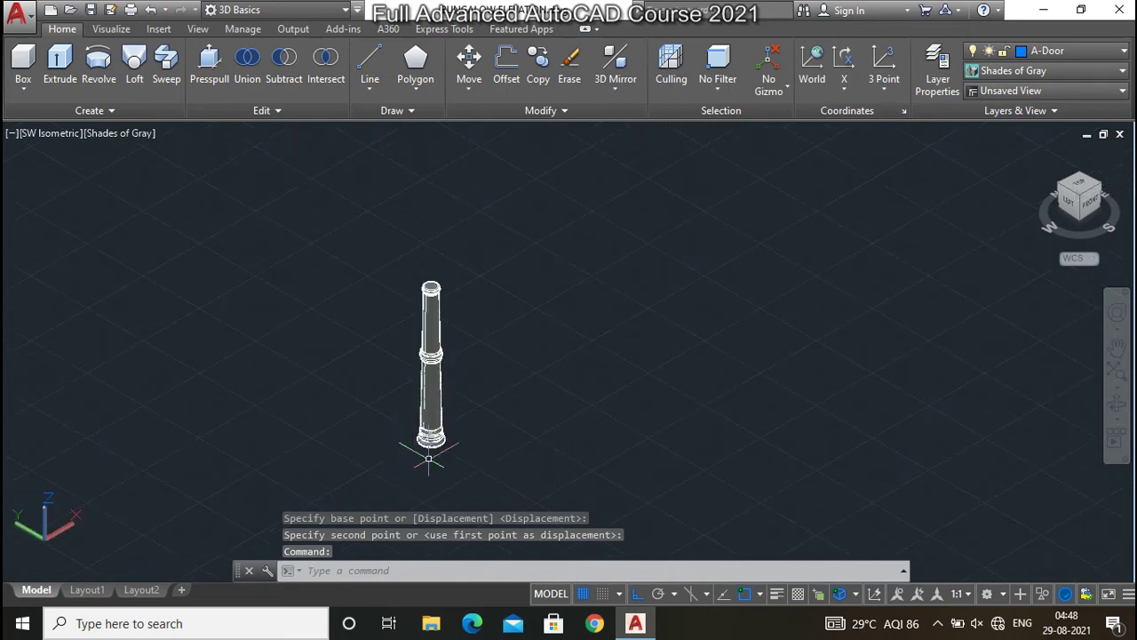
scroll(428, 459, "up", 3)
scroll(429, 458, "up", 3)
scroll(428, 459, "down", 3)
scroll(428, 458, "down", 2)
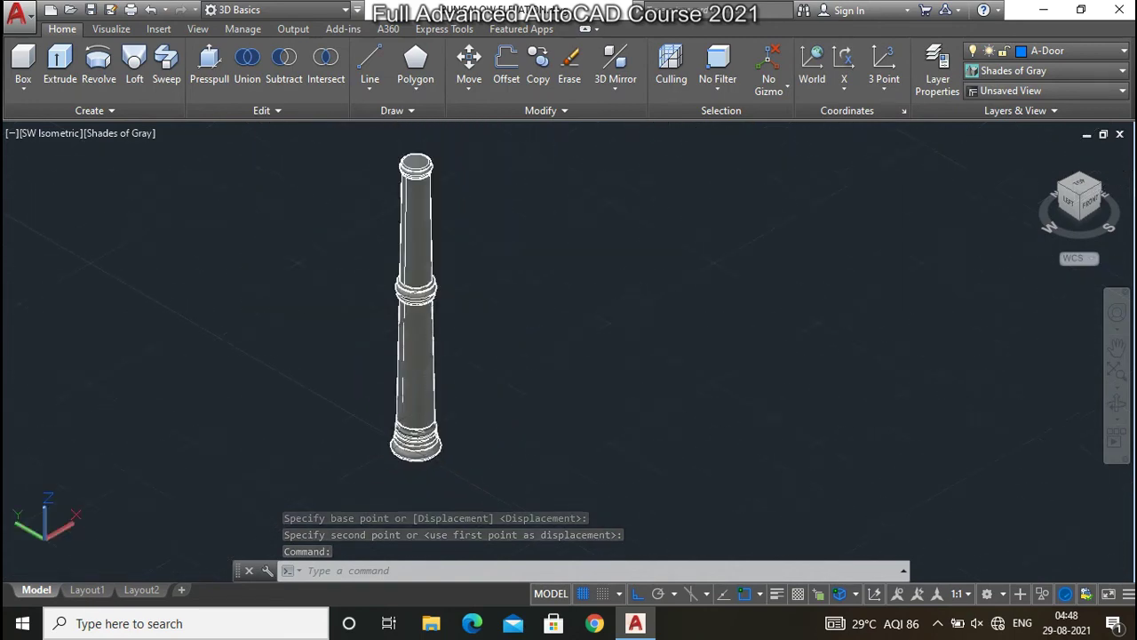
scroll(434, 336, "up", 3)
scroll(404, 298, "up", 2)
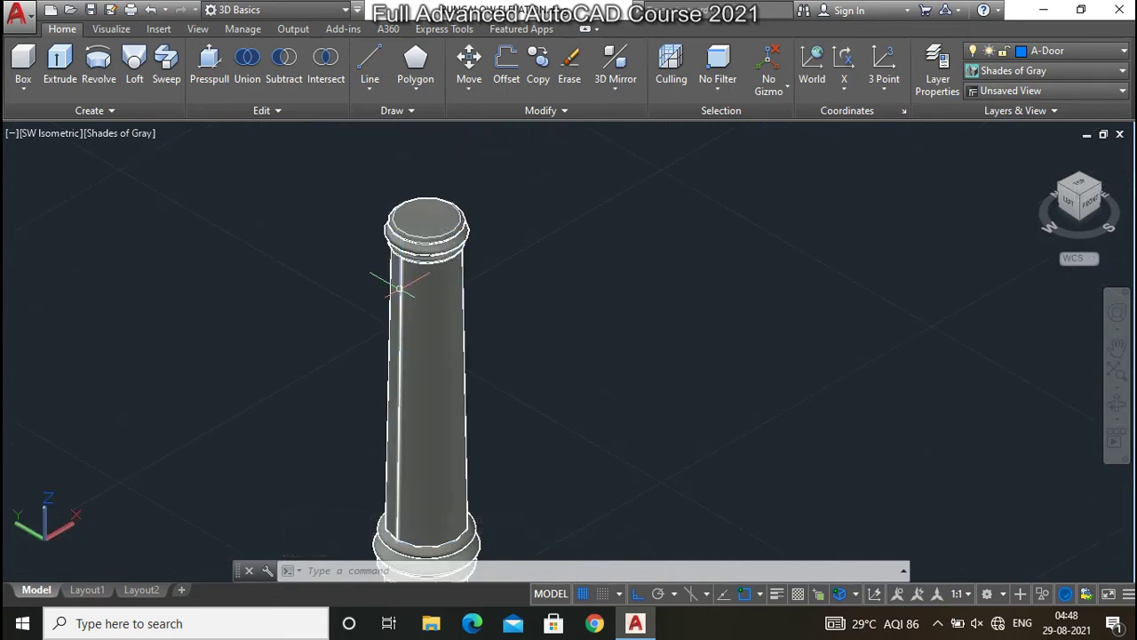
left_click(399, 288)
scroll(403, 226, "down", 3)
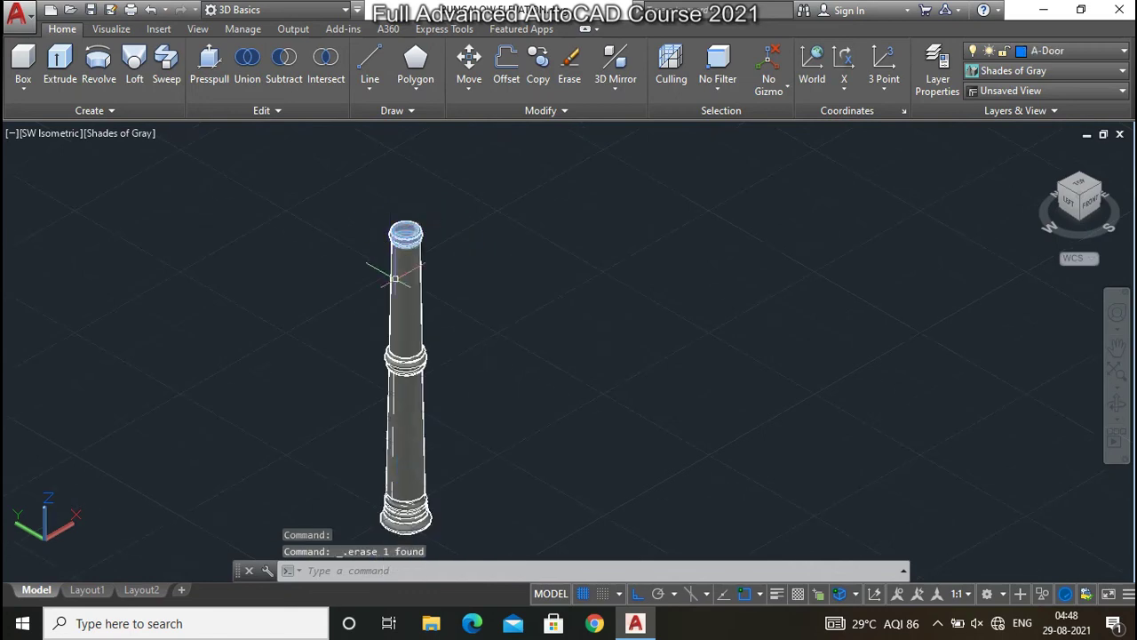
scroll(399, 400, "up", 3)
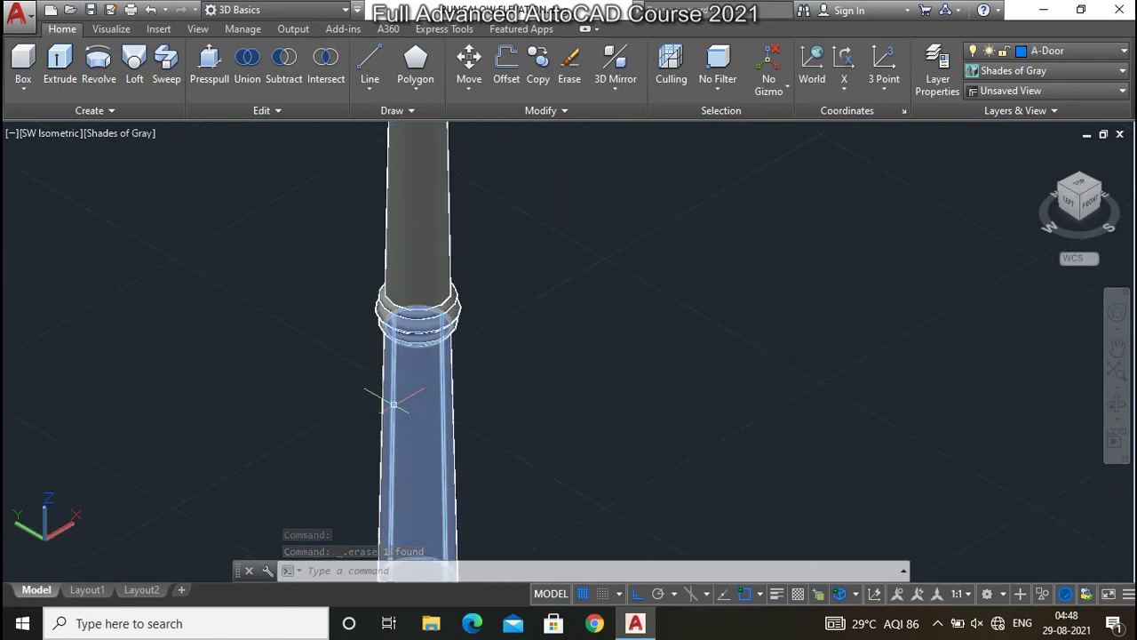
Delete the lower shaft solid, undo the deletion, and clear the selection
left_click(393, 404)
key("Delete")
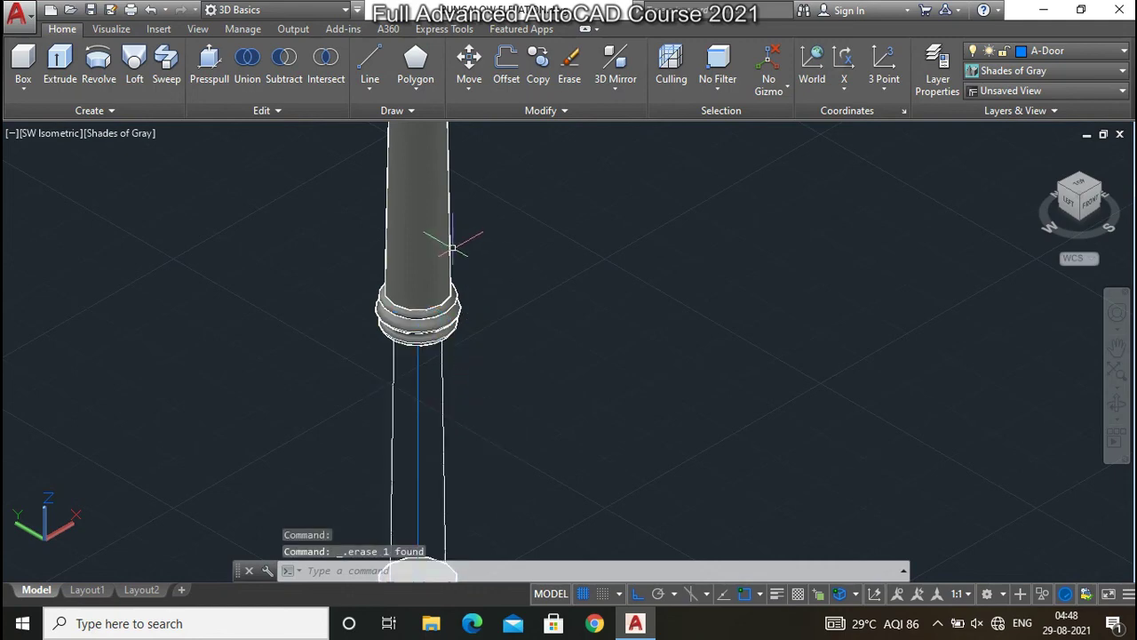
key("ctrl+z")
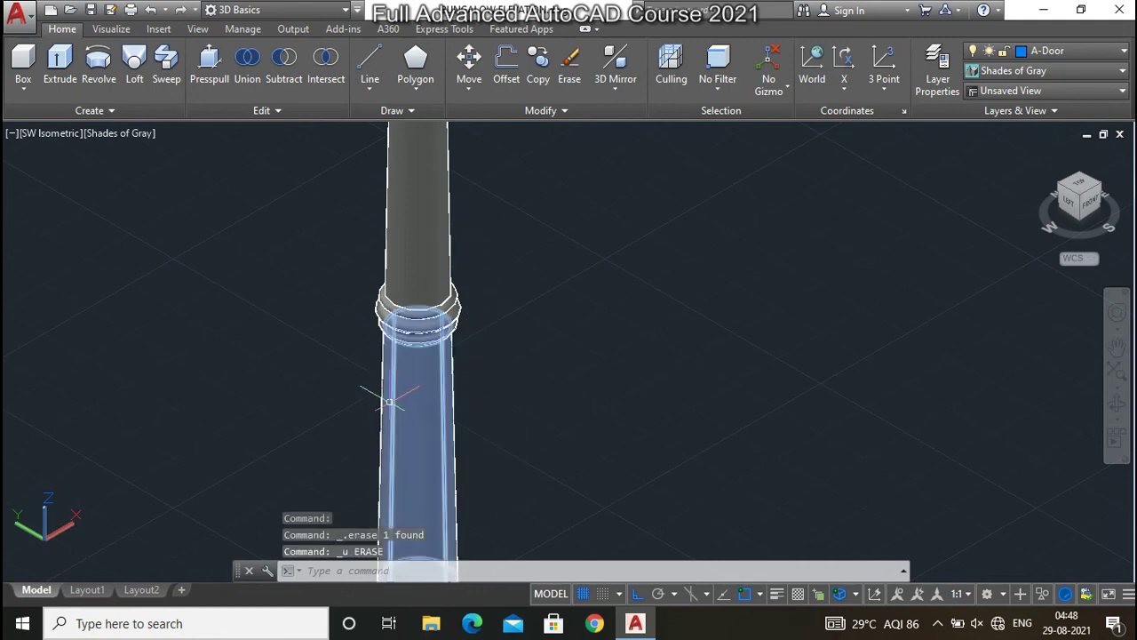
key("Escape")
scroll(404, 331, "down", 5)
scroll(455, 410, "up", 4)
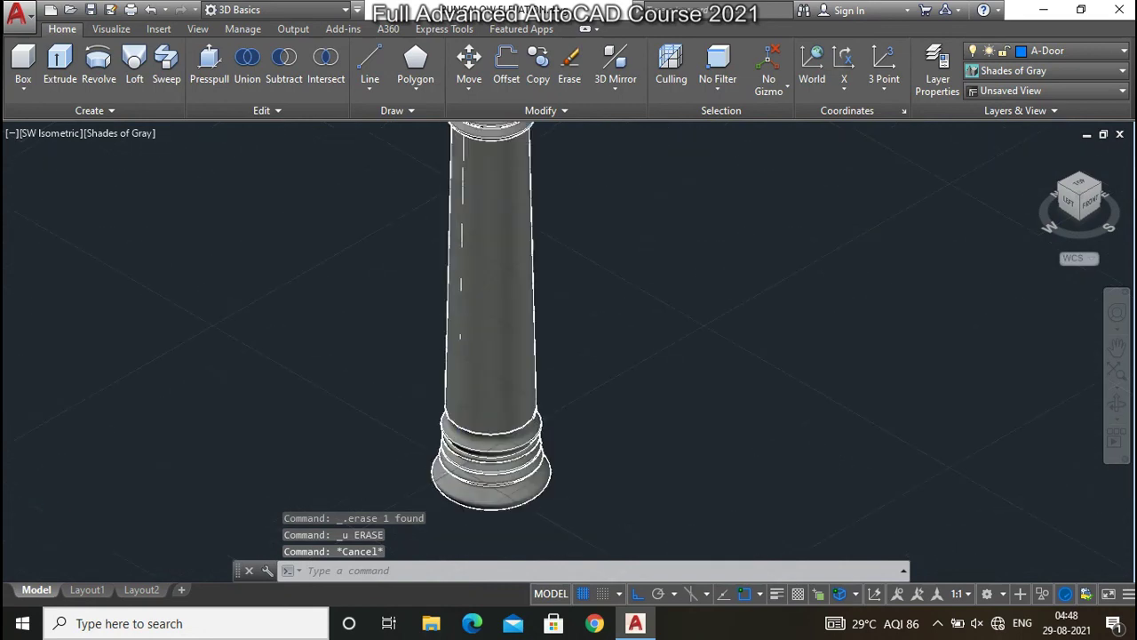
scroll(455, 410, "up", 2)
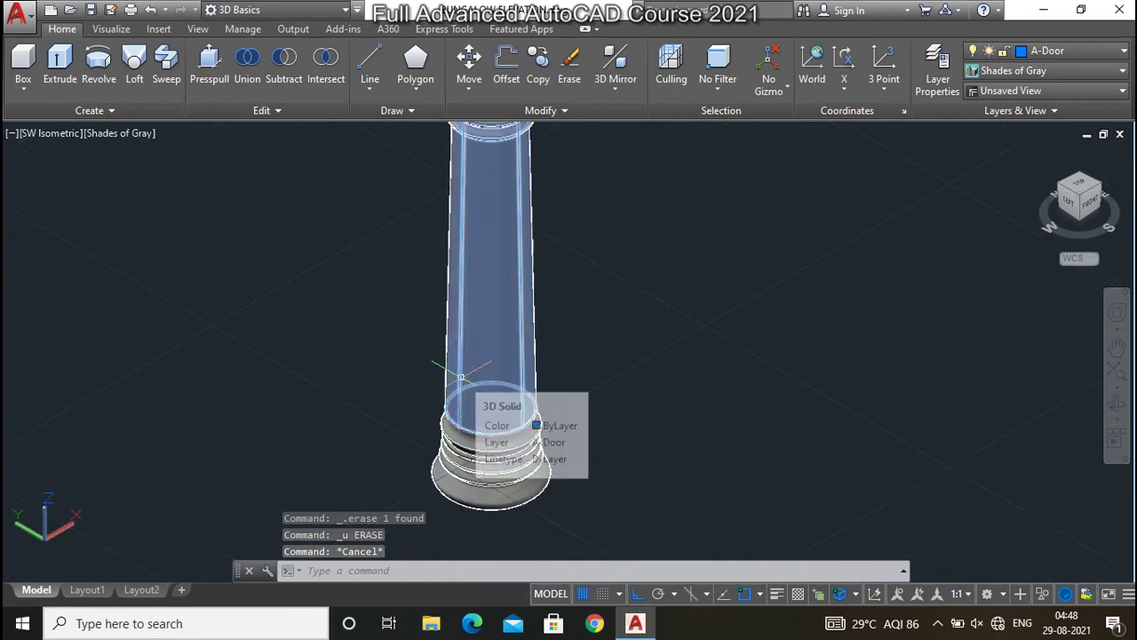
key("Escape")
scroll(498, 444, "down", 3)
scroll(513, 491, "down", 3)
Window-select all 13 column pieces and combine them into one unnamed group
left_click(514, 491)
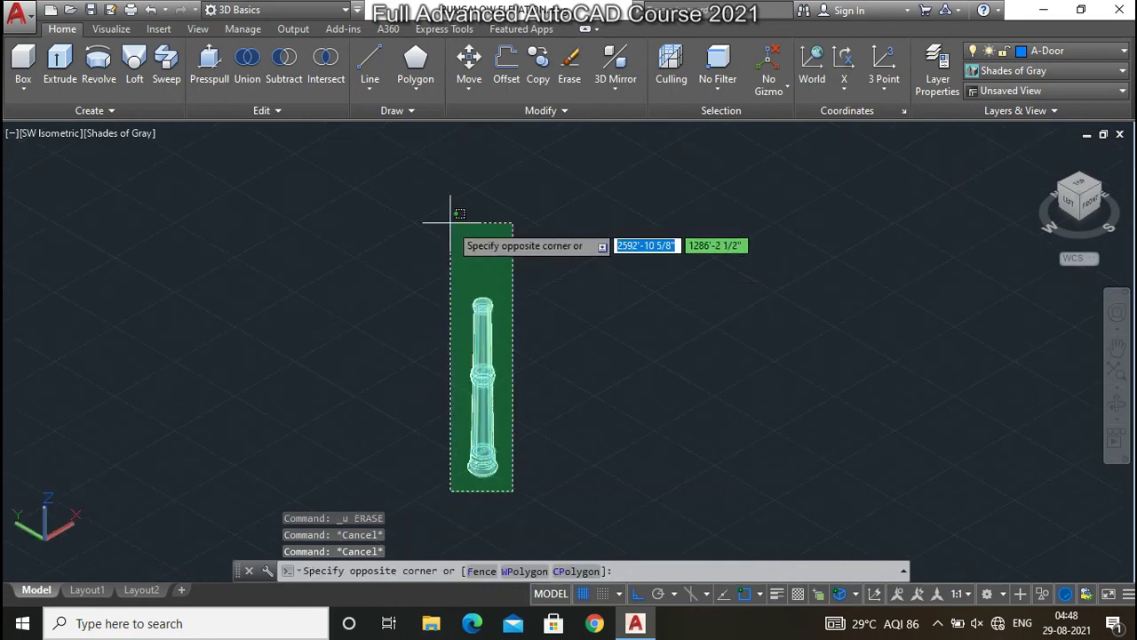
left_click(446, 222)
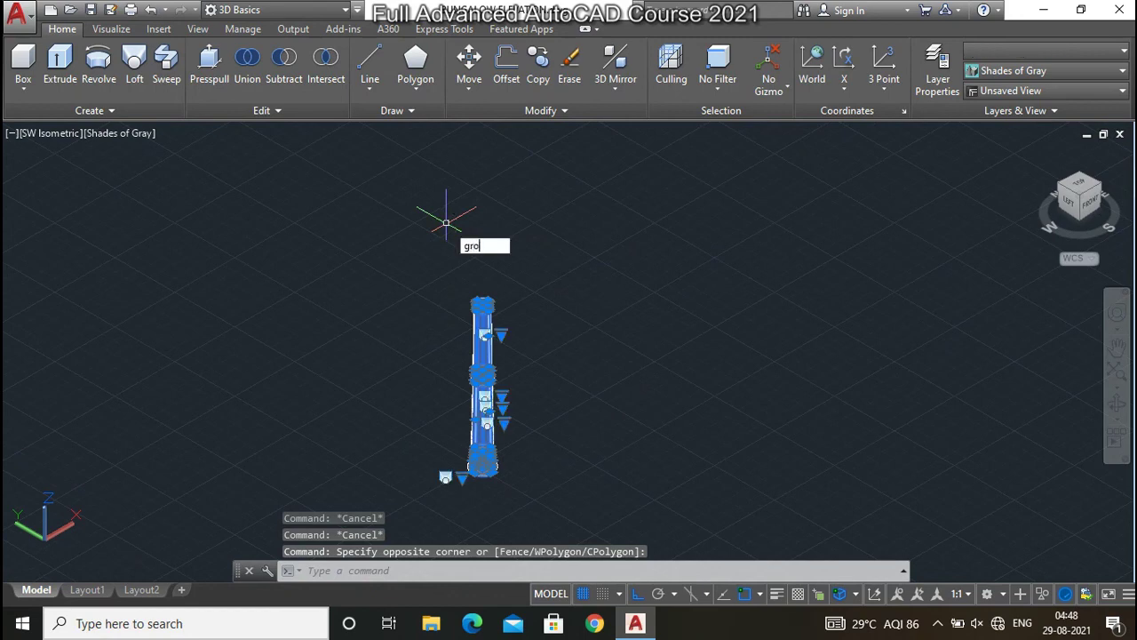
key("Return")
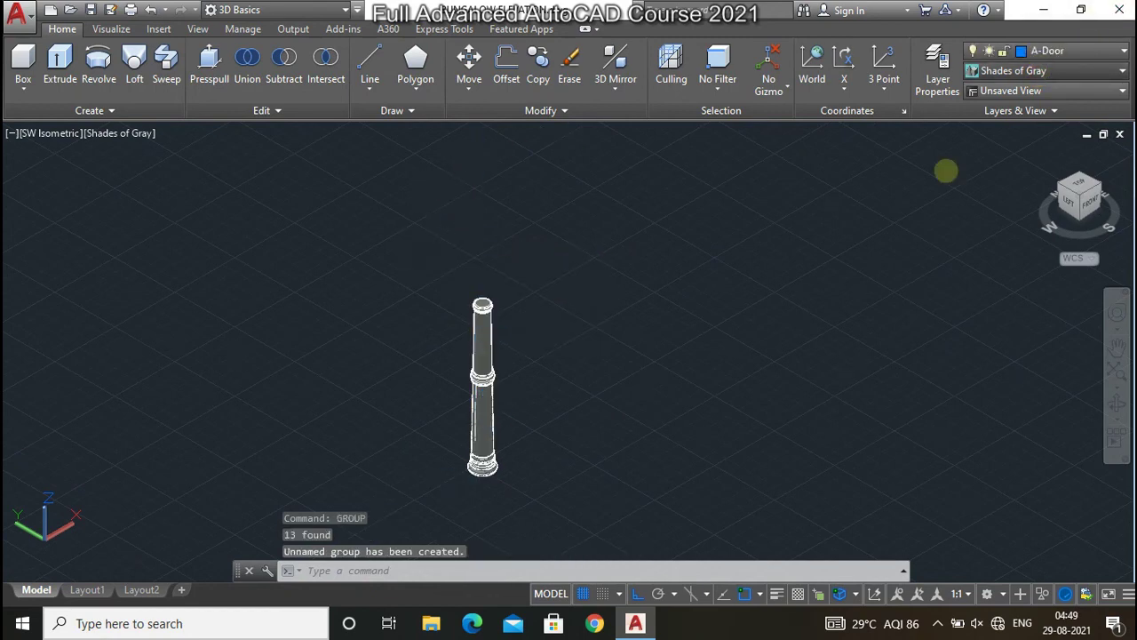
Reselect the column to confirm it acts as a single group, then deselect it
left_click(539, 525)
left_click(452, 249)
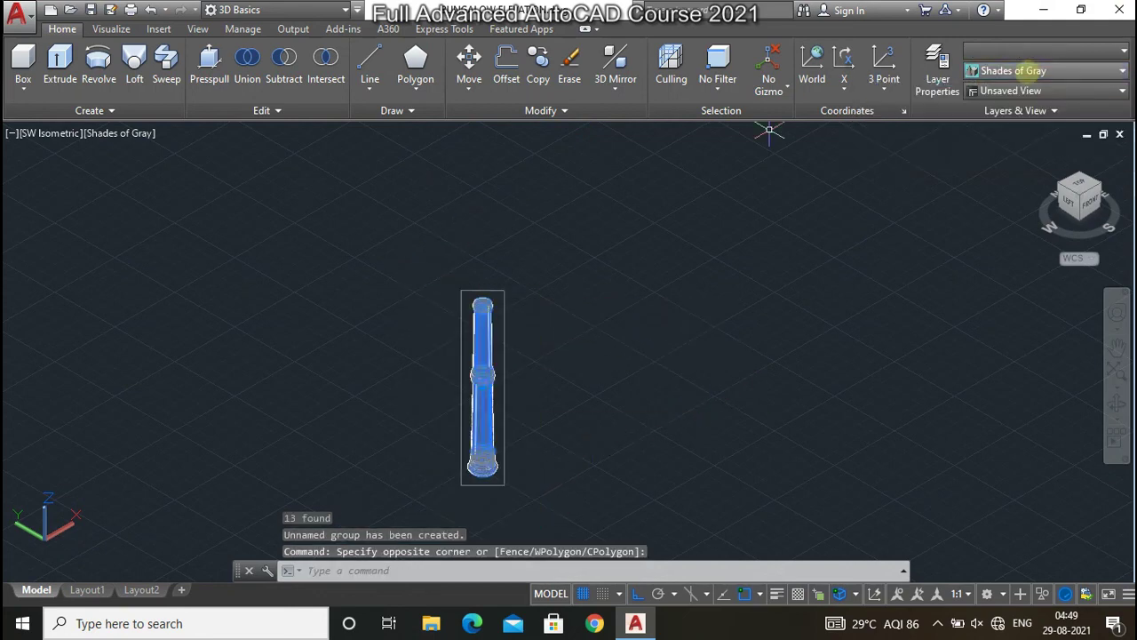
left_click(1022, 71)
left_click(1027, 169)
key("Escape")
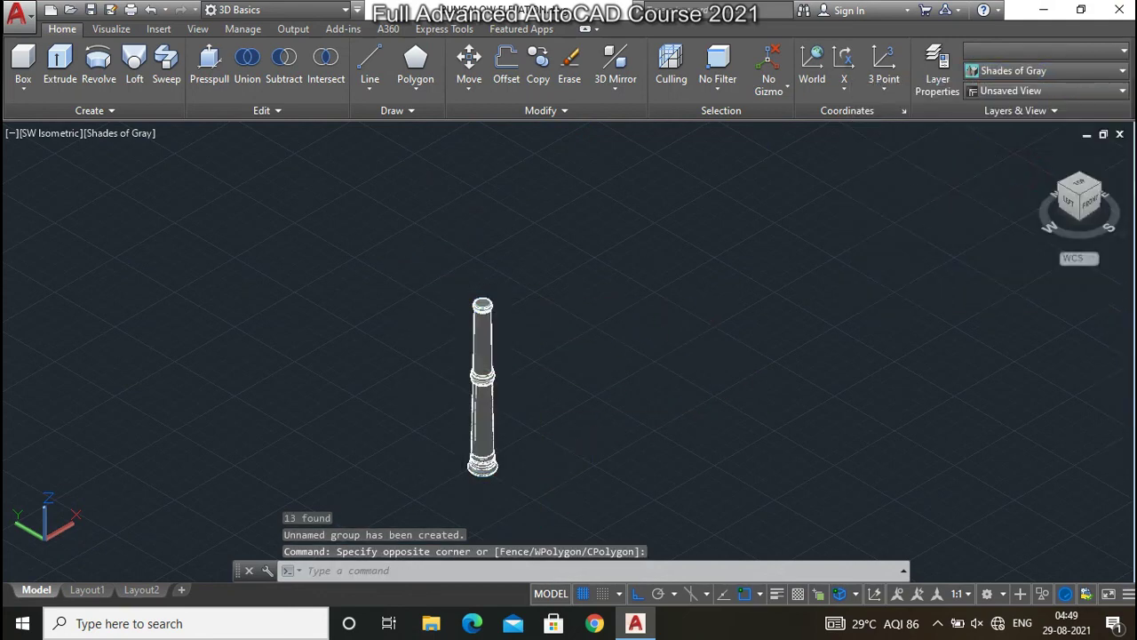
Zoom and orbit to a front-facing view of the grouped column
scroll(533, 469, "up", 3)
scroll(470, 310, "up", 4)
scroll(471, 310, "up", 3)
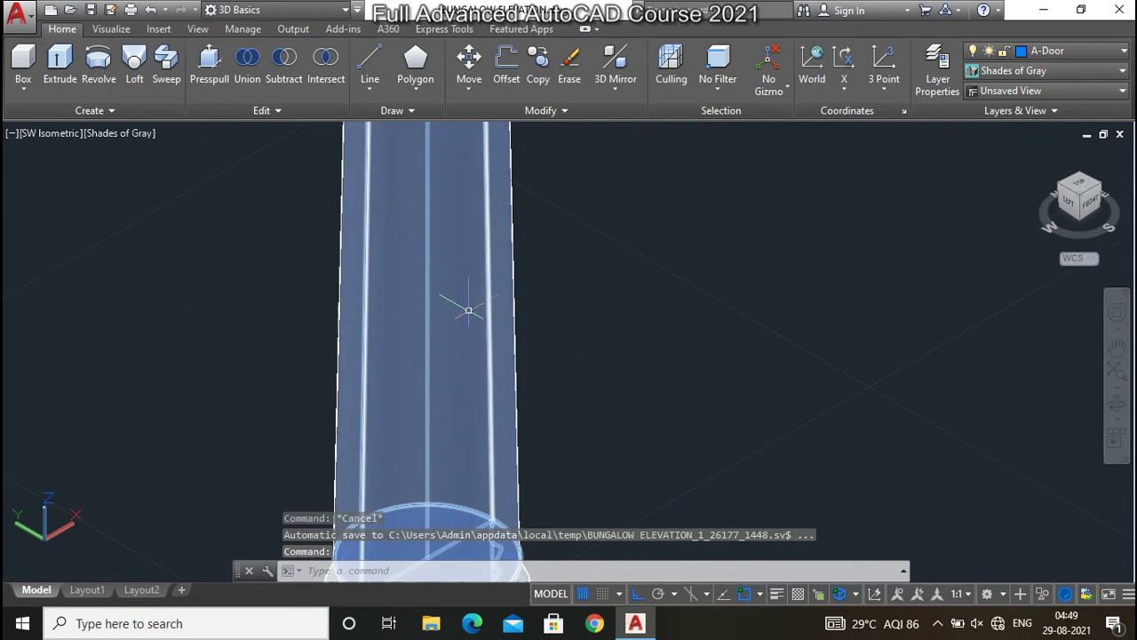
scroll(450, 523, "down", 5)
scroll(450, 523, "up", 4)
scroll(478, 452, "down", 2)
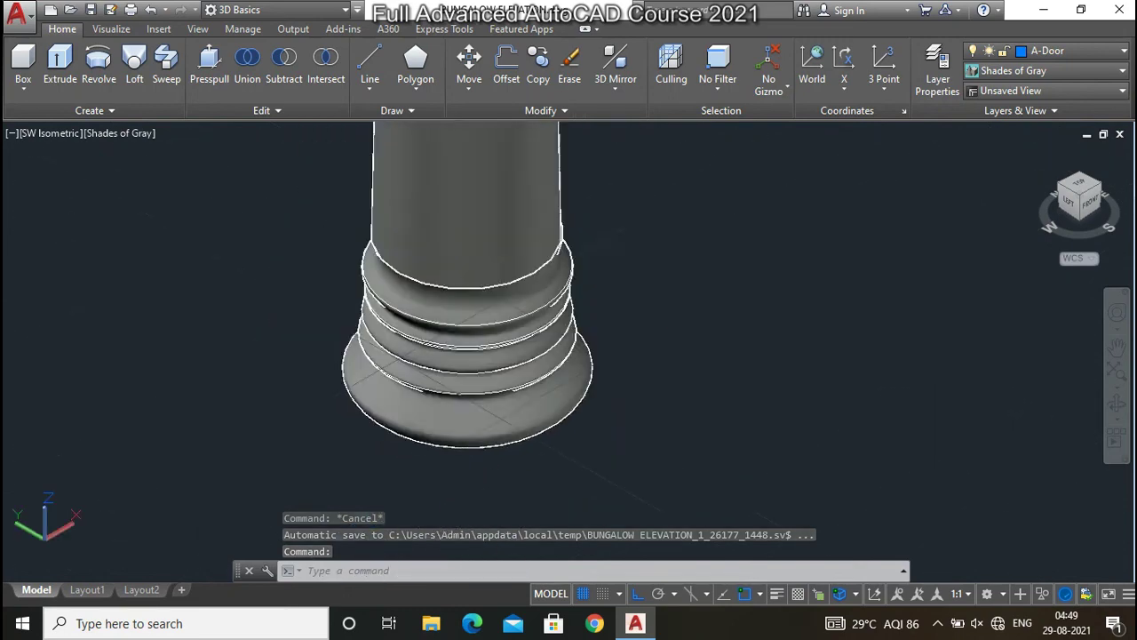
scroll(481, 515, "down", 6)
mouse_move(543, 356)
middle_mouse_down("shift")
mouse_move(524, 338)
mouse_move(506, 254)
mouse_move(465, 199)
mouse_move(473, 306)
middle_mouse_up("shift")
scroll(546, 419, "down", 5)
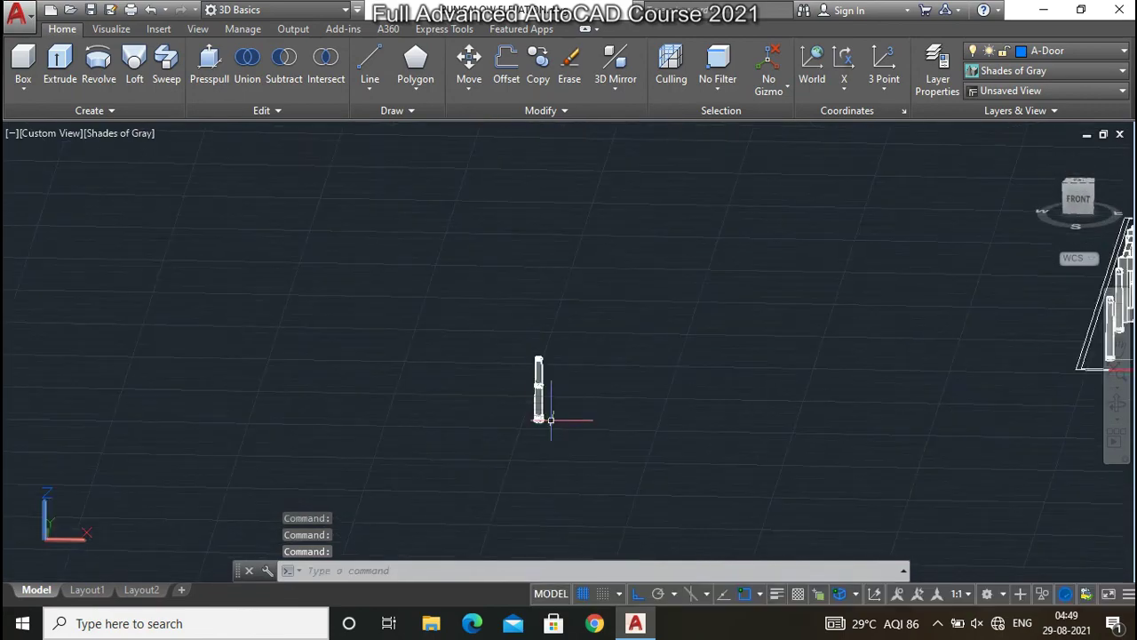
scroll(541, 386, "up", 2)
scroll(554, 336, "up", 3)
scroll(553, 306, "up", 5)
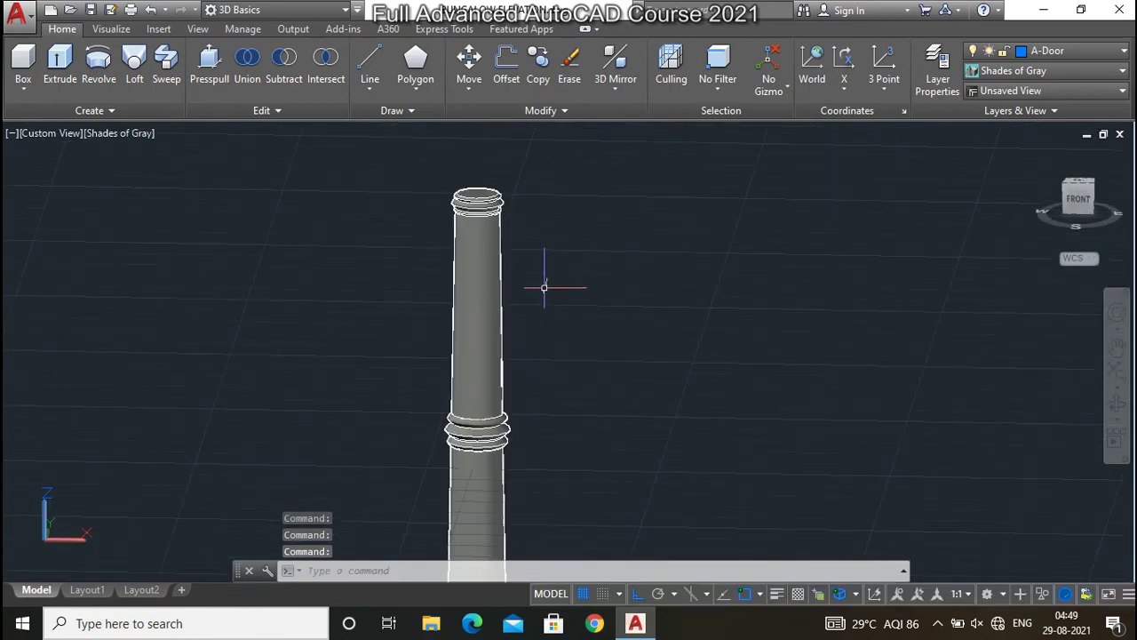
mouse_move(544, 287)
middle_mouse_down("shift")
mouse_move(517, 264)
mouse_move(551, 287)
middle_mouse_up("shift")
scroll(533, 302, "down", 3)
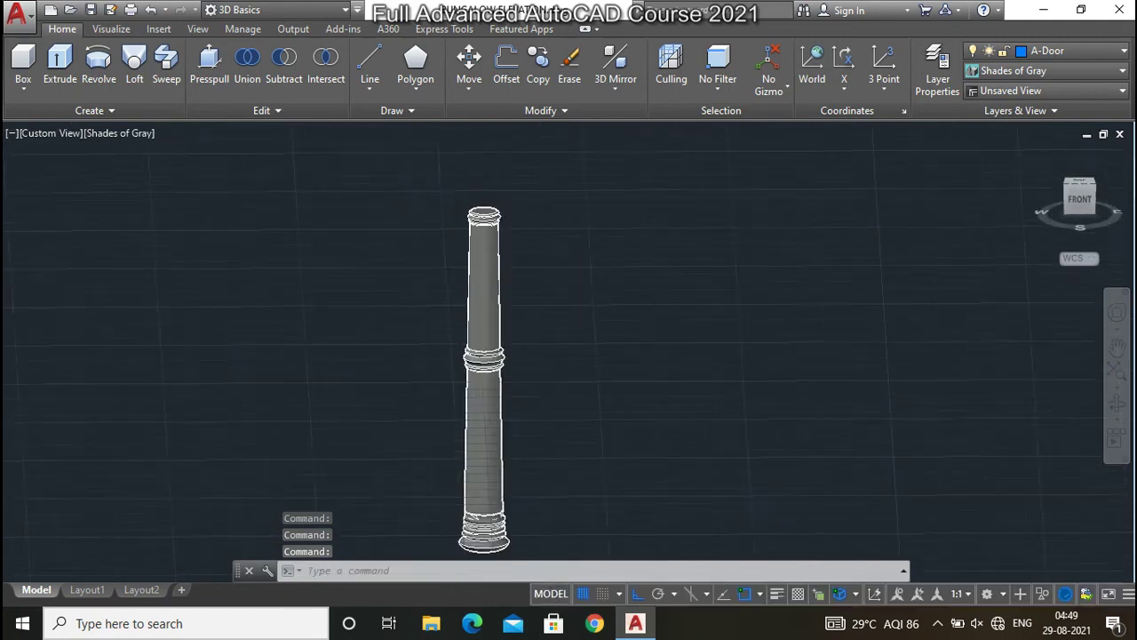
scroll(518, 329, "down", 2)
scroll(503, 321, "up", 2)
scroll(503, 321, "up", 2)
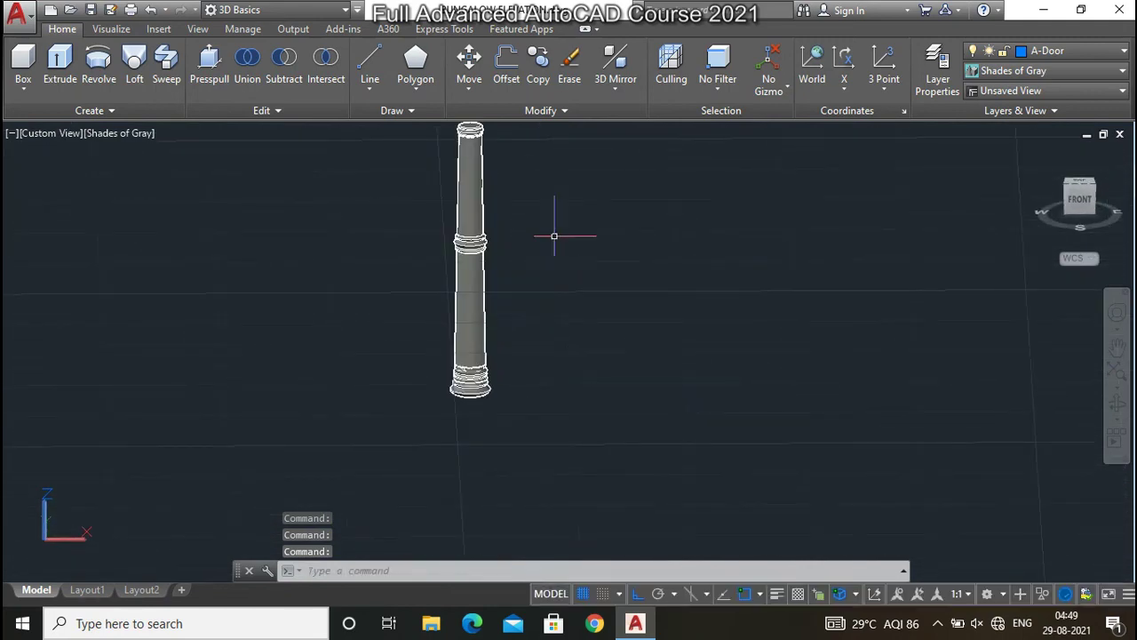
left_click(1116, 347)
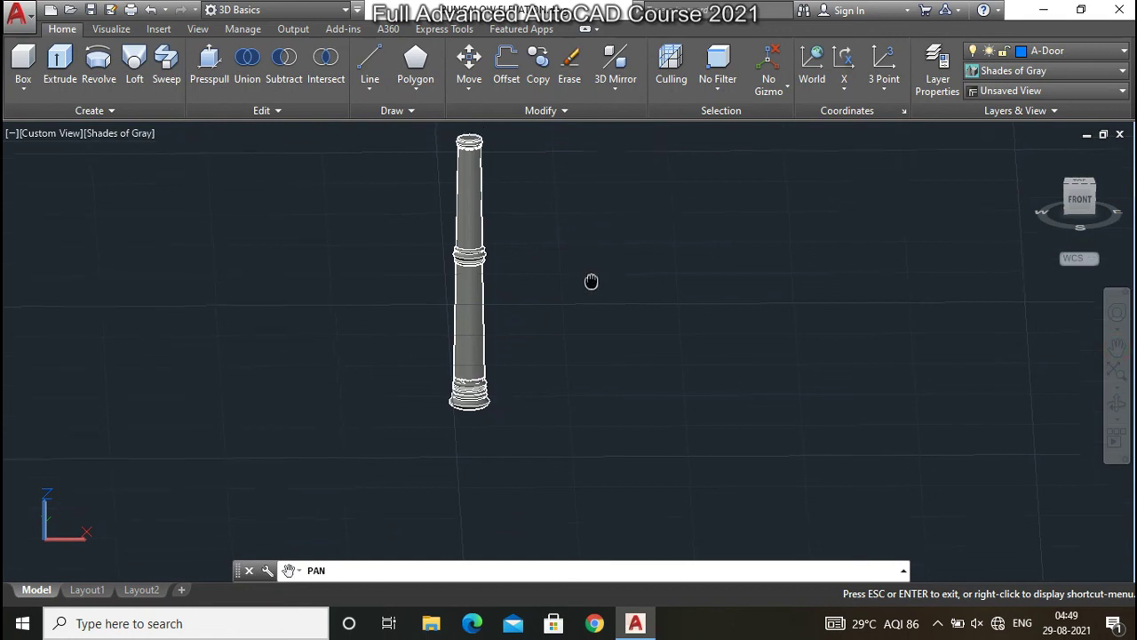
left_click_drag(591, 281, 607, 336)
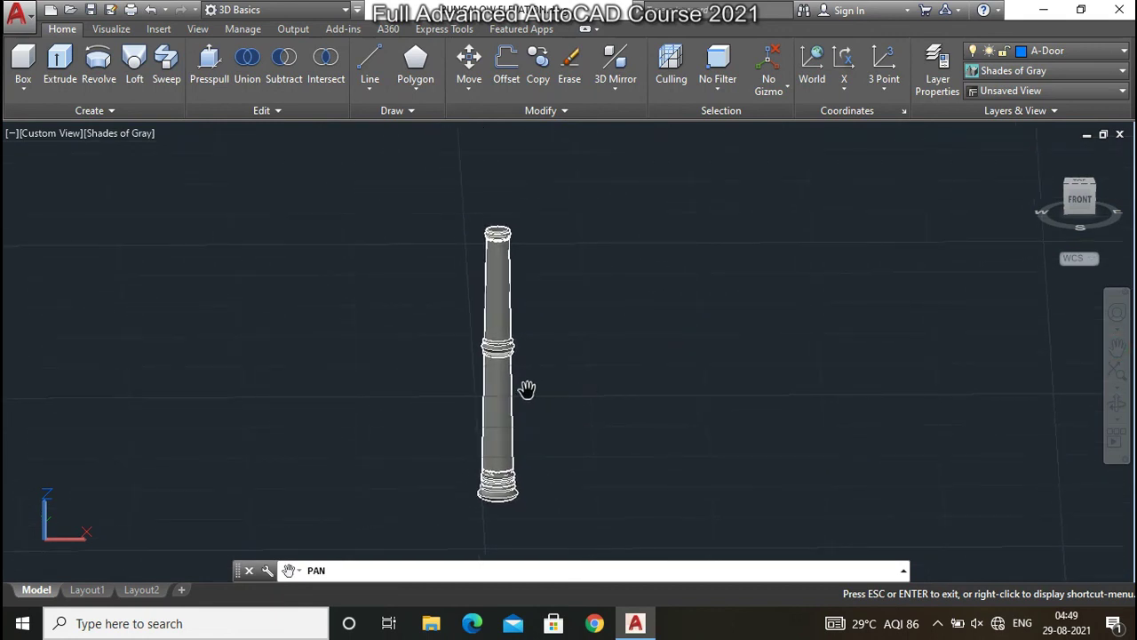
scroll(527, 388, "up", 1)
scroll(527, 388, "up", 1)
scroll(528, 388, "up", 1)
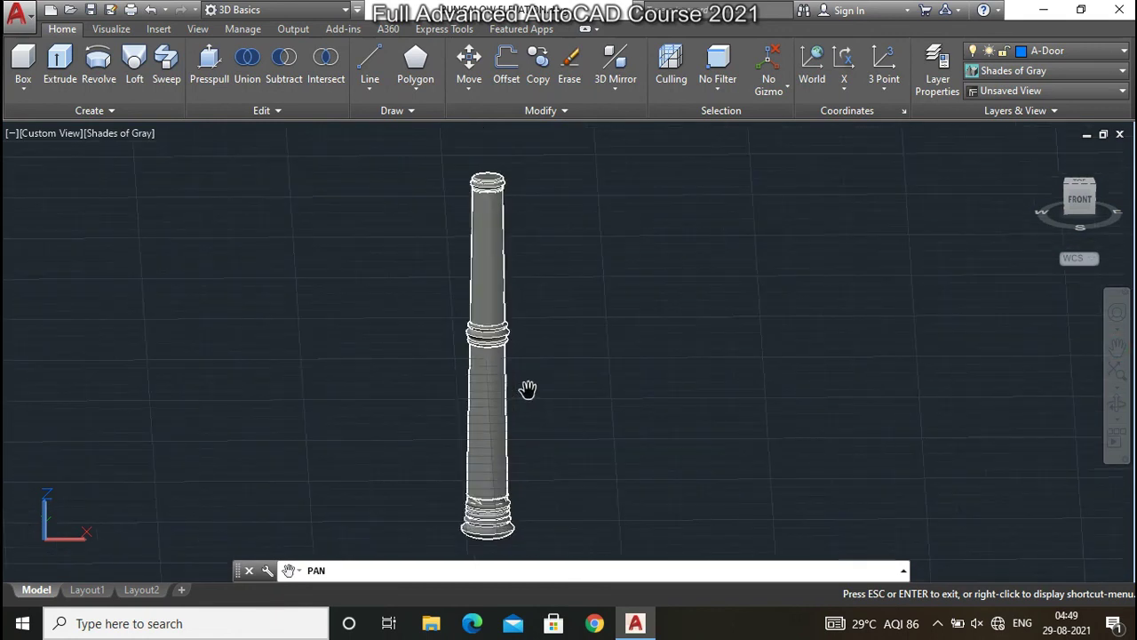
scroll(527, 405, "up", 1)
scroll(471, 540, "up", 2)
scroll(476, 547, "up", 3)
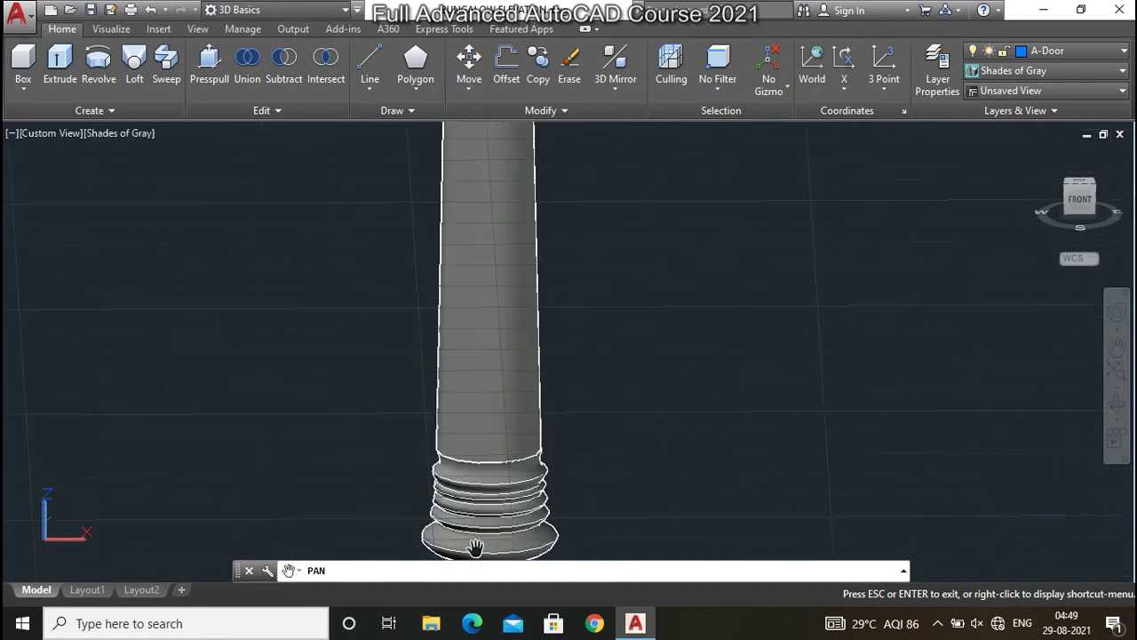
scroll(476, 547, "up", 1)
scroll(471, 444, "up", 1)
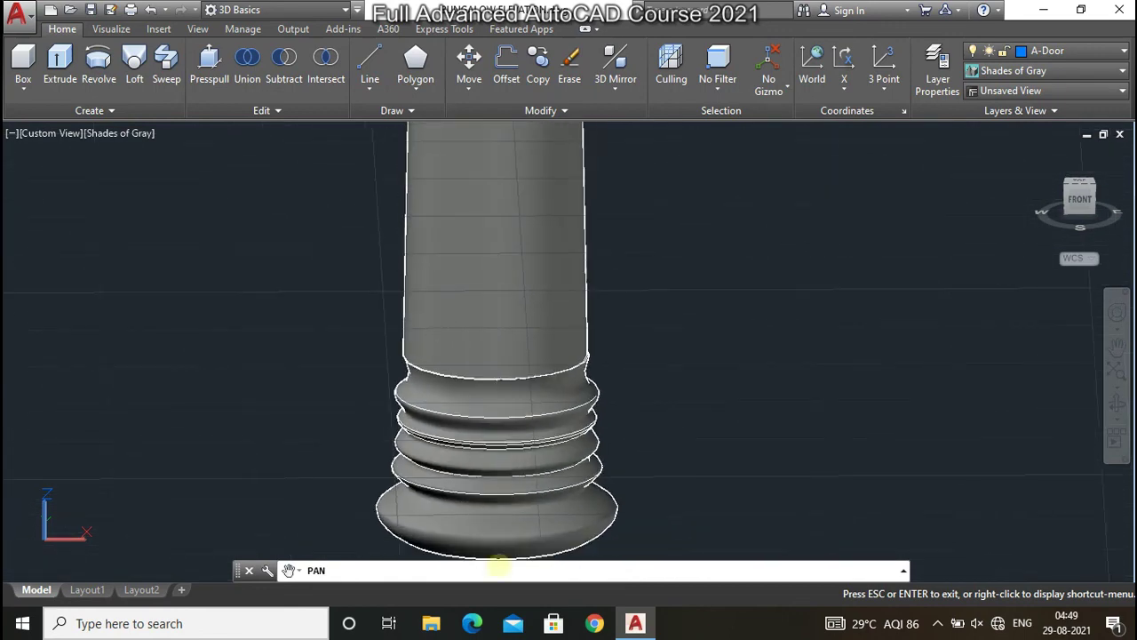
scroll(506, 534, "up", 2)
scroll(511, 495, "down", 1)
scroll(401, 498, "down", 1)
scroll(436, 564, "down", 2)
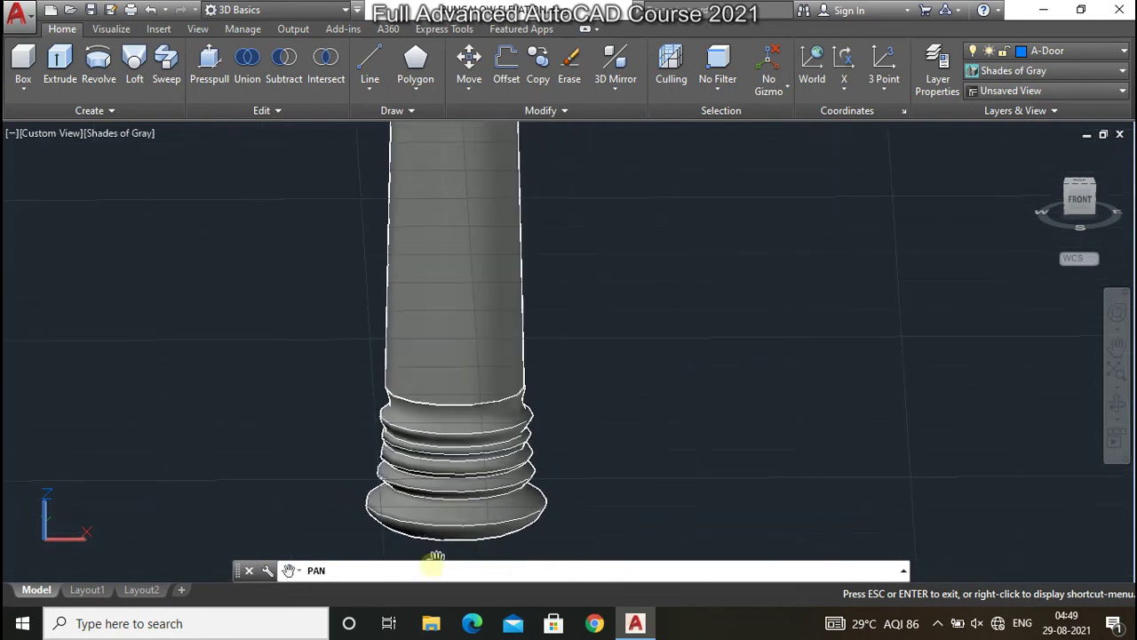
scroll(438, 563, "down", 1)
scroll(459, 351, "down", 1)
scroll(460, 459, "down", 1)
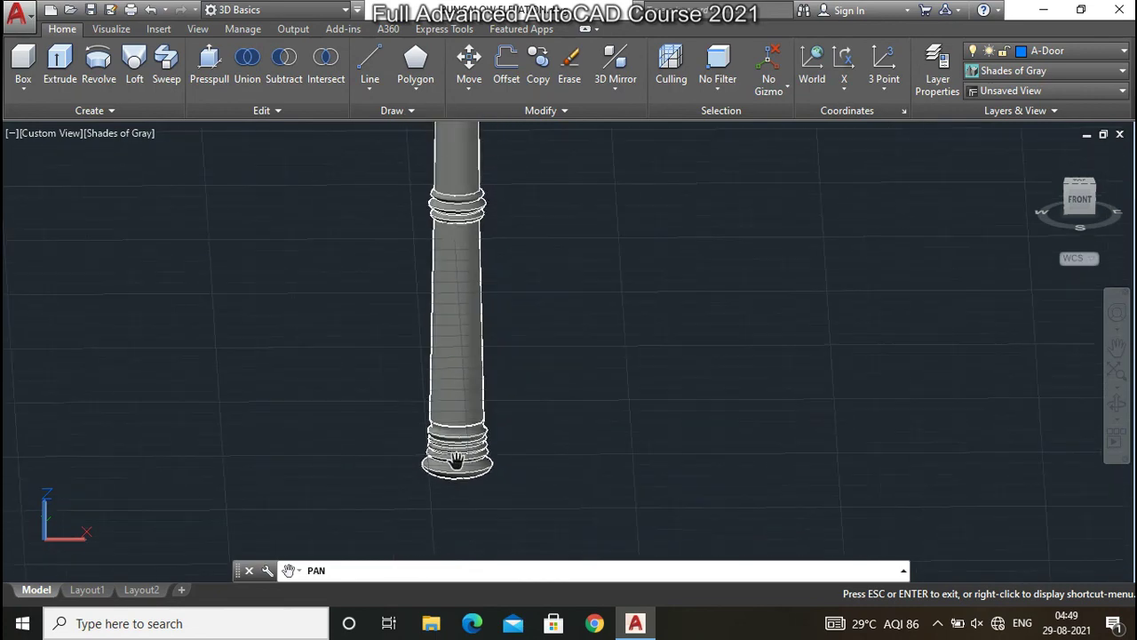
scroll(478, 101, "up", 1)
scroll(473, 238, "up", 2)
scroll(470, 292, "up", 1)
scroll(469, 520, "down", 2)
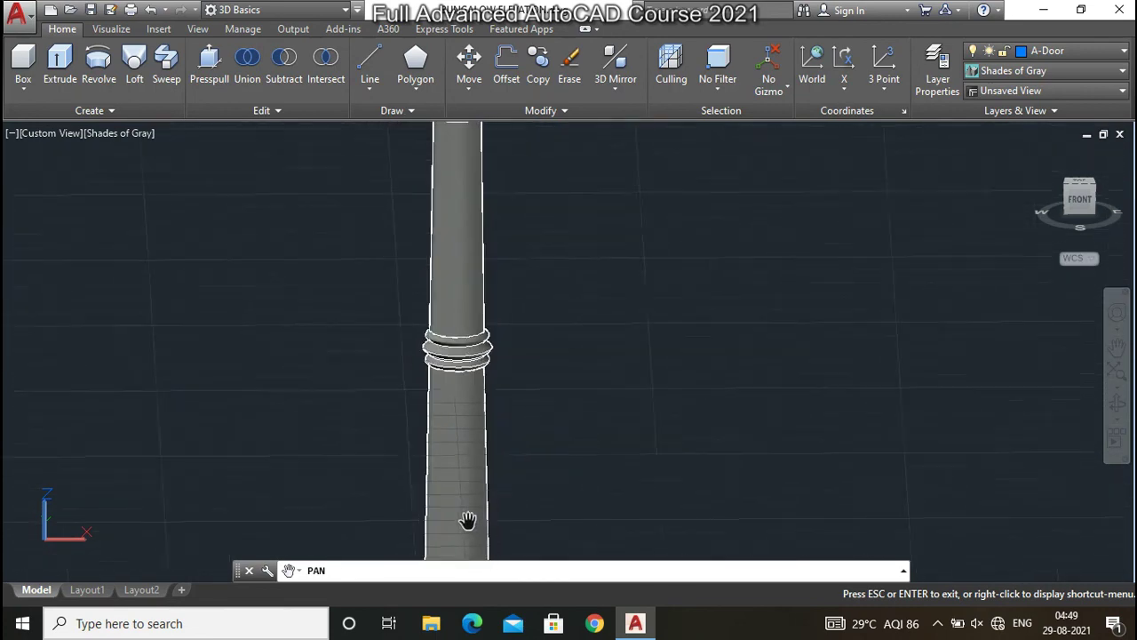
scroll(462, 335, "down", 1)
scroll(465, 165, "up", 1)
scroll(465, 166, "up", 1)
scroll(465, 170, "up", 1)
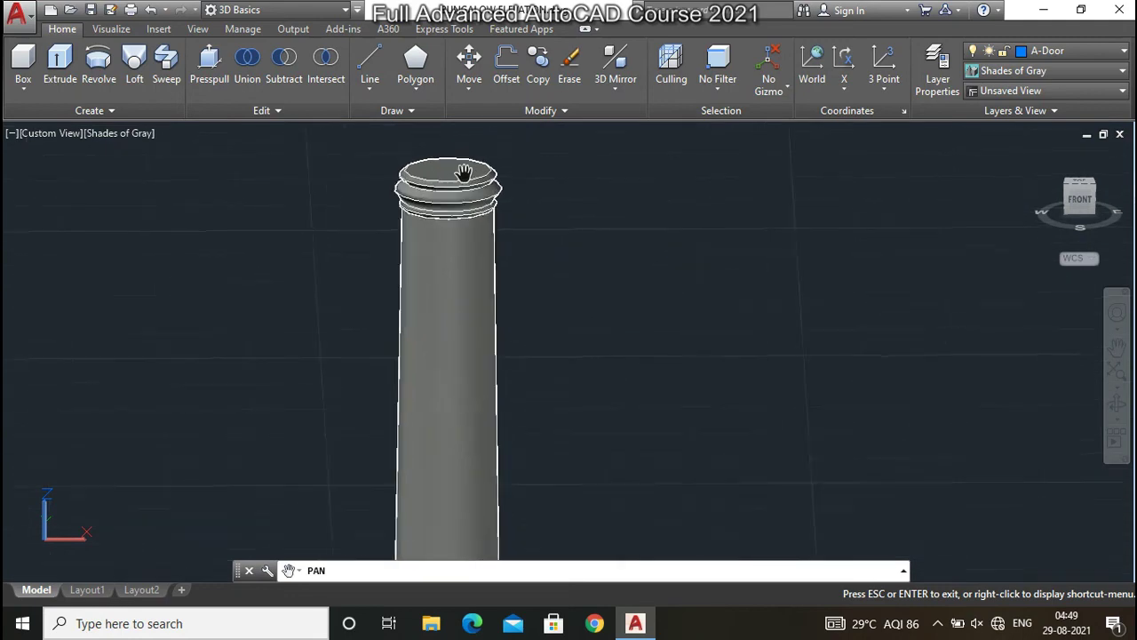
scroll(435, 149, "up", 1)
scroll(409, 164, "up", 2)
scroll(442, 234, "down", 1)
scroll(488, 302, "down", 2)
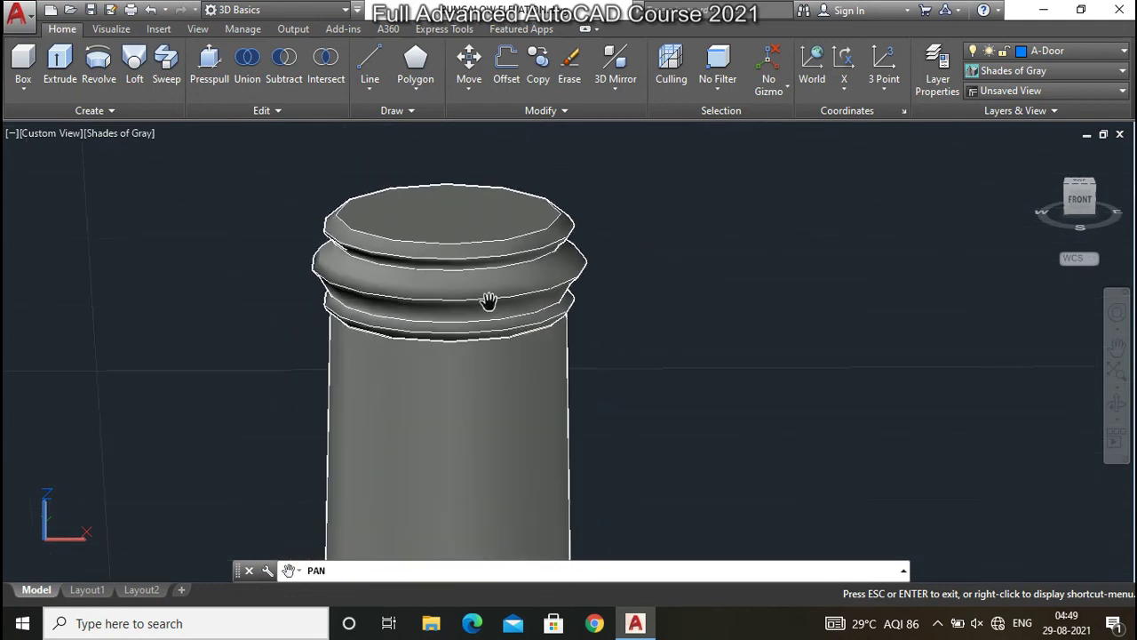
scroll(483, 307, "down", 2)
scroll(370, 255, "down", 1)
scroll(447, 287, "down", 1)
scroll(447, 287, "down", 1)
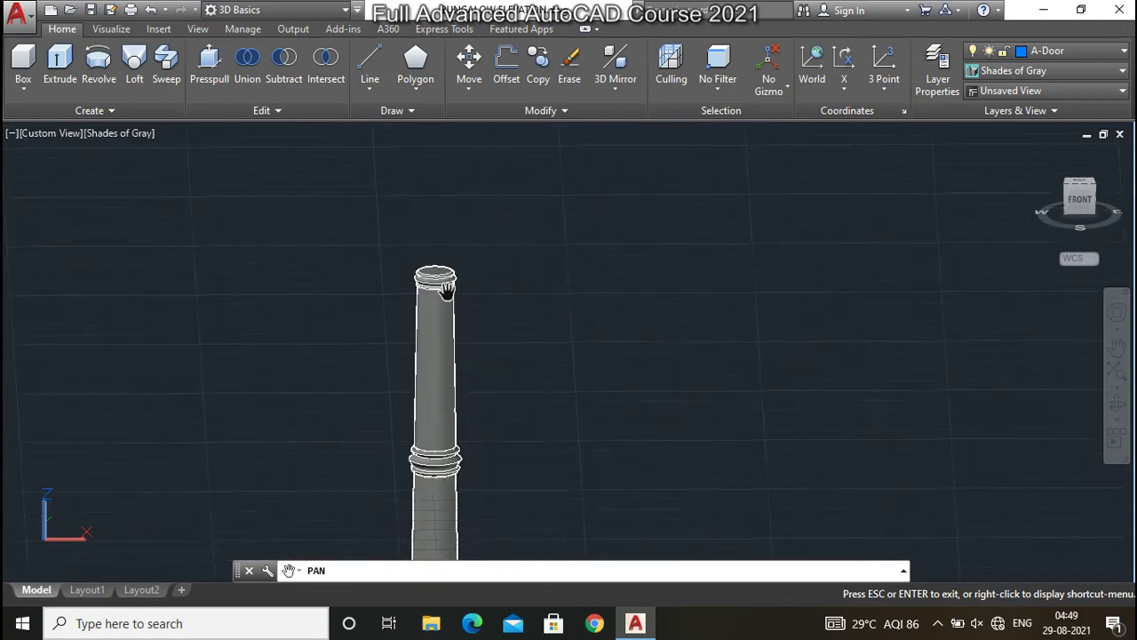
scroll(446, 302, "down", 1)
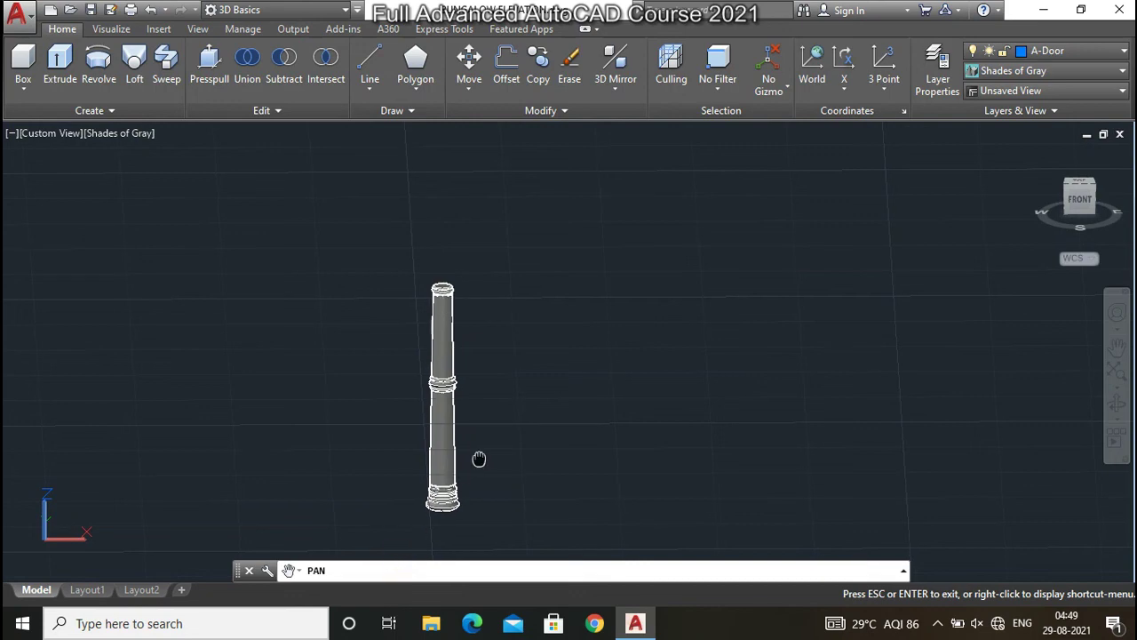